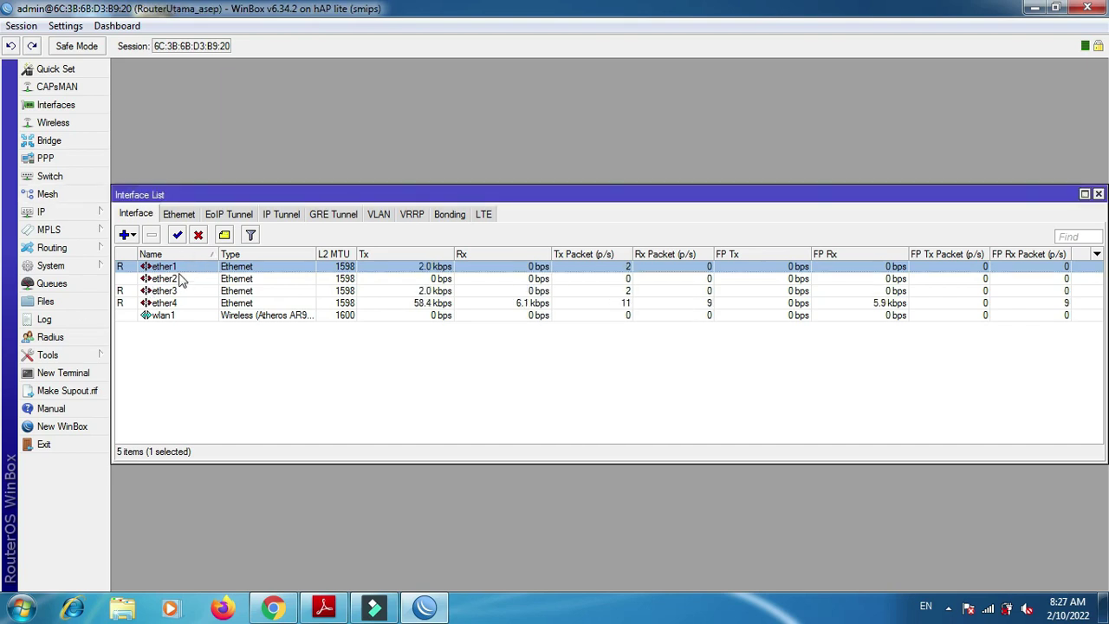
- Rename ether1 to Internet and ether2 to Server
double_click(165, 266)
type("Internet")
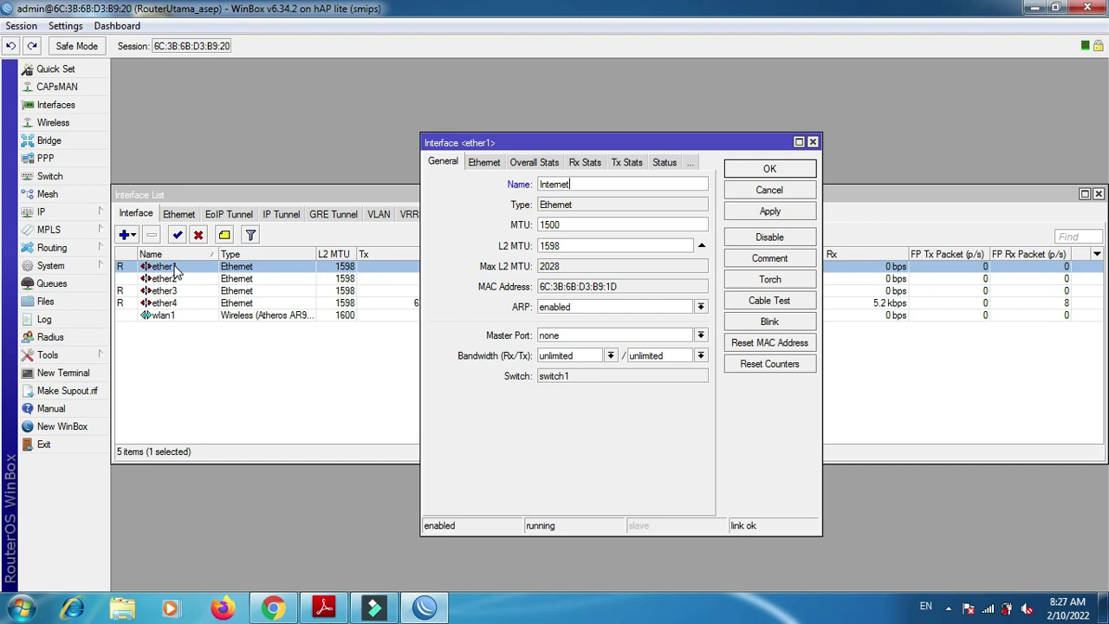
key("Return")
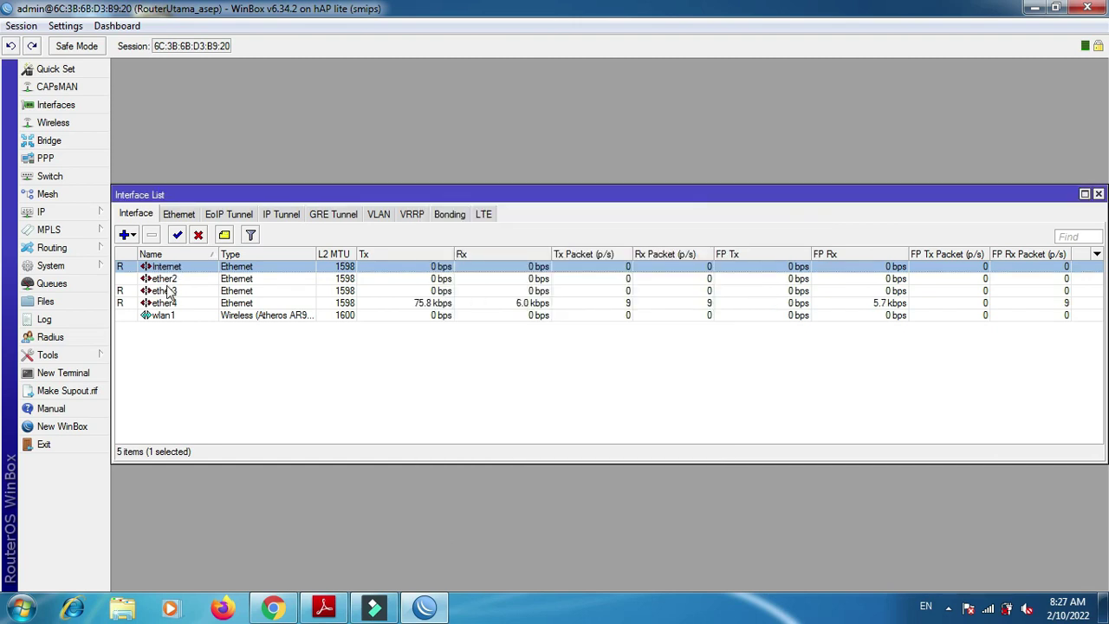
double_click(167, 279)
type("VLAN")
key("BackSpace")
key("BackSpace")
key("BackSpace")
key("BackSpace")
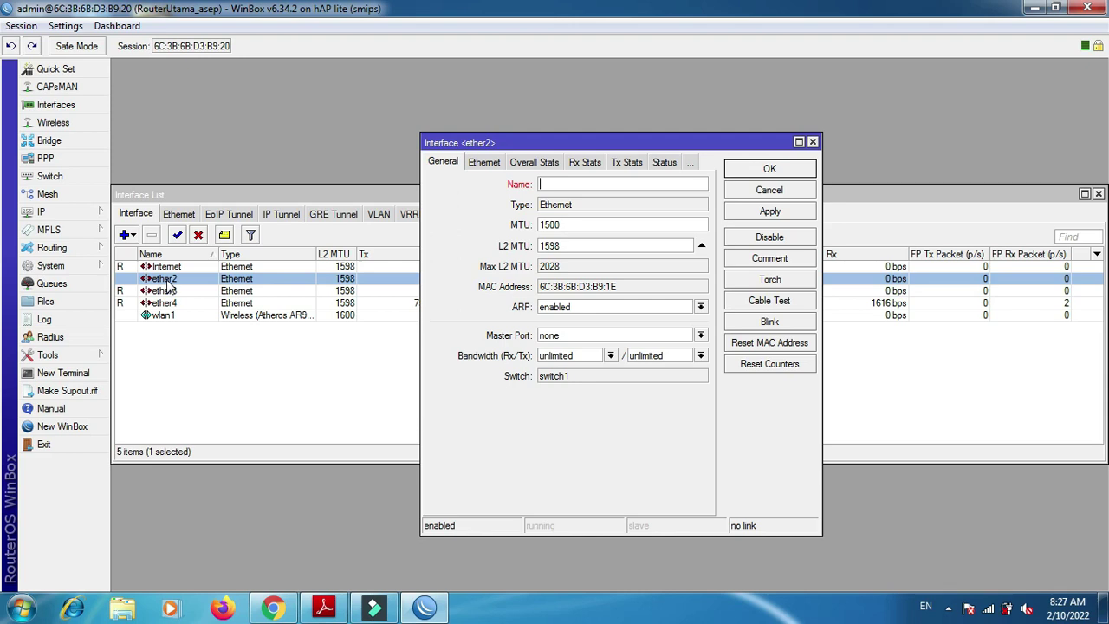
left_click(284, 606)
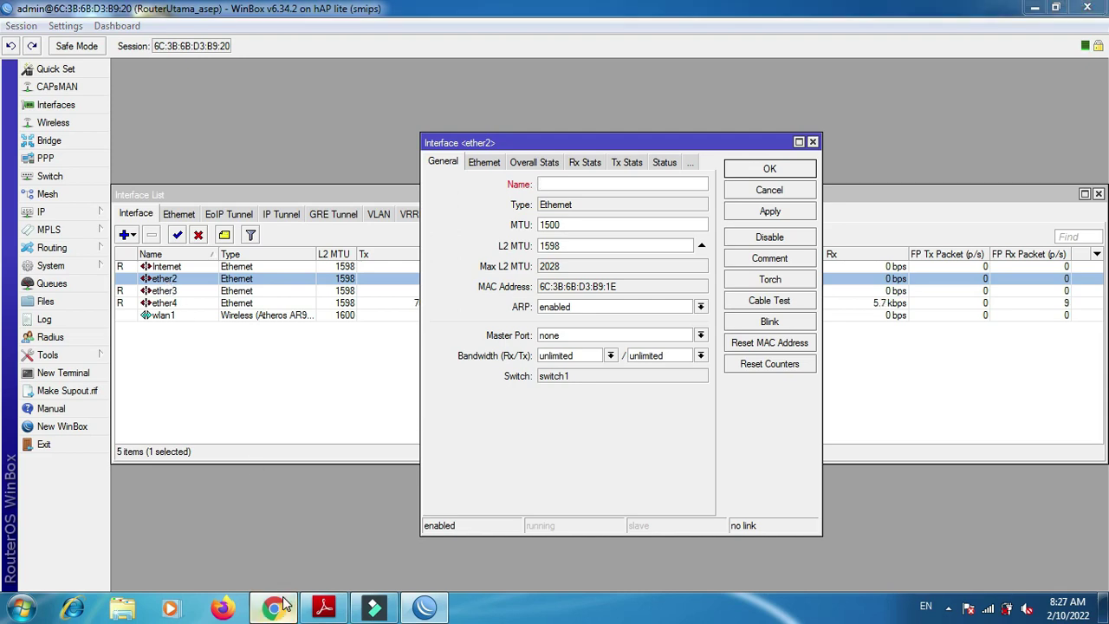
left_click(285, 607)
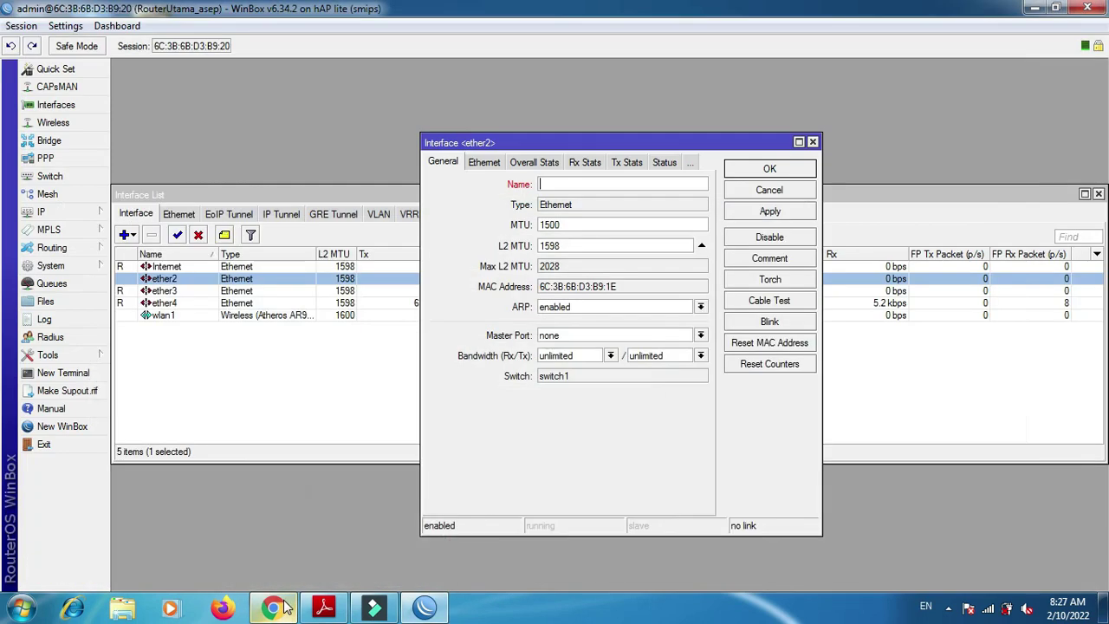
type("Server")
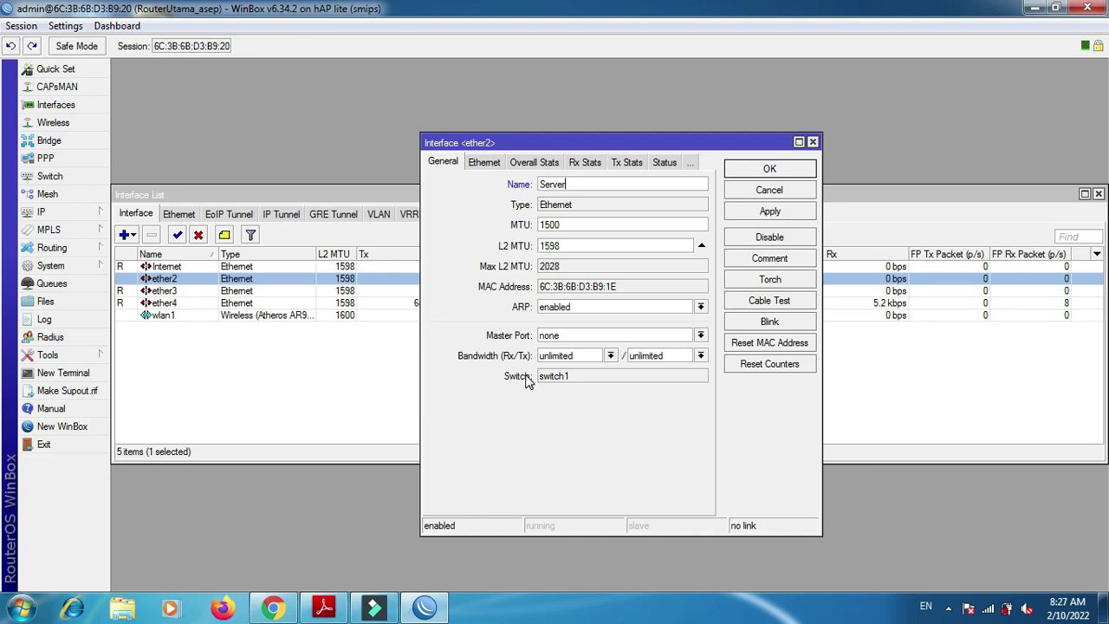
key("Return")
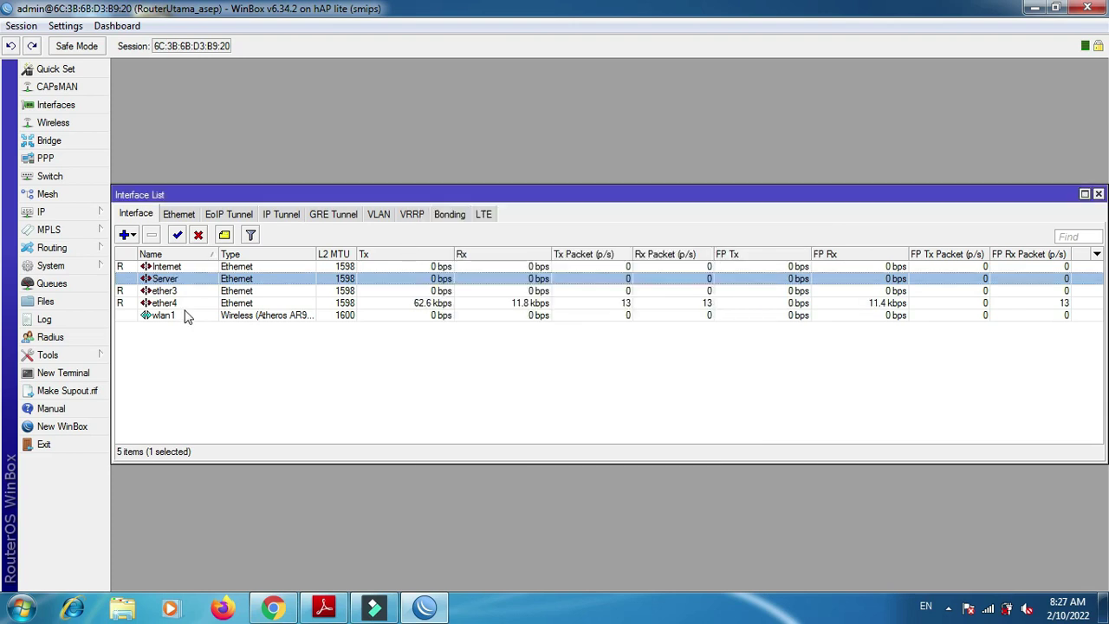
- Rename ether3 to VLAN and wlan1 to Wireless
double_click(165, 295)
type("VLAN")
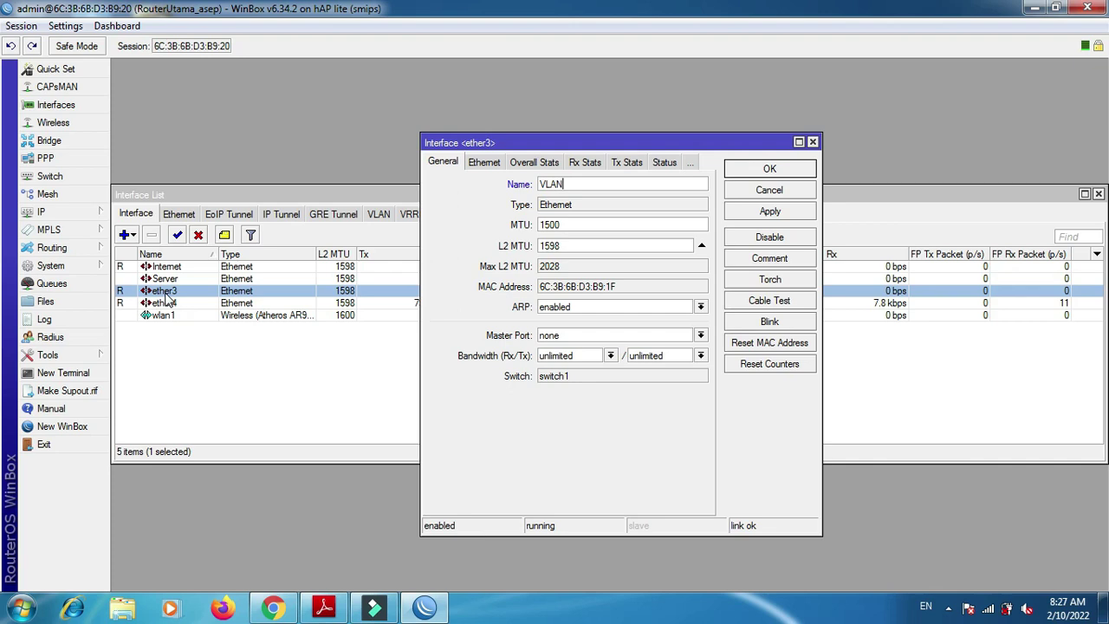
key("Return")
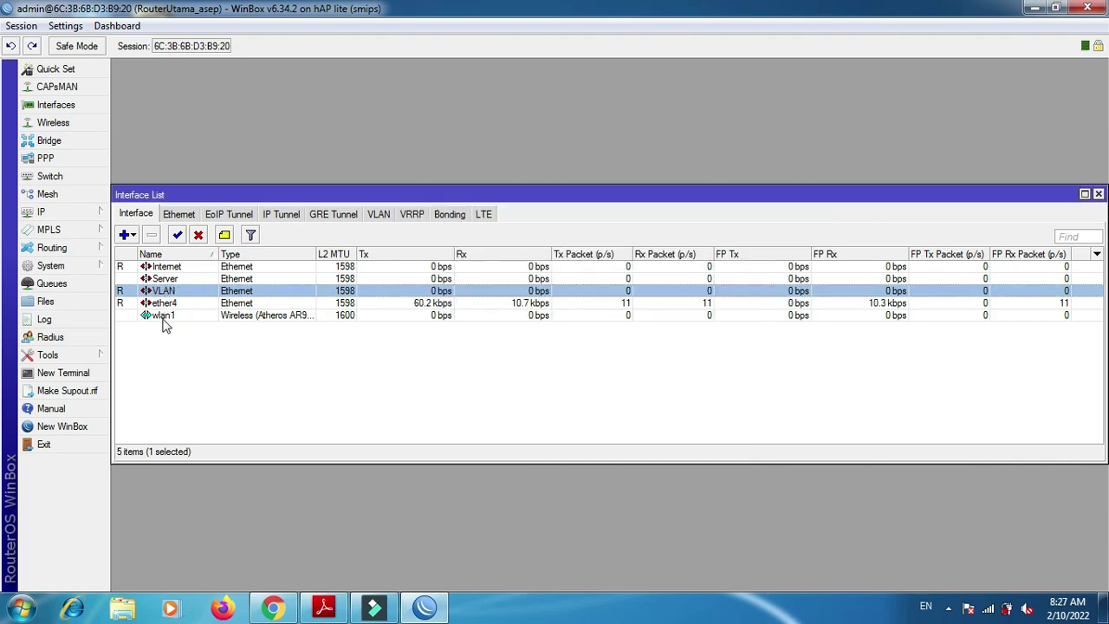
left_click(167, 305)
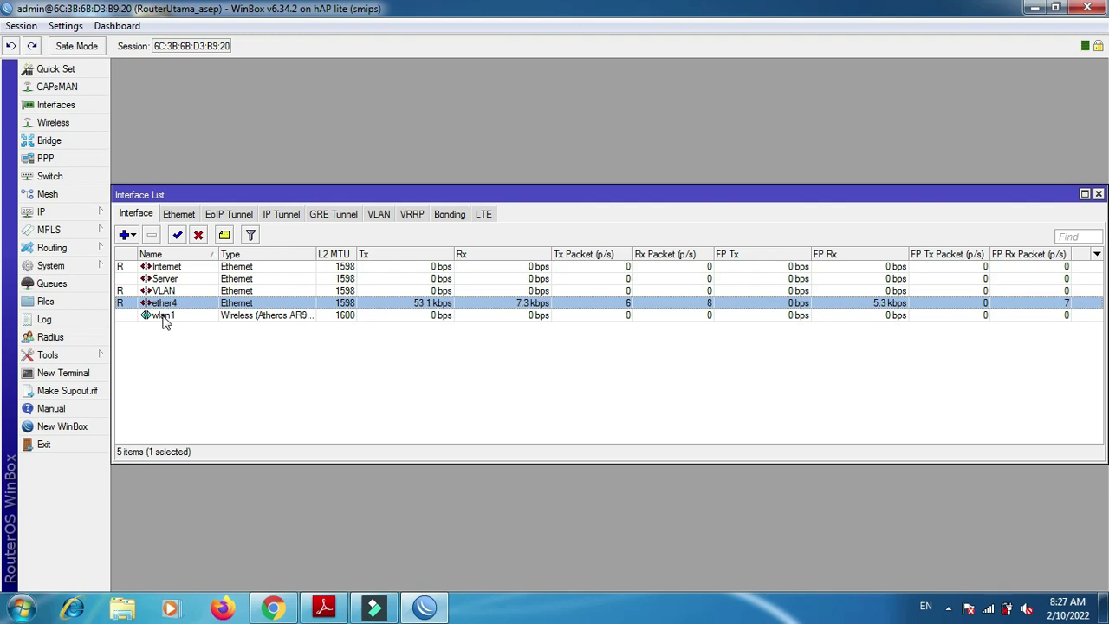
double_click(165, 317)
type("Wireless")
key("Return")
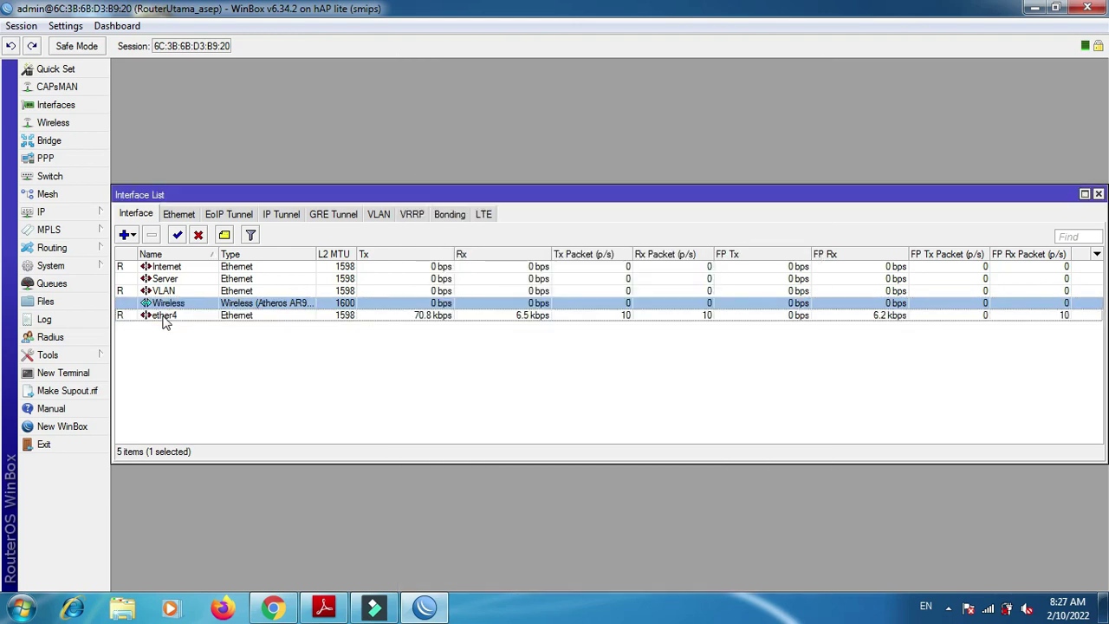
left_click(166, 316)
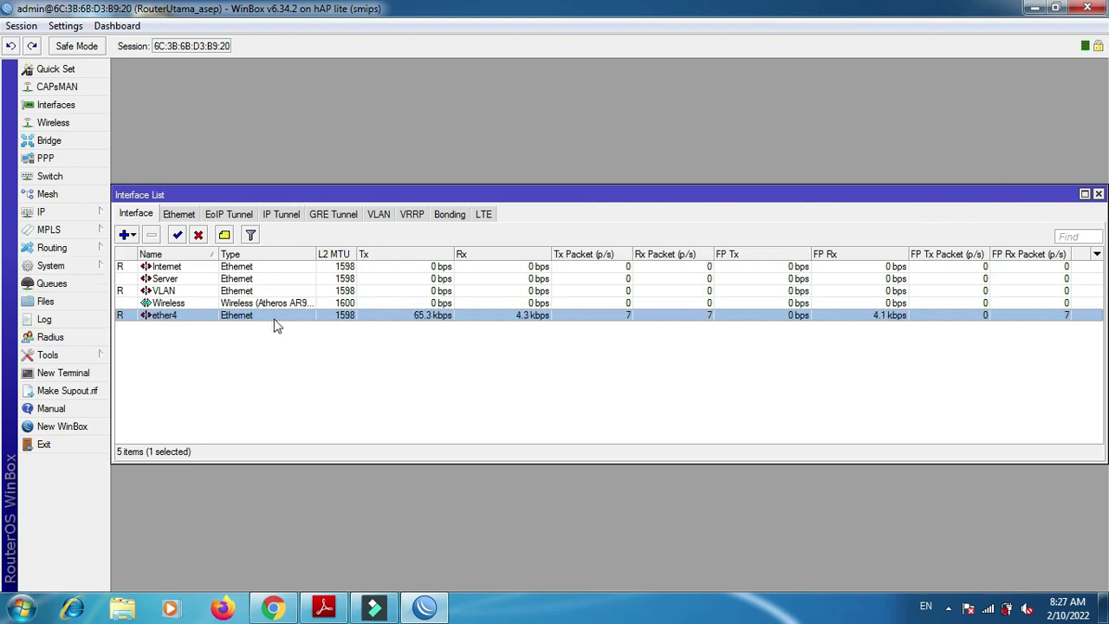
- Add a DHCP client on the Internet interface to lease 192.168.1.5/24, then close the client list
left_click(79, 213)
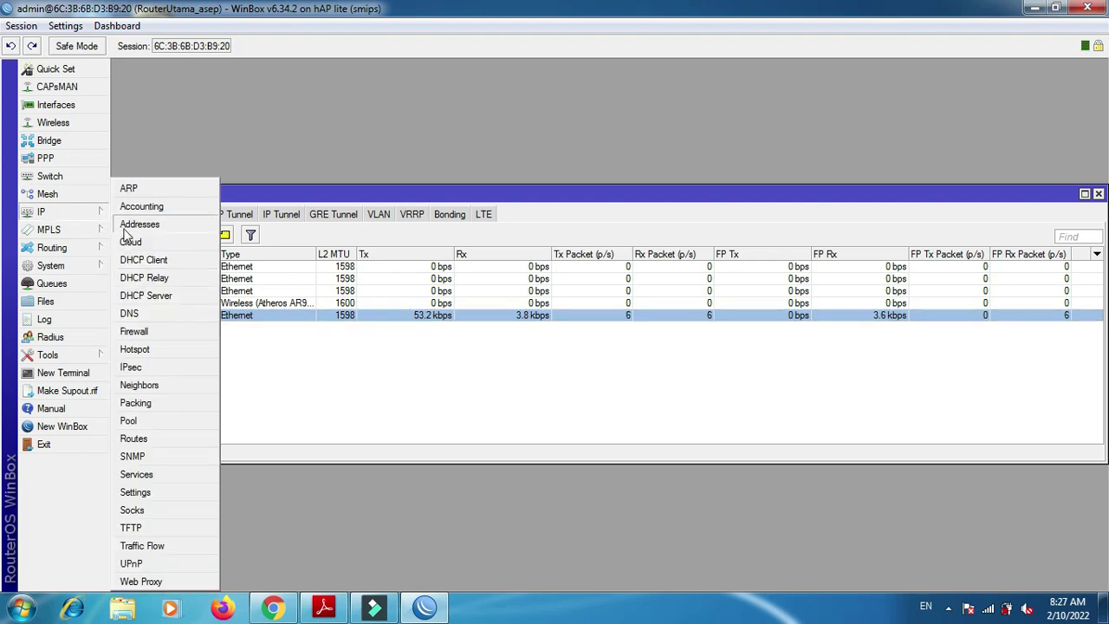
left_click(134, 262)
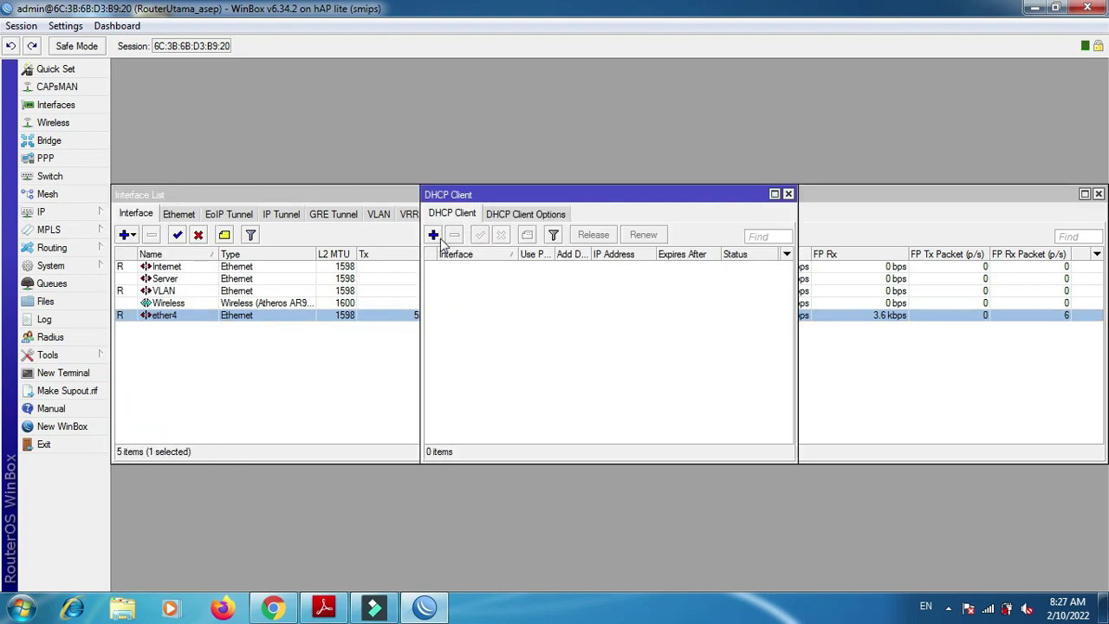
left_click(434, 234)
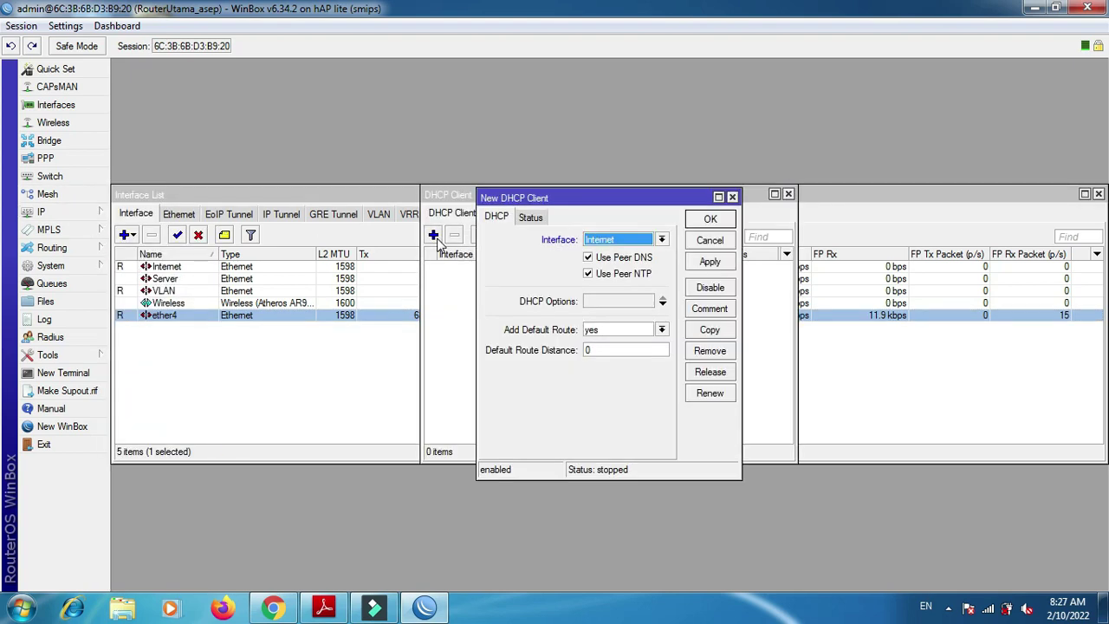
left_click(703, 262)
left_click(710, 220)
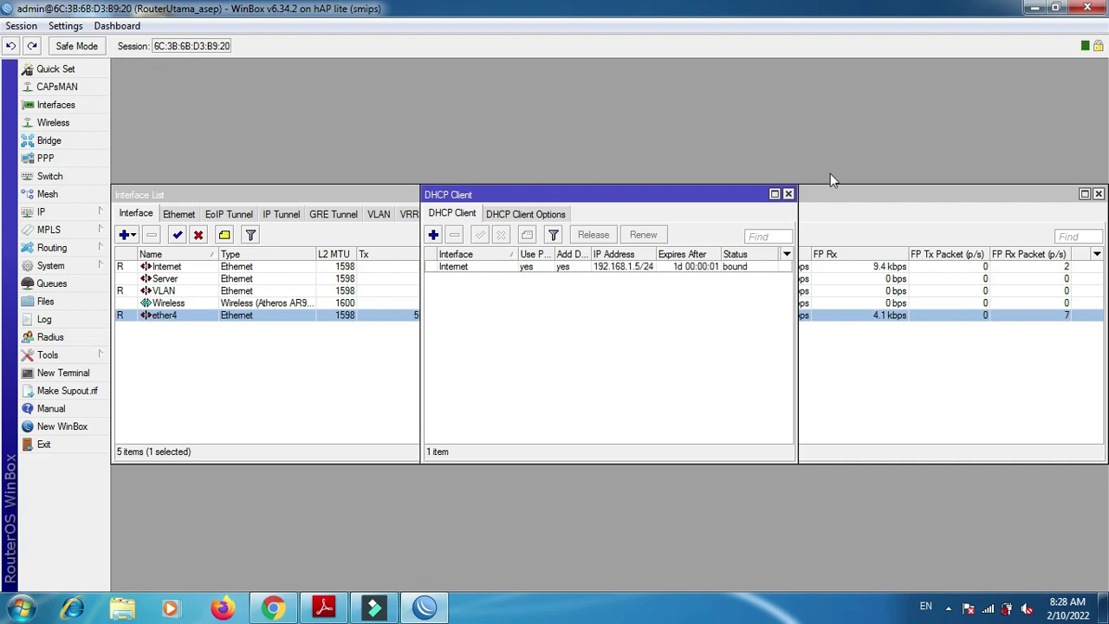
left_click(789, 194)
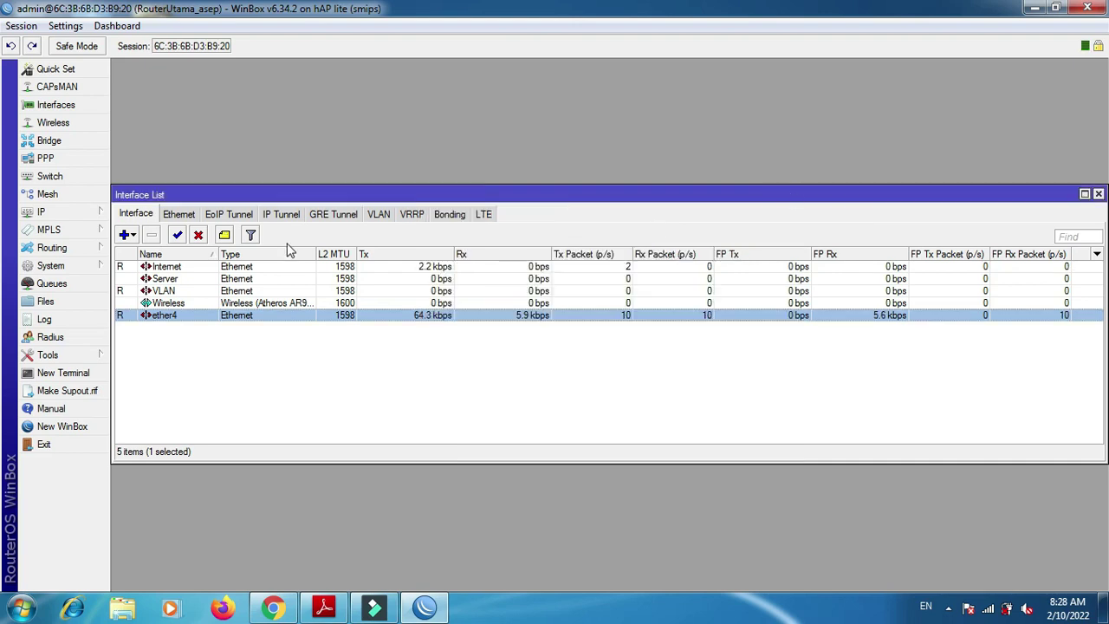
- Create a srcnat NAT rule with out-interface Internet and action masquerade
left_click(95, 212)
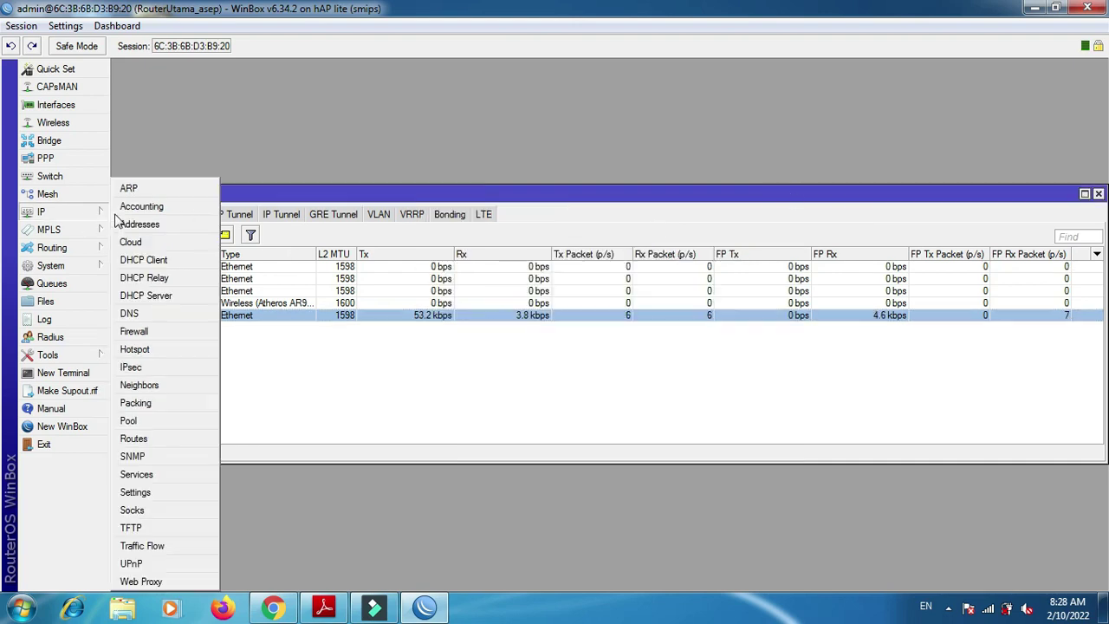
left_click(177, 338)
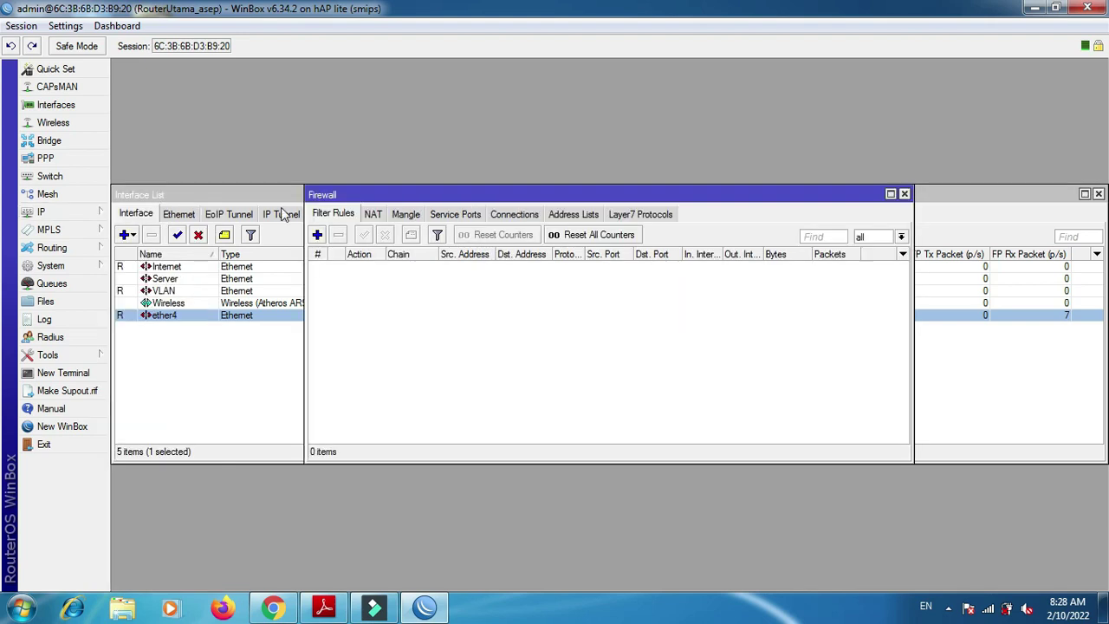
left_click(373, 216)
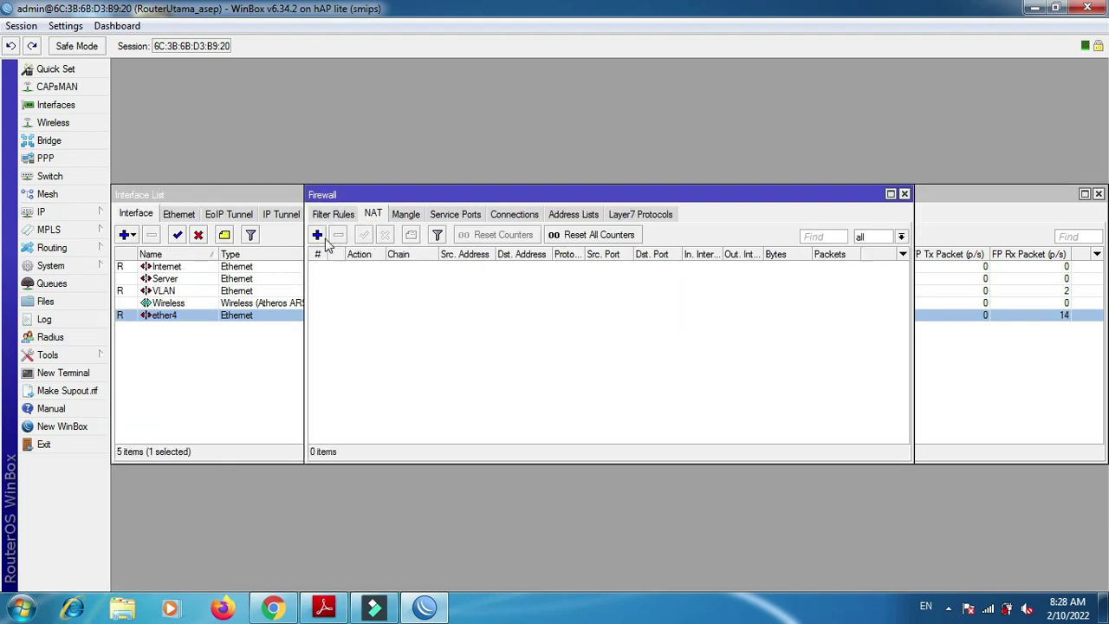
left_click(318, 237)
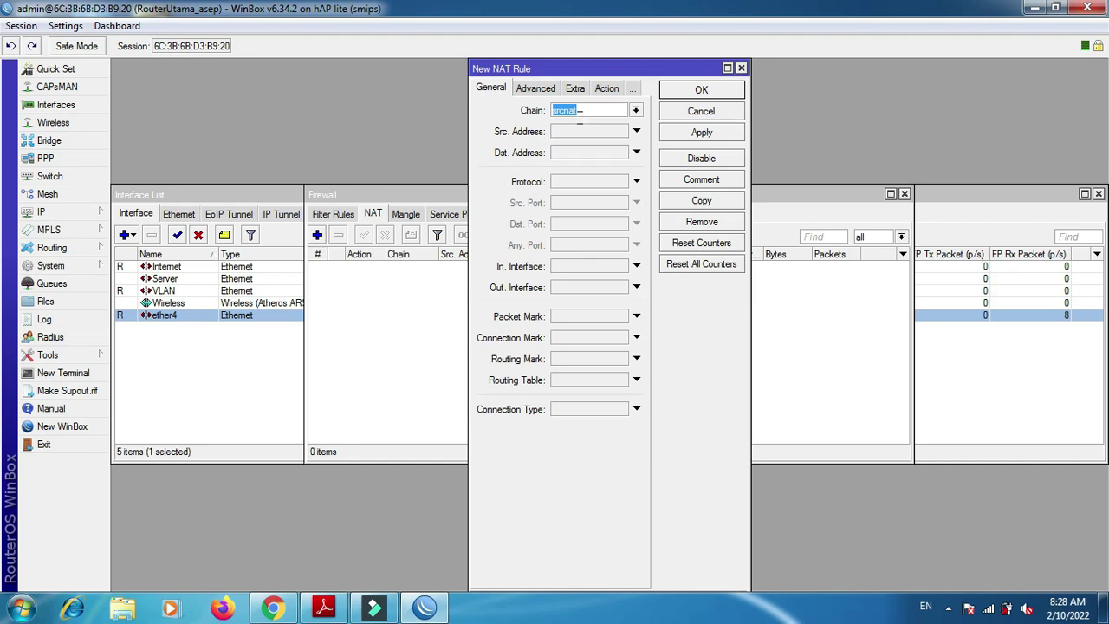
left_click(624, 288)
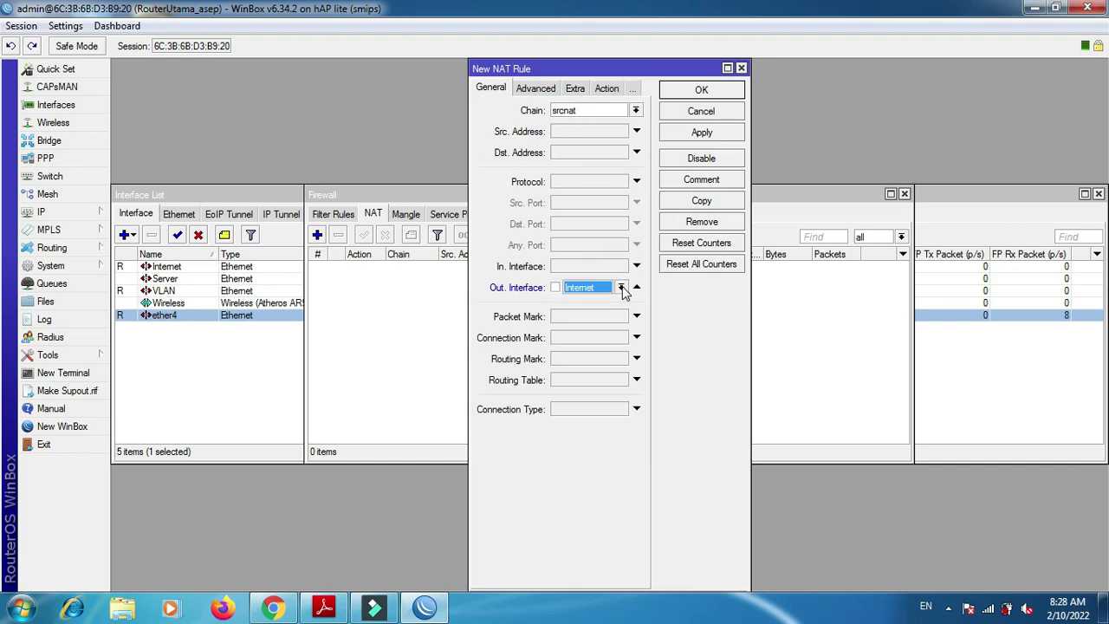
left_click(604, 90)
left_click(601, 112)
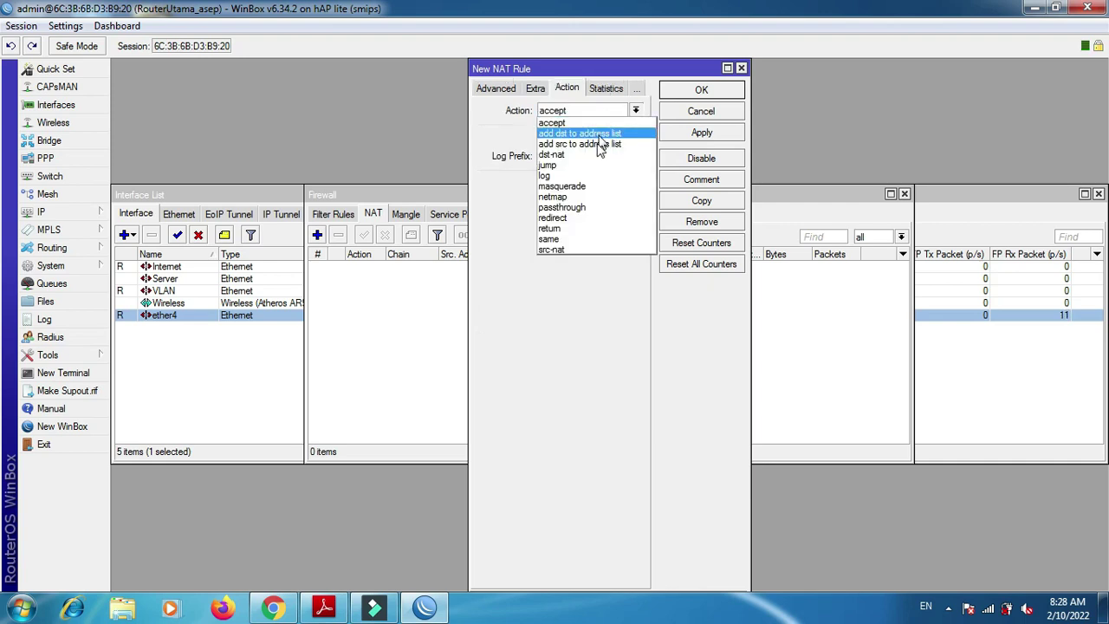
left_click(596, 186)
left_click(684, 136)
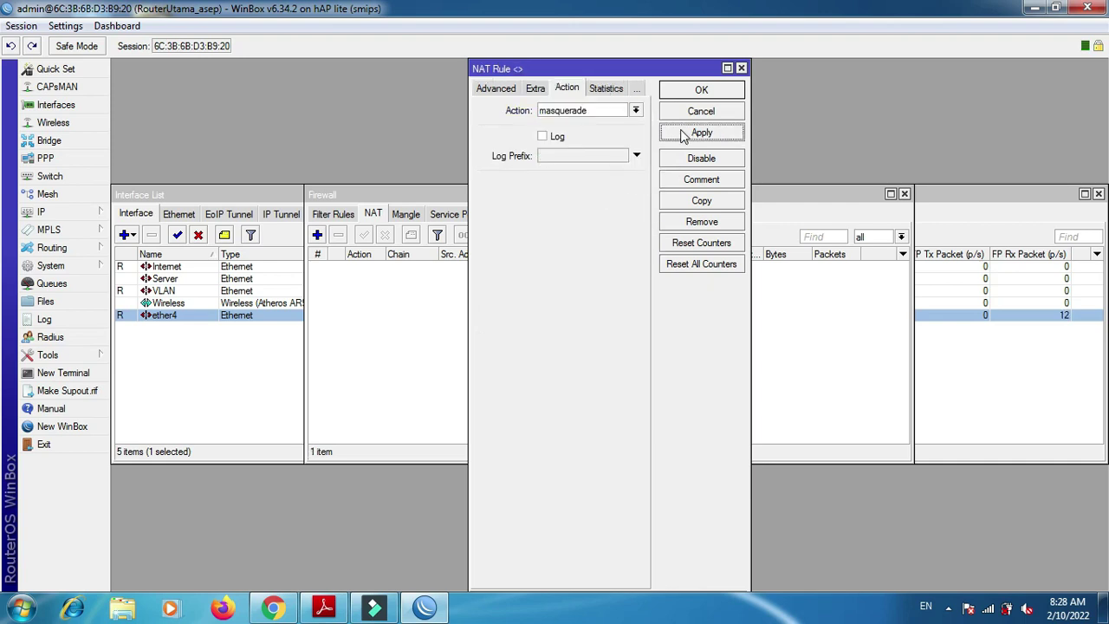
left_click(693, 91)
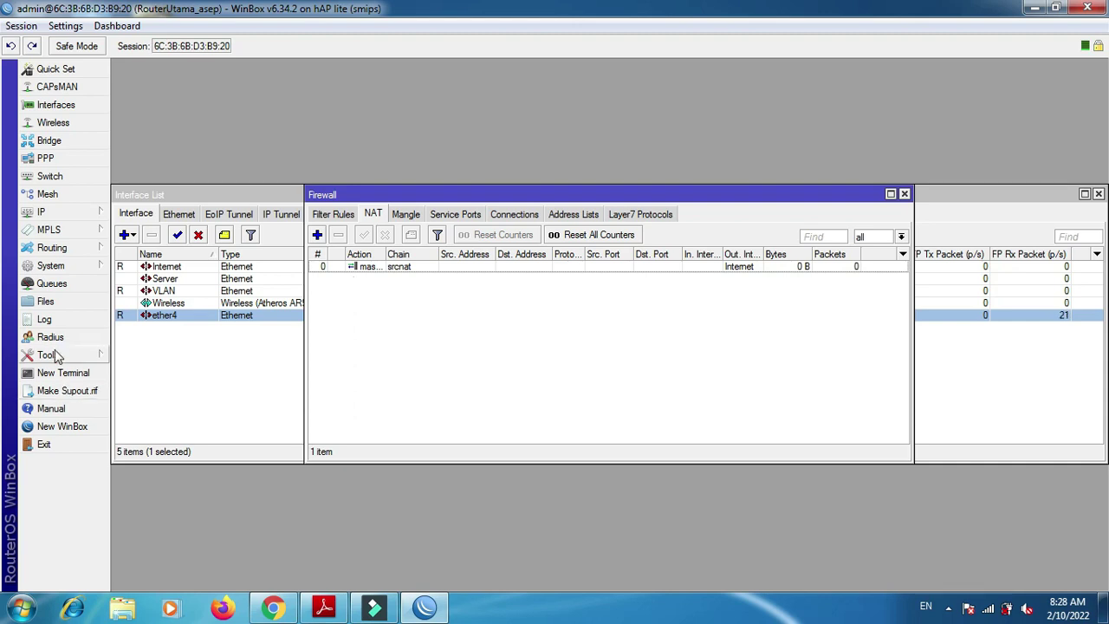
- Ping 8.8.8.8 from a new terminal to confirm internet access
left_click(61, 382)
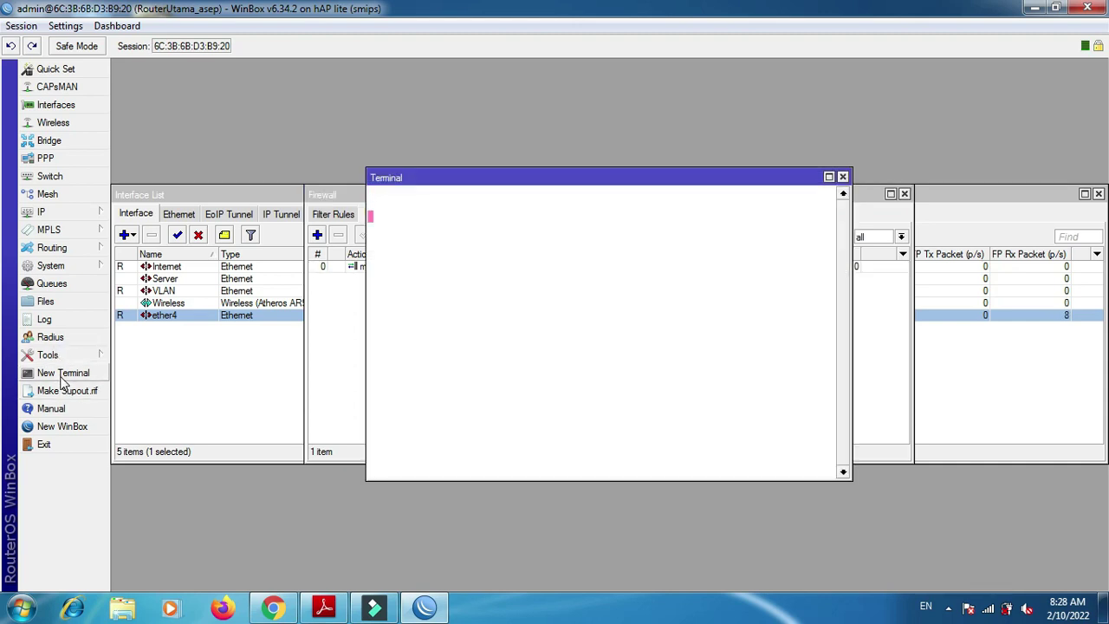
type("ping ")
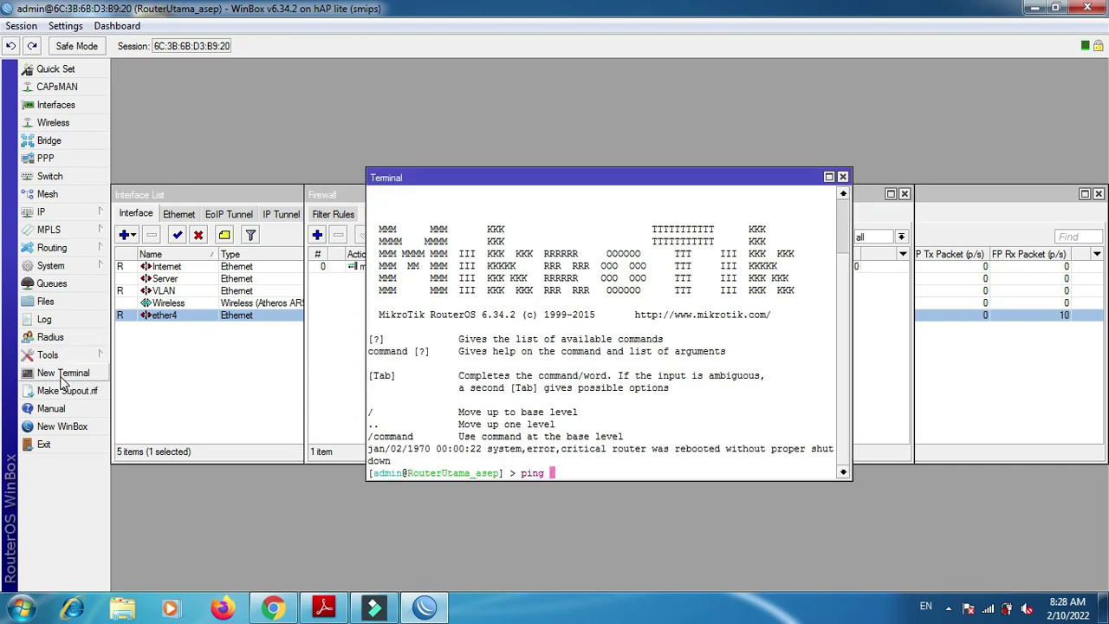
type("8.8.8.8")
key("Return")
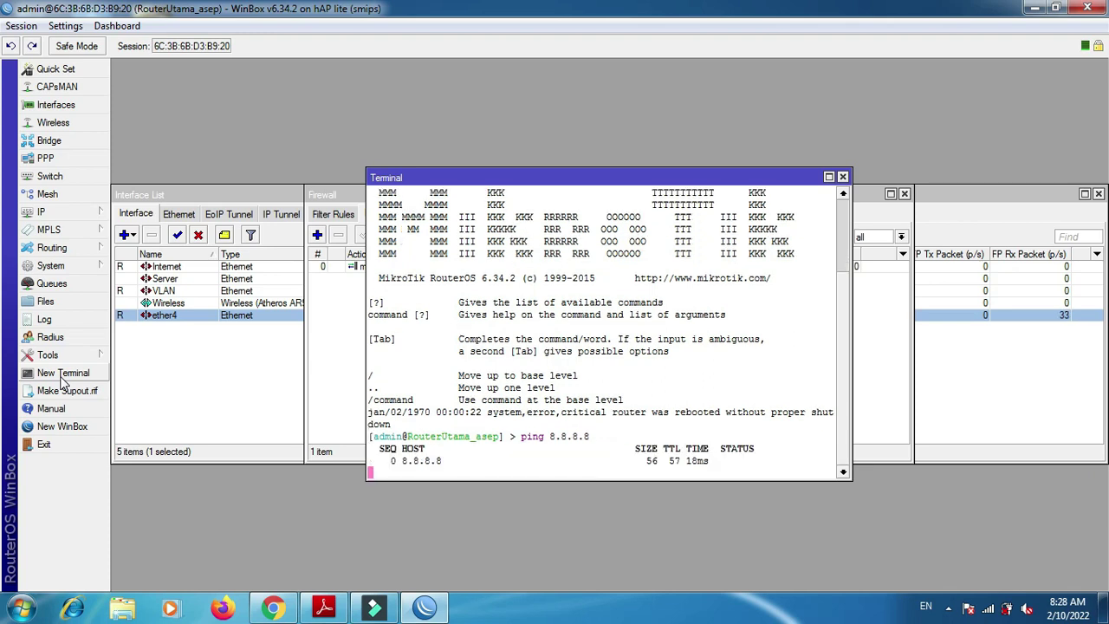
- Close the Terminal, Firewall and Interface List windows
left_click(842, 178)
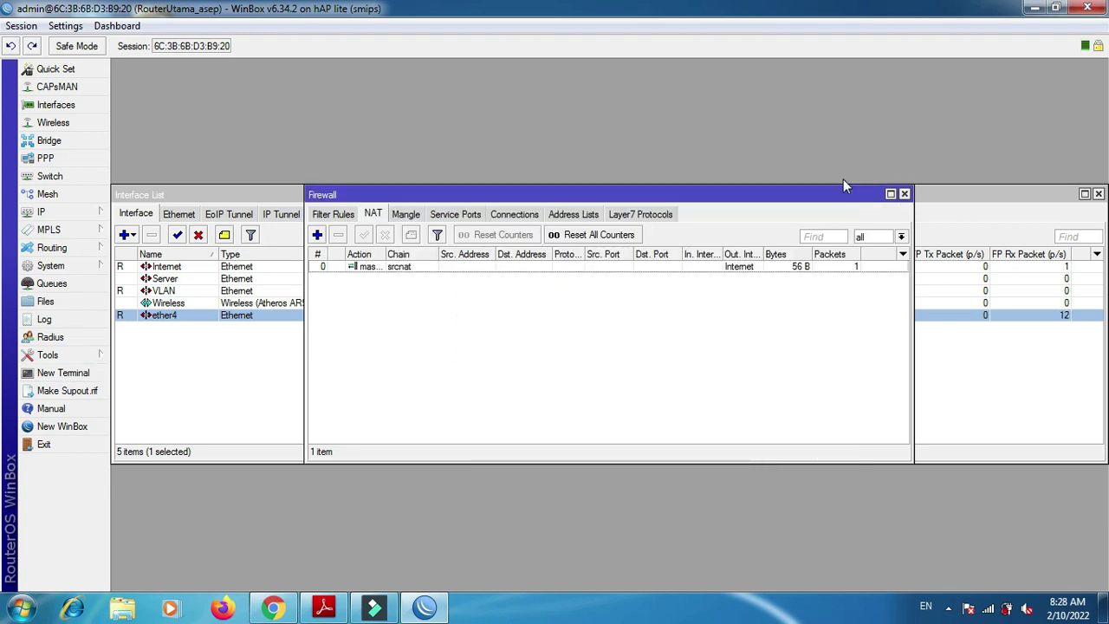
left_click(904, 194)
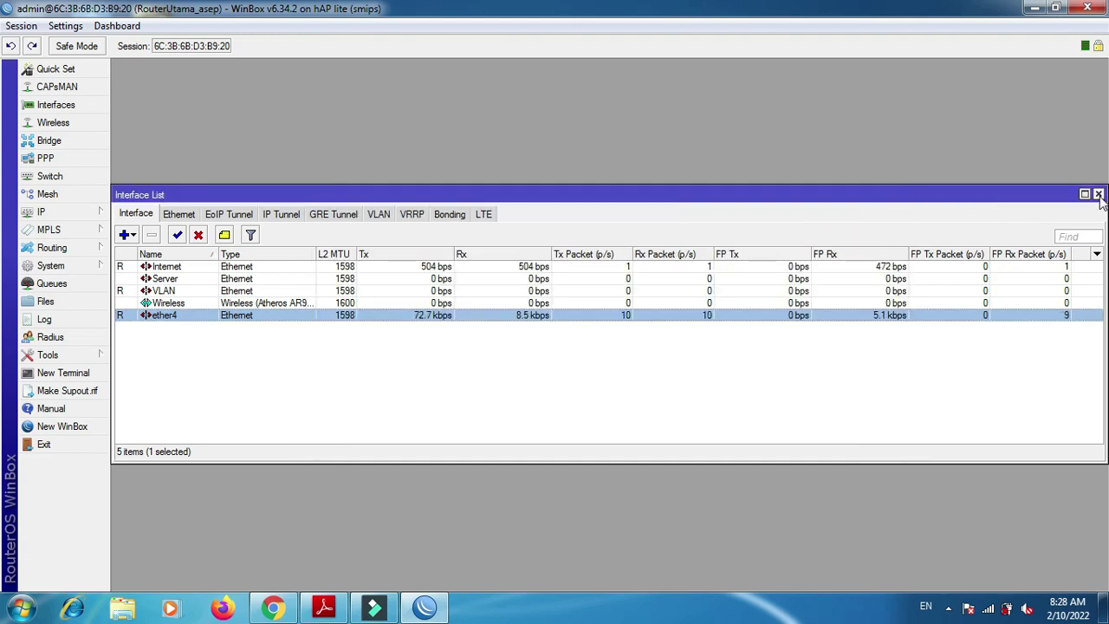
left_click(1098, 194)
- View the network diagram in the browser, then bring the task PDF to the front
left_click(273, 607)
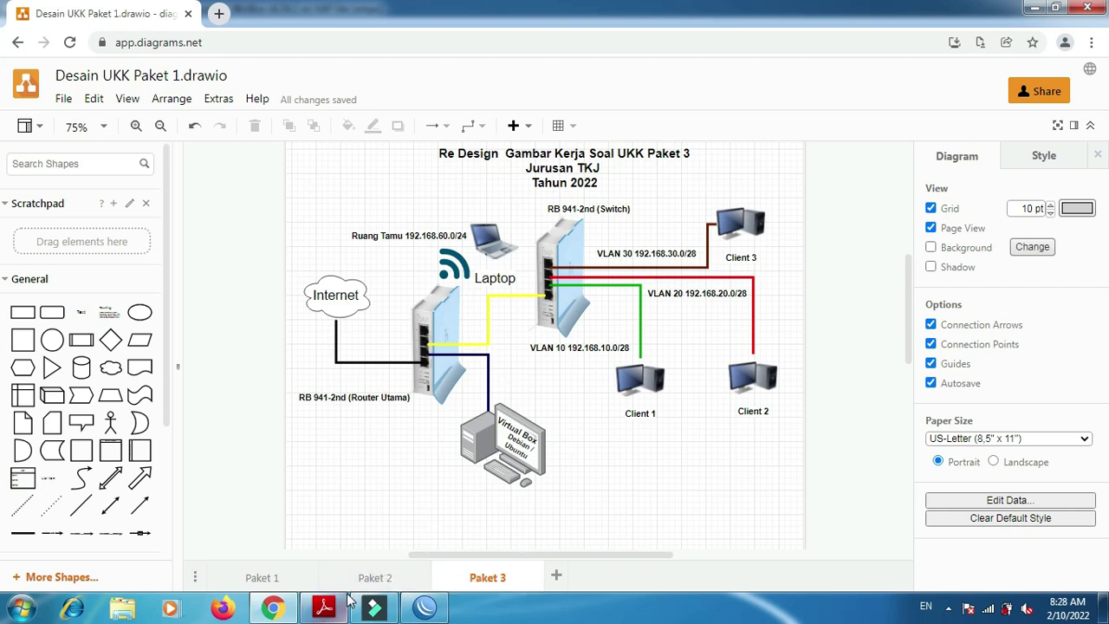
left_click(513, 487)
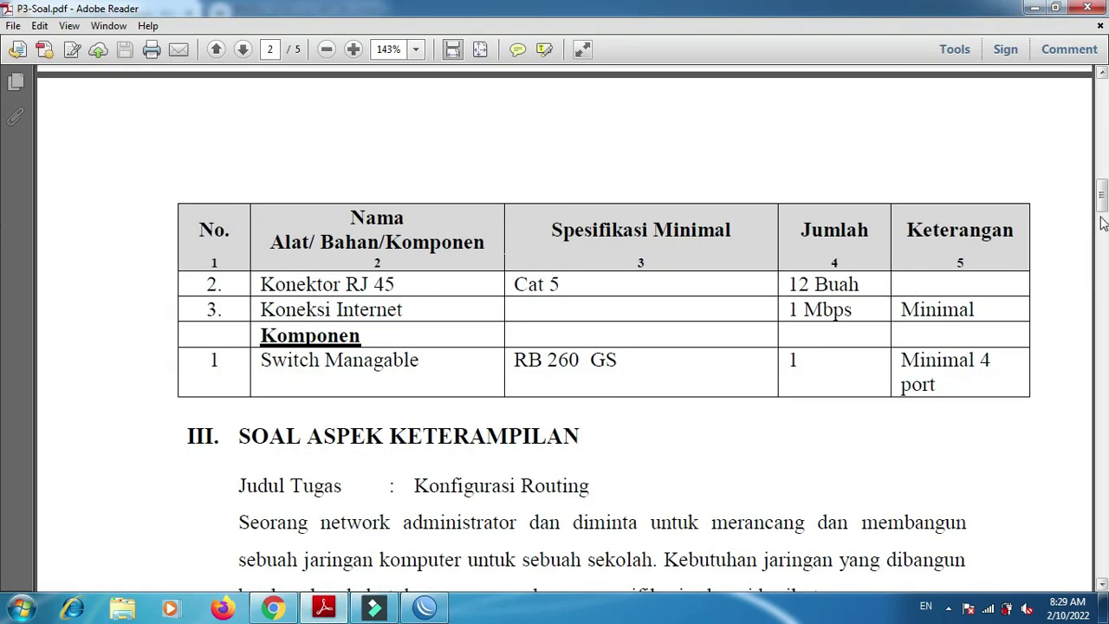
- Highlight the server network 192.168.50.xx in the task sheet, then return to WinBox
left_click_drag(1101, 197, 1102, 235)
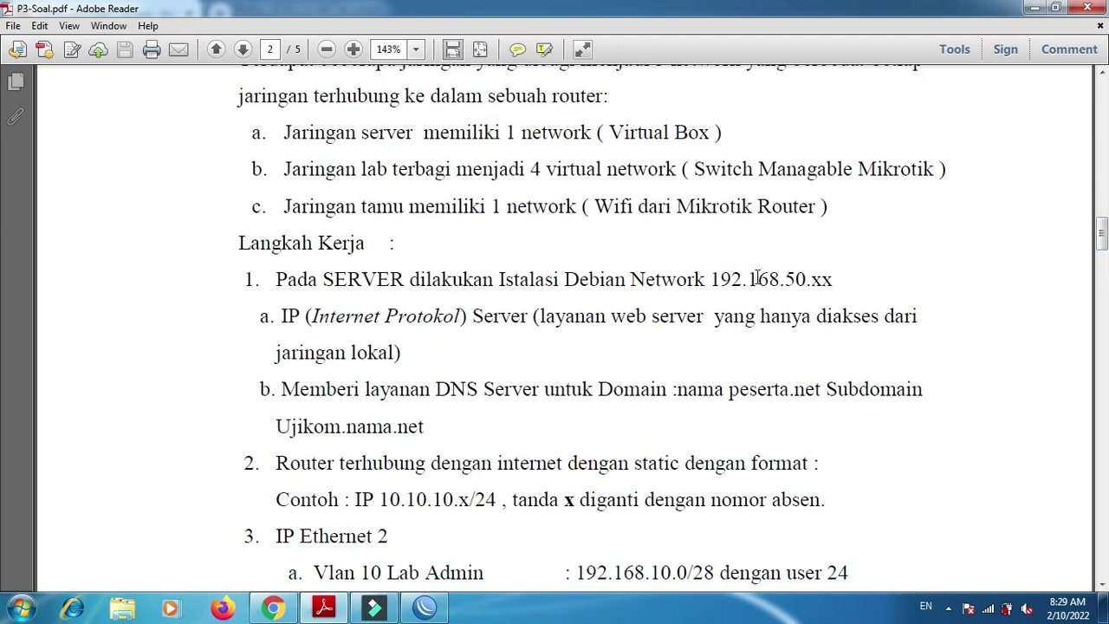
left_click_drag(713, 279, 837, 268)
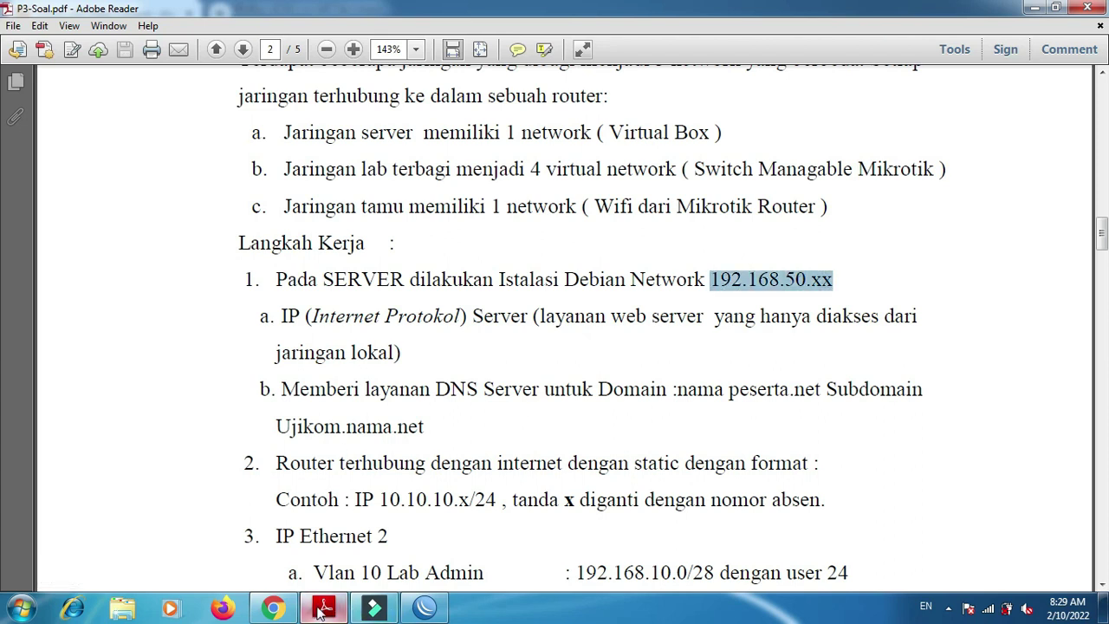
left_click(422, 607)
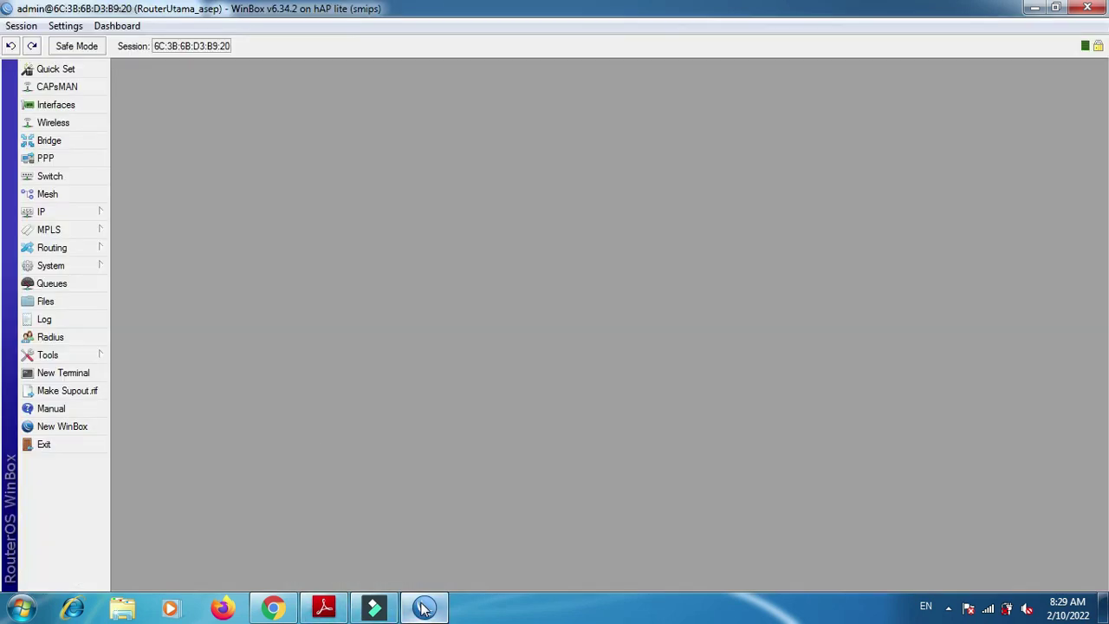
- Add the address 192.168.50.1/24 on the Server interface
left_click(65, 212)
left_click(141, 227)
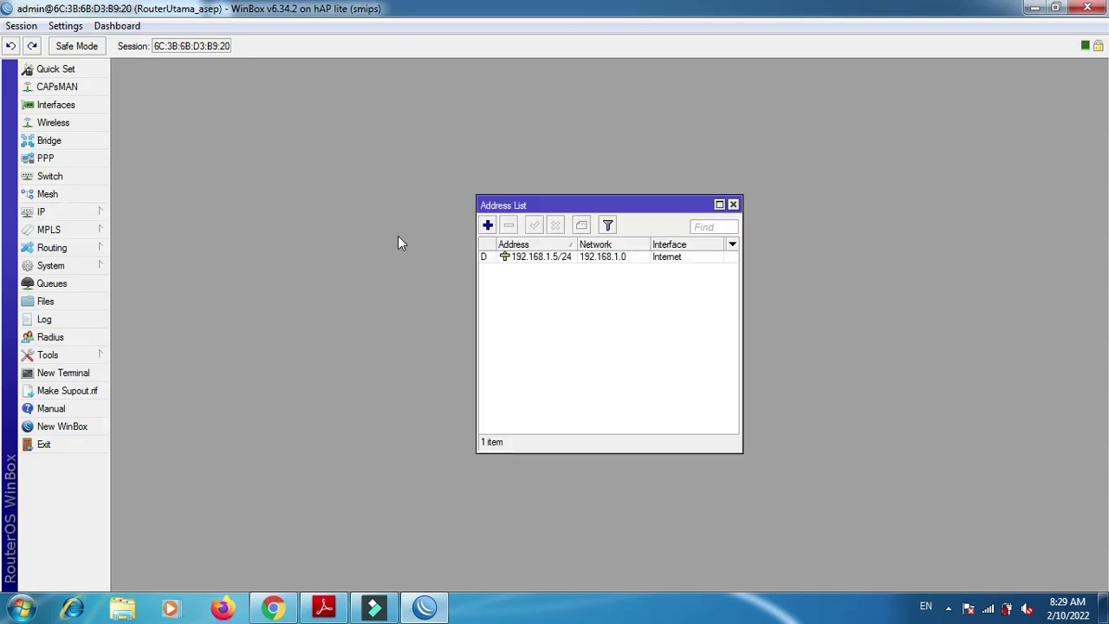
left_click(488, 226)
left_click(617, 298)
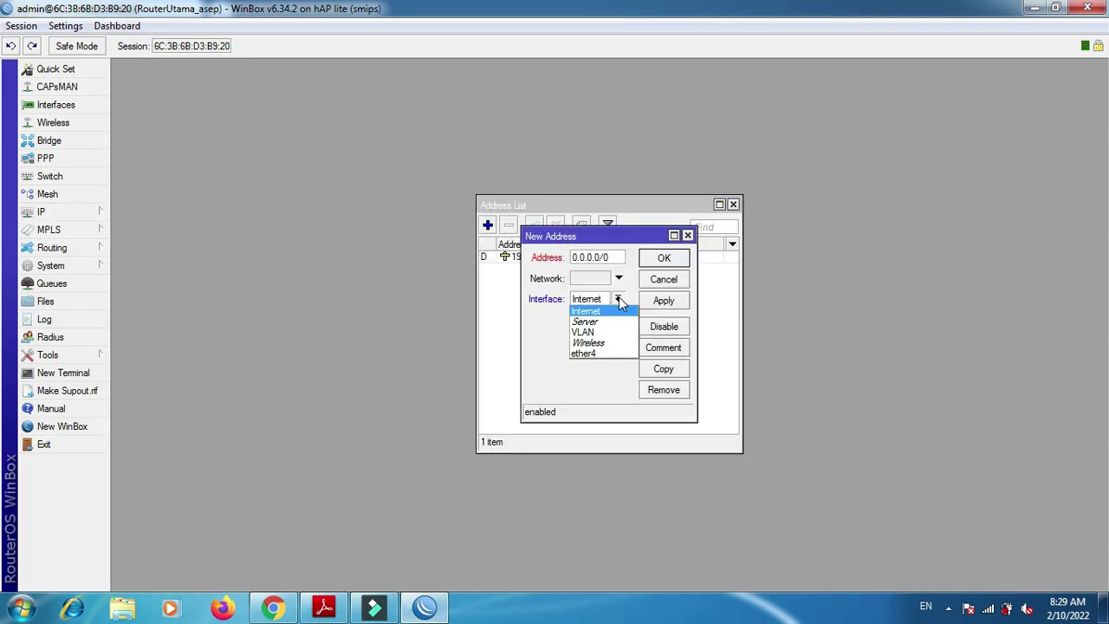
left_click(619, 326)
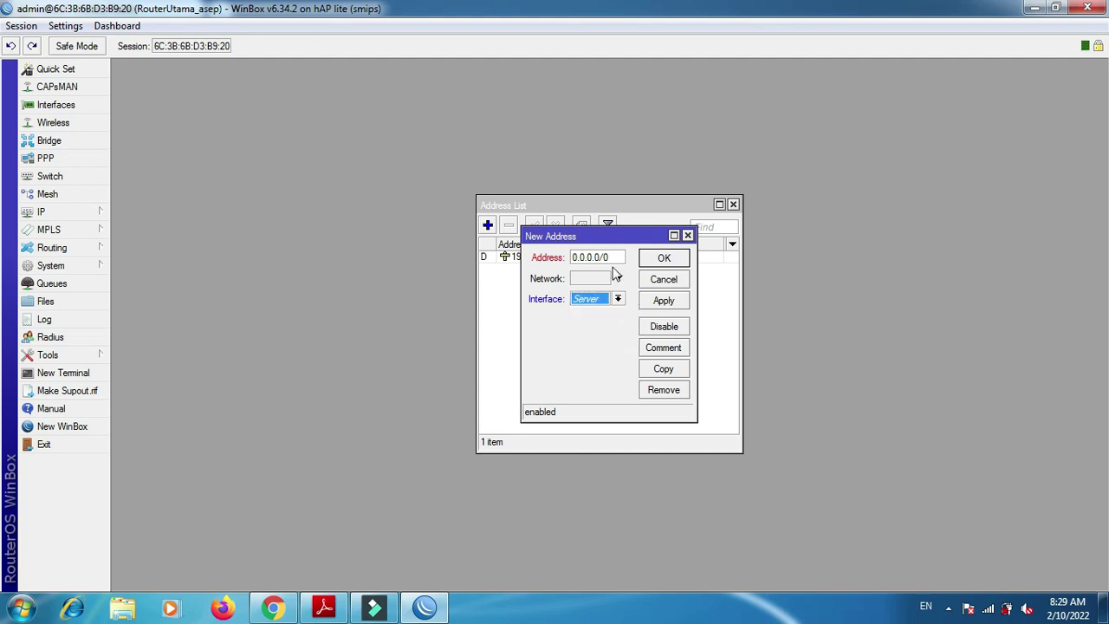
left_click_drag(616, 259, 544, 254)
type("29")
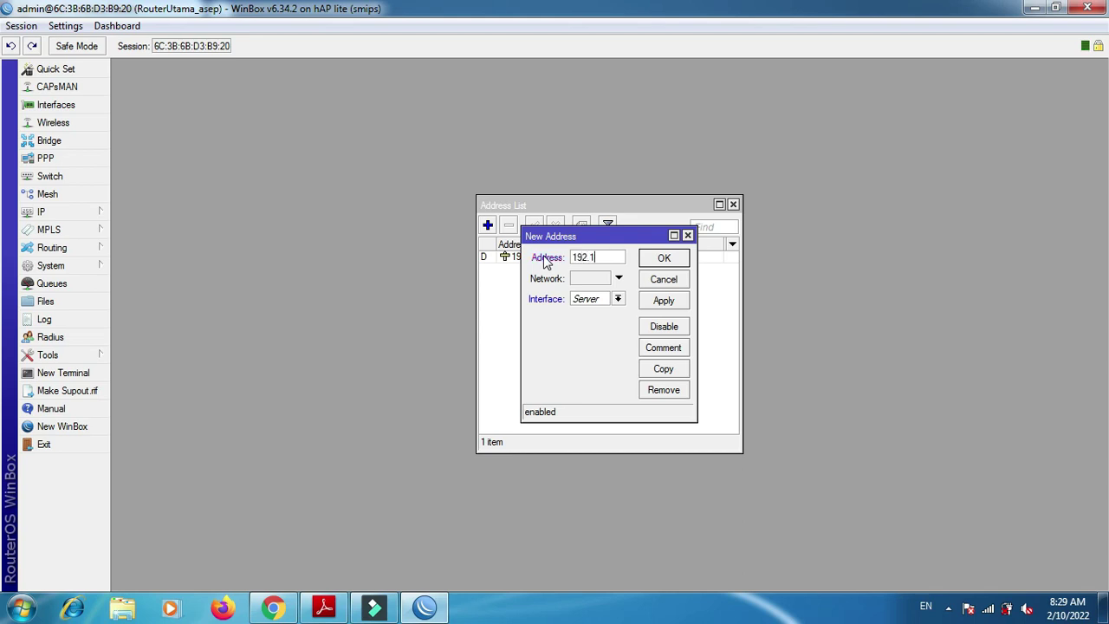
type("2.168.50.1/24")
left_click(683, 310)
left_click(697, 260)
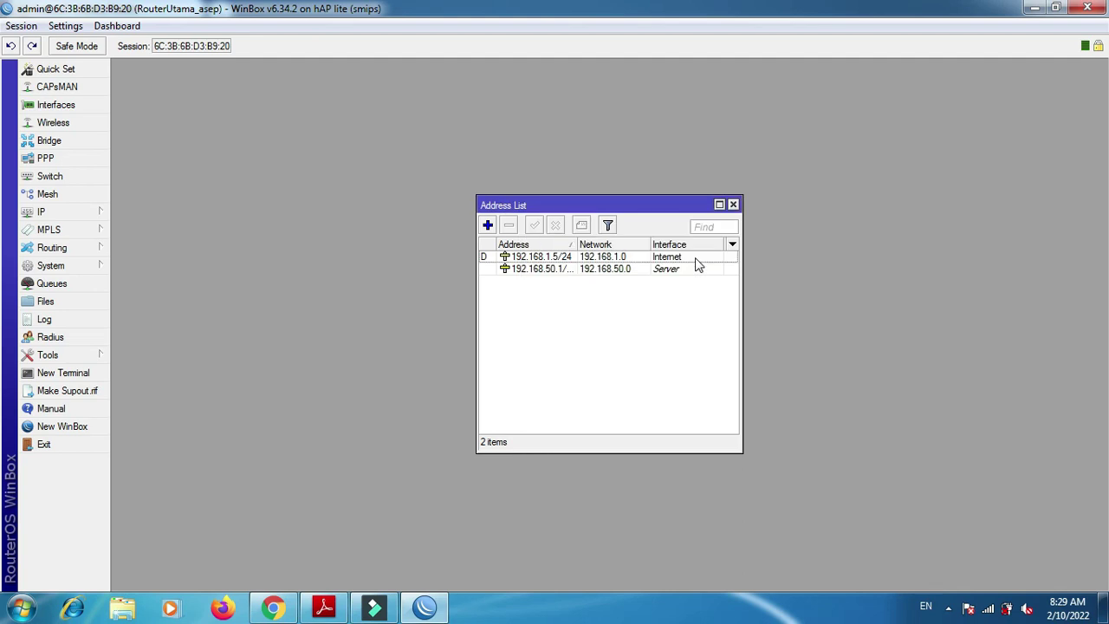
key("alt+Tab")
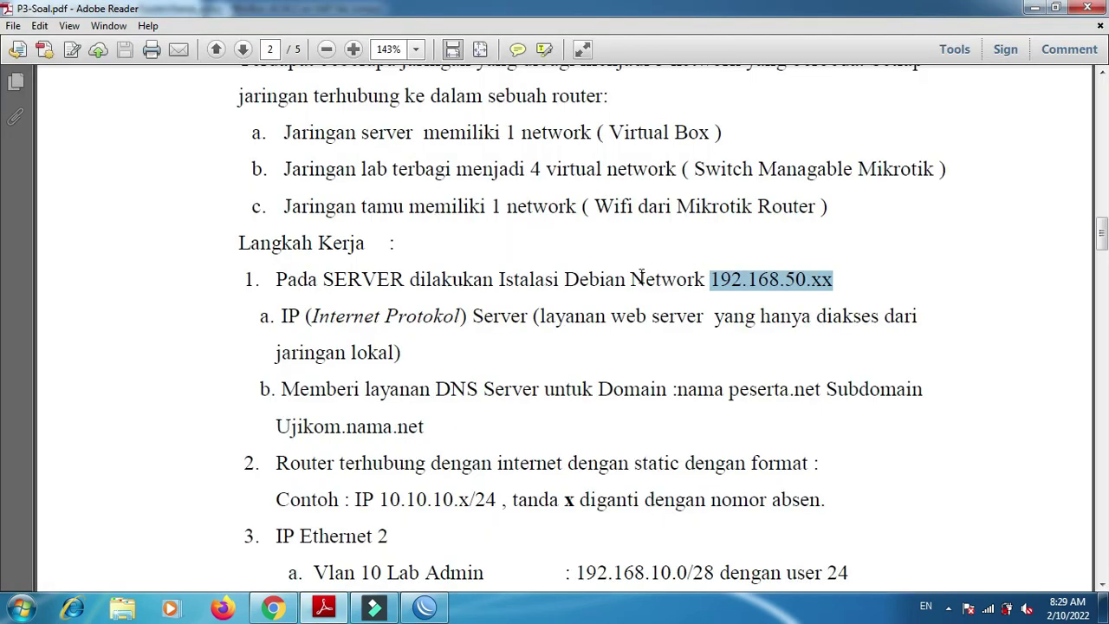
- Return to WinBox and close the Address List window
key("alt+Tab")
key("alt+Tab")
key("alt+Tab")
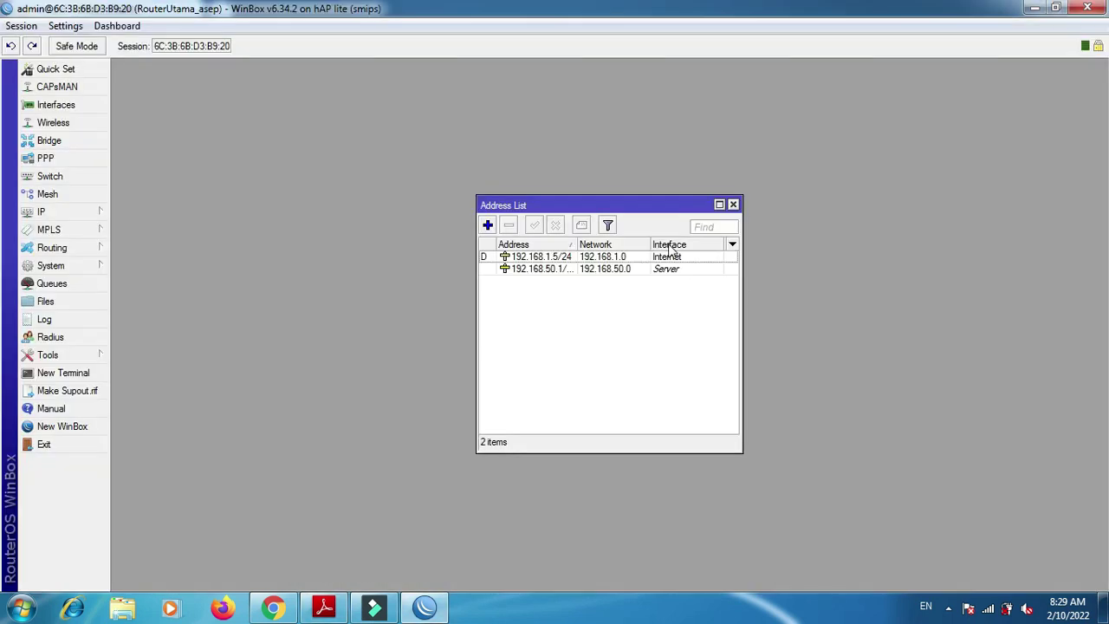
left_click(733, 206)
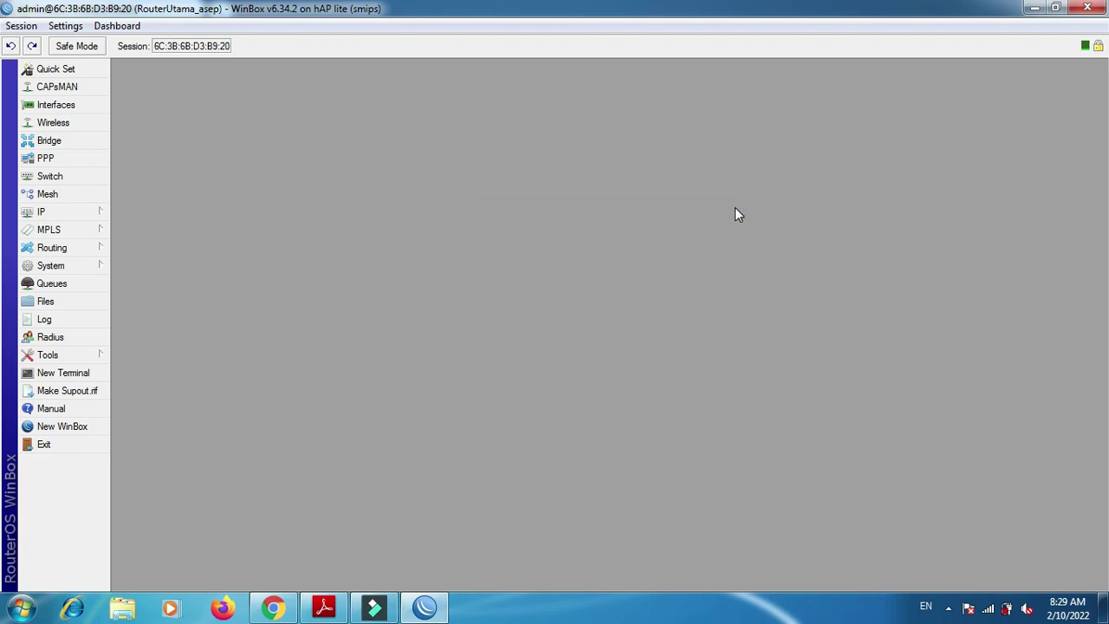
- Review the Paket 3 VLAN design in draw.io, then switch back to the task PDF
left_click(294, 609)
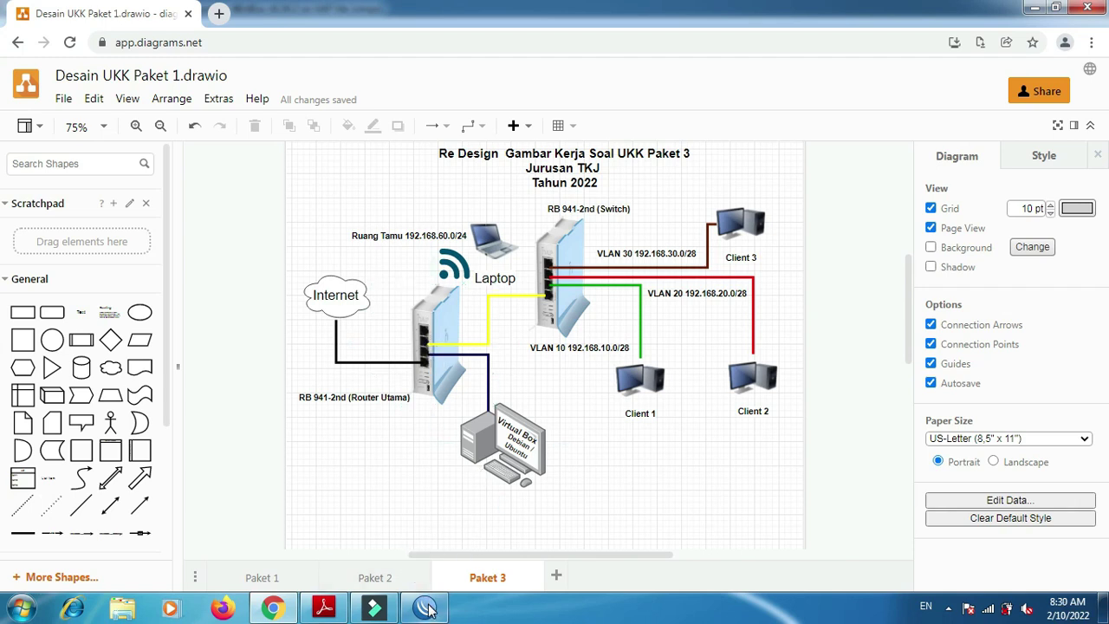
left_click(324, 608)
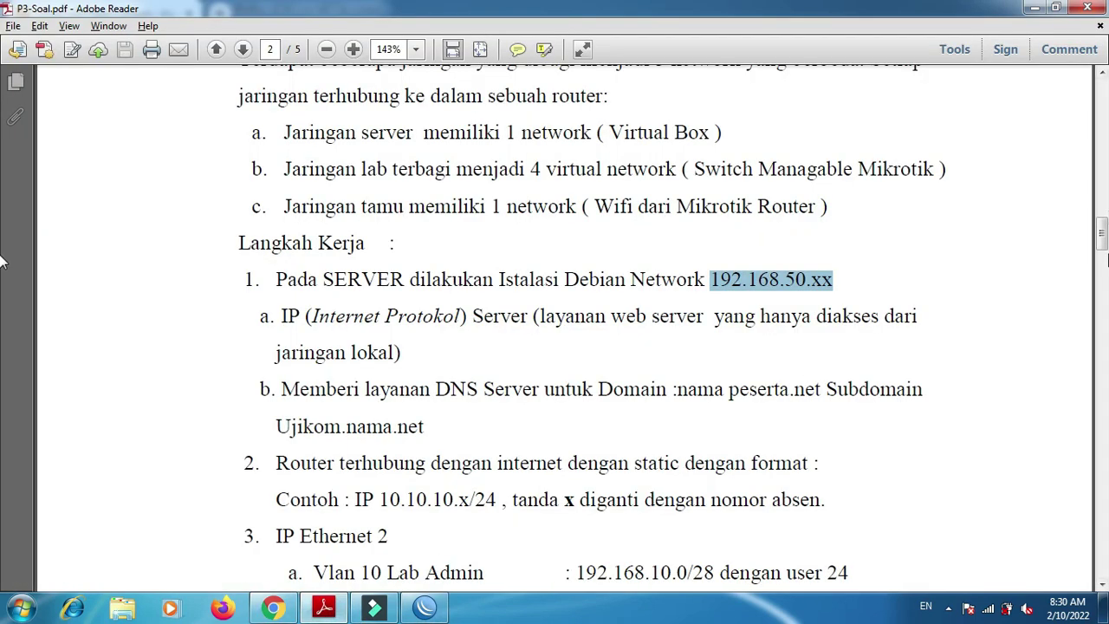
- Scroll the task sheet to the VLAN and hotspot network list, checking the diagram in between
scroll(2, 260, "down", 5)
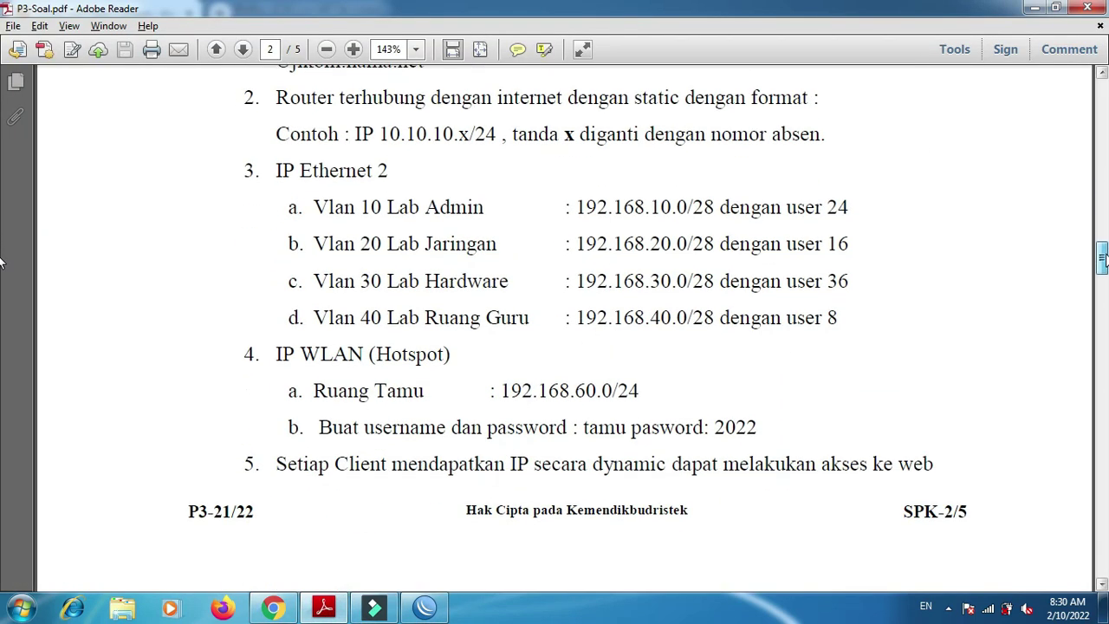
key("alt+Tab")
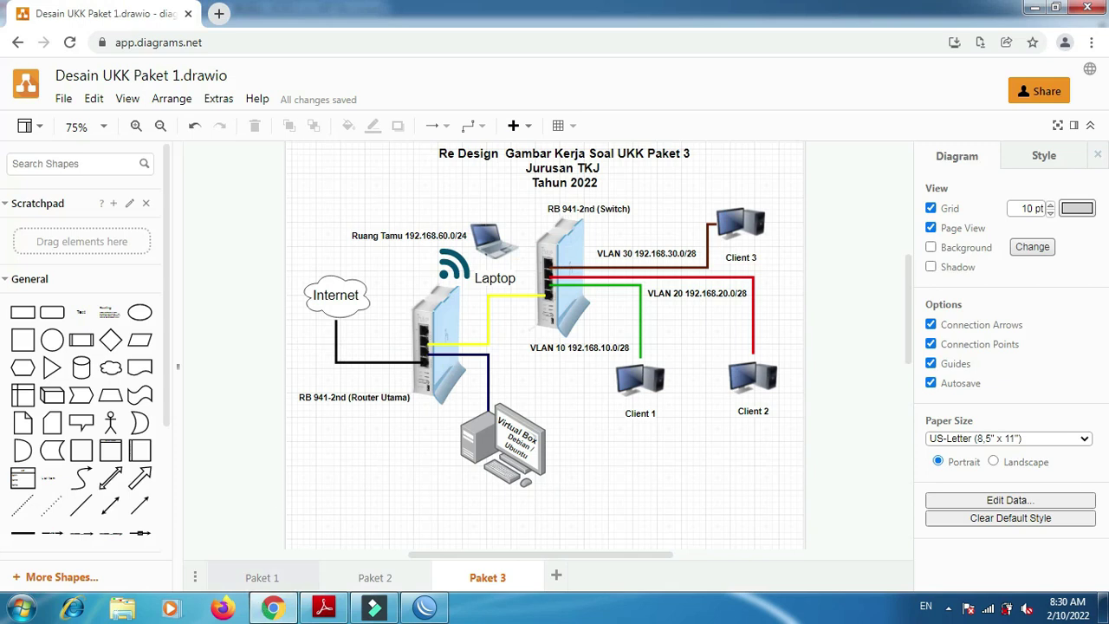
left_click(325, 609)
- Start a new VLAN interface in the Interfaces list and name it 'Lab Admin'
left_click(425, 607)
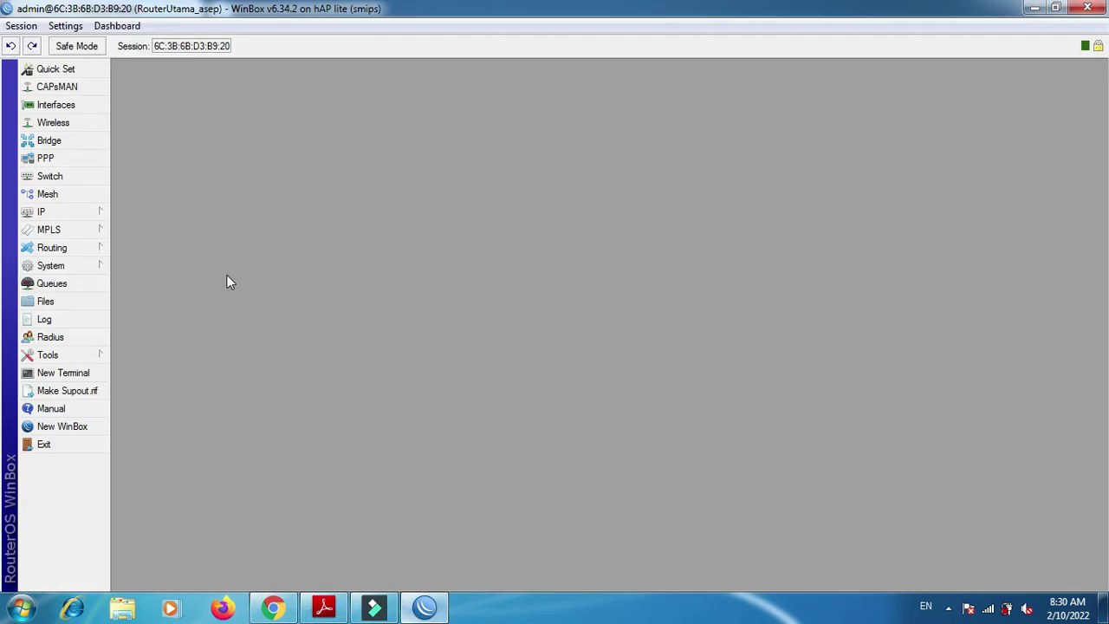
left_click(54, 105)
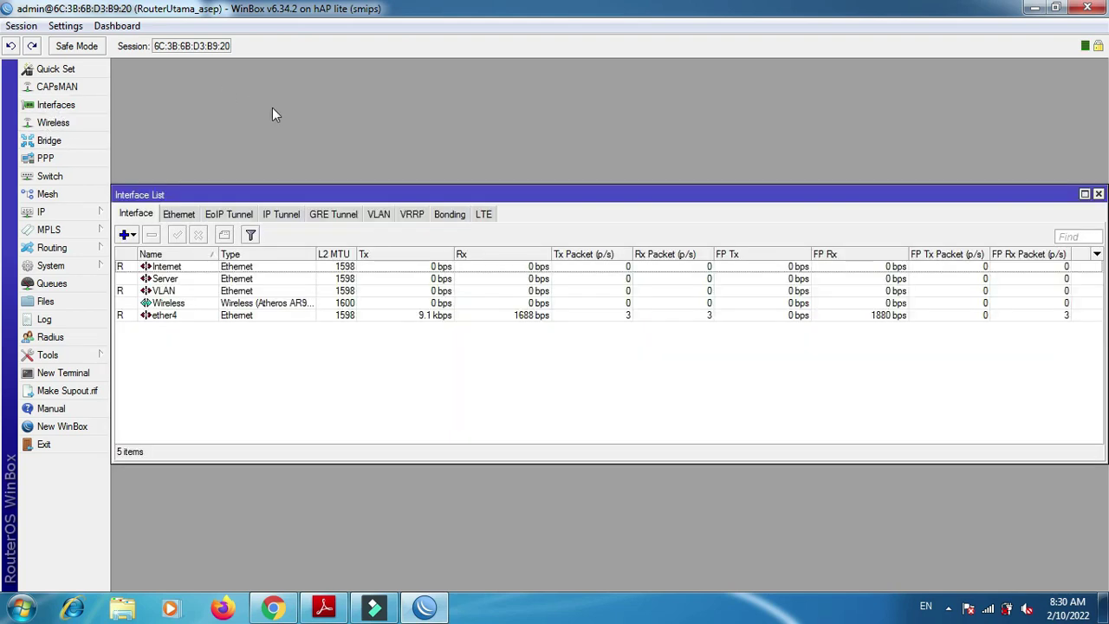
left_click(133, 236)
left_click(171, 168)
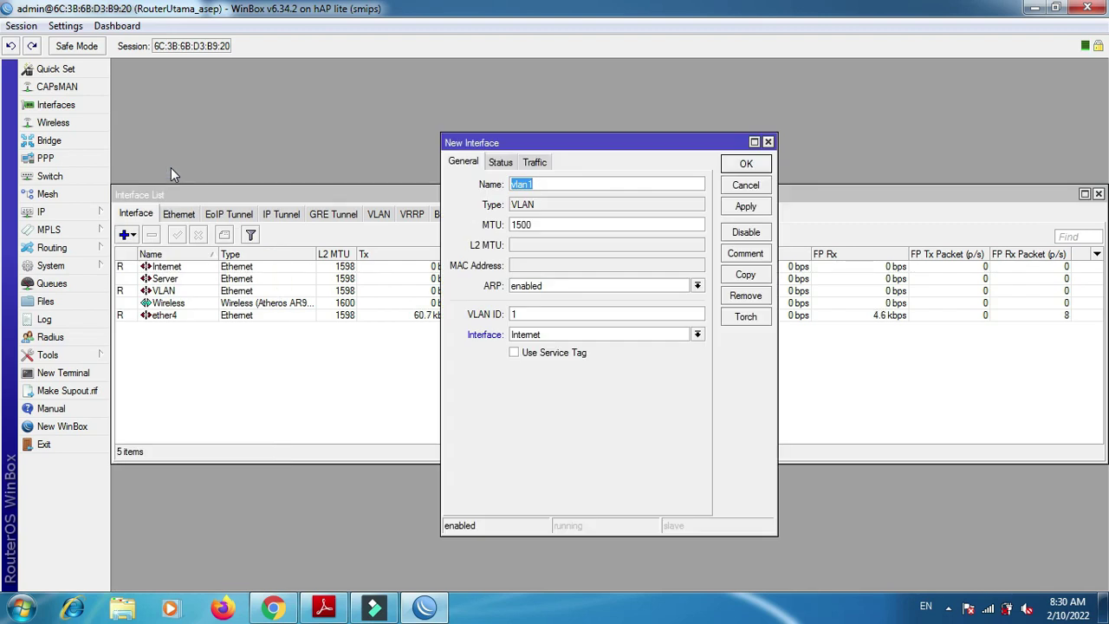
key("alt+Tab")
- Give Lab Admin VLAN ID 10 on the VLAN parent interface and save it
key("alt+Tab")
type("Lab Admin")
key("Tab")
key("Tab")
key("alt+Tab")
key("alt+Tab")
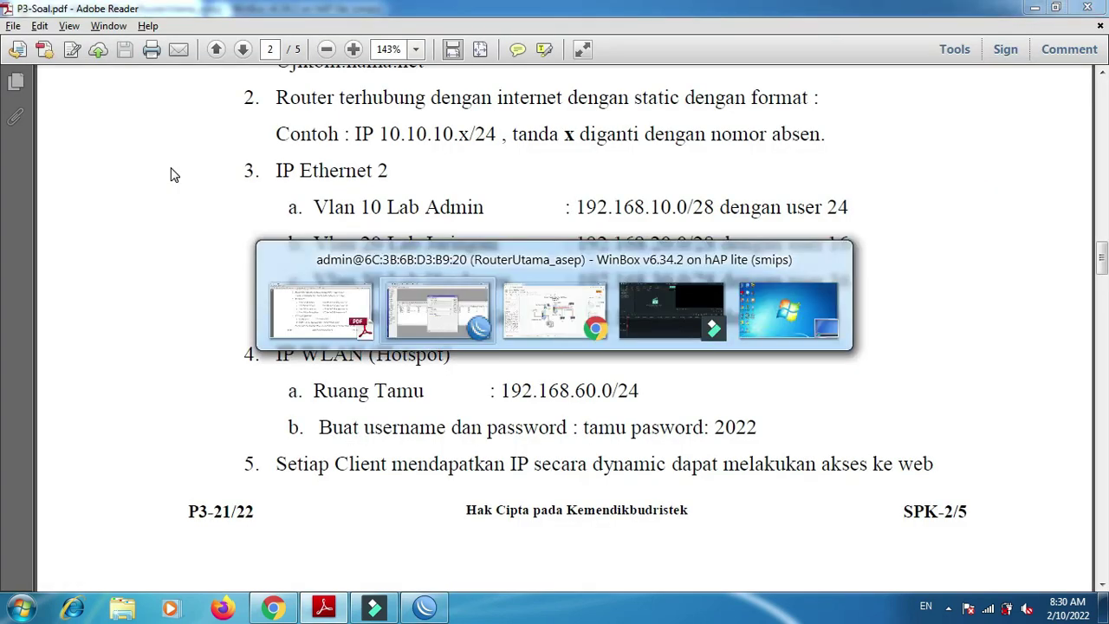
key("alt+Tab")
key("alt+Tab")
type("10")
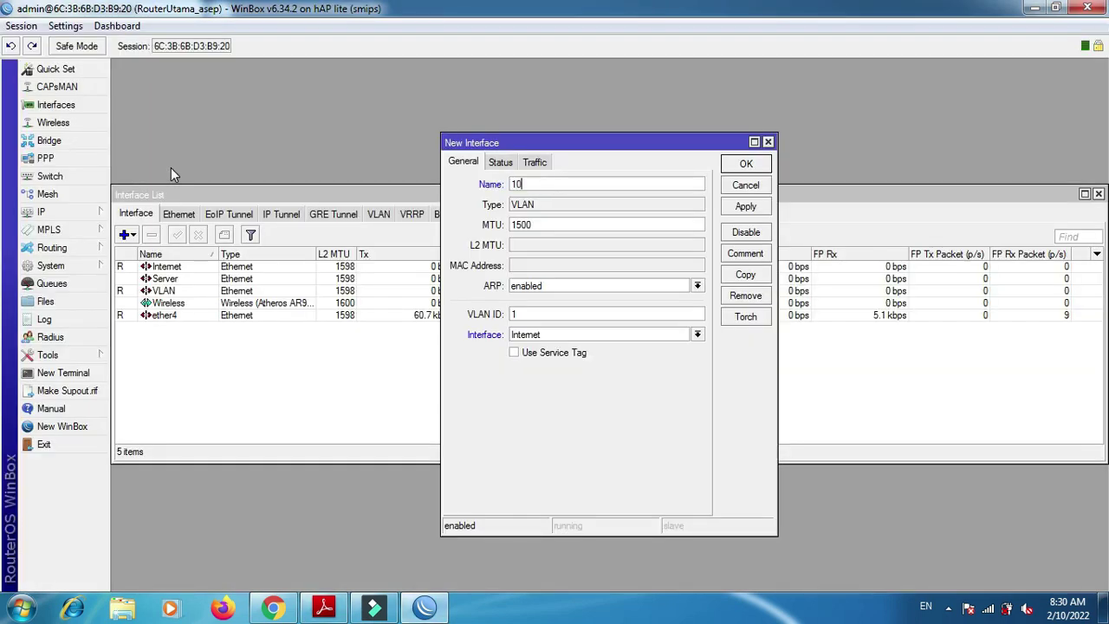
type("L")
type("in")
key("Tab")
key("Tab")
key("Tab")
type("0")
key("Tab")
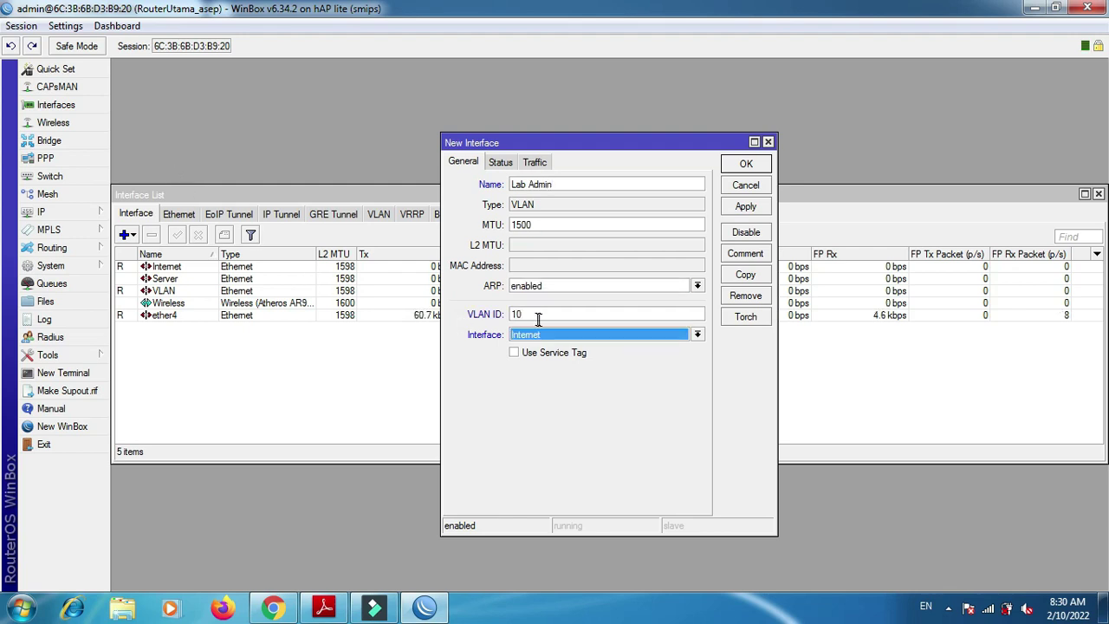
left_click(543, 333)
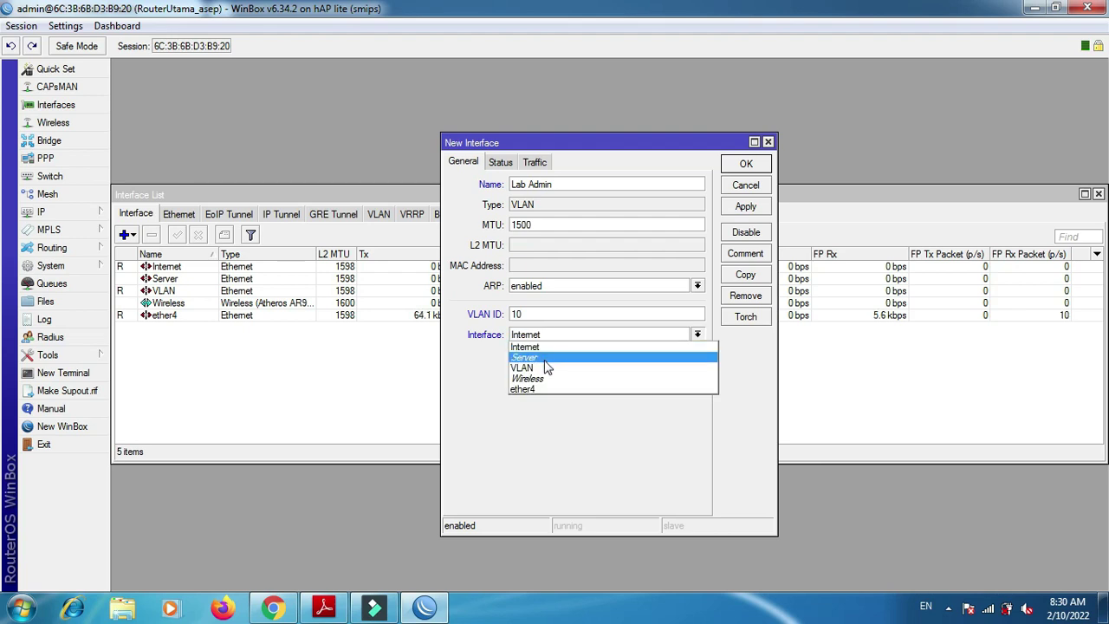
left_click(542, 366)
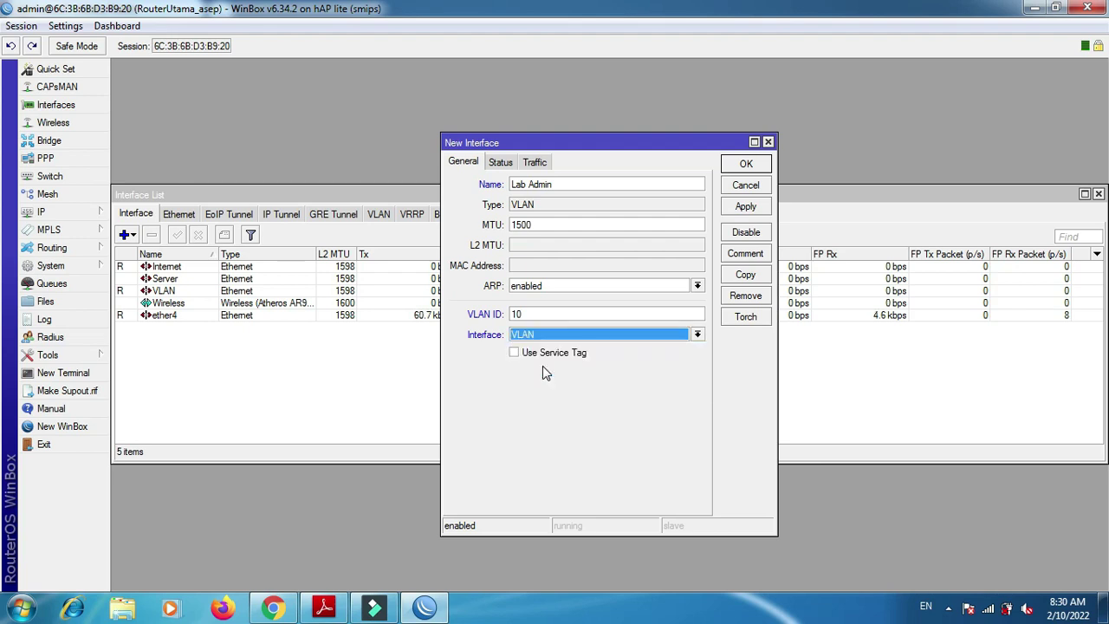
left_click(757, 210)
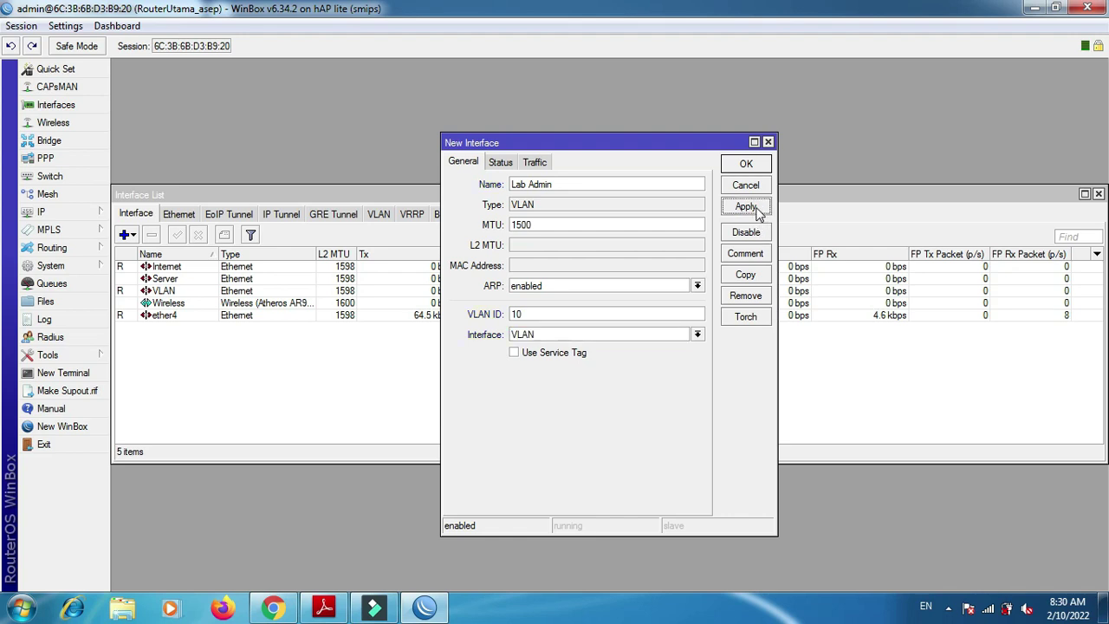
left_click(747, 165)
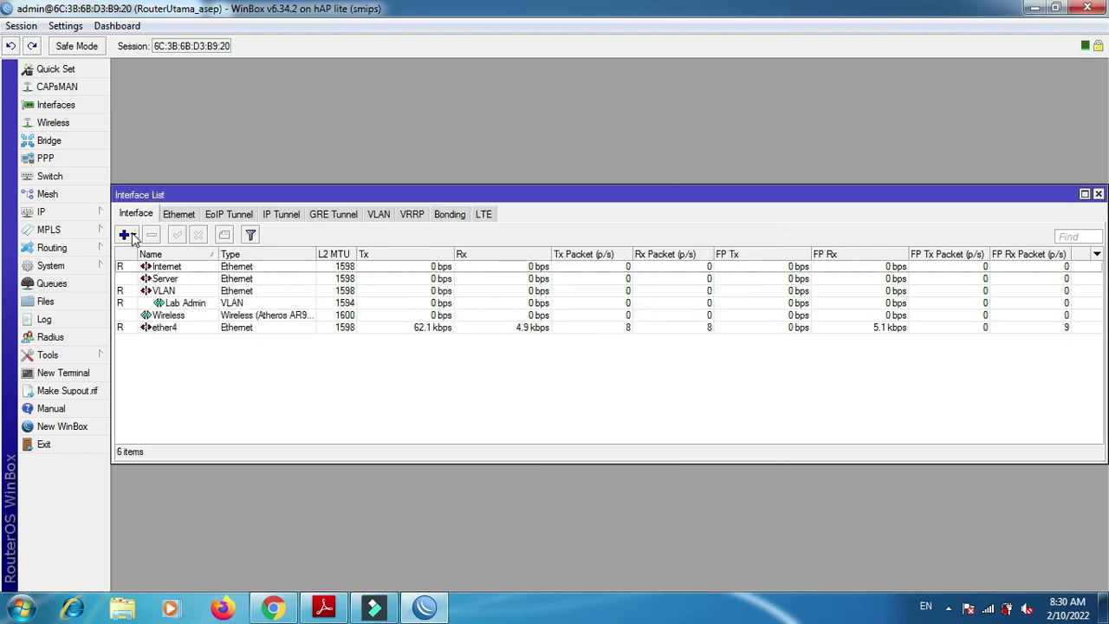
- Add VLAN interface 'Lab Jaringan' with VLAN ID 20 on the VLAN port
left_click(130, 235)
left_click(169, 172)
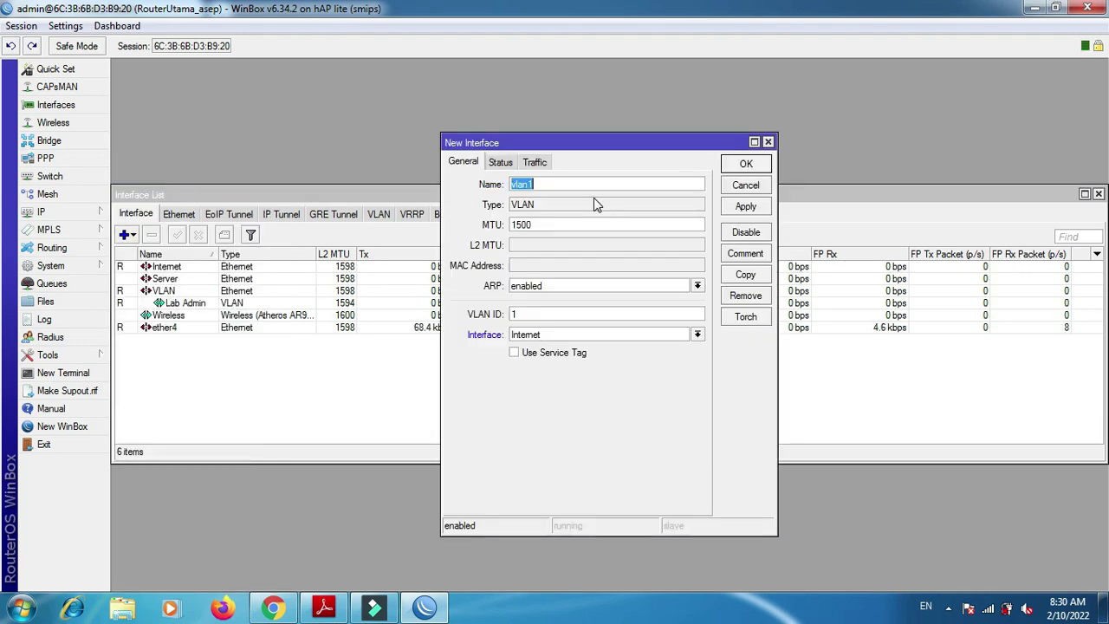
key("alt+Tab")
key("alt+Tab")
type("Lab Jaringan")
key("Tab")
key("Tab")
key("Tab")
type("2")
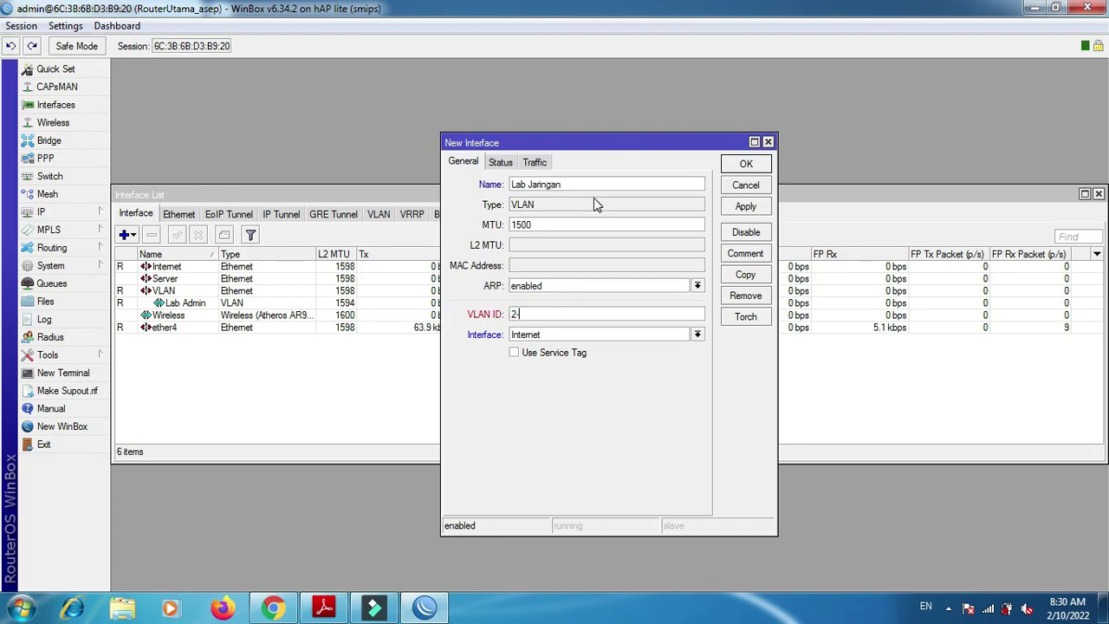
type("0")
key("Tab")
key("alt+Down")
key("Down")
key("Down")
key("Down")
key("Return")
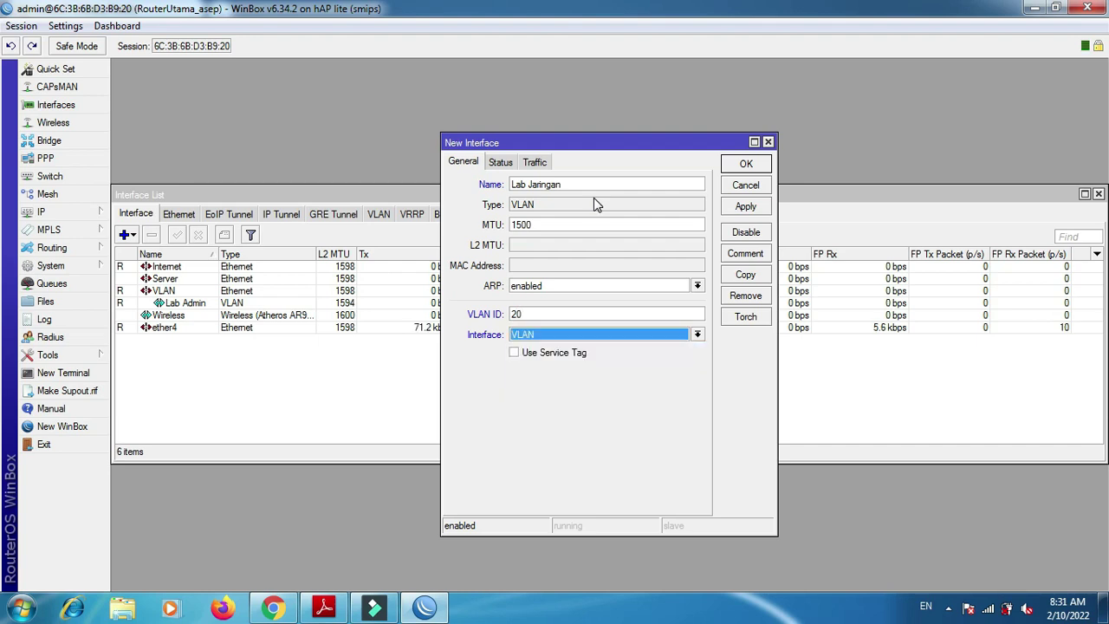
key("Tab")
key("Tab")
key("Tab")
key("Tab")
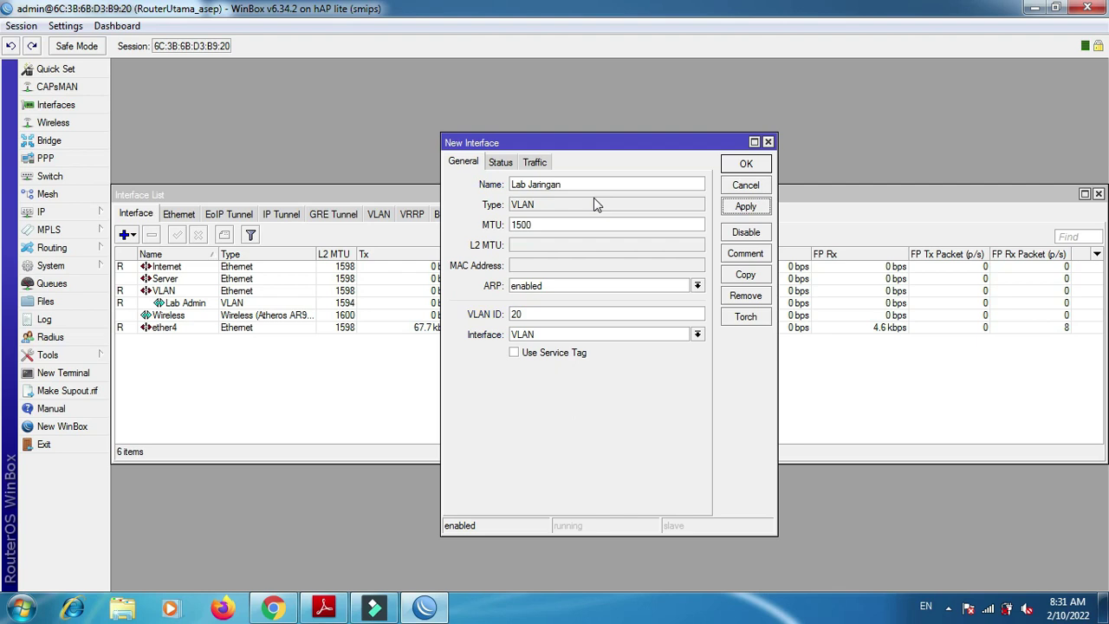
key("Return")
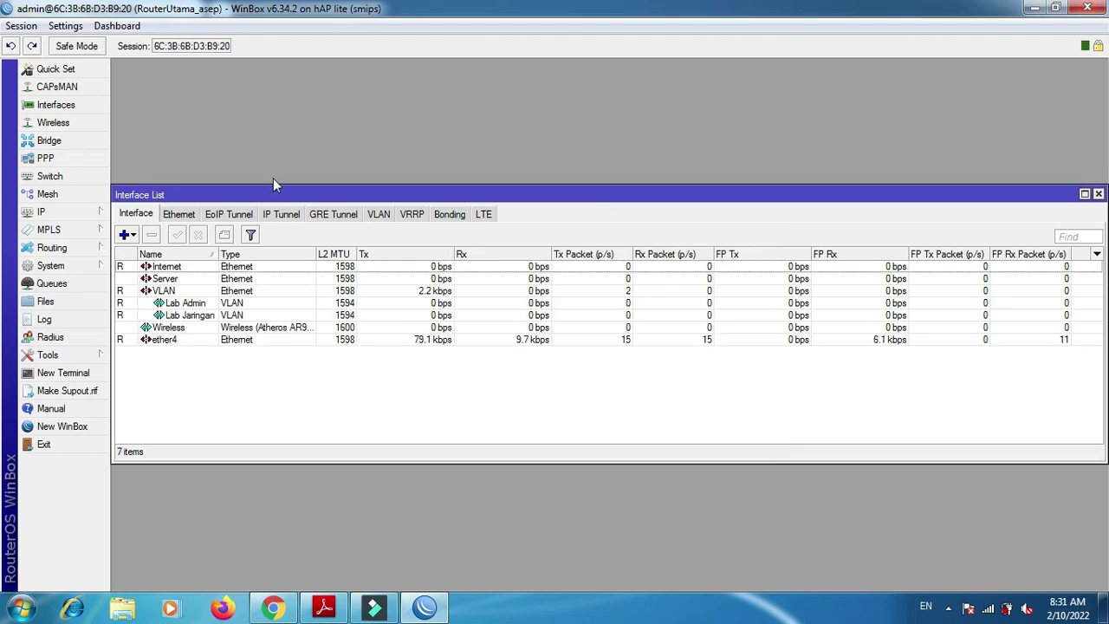
- Add VLAN interface 'Lab Hardware' with VLAN ID 30 on the VLAN port
left_click(132, 235)
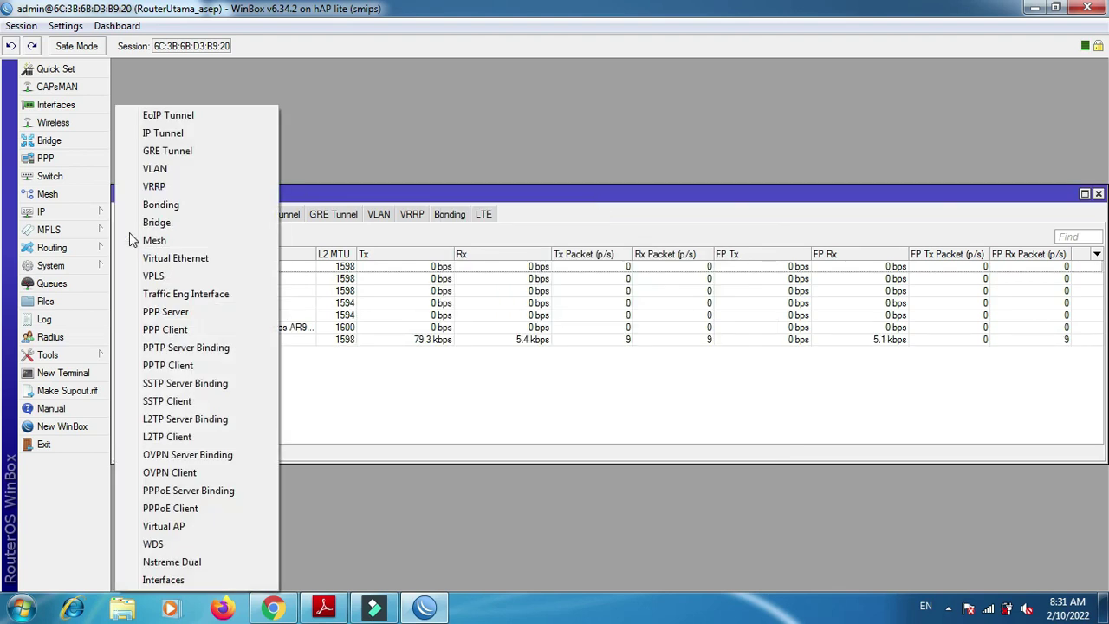
left_click(185, 169)
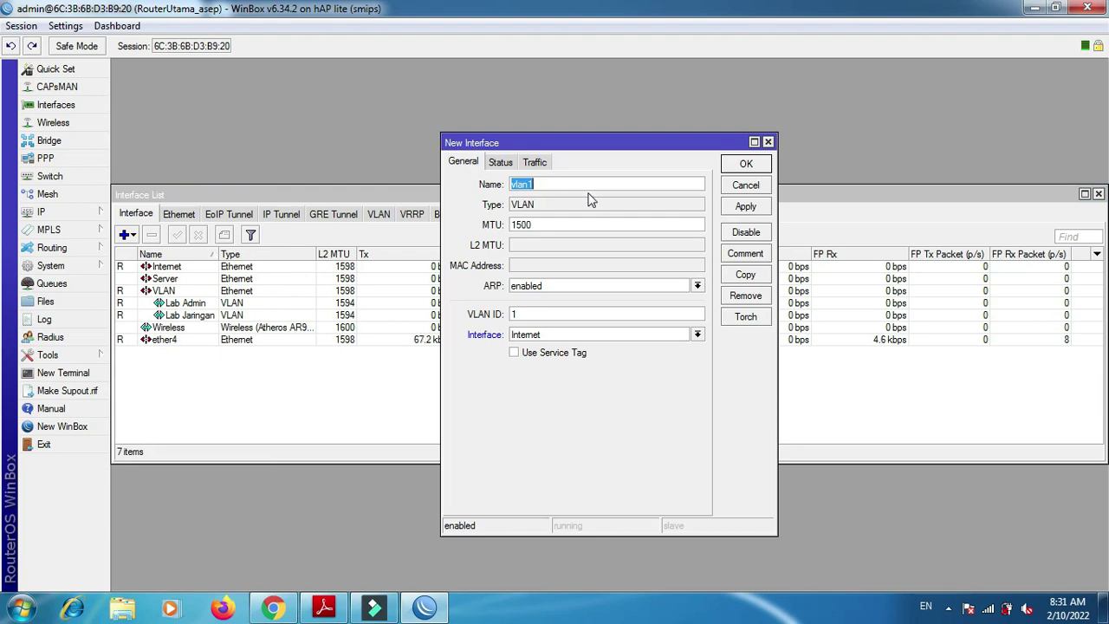
key("alt+Tab")
key("alt+Tab")
type("Lab Hardware")
key("Tab")
key("Tab")
key("Tab")
key("Tab")
type("20")
key("BackSpace")
key("BackSpace")
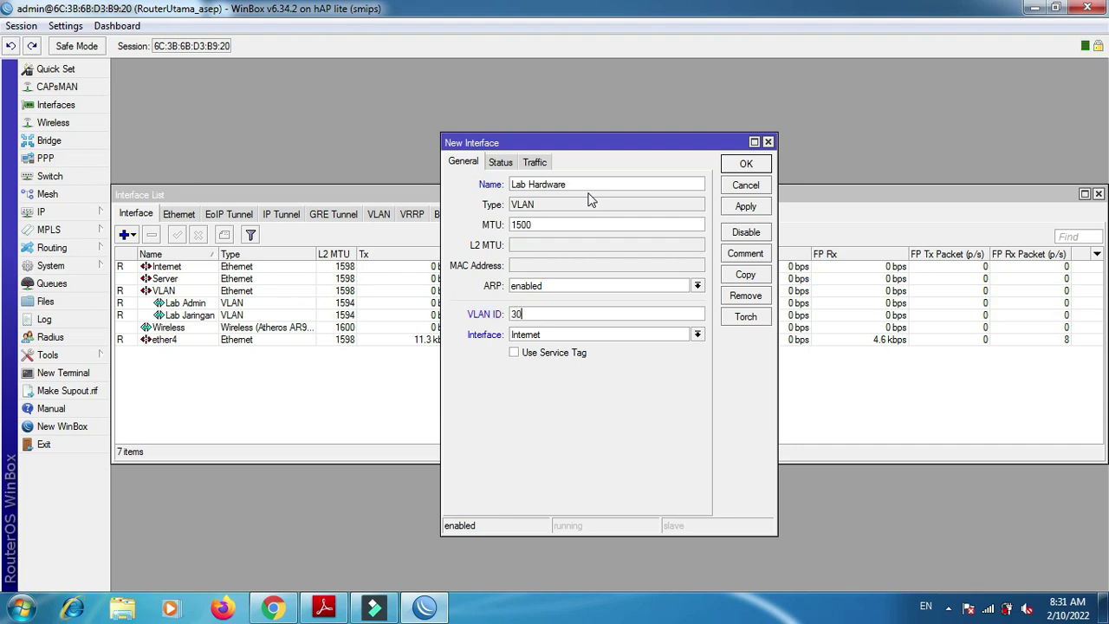
left_click(567, 336)
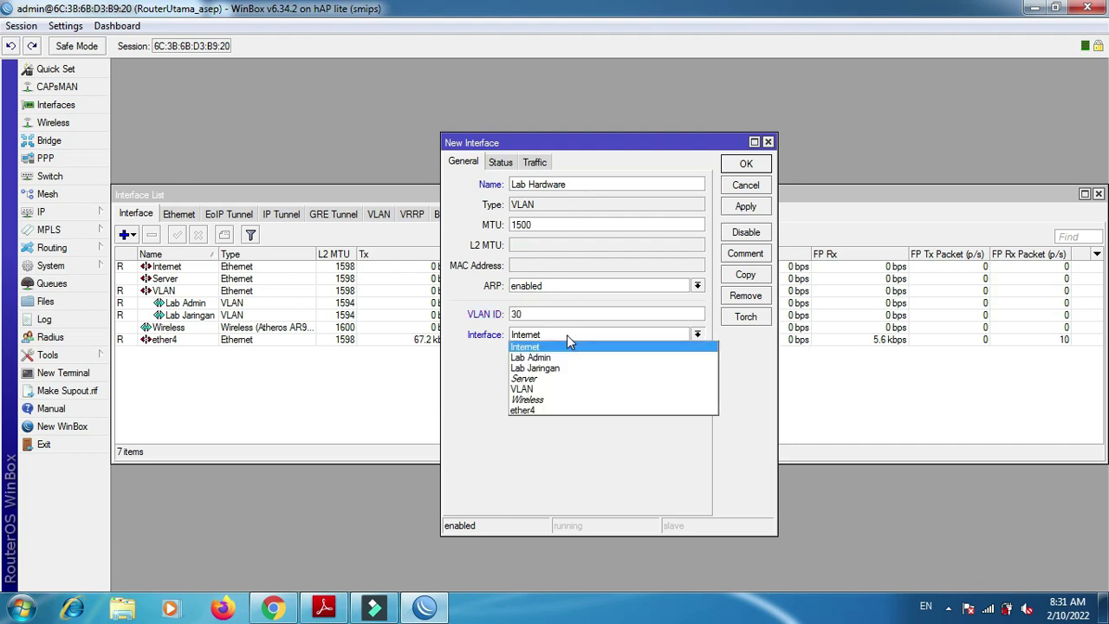
left_click(568, 389)
left_click(763, 208)
left_click(758, 165)
key("alt+Tab")
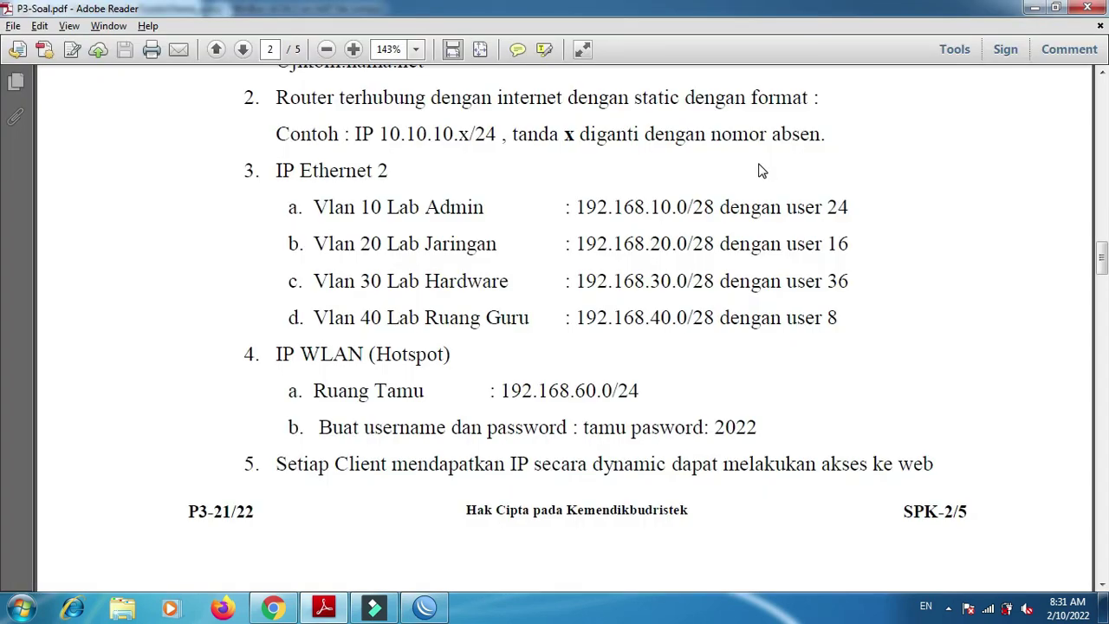
key("alt+Tab")
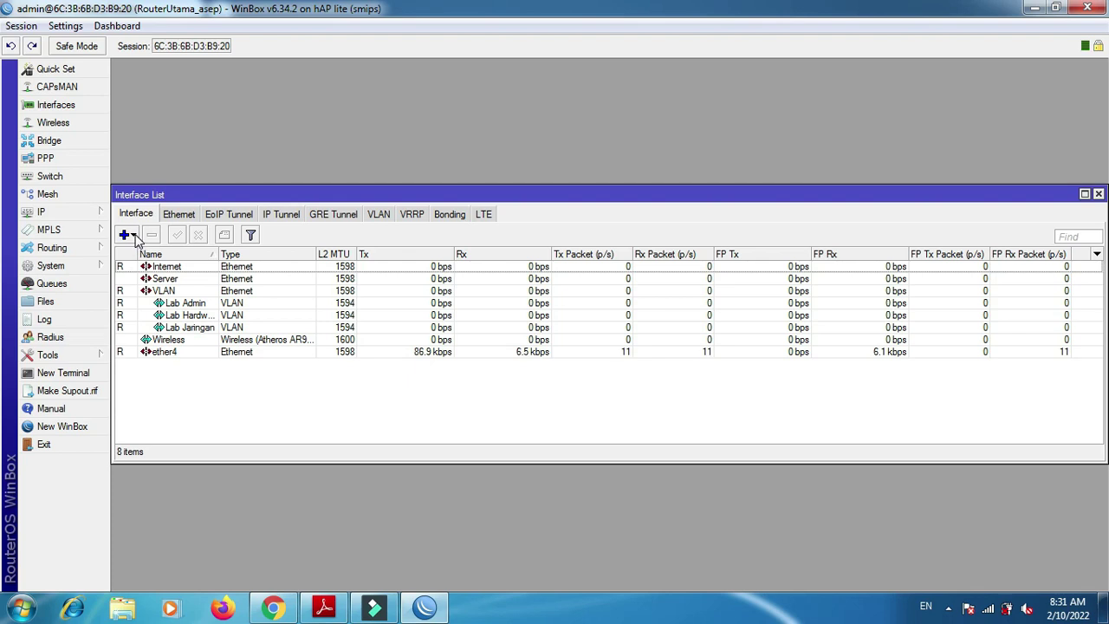
- Add a VLAN interface 'Ruang Guru' with VLAN ID 40 on the VLAN port
left_click(134, 236)
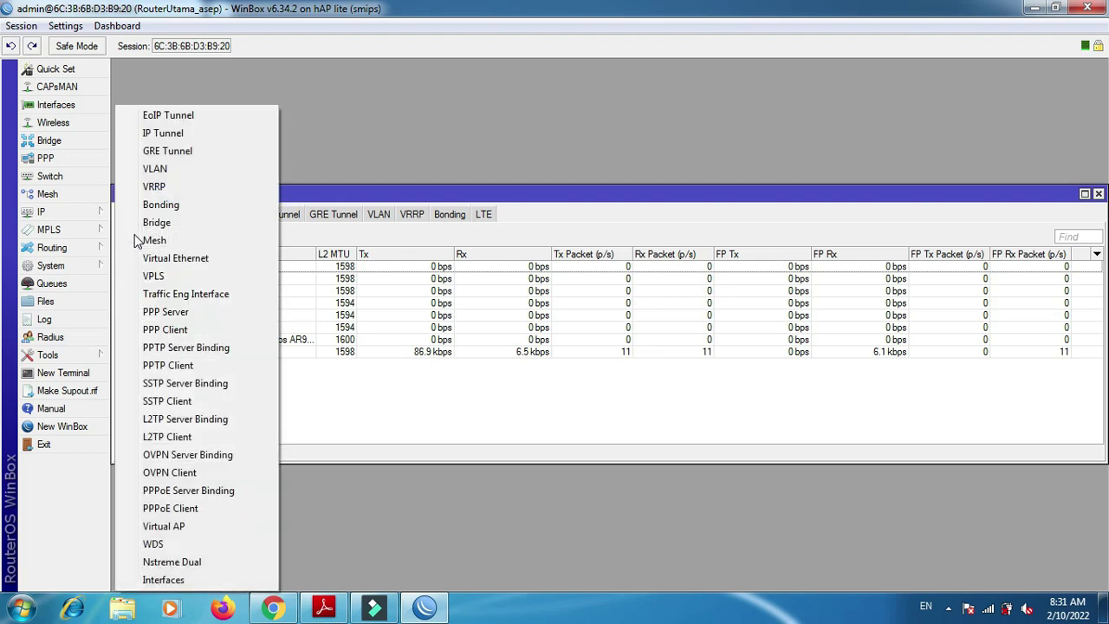
left_click(156, 169)
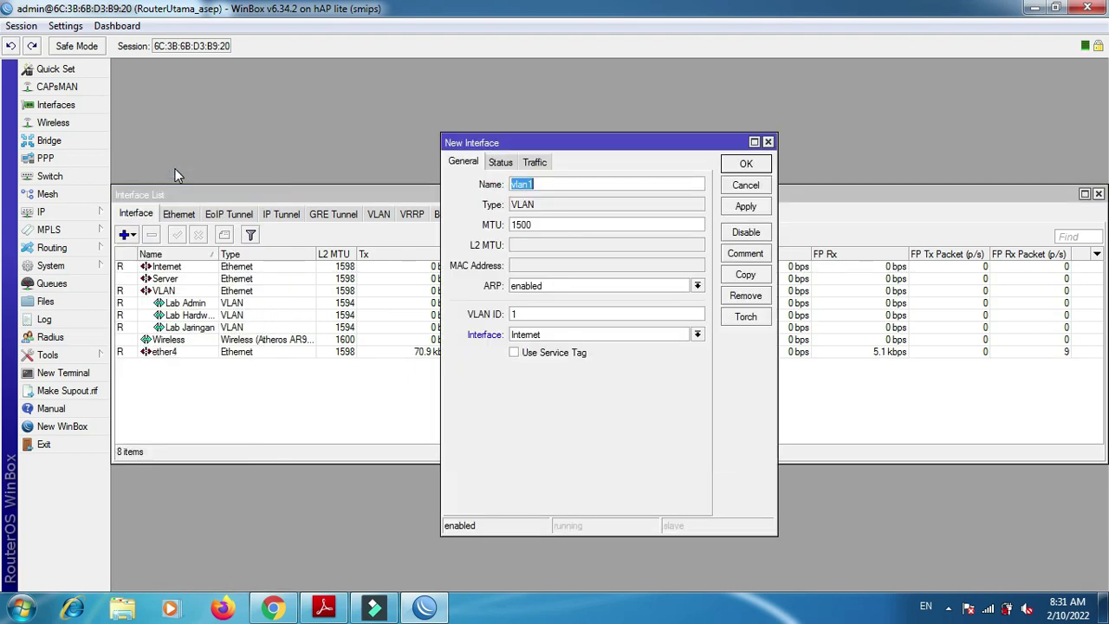
type("L")
type("R")
type("uang Guru")
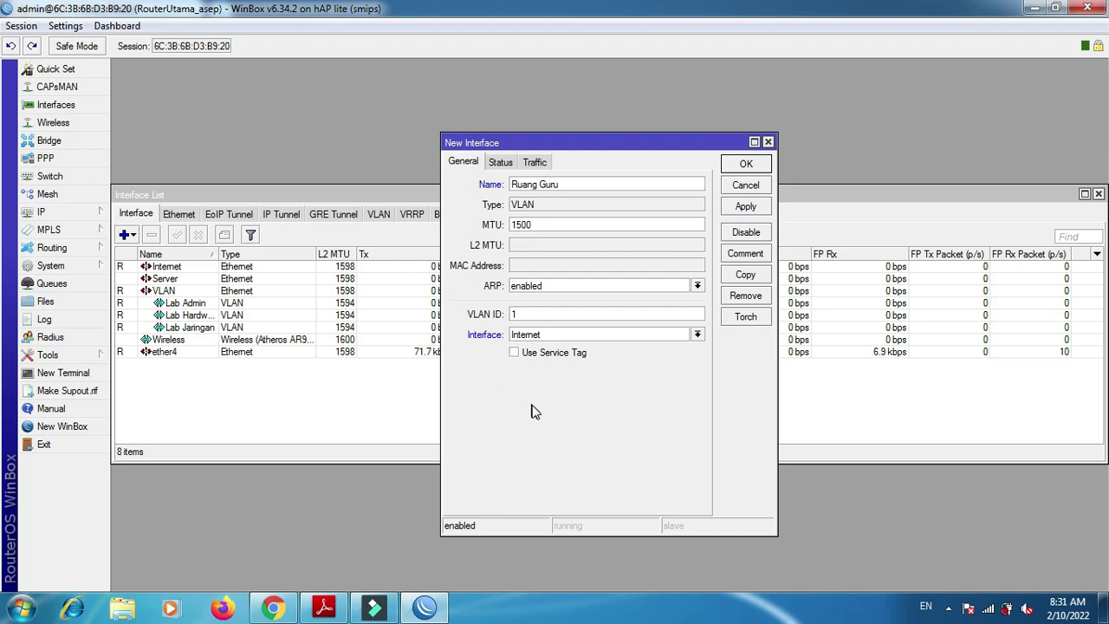
left_click(527, 314)
type("40")
key("Tab")
key("Down")
key("Down")
key("Down")
key("Down")
key("Down")
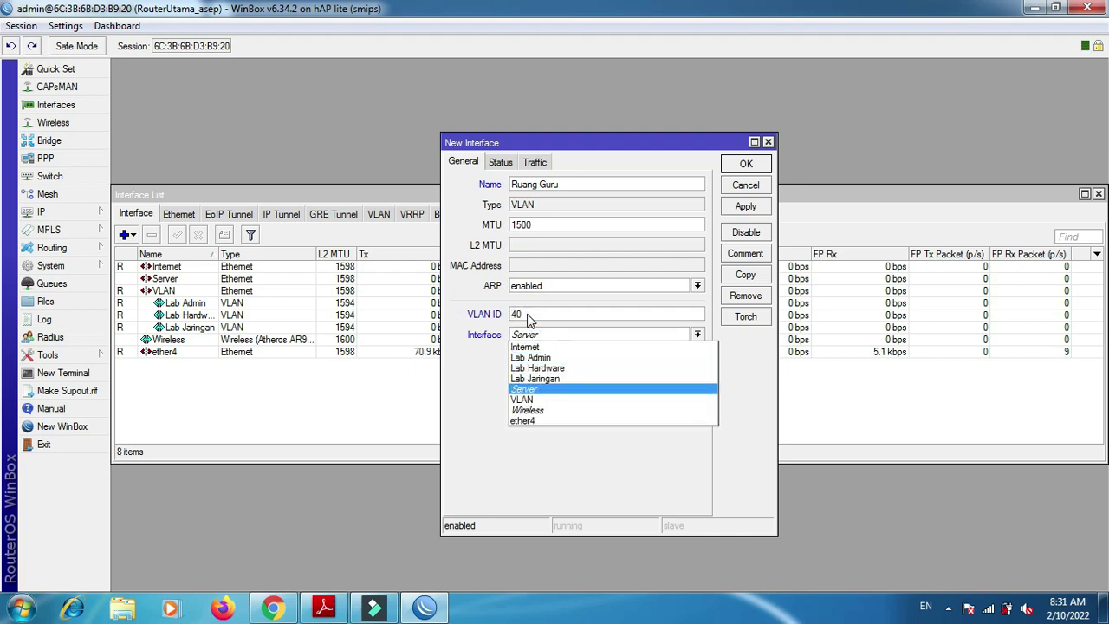
key("Return")
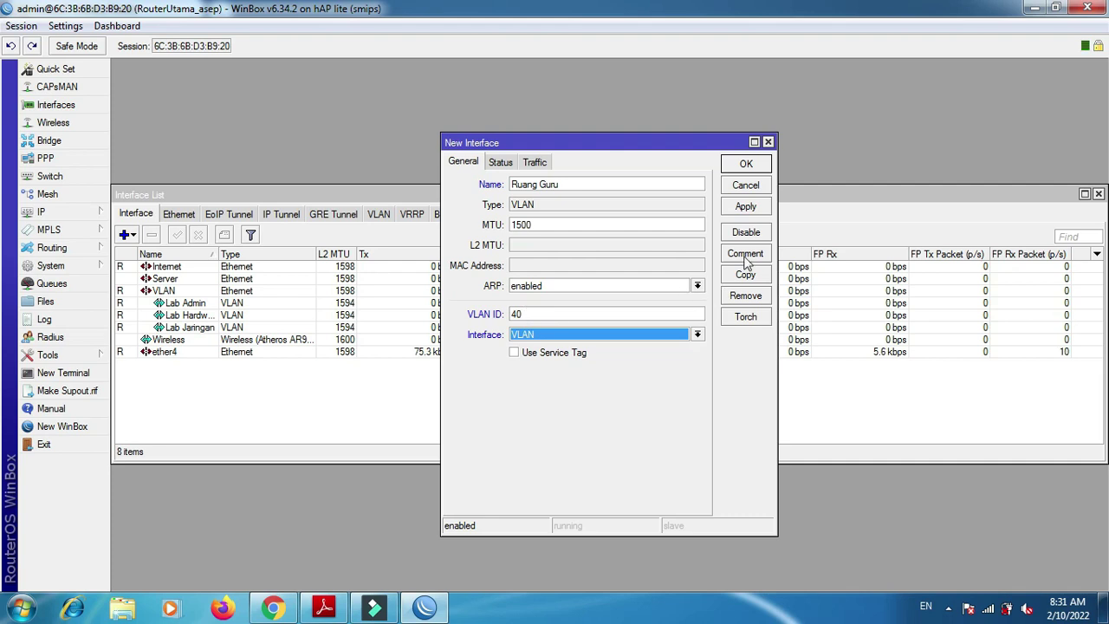
left_click(747, 209)
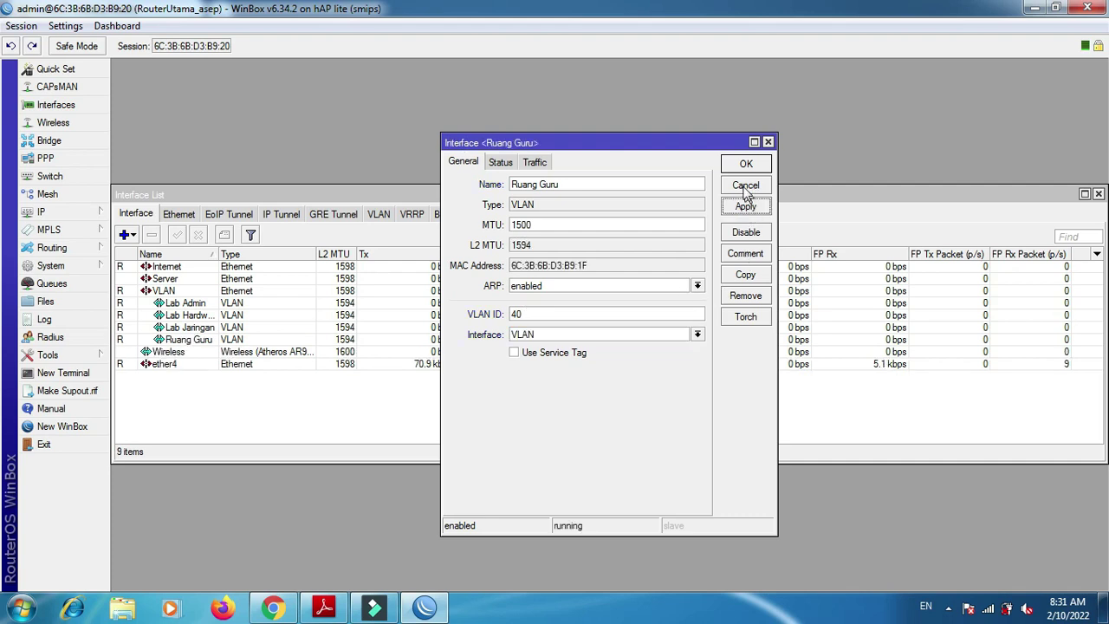
left_click(741, 165)
key("alt+Tab")
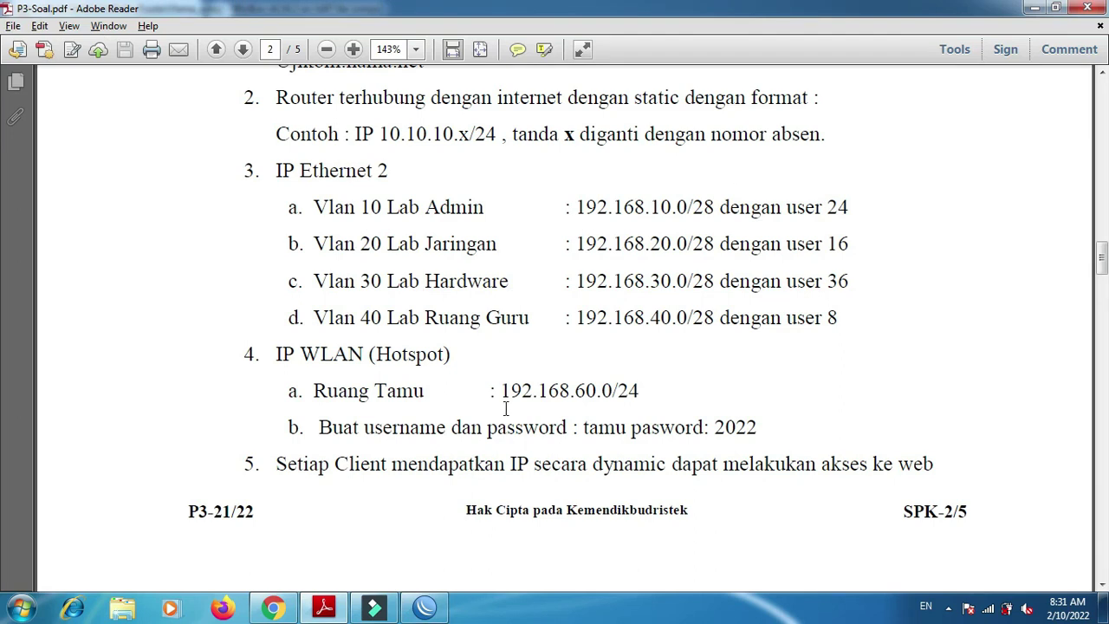
key("alt+Tab")
- Rename the Ruang Guru interface to 'Lab Ruang Guru'
double_click(201, 340)
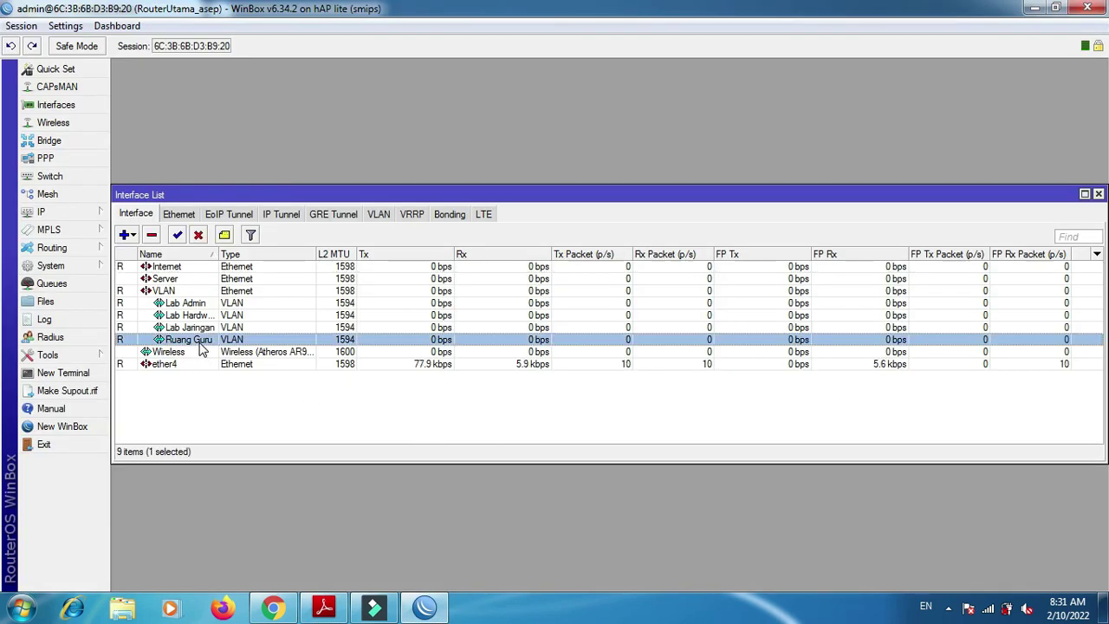
key("Home")
type("Lab")
key("Return")
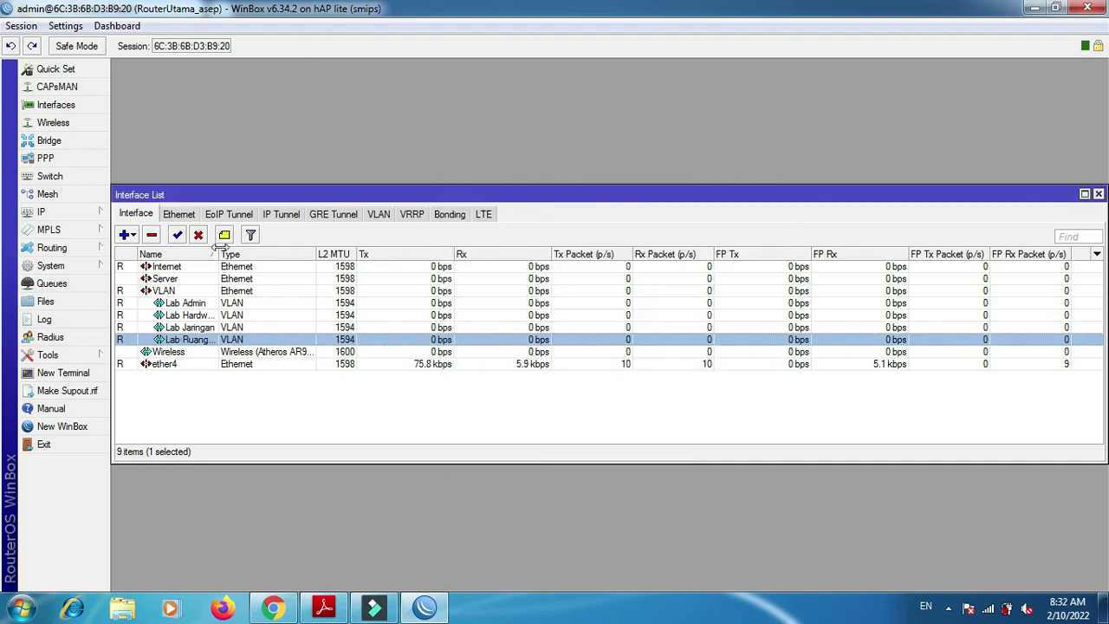
mouse_move(242, 254)
left_mouse_down()
mouse_move(350, 254)
mouse_move(259, 260)
left_mouse_up()
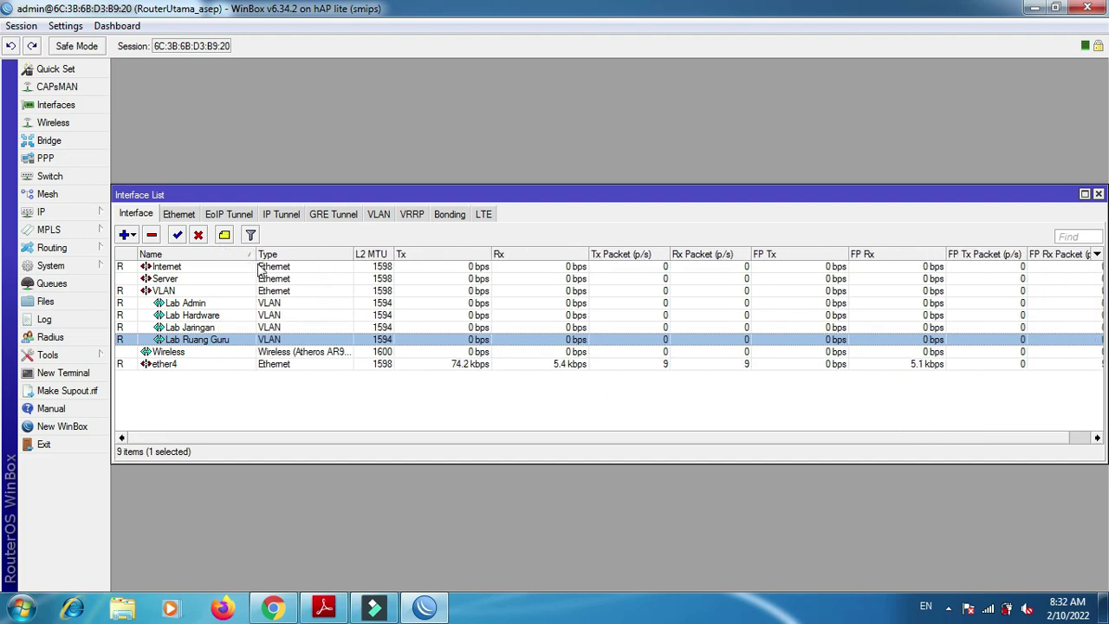
key("alt+Tab")
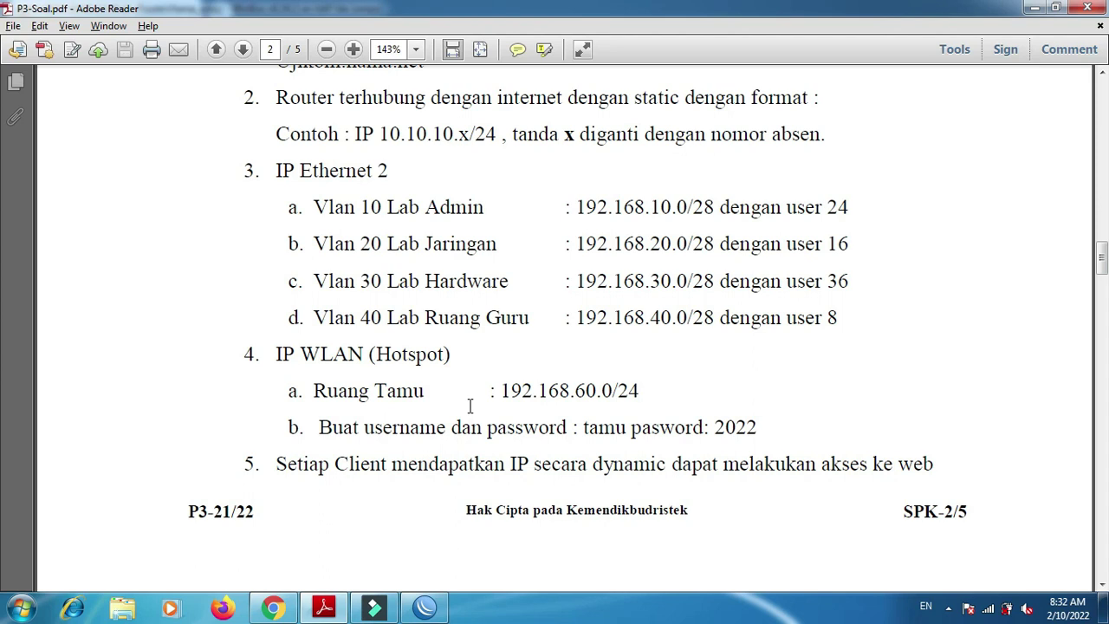
key("alt+Tab")
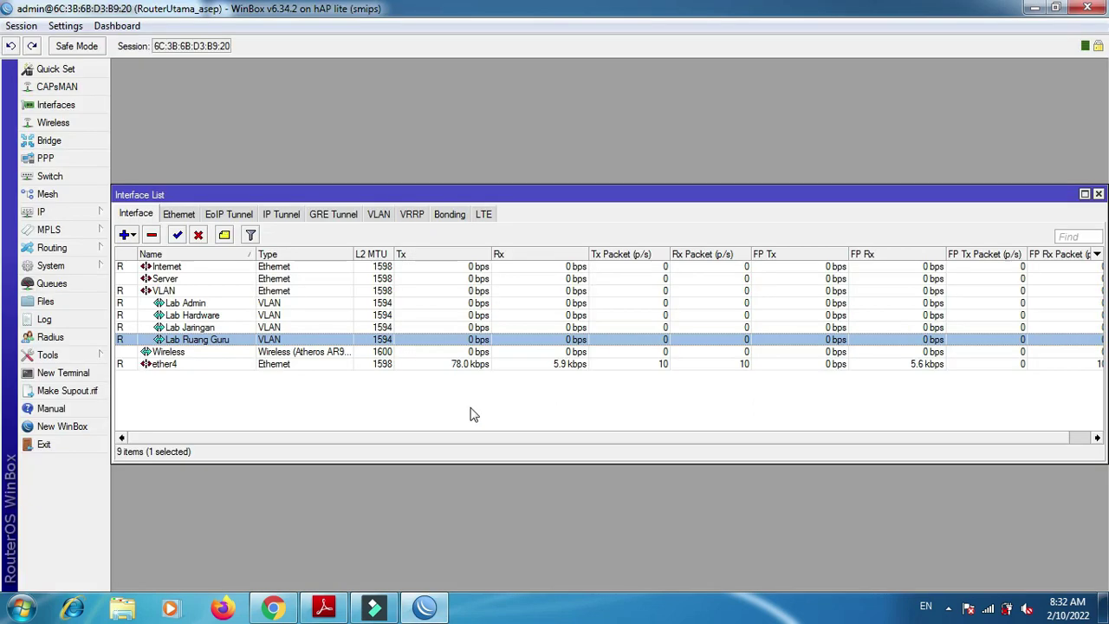
- Add address 192.168.10.1/28 on Lab Admin, copied from the task sheet
left_click(68, 212)
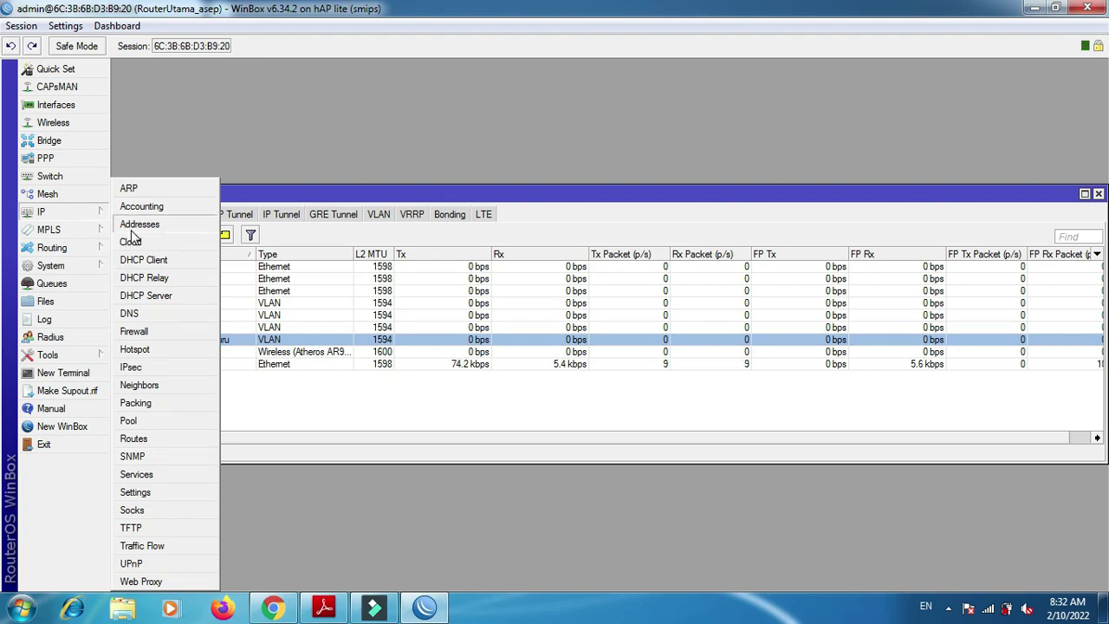
left_click(133, 231)
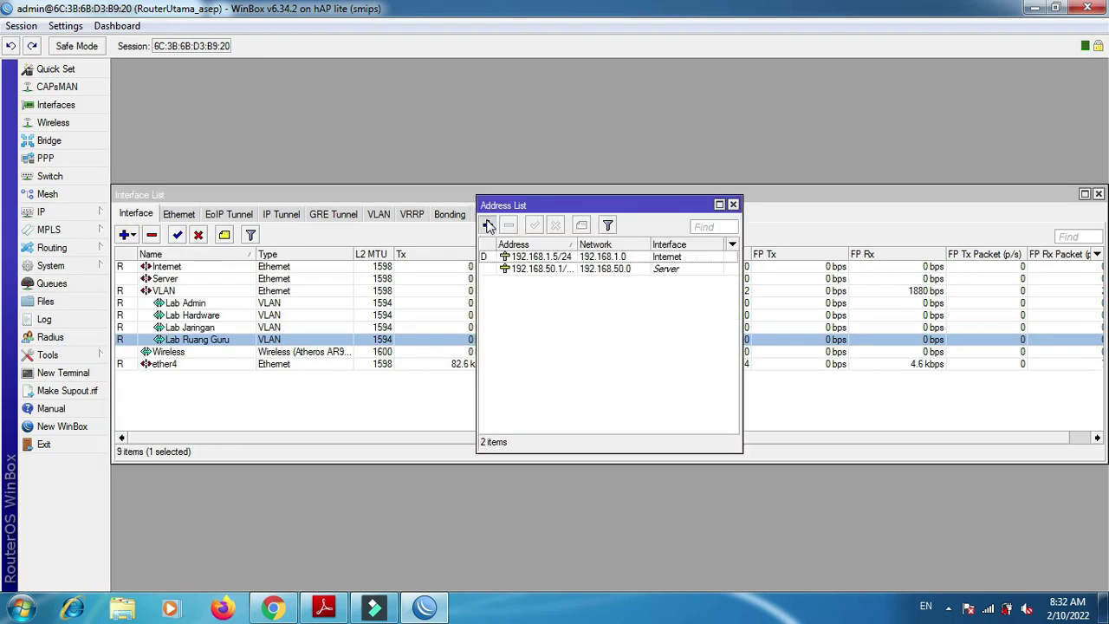
left_click(488, 225)
left_click(576, 252)
key("alt+Tab")
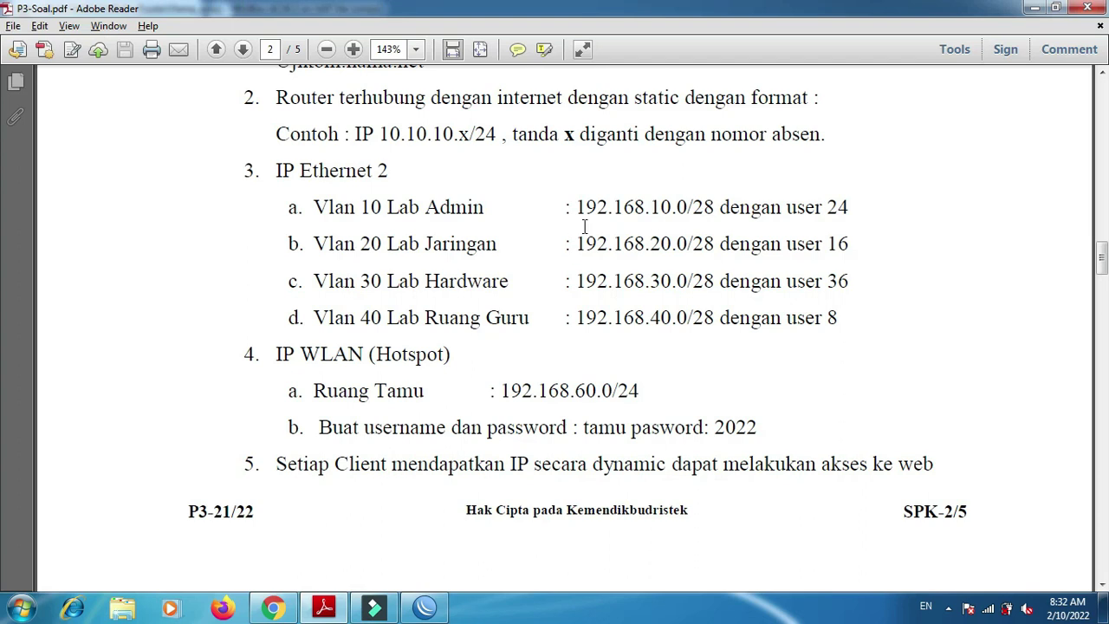
left_click_drag(577, 210, 716, 208)
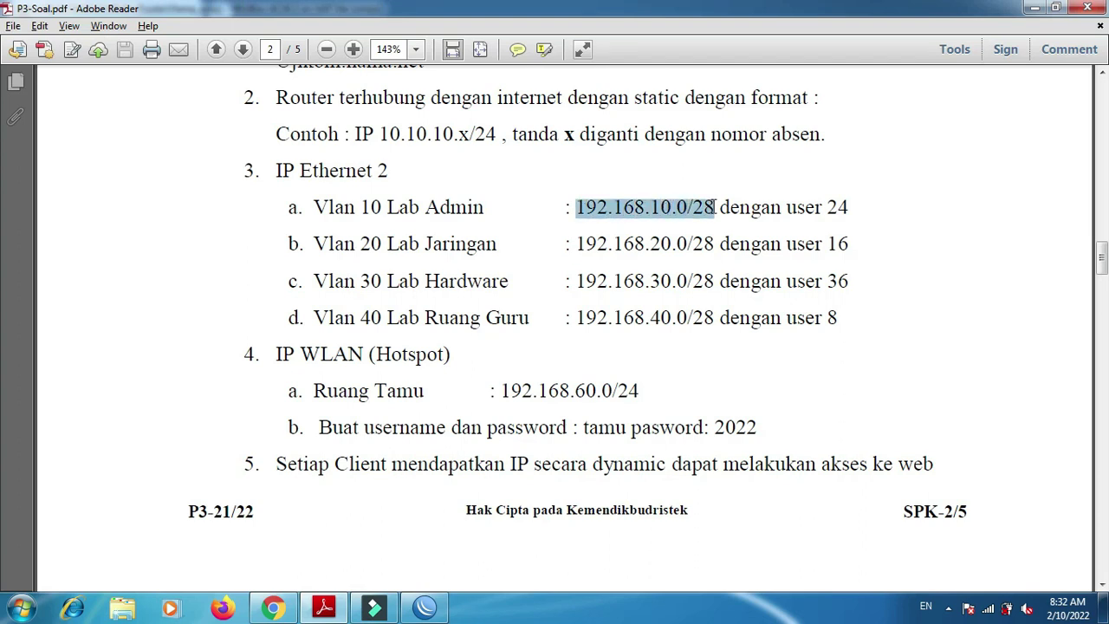
key("ctrl+c")
key("alt+Tab")
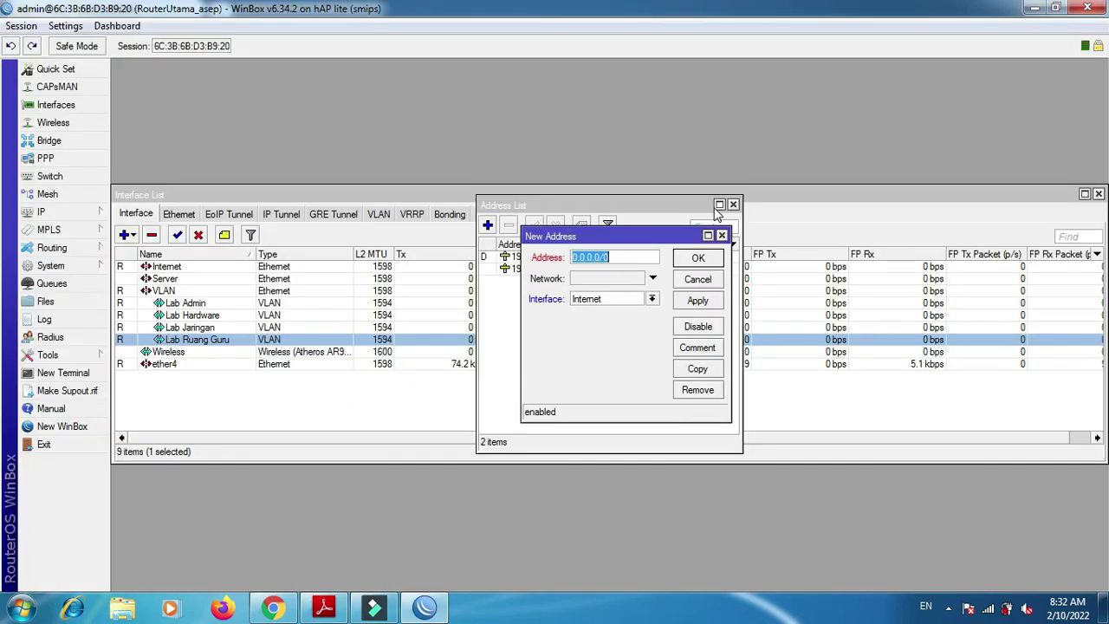
key("ctrl+v")
key("shift+Left")
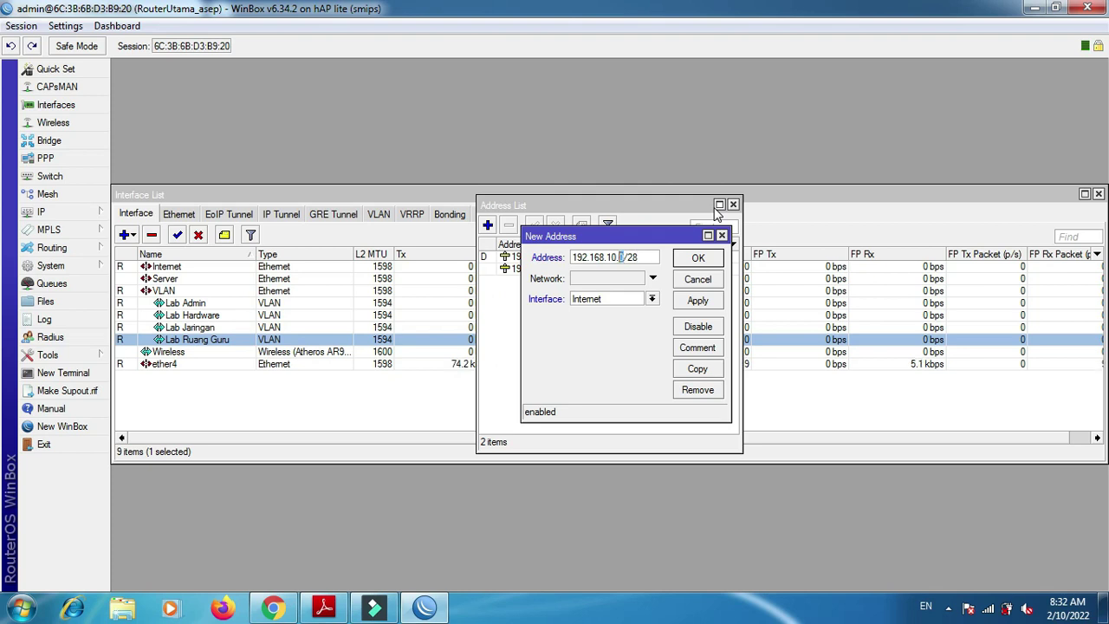
key("ctrl+a")
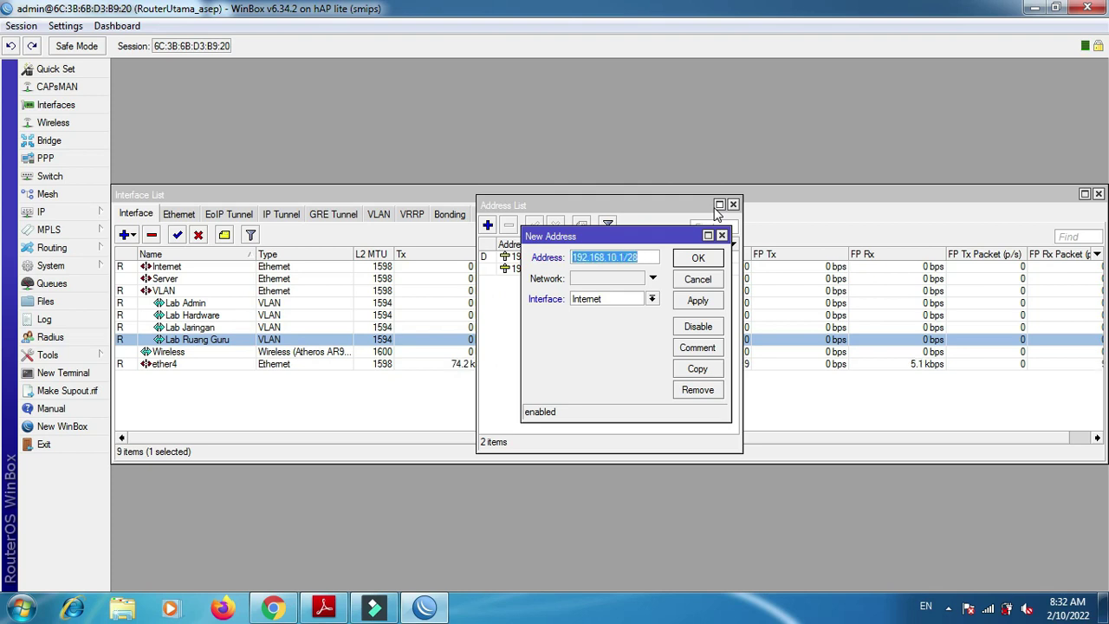
left_click(652, 299)
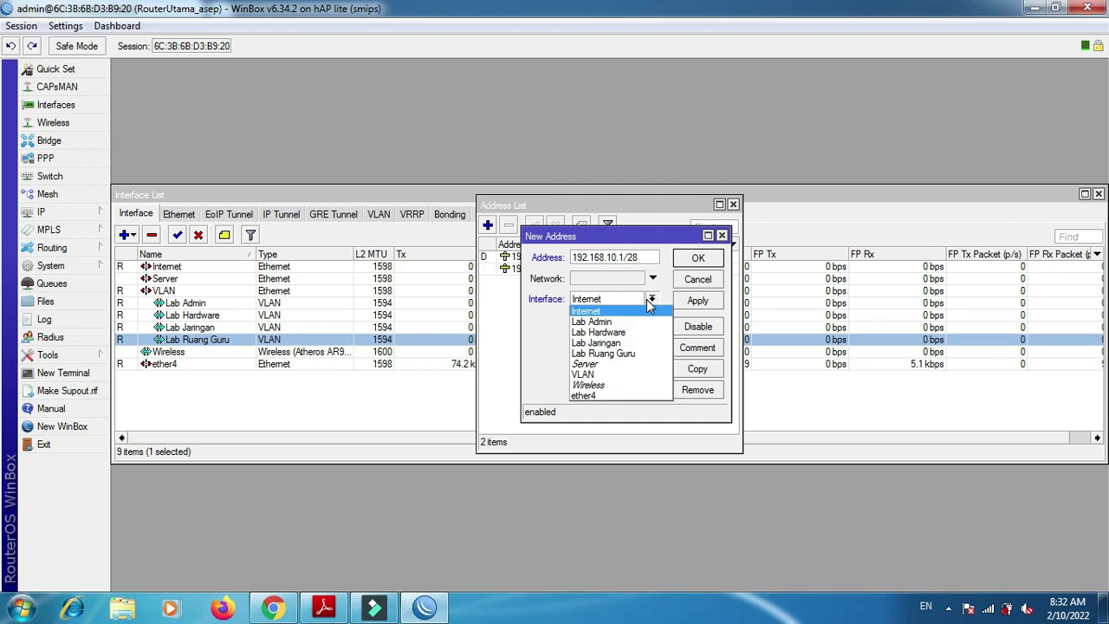
left_click(635, 322)
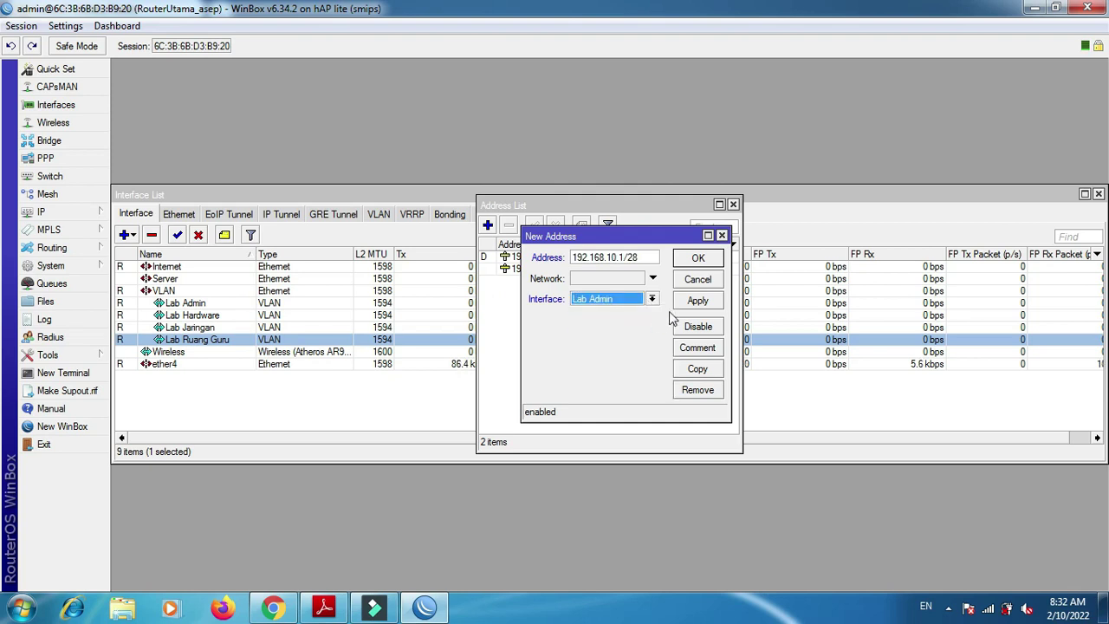
left_click(697, 300)
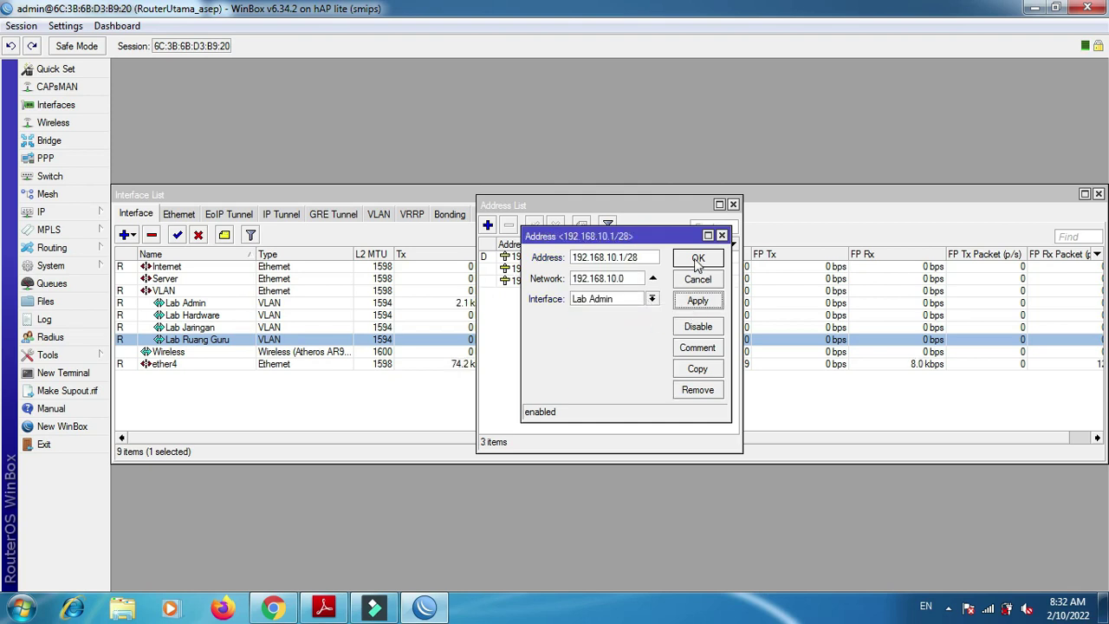
left_click(698, 258)
- Add address 192.168.20.1/28 on Lab Jaringan
left_click(488, 226)
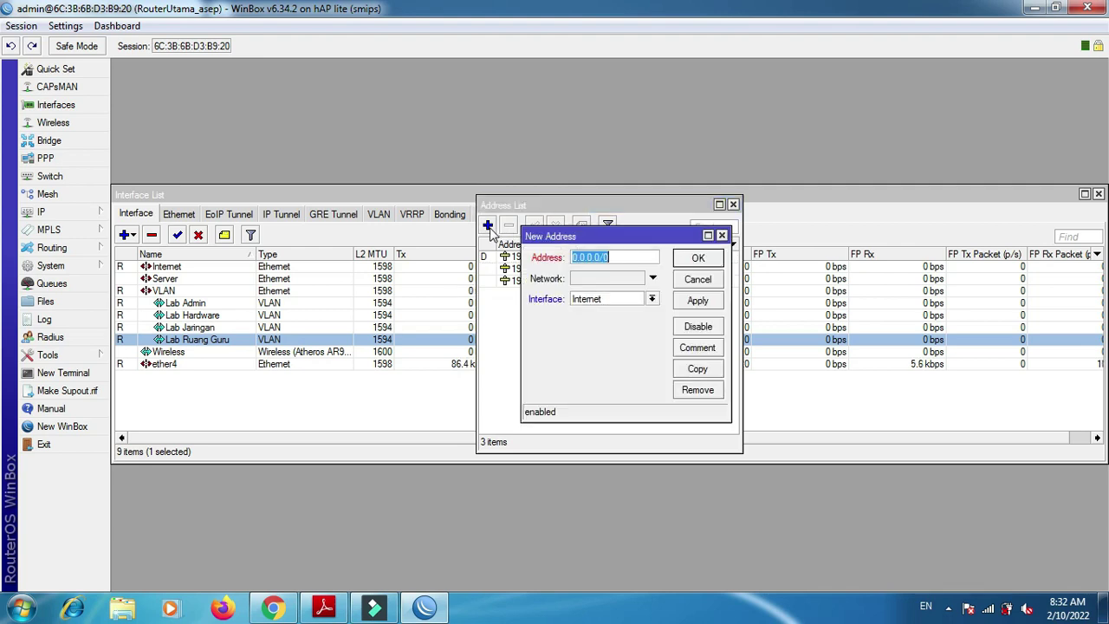
key("ctrl+v")
key("Left")
key("Left")
key("Left")
key("shift+Left")
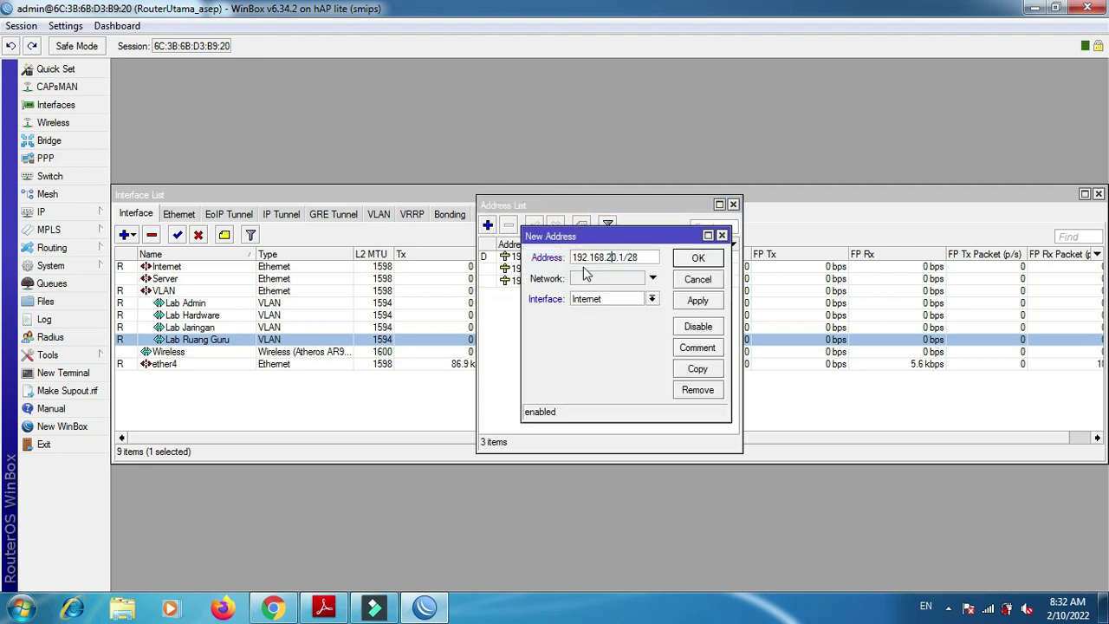
left_click(651, 299)
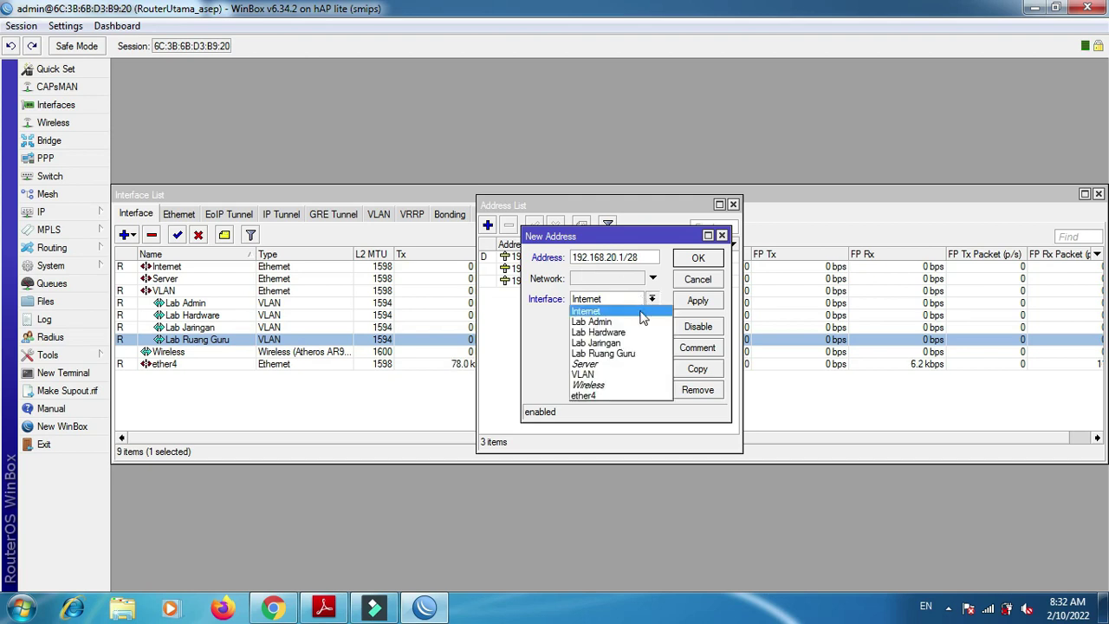
left_click(630, 342)
left_click(693, 303)
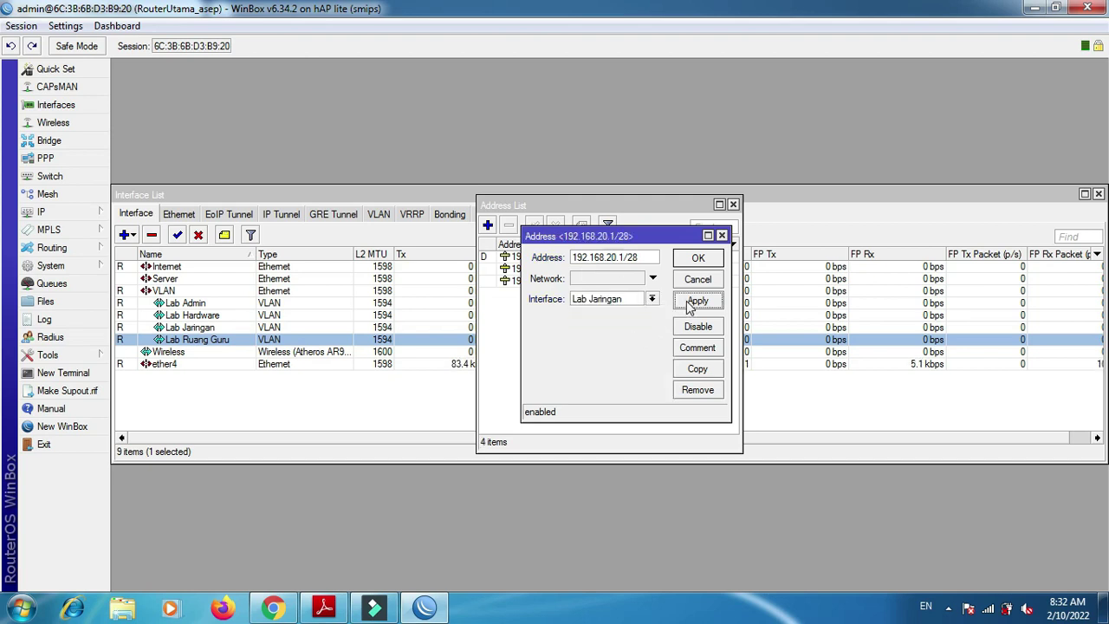
left_click(698, 259)
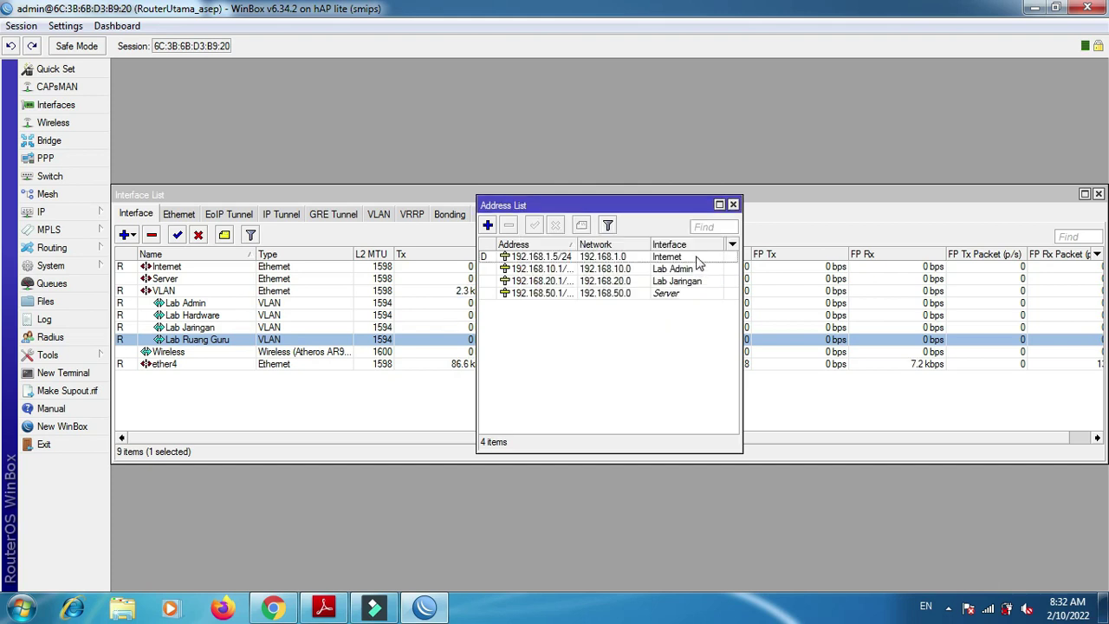
- Add address 192.168.30.1/28 on Lab Hardware
left_click(487, 226)
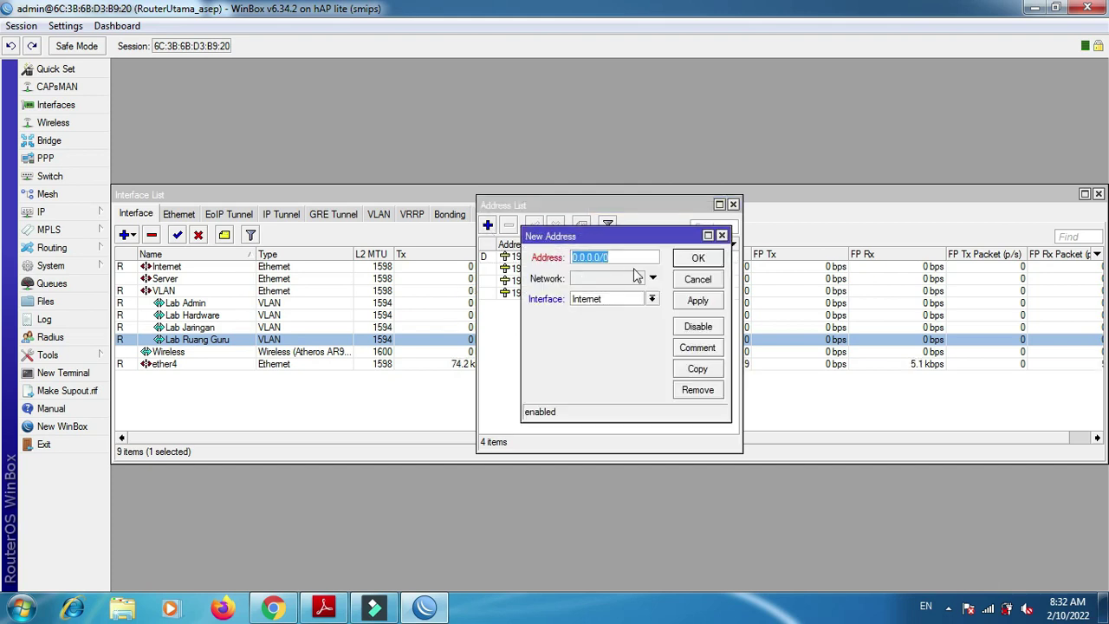
key("ctrl+v")
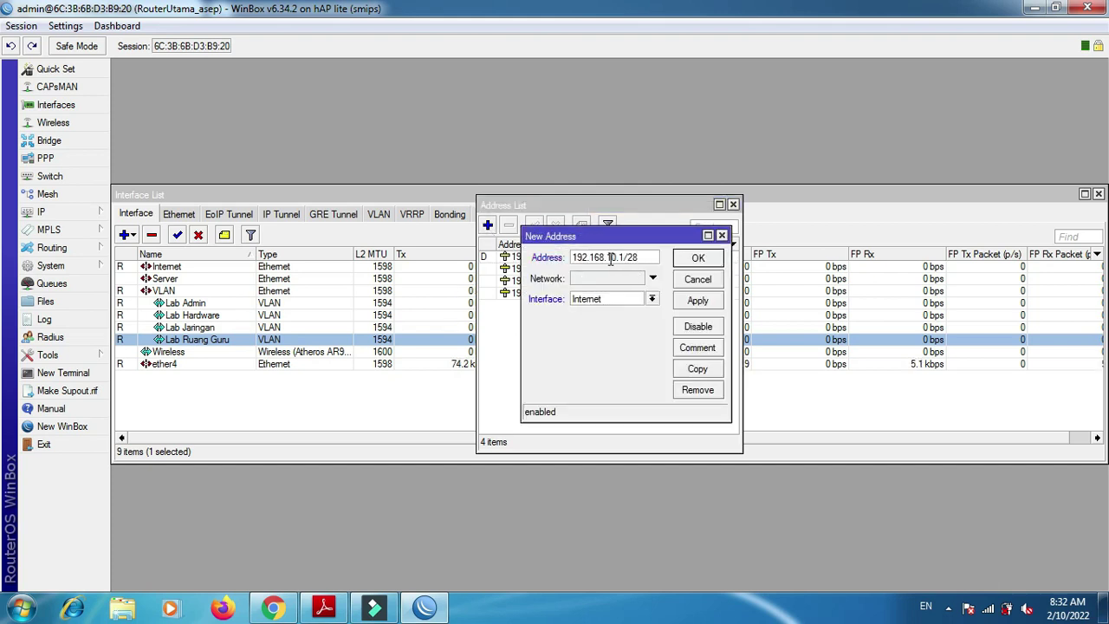
left_click(610, 257)
key("BackSpace")
type("3")
left_click(641, 302)
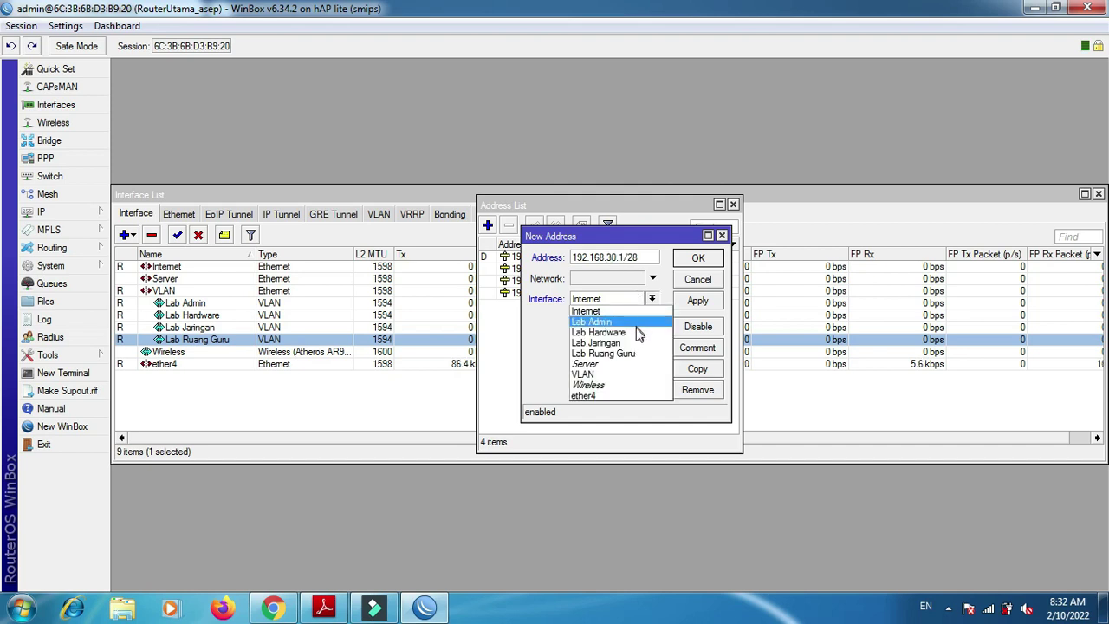
left_click(639, 321)
left_click(697, 301)
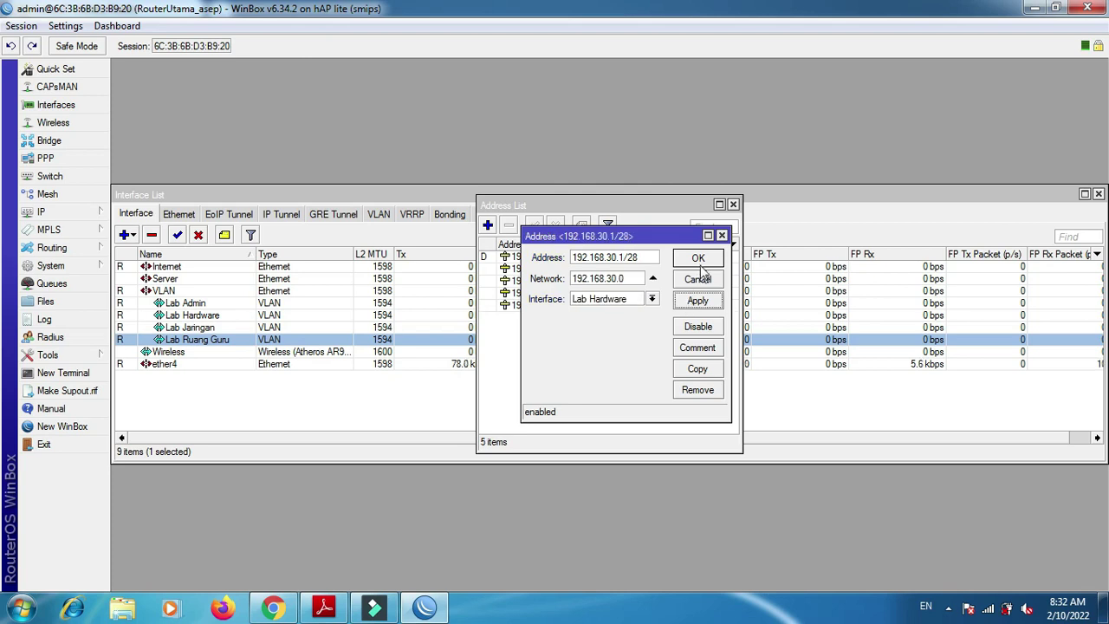
left_click(698, 259)
- Add address 192.168.40.1/28 on Lab Ruang Guru
left_click(488, 225)
key("ctrl+c")
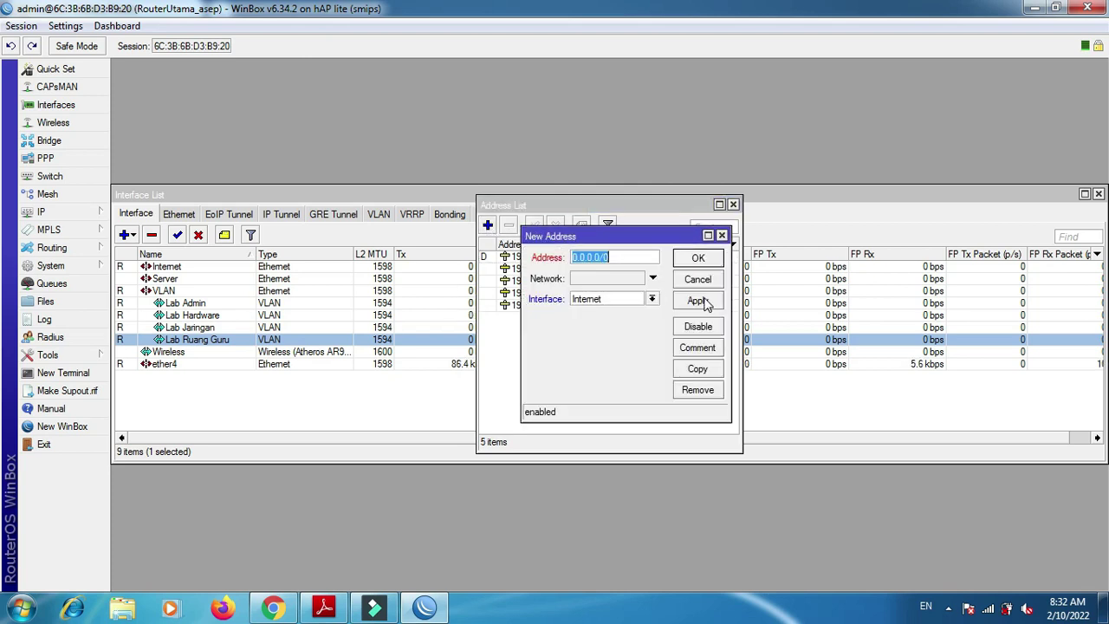
key("End")
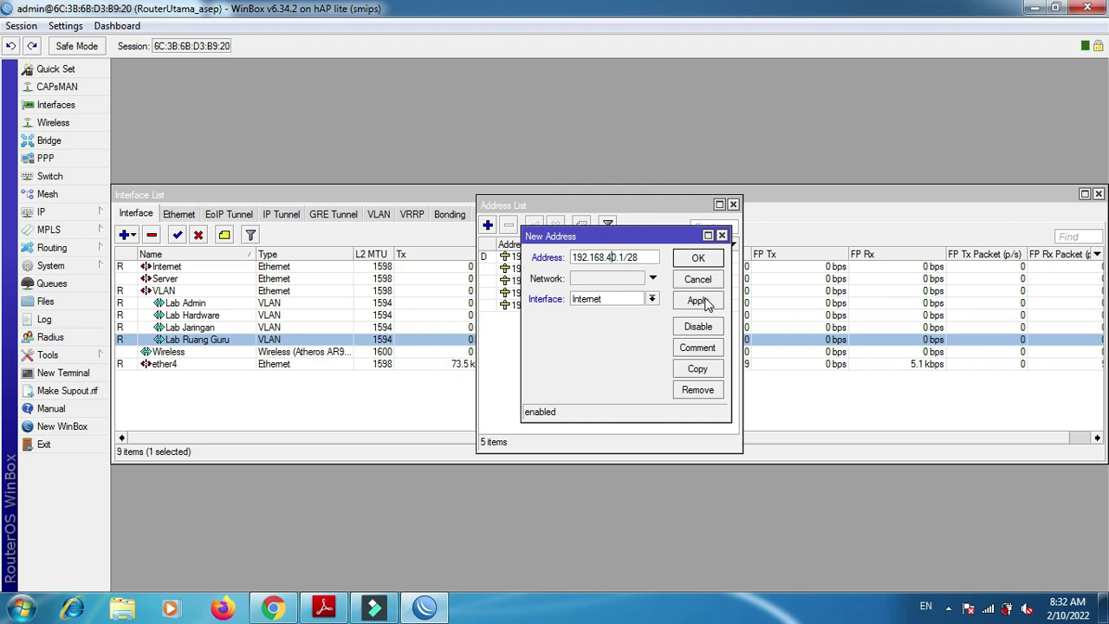
left_click(646, 301)
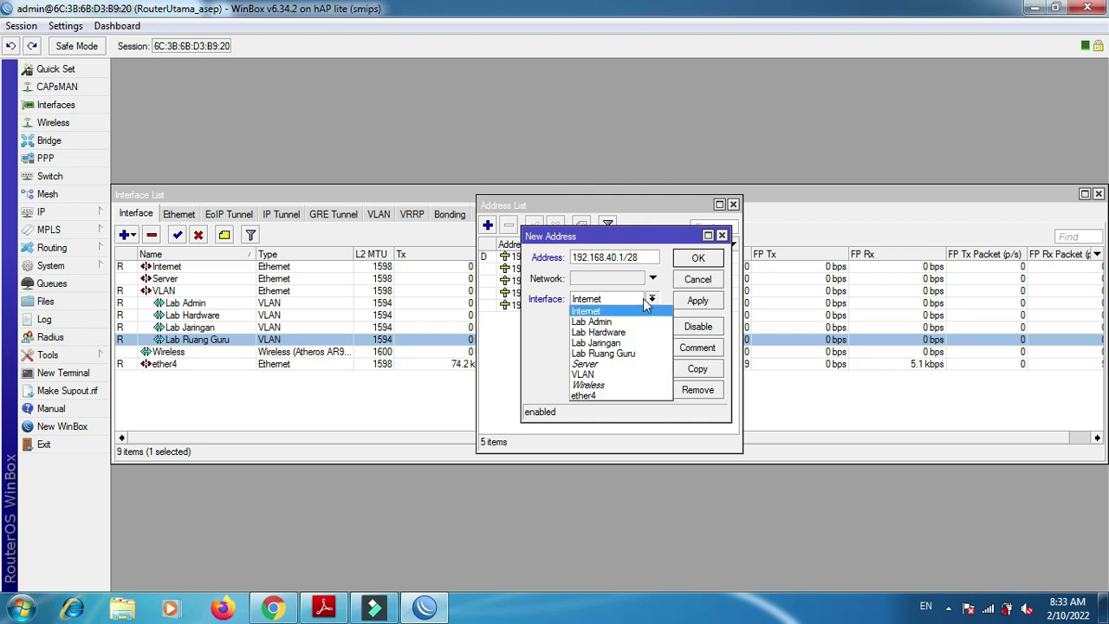
left_click(634, 351)
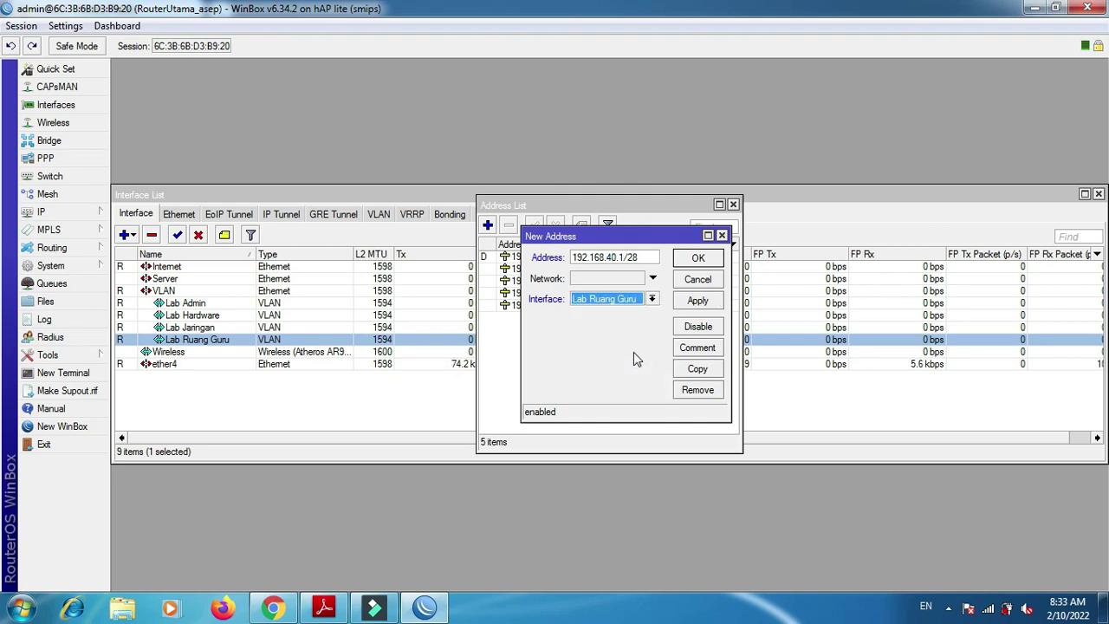
left_click(701, 301)
left_click(699, 259)
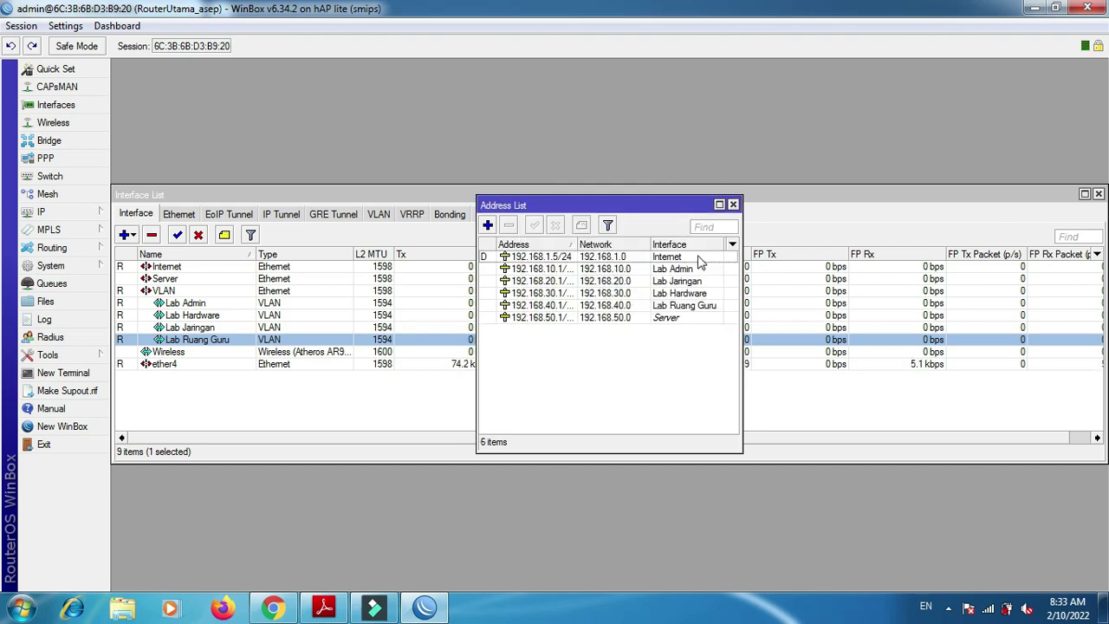
key("alt+Tab")
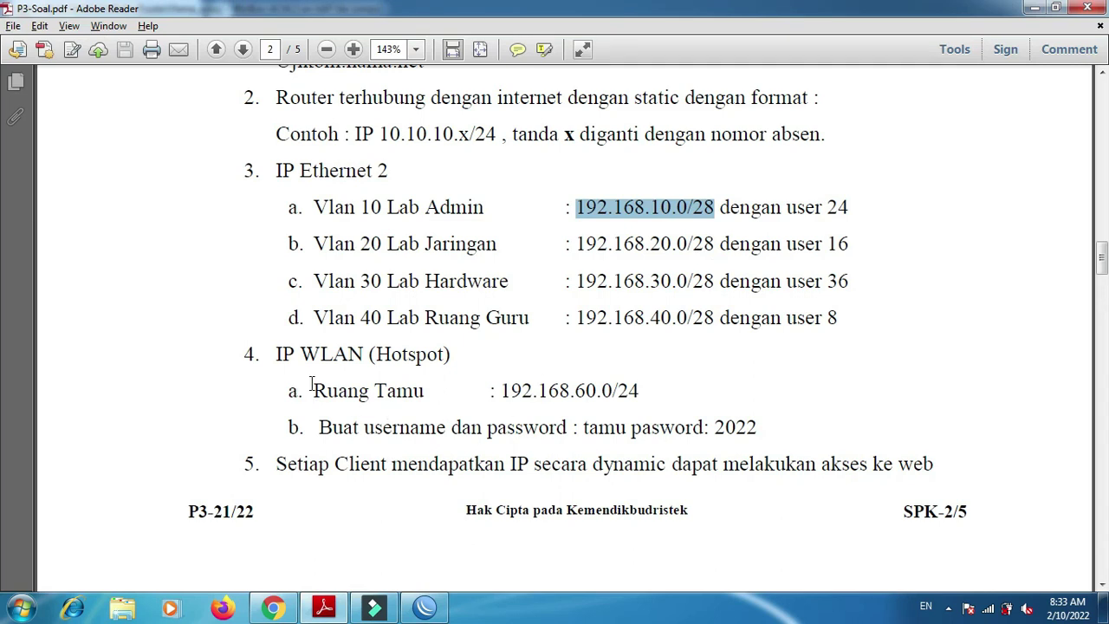
- Add a new address on the Wireless interface, editing the pasted address to 192.168.60.1
key("alt+Tab")
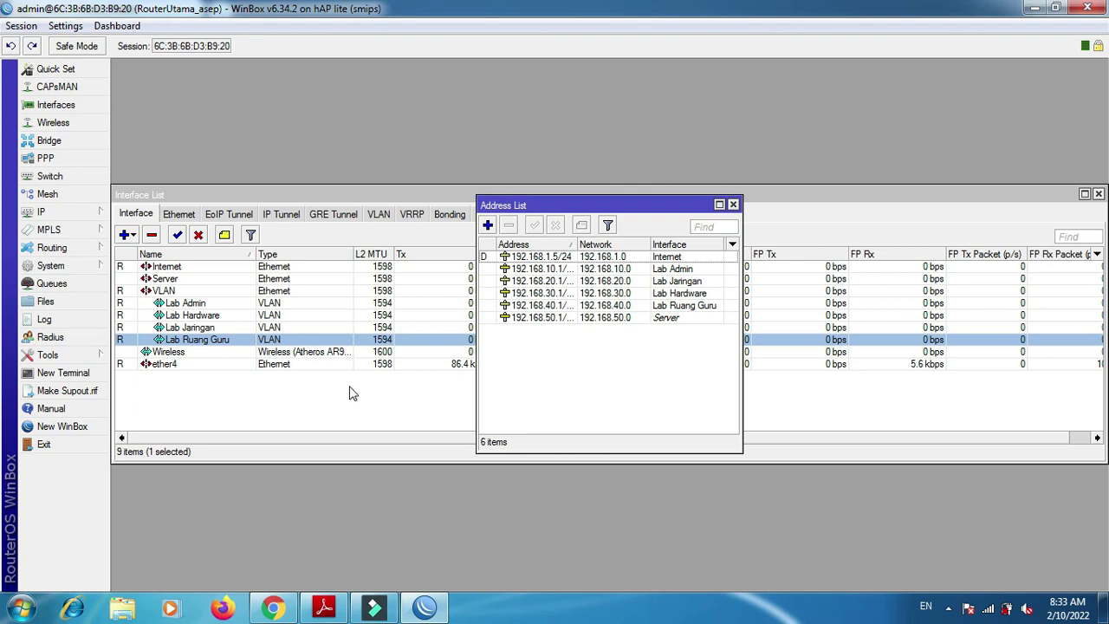
left_click(489, 224)
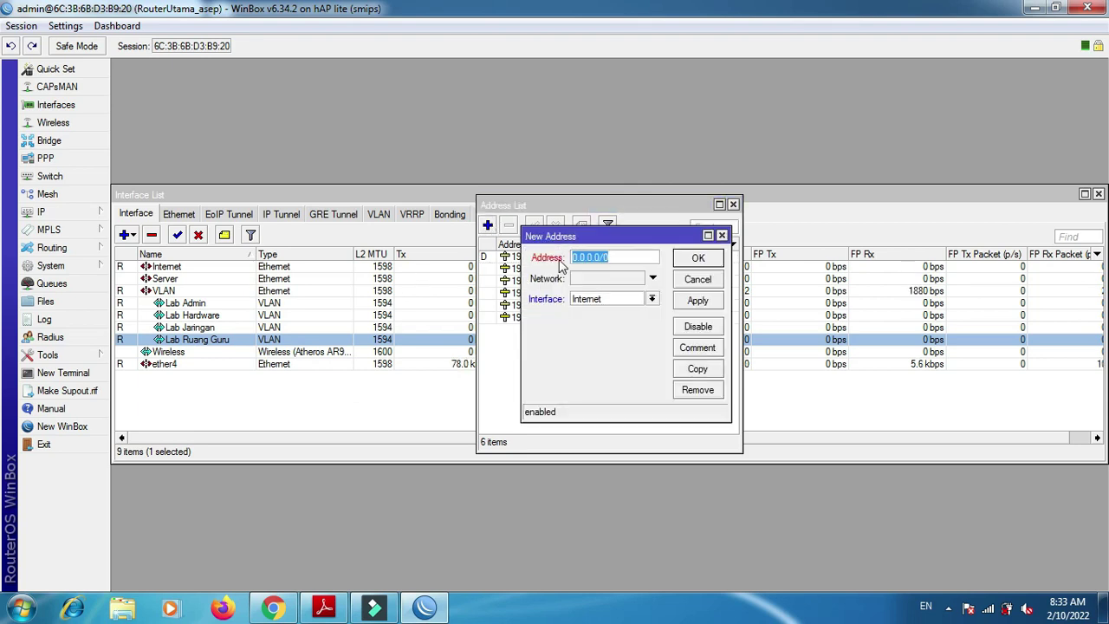
left_click(651, 299)
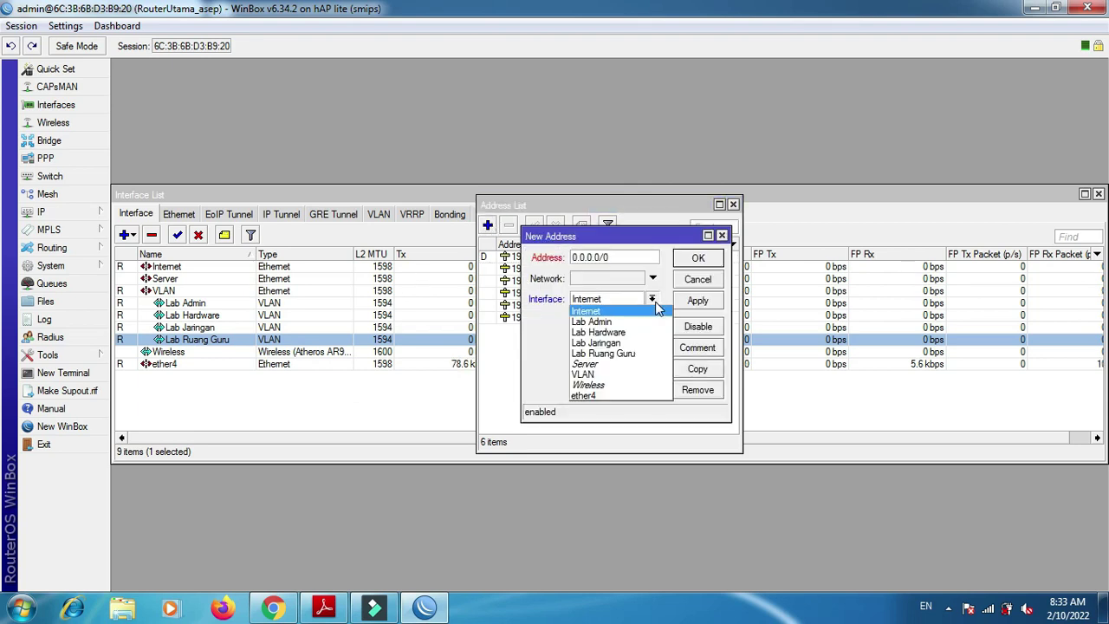
left_click(626, 385)
double_click(611, 253)
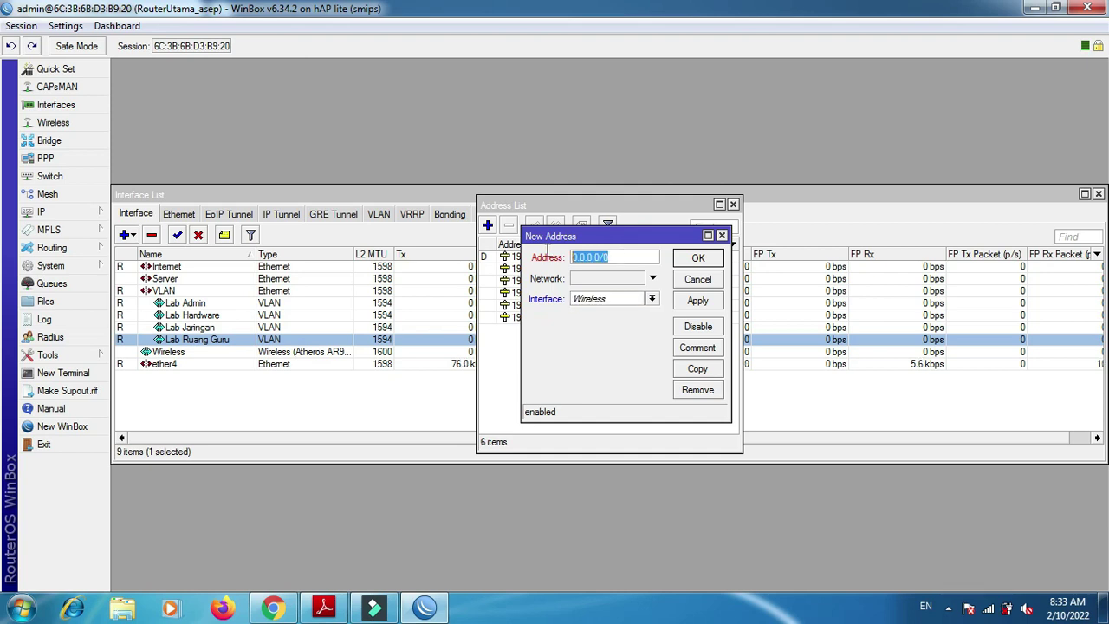
key("ctrl+v")
key("Left")
key("Left")
key("Left")
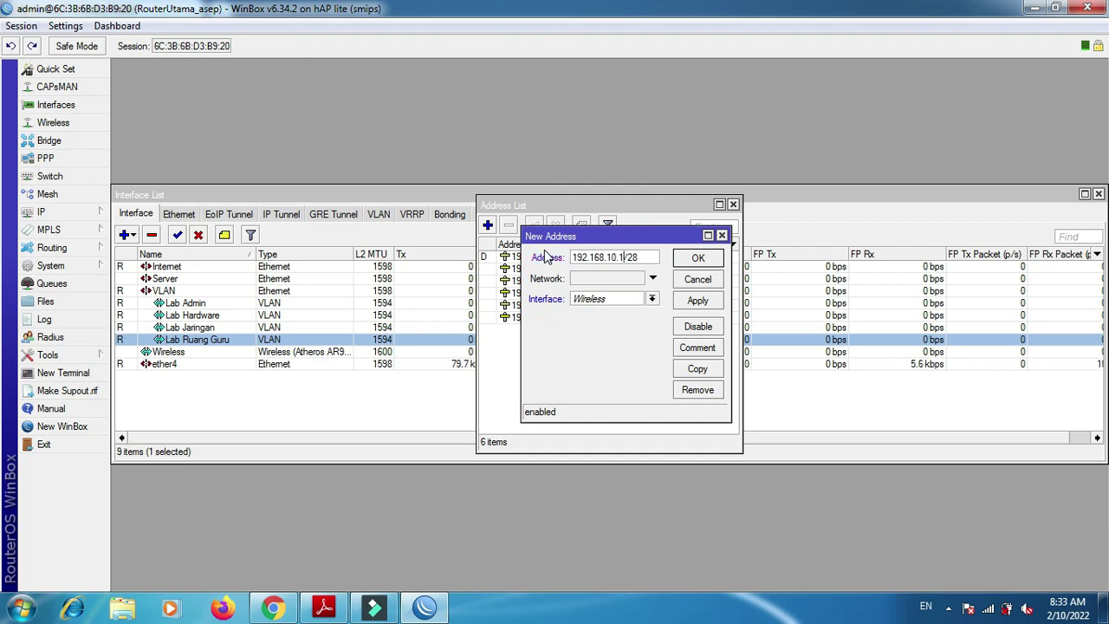
key("shift+Left")
type("6")
- Set the mask to /24 per the task sheet and save 192.168.60.1/24
key("alt+Tab")
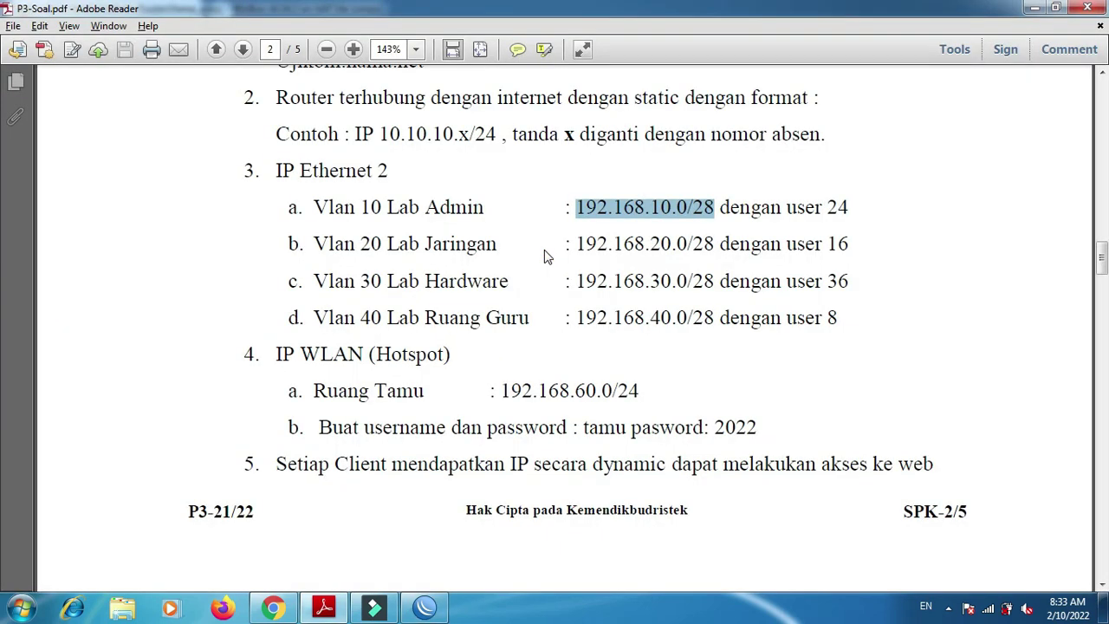
key("alt+Tab")
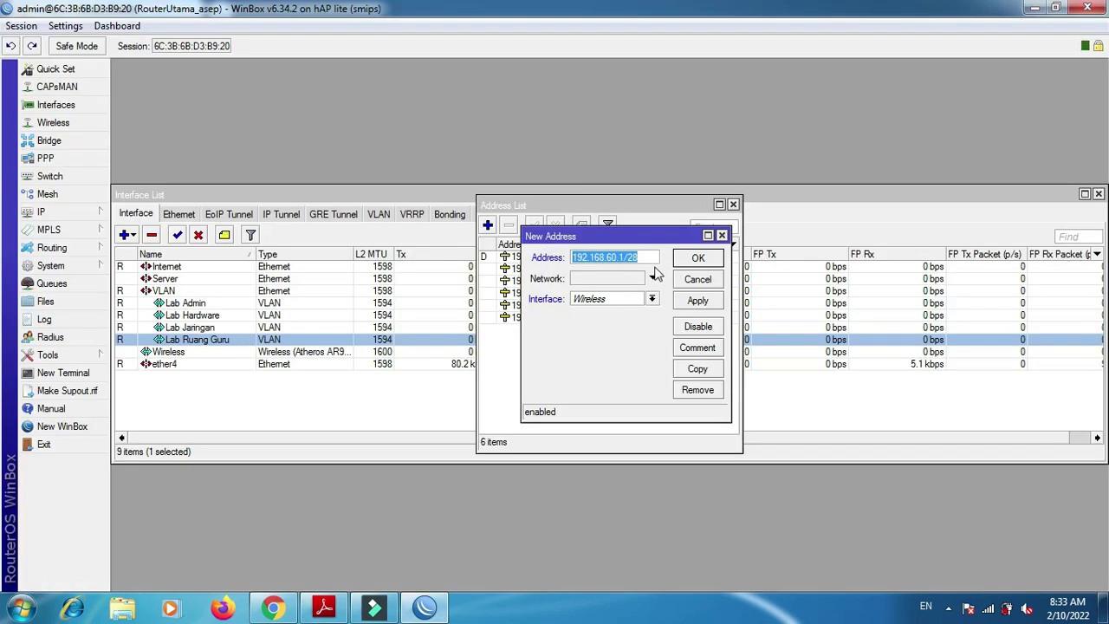
key("alt+Tab")
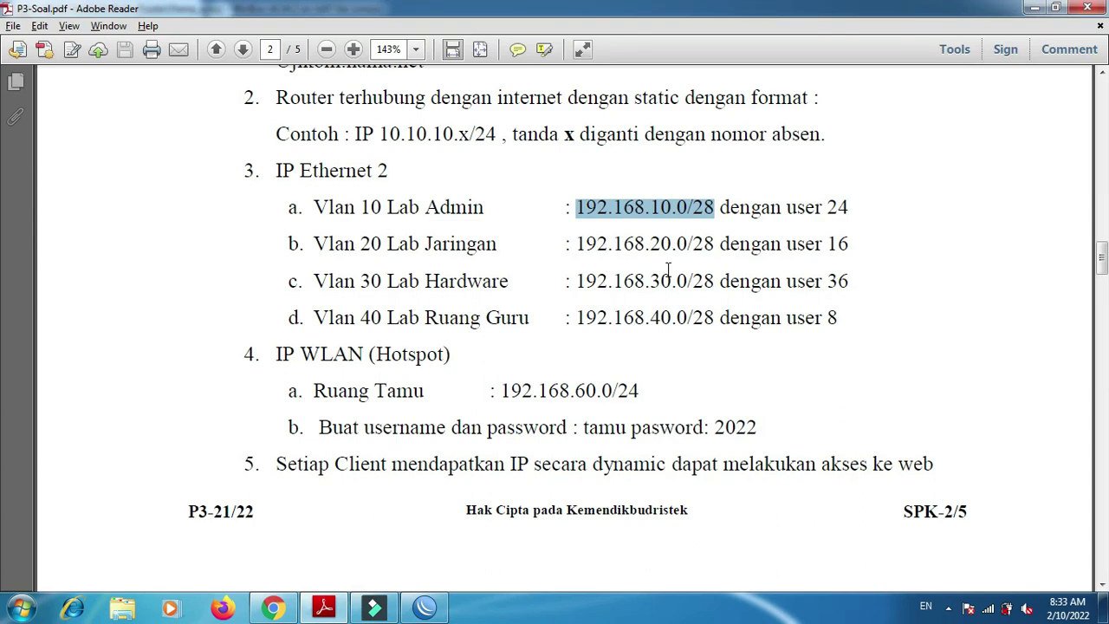
key("alt+Tab")
key("End")
type("4")
key("alt+Tab")
key("alt+Tab")
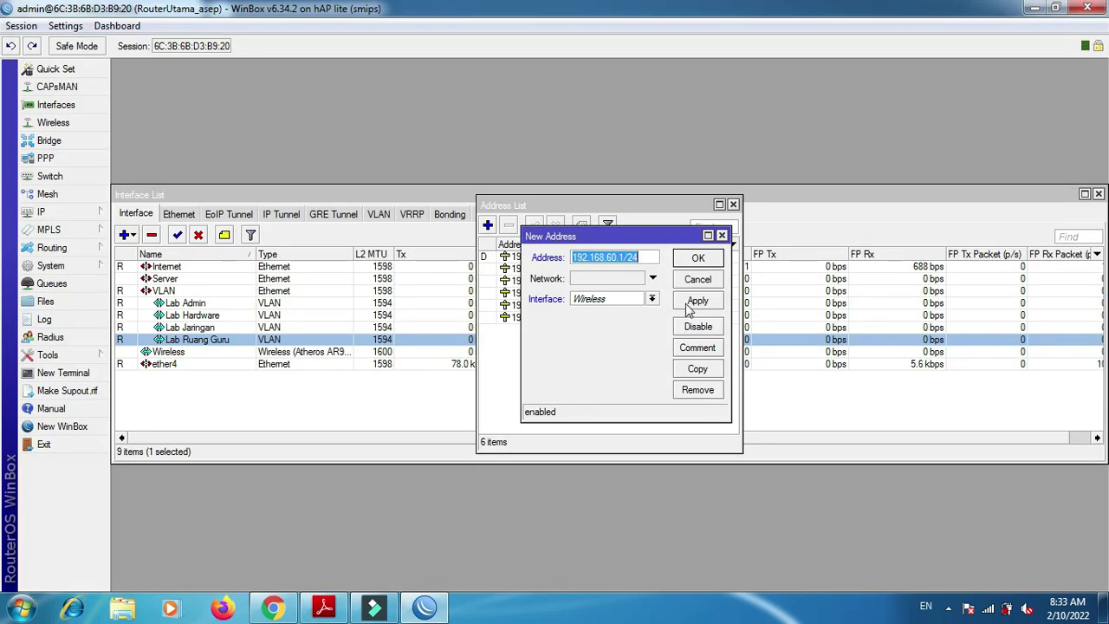
left_click(696, 303)
left_click(697, 260)
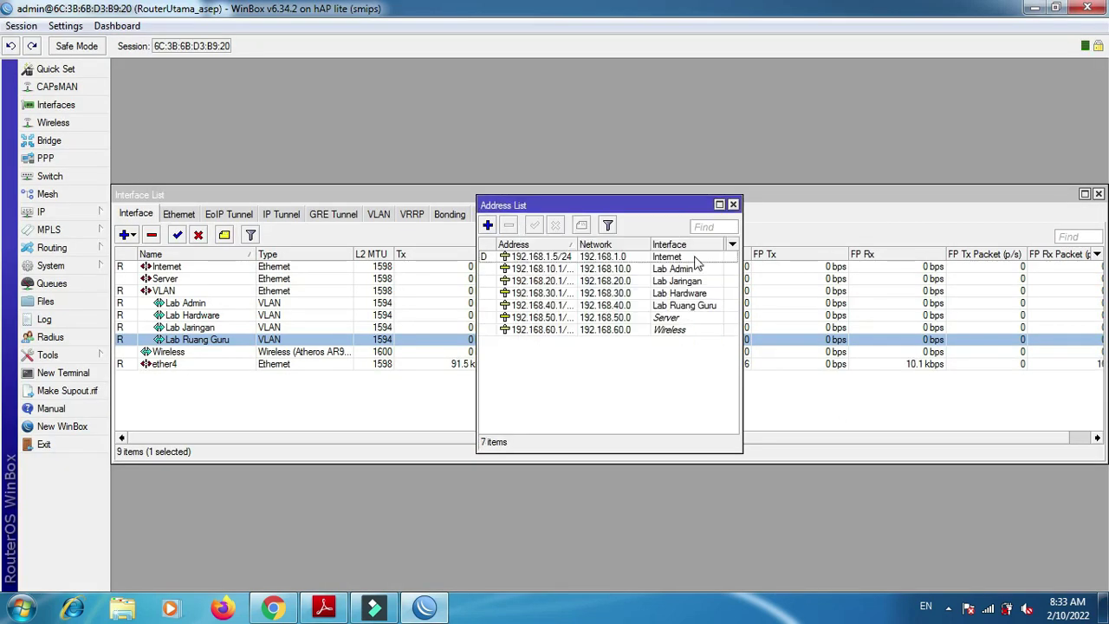
key("alt+Tab")
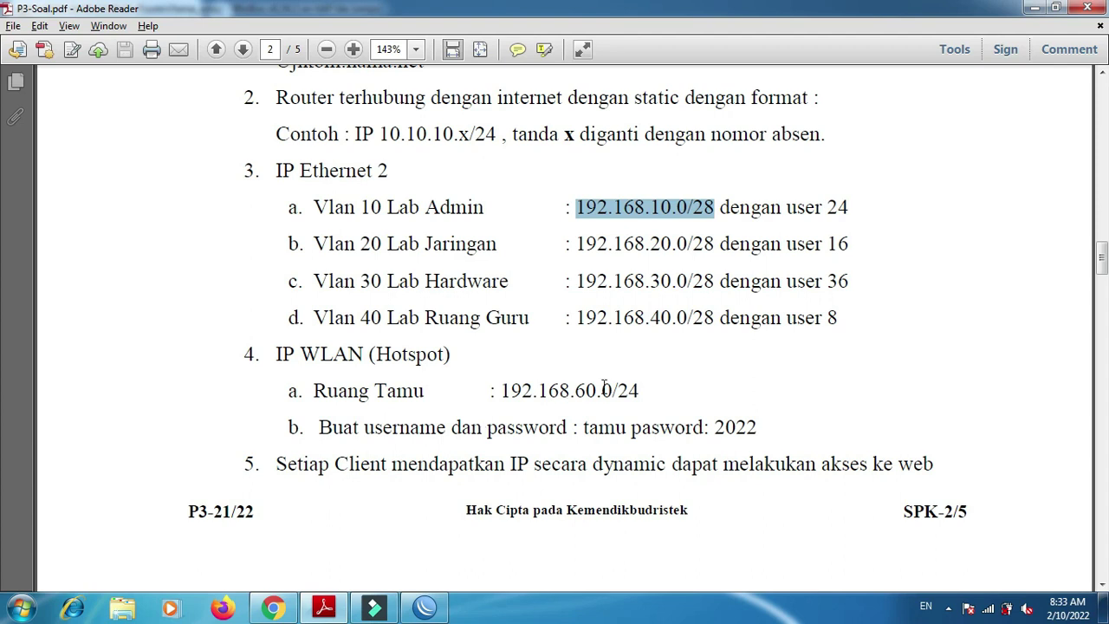
- Close the Address List and Interface List, then check the Hotspot item in the task sheet
key("alt+Tab")
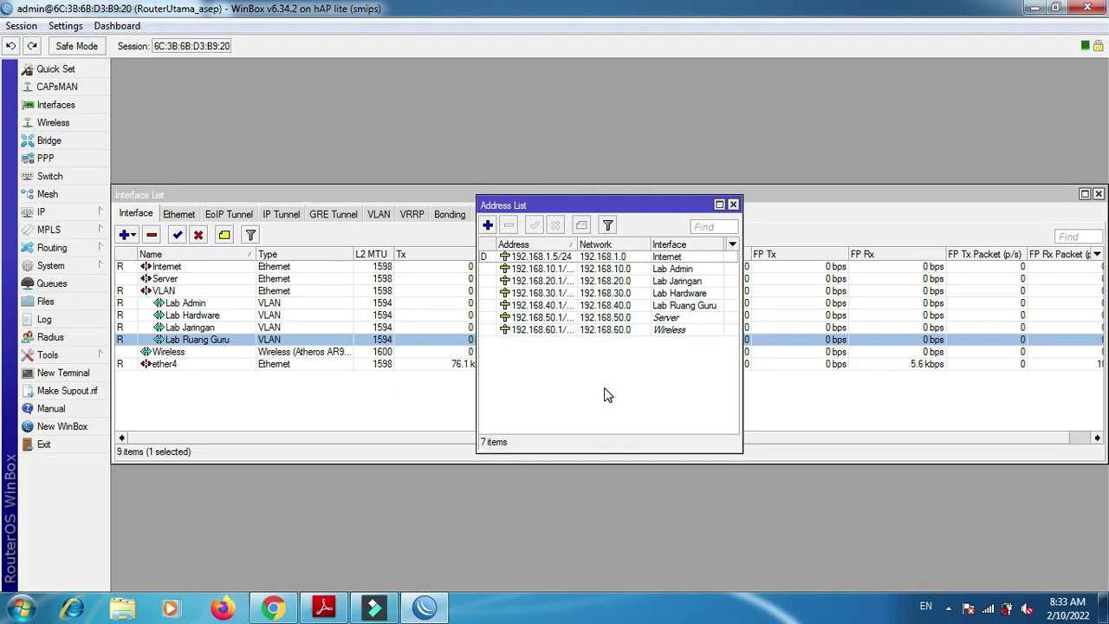
left_click(733, 205)
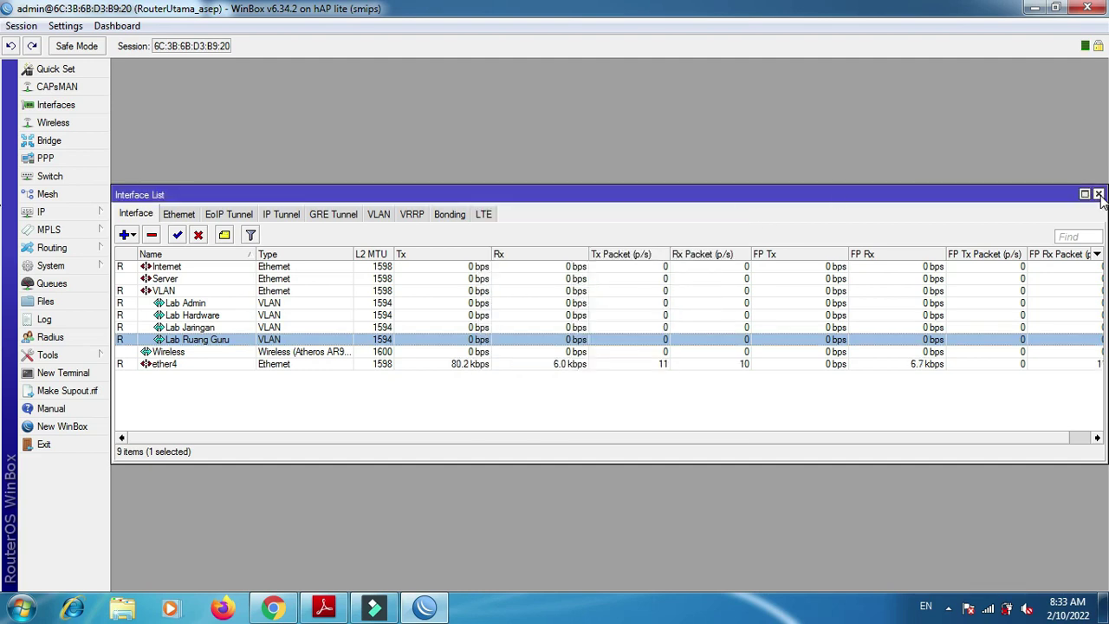
left_click(1098, 194)
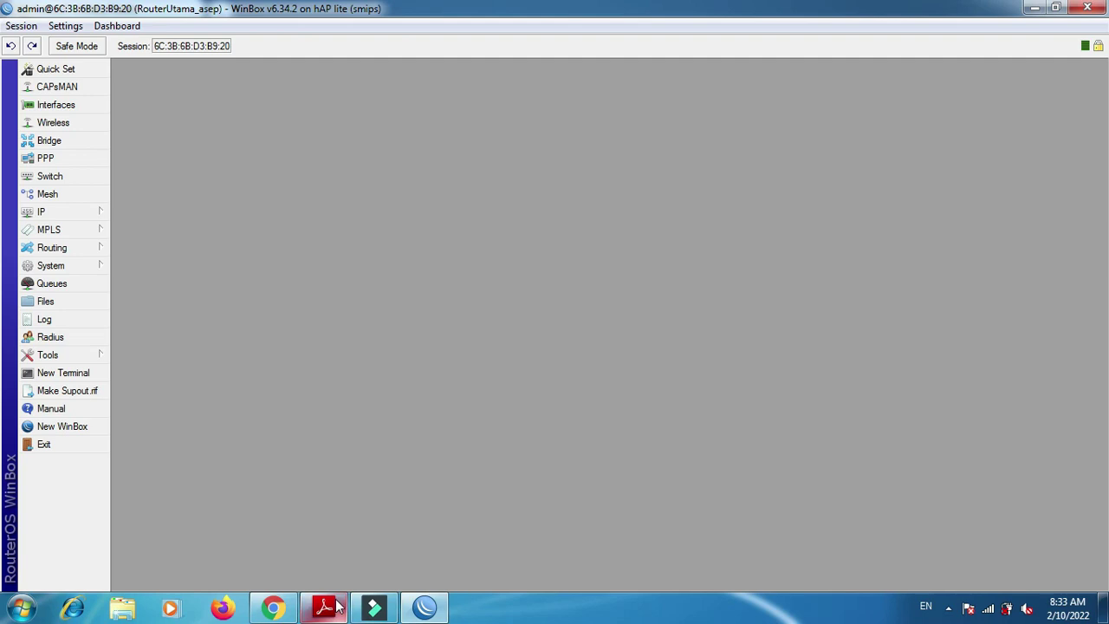
left_click(326, 606)
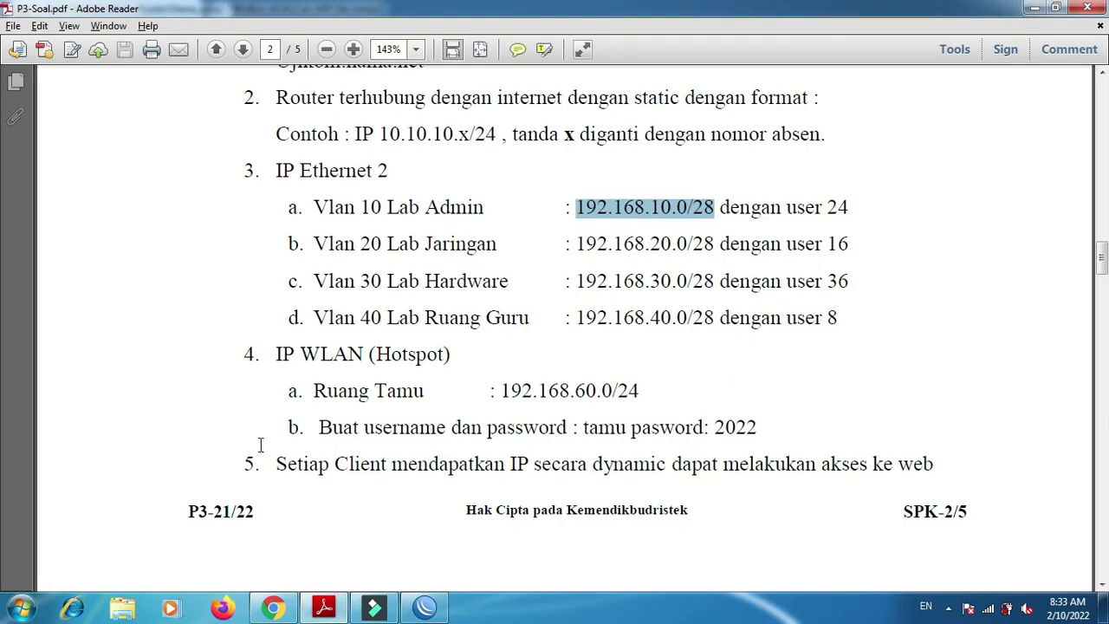
double_click(428, 356)
key("alt+Tab")
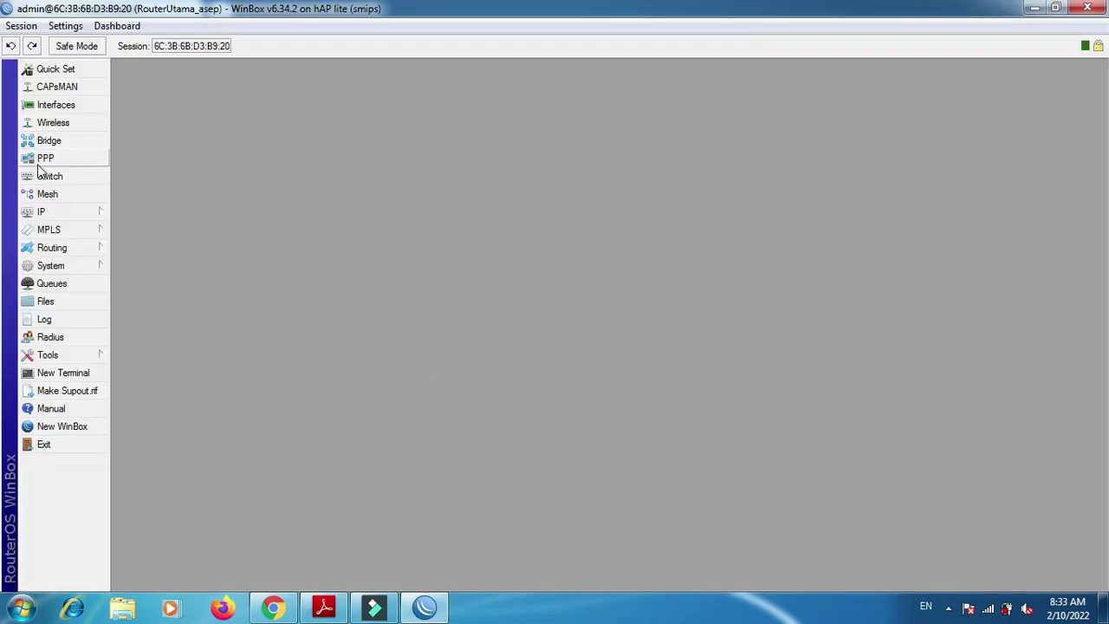
- Open the DHCP Server settings from the IP menu
left_click(57, 212)
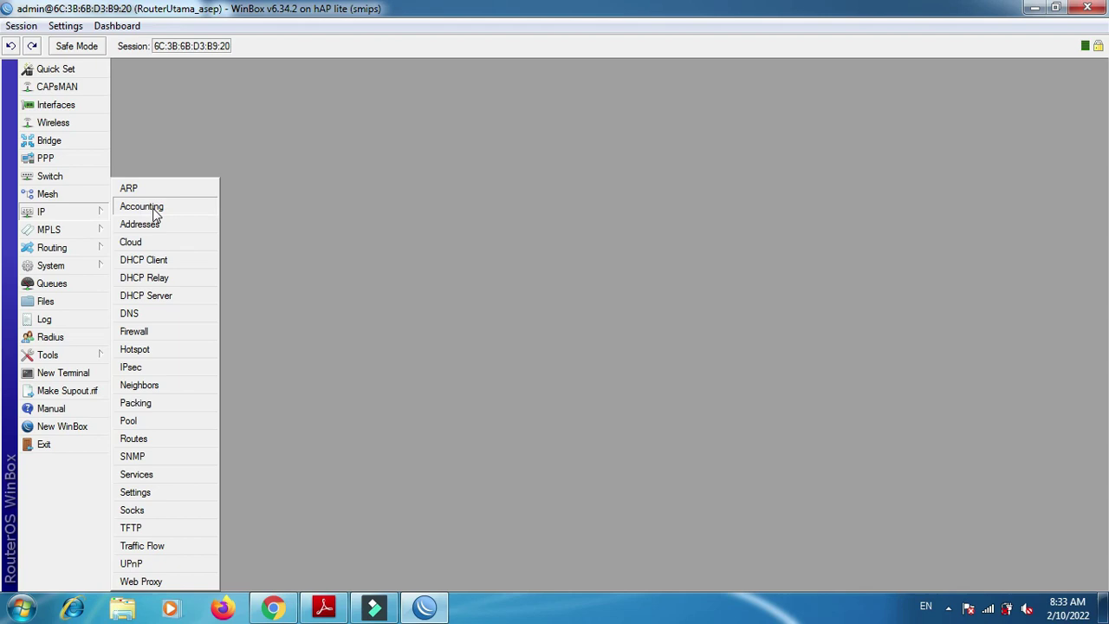
left_click(286, 191)
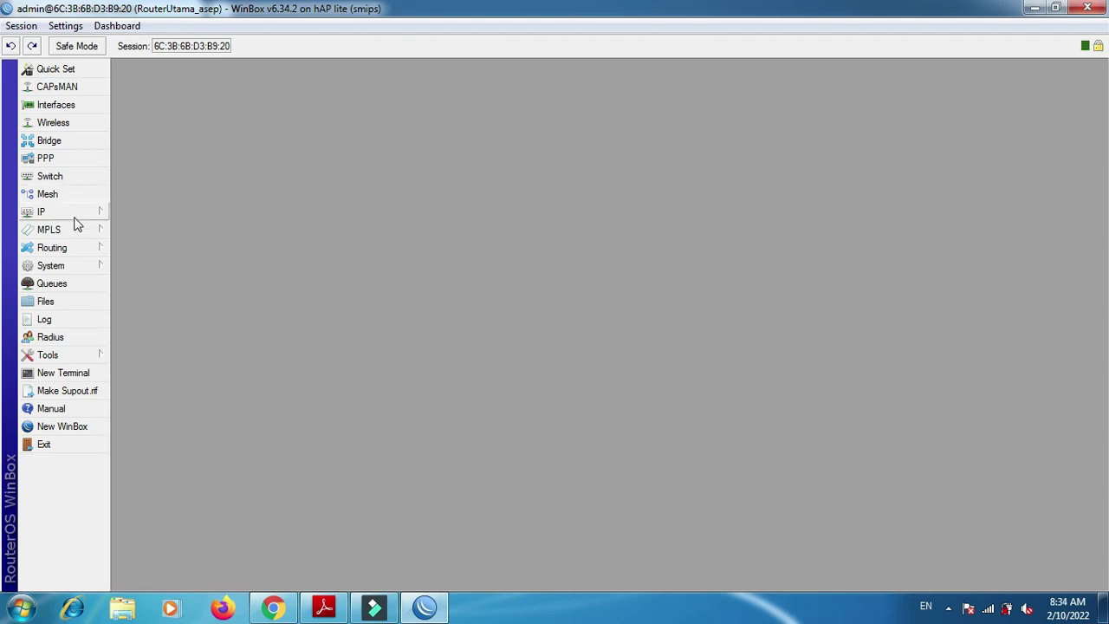
left_click(78, 216)
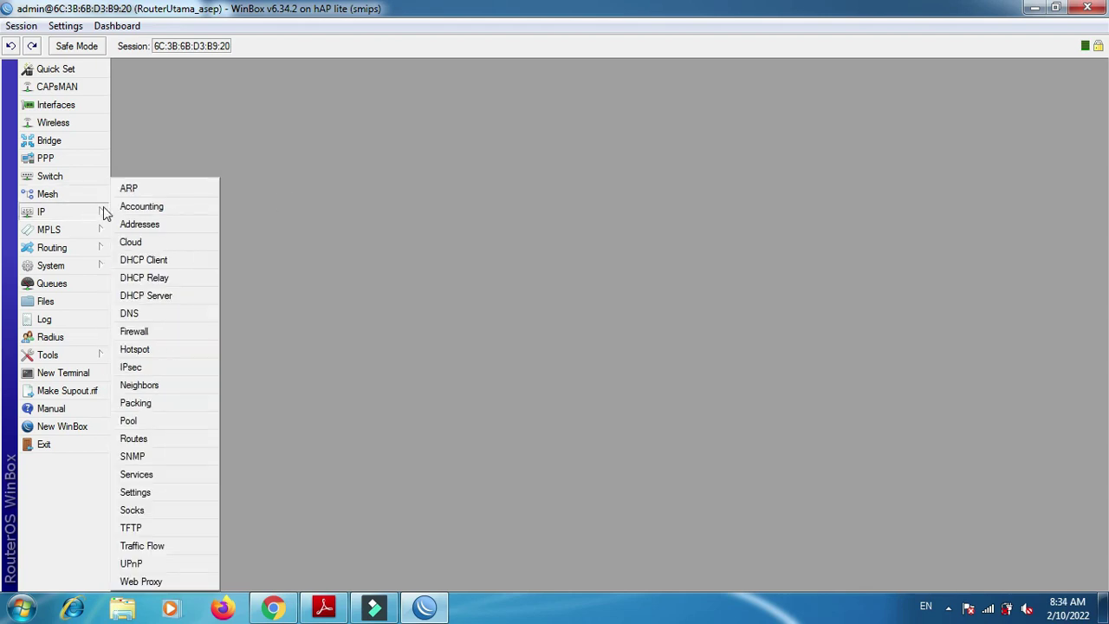
left_click(163, 294)
- Run DHCP Setup on Lab Admin, accepting the suggested address space, gateway, DNS and lease time
left_click(508, 242)
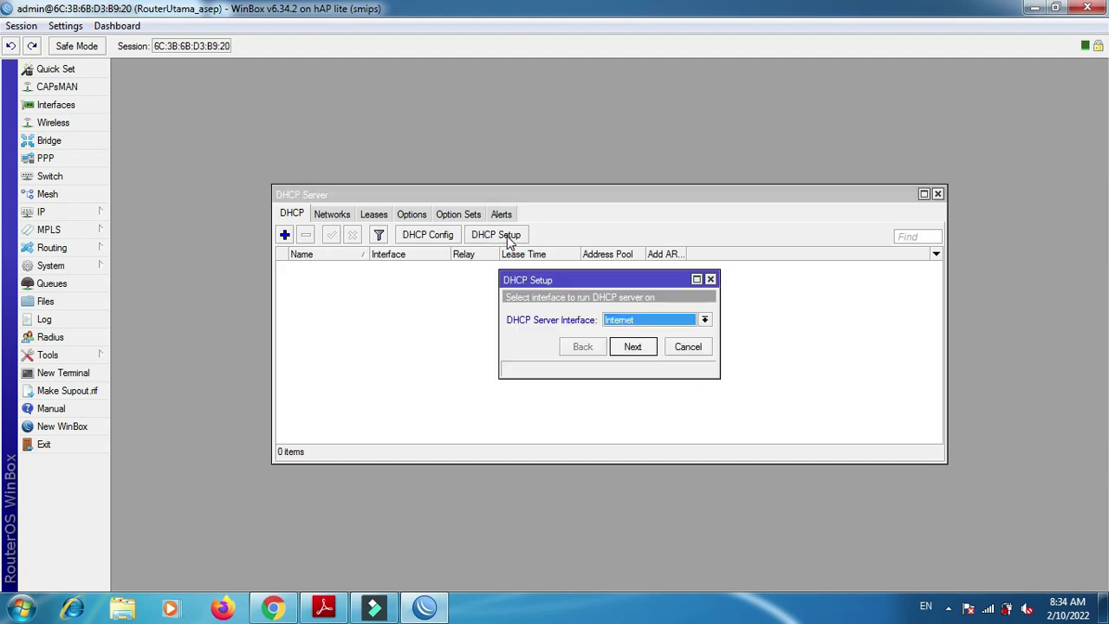
left_click(683, 320)
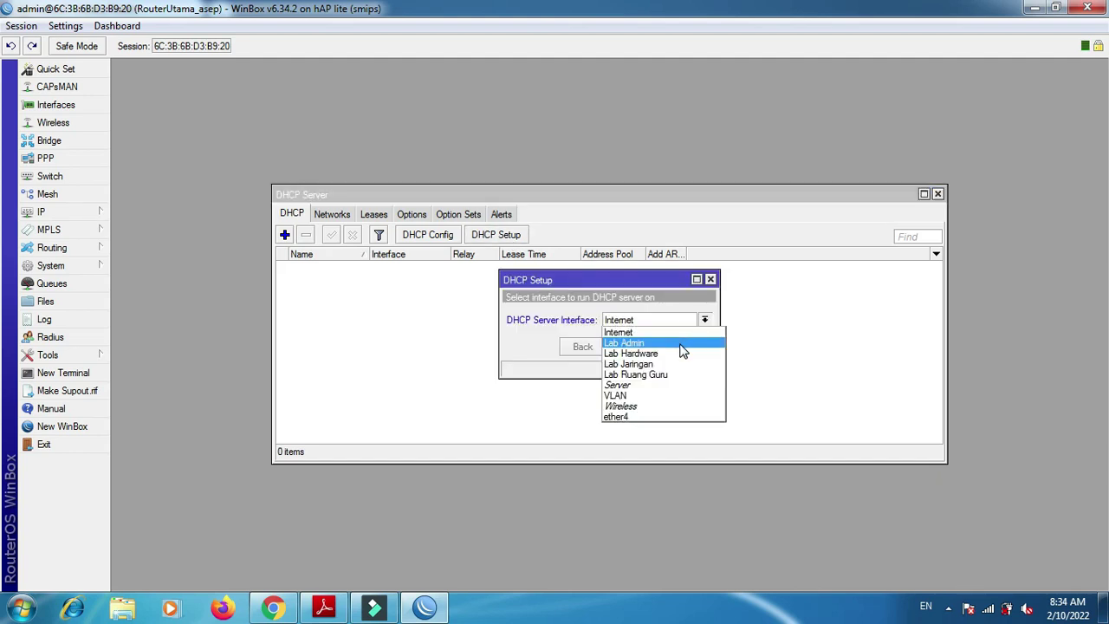
left_click(683, 347)
left_click(651, 350)
left_click(652, 350)
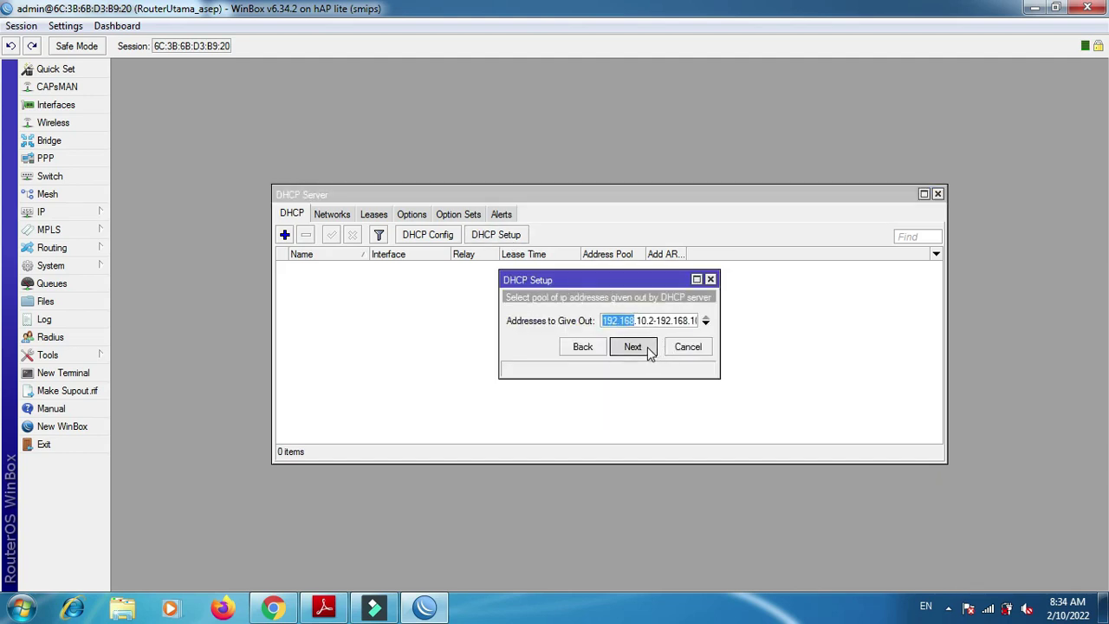
left_click(651, 350)
left_click(650, 350)
left_click(650, 350)
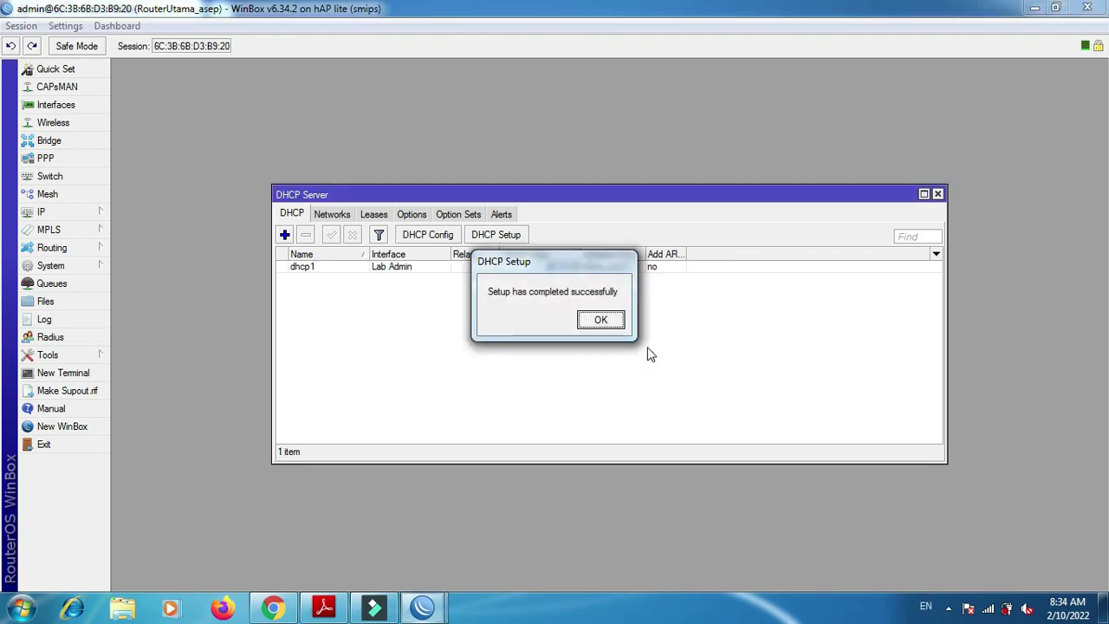
left_click(602, 322)
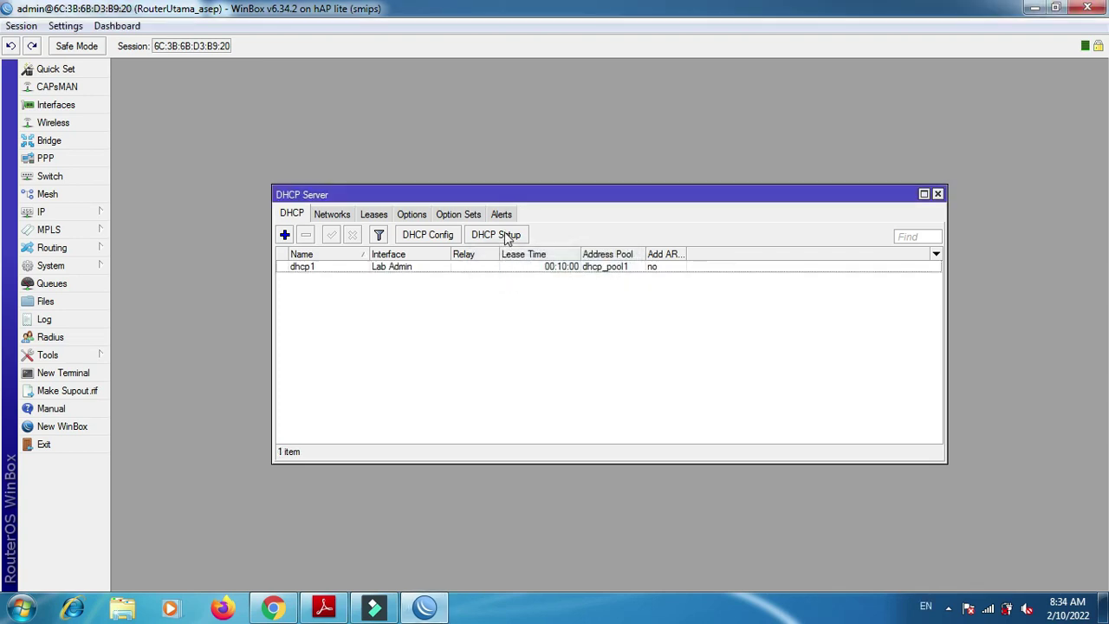
- Create a DHCP server on Lab Hardware with the suggested gateway, DNS and lease settings
left_click(507, 238)
left_click(666, 319)
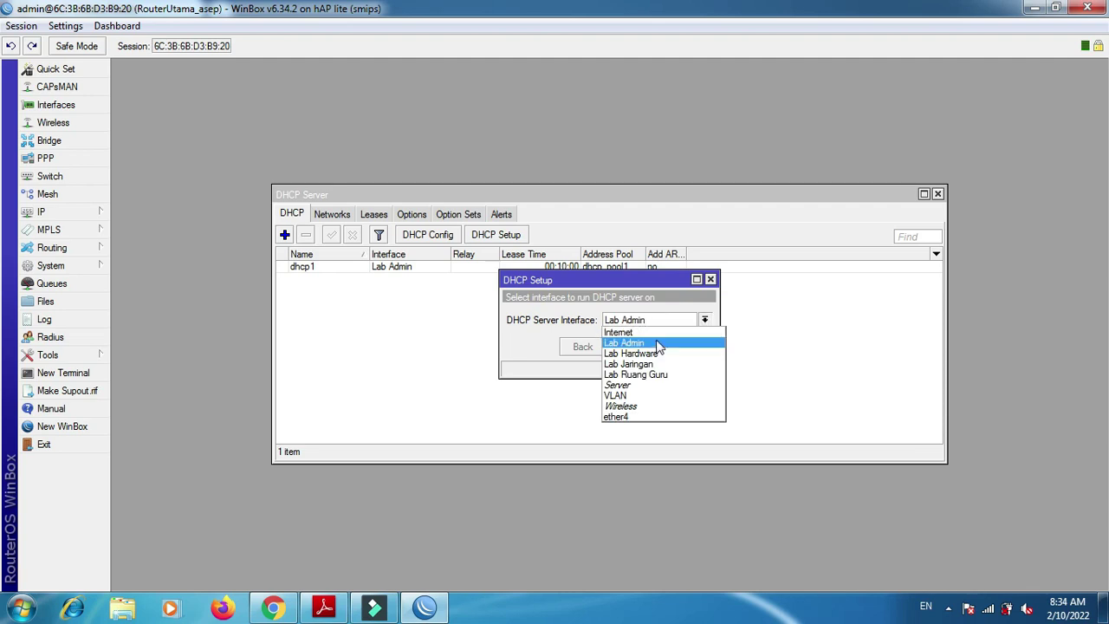
left_click(656, 353)
left_click(638, 348)
left_click(637, 347)
left_click(638, 348)
left_click(639, 349)
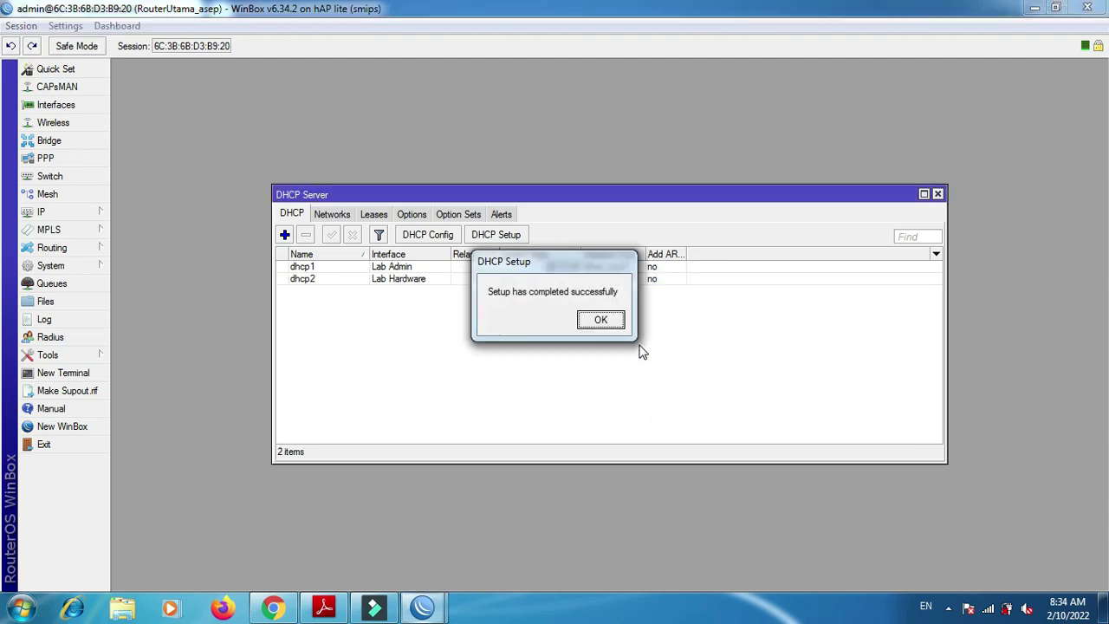
left_click(602, 320)
- Create a DHCP server on Lab Jaringan using the 192.168.20.0/28 address space and default settings
left_click(507, 235)
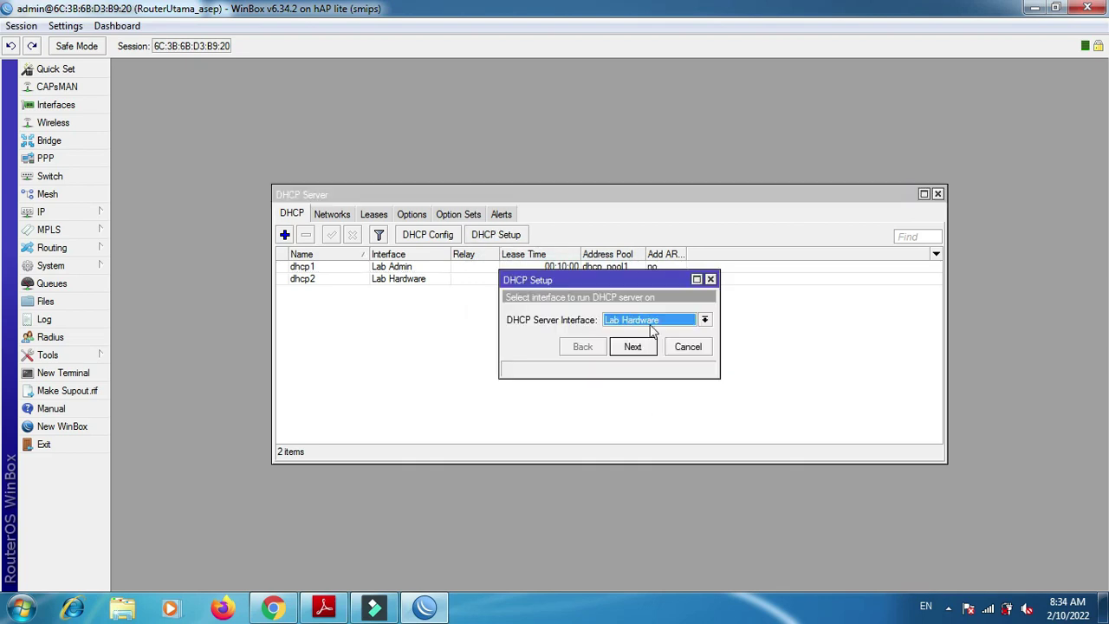
left_click(651, 325)
left_click(646, 363)
left_click(638, 347)
left_click(638, 348)
left_click(638, 349)
left_click(639, 349)
left_click(638, 349)
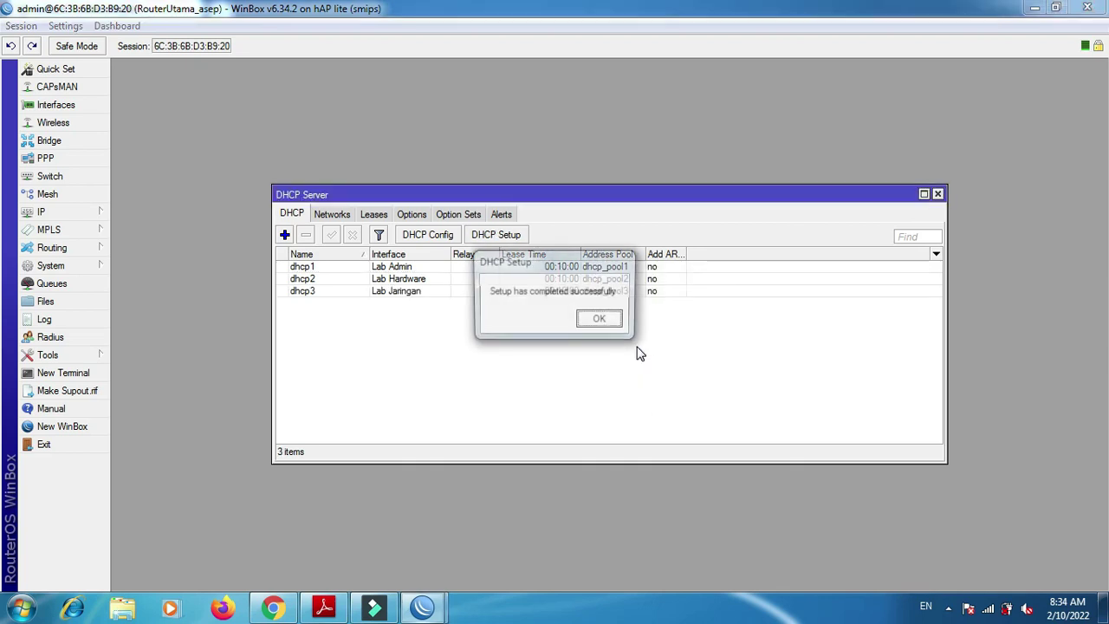
left_click(601, 320)
- Create a DHCP server on Lab Ruang Guru with the suggested address, gateway, DNS and lease settings
left_click(507, 235)
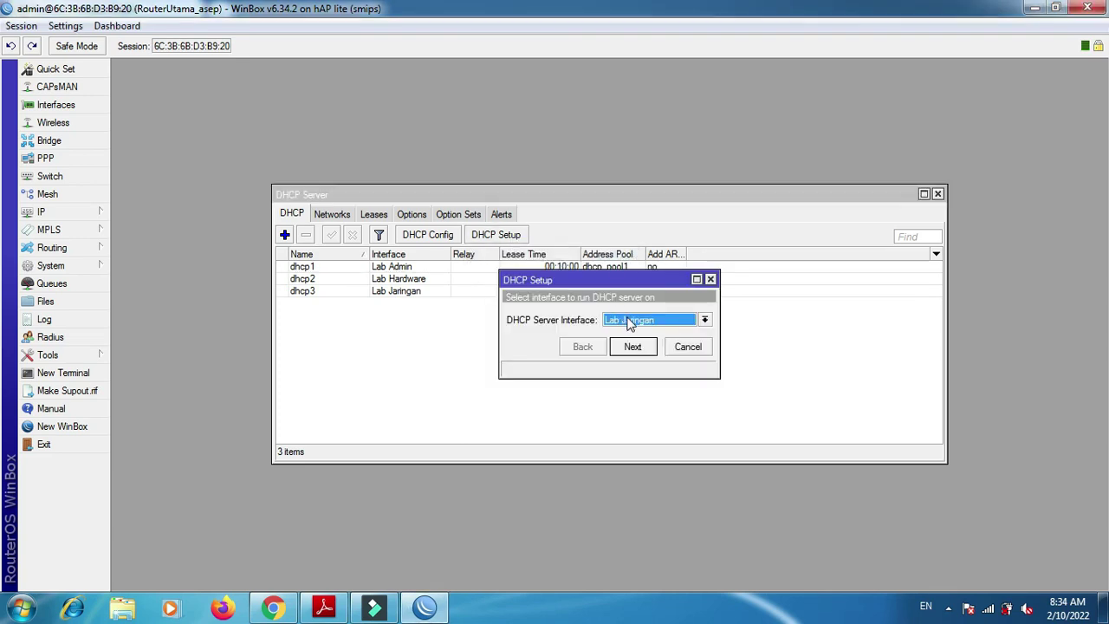
left_click(630, 323)
left_click(647, 378)
left_click(633, 347)
left_click(634, 348)
left_click(633, 348)
left_click(633, 347)
left_click(634, 348)
left_click(633, 347)
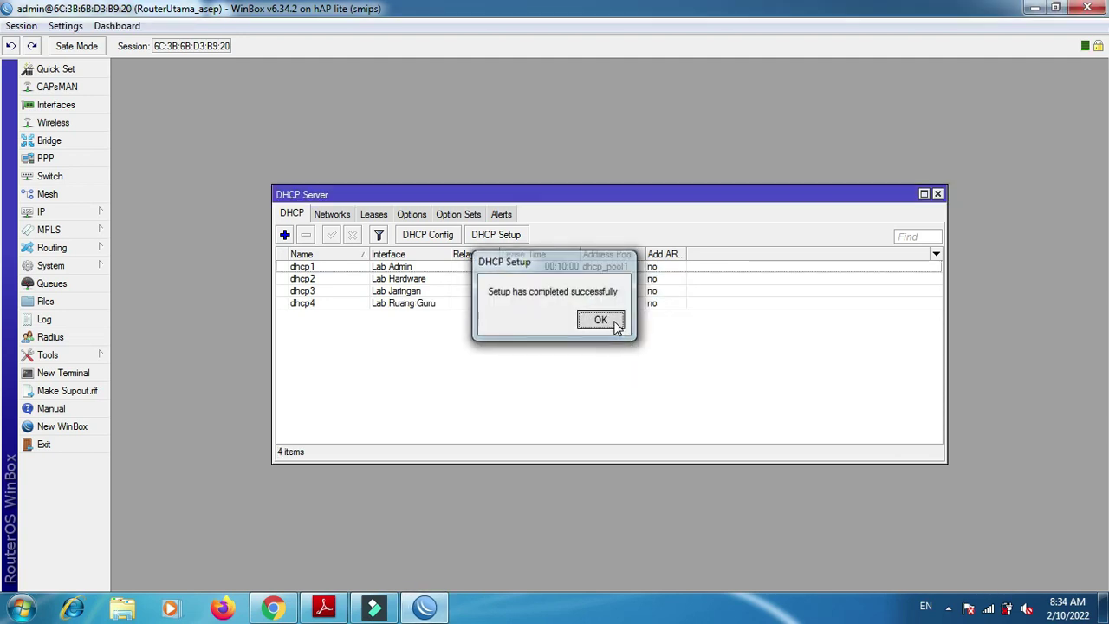
left_click(617, 326)
- After checking the task sheet, create a DHCP server on Wireless with the suggested defaults
key("alt+Tab")
key("alt+Tab")
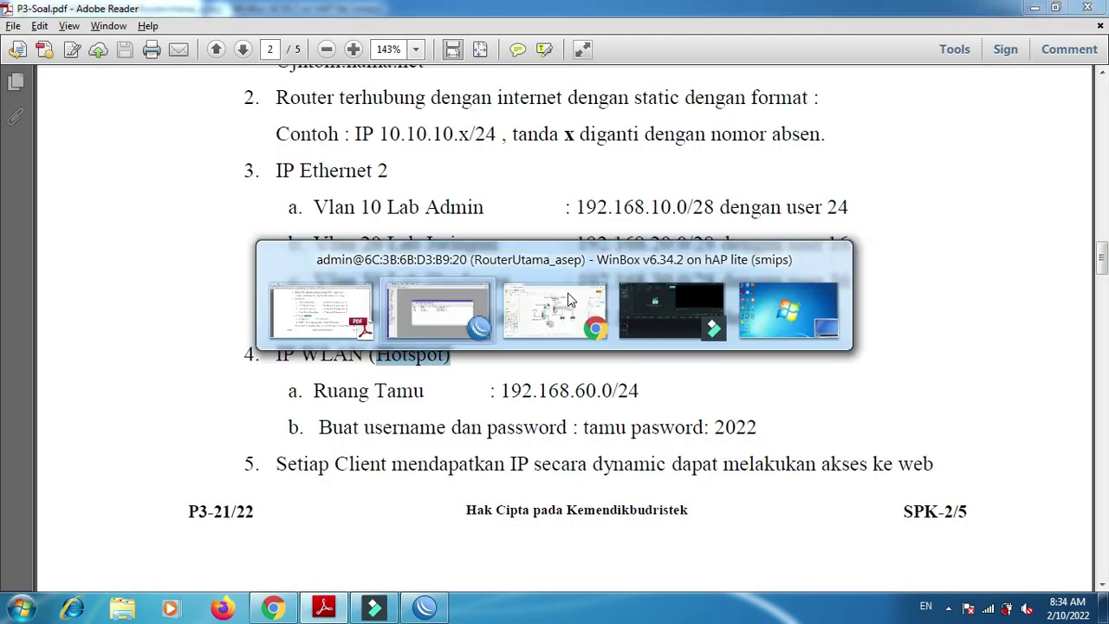
left_click(505, 242)
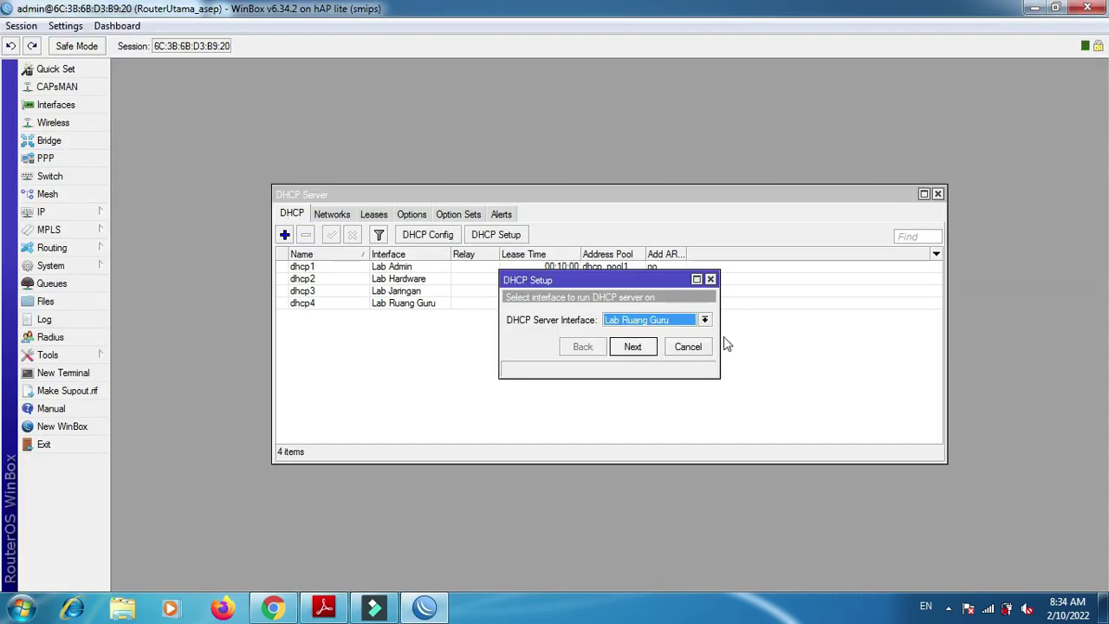
left_click(705, 320)
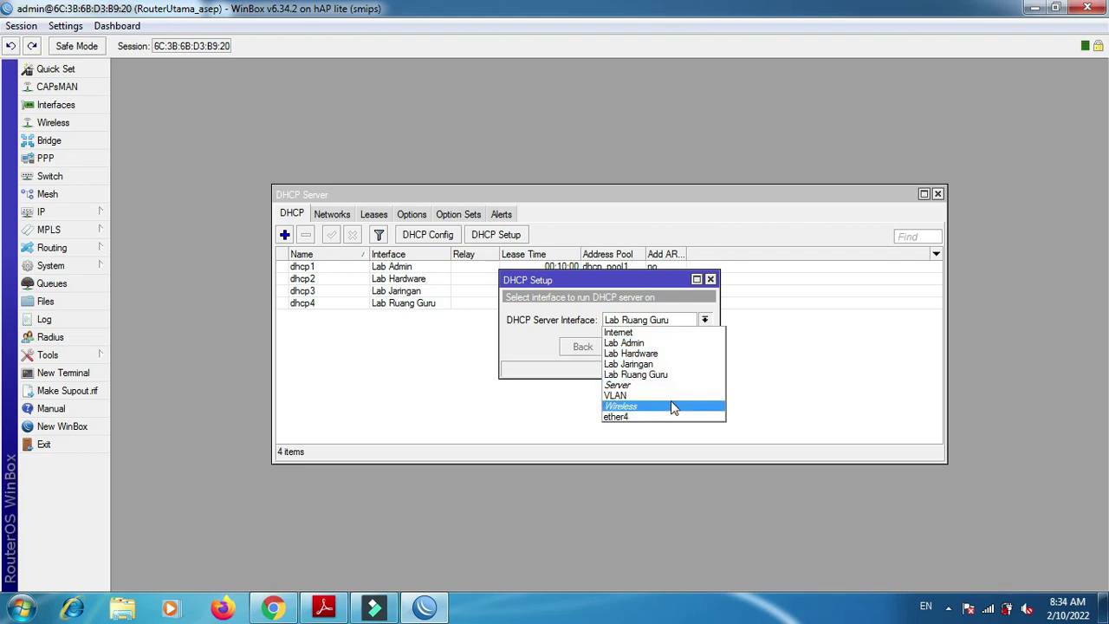
left_click(672, 406)
left_click(647, 351)
left_click(647, 350)
left_click(647, 350)
left_click(647, 350)
left_click(647, 351)
left_click(646, 350)
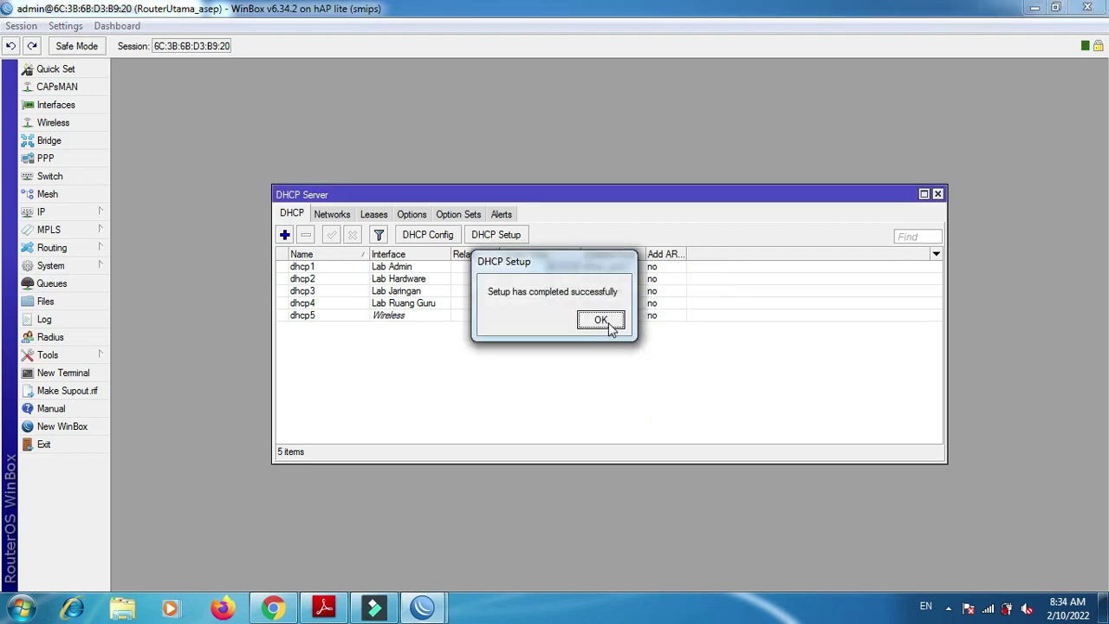
left_click(607, 321)
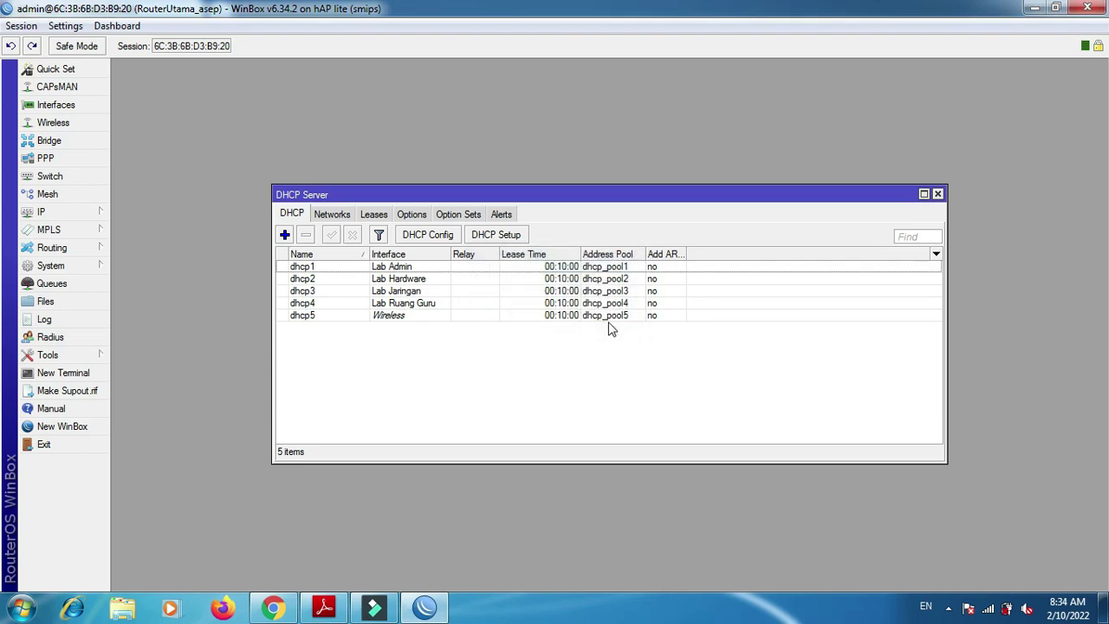
key("alt+Tab")
key("alt+Tab")
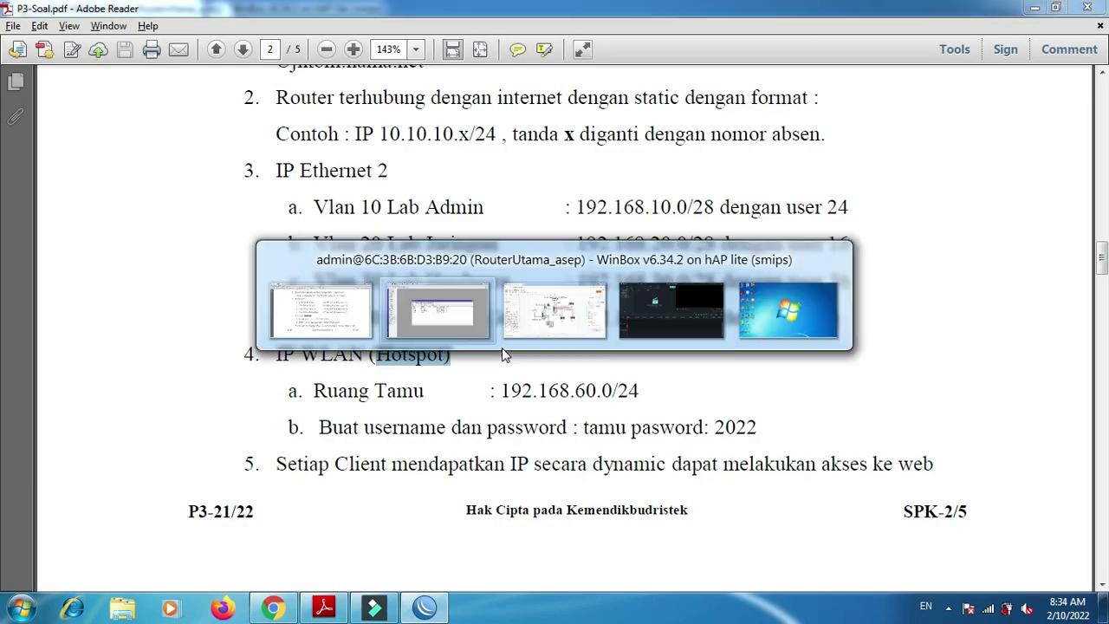
- Start Hotspot Setup on Wireless, accepting the local address, pool, and DNS servers, and skipping certificate and SMTP
left_click(91, 214)
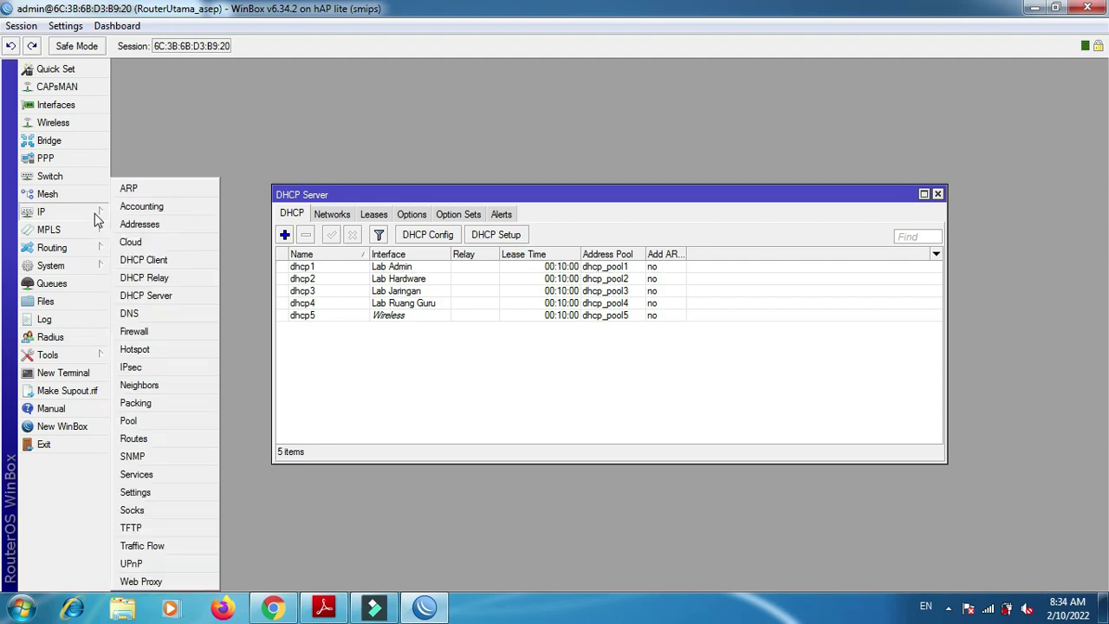
left_click(167, 352)
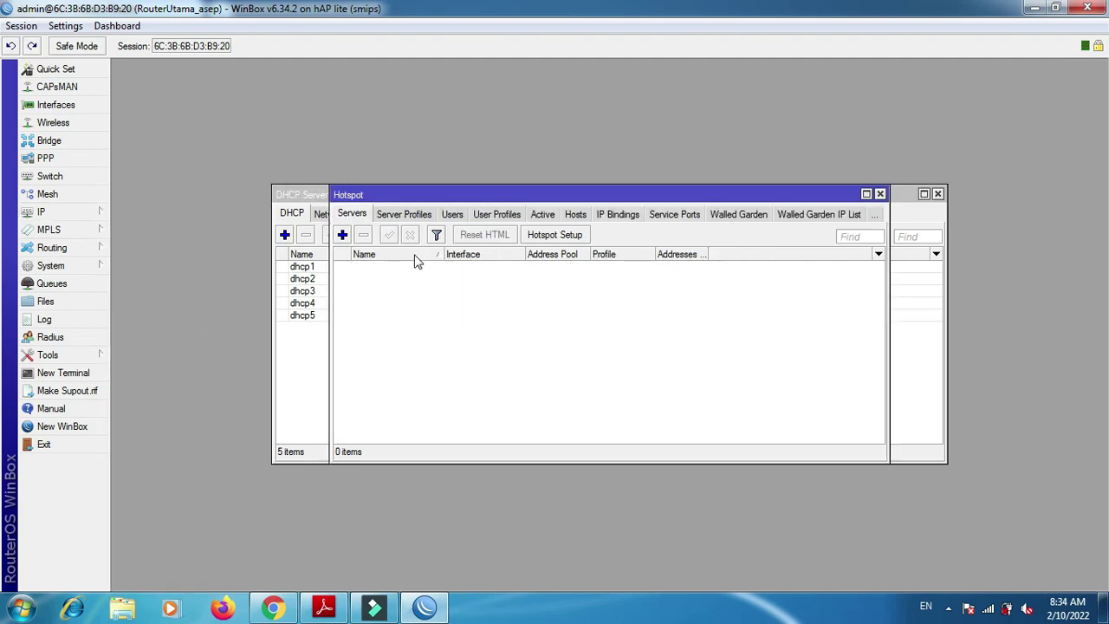
left_click(539, 241)
left_click(628, 310)
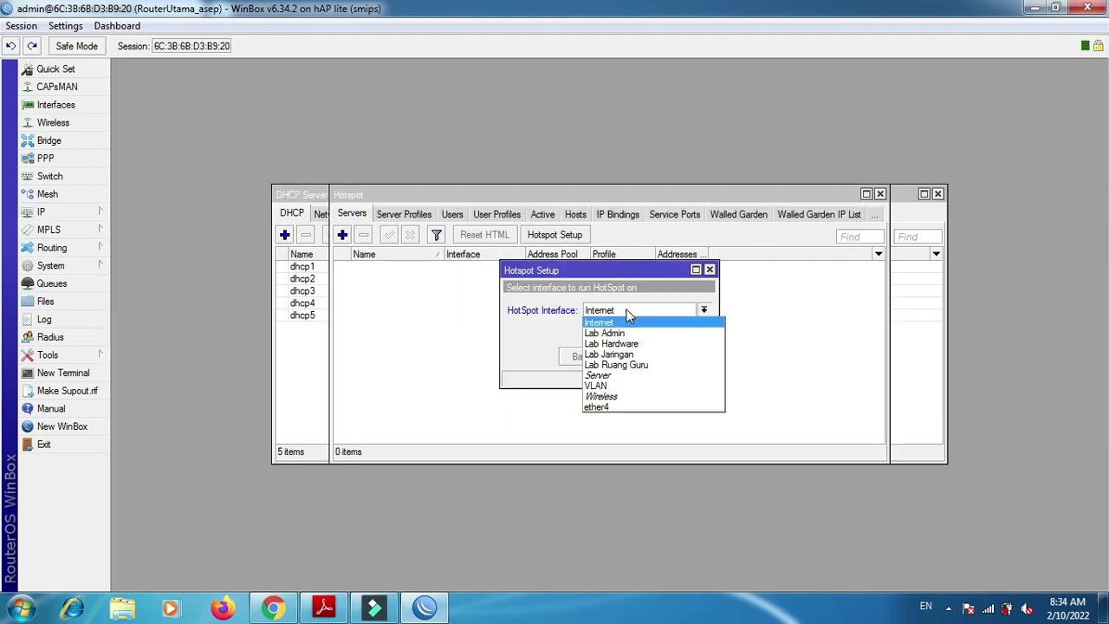
left_click(630, 398)
left_click(631, 359)
left_click(631, 359)
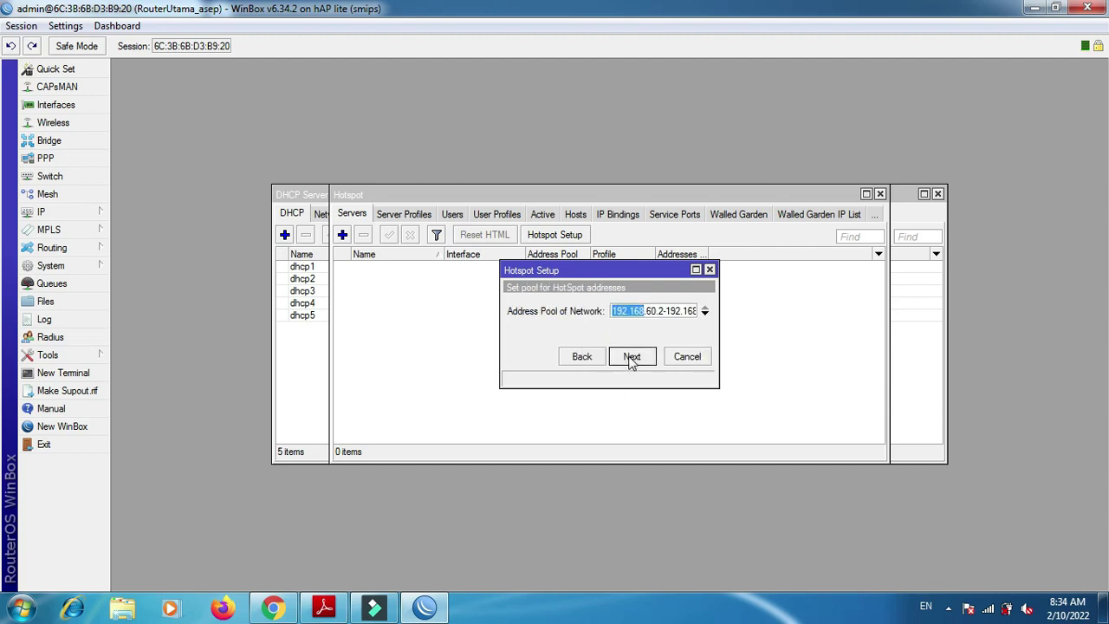
left_click(635, 359)
left_click(639, 360)
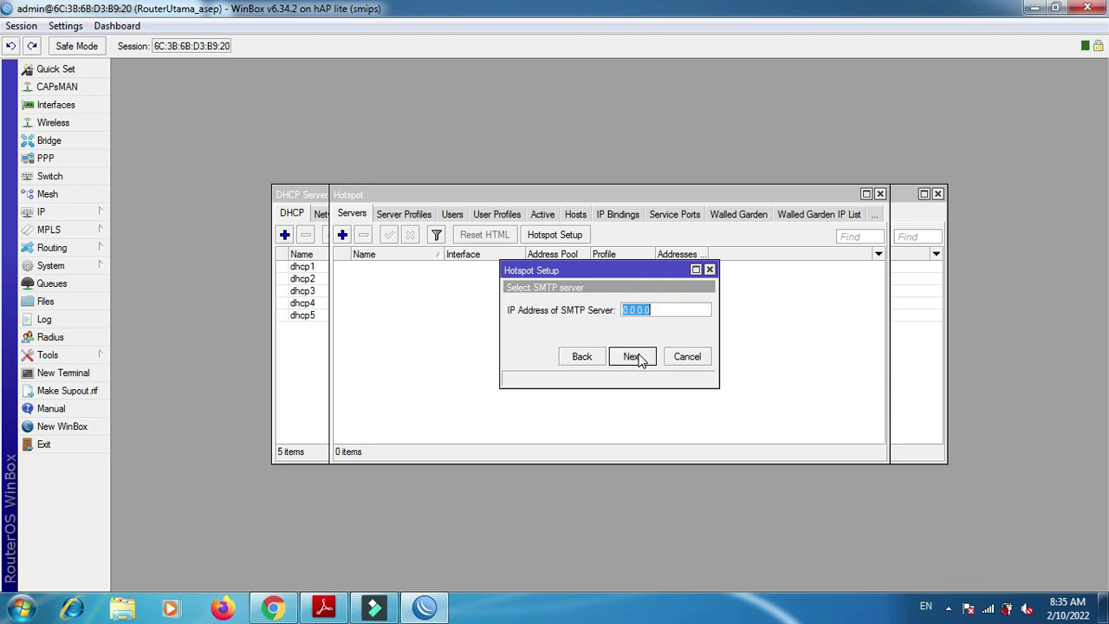
left_click(639, 360)
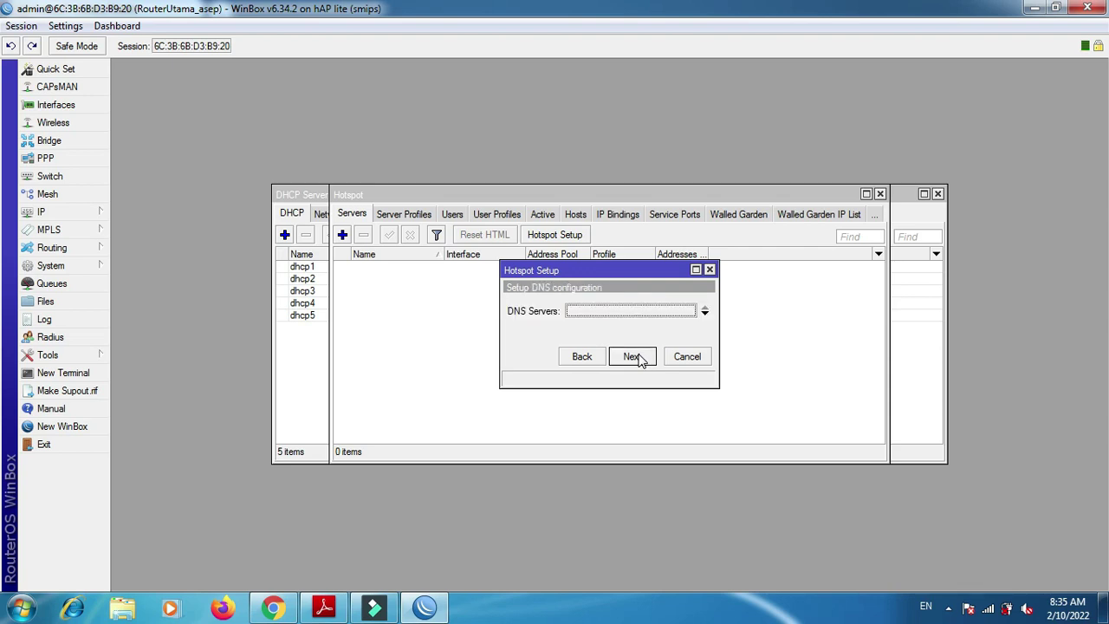
left_click(639, 360)
type("www")
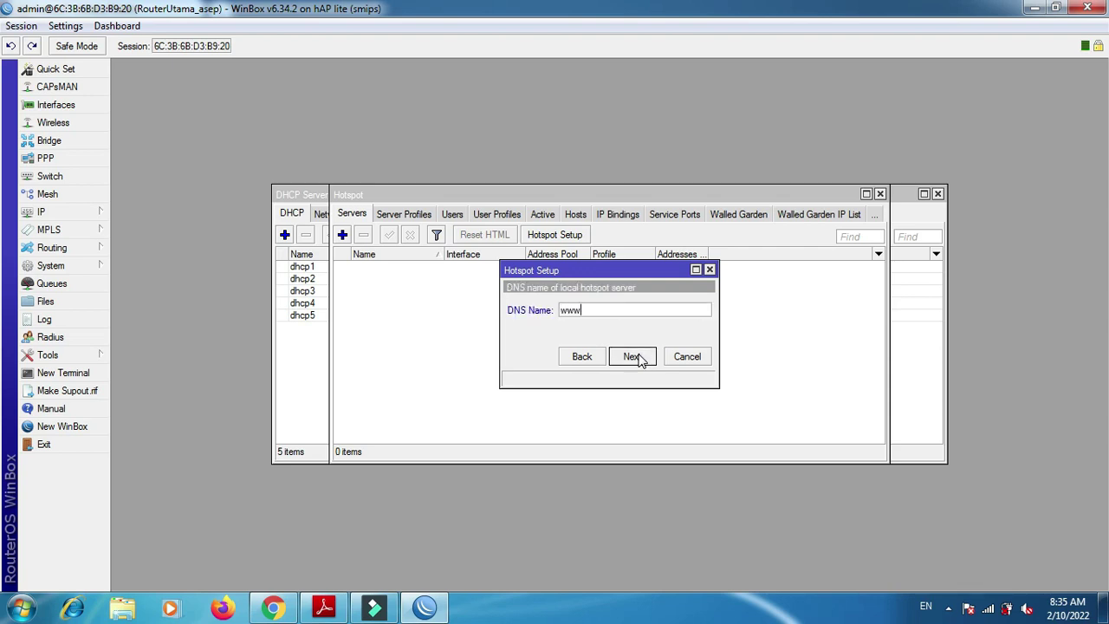
type(".asep.com")
left_click(633, 356)
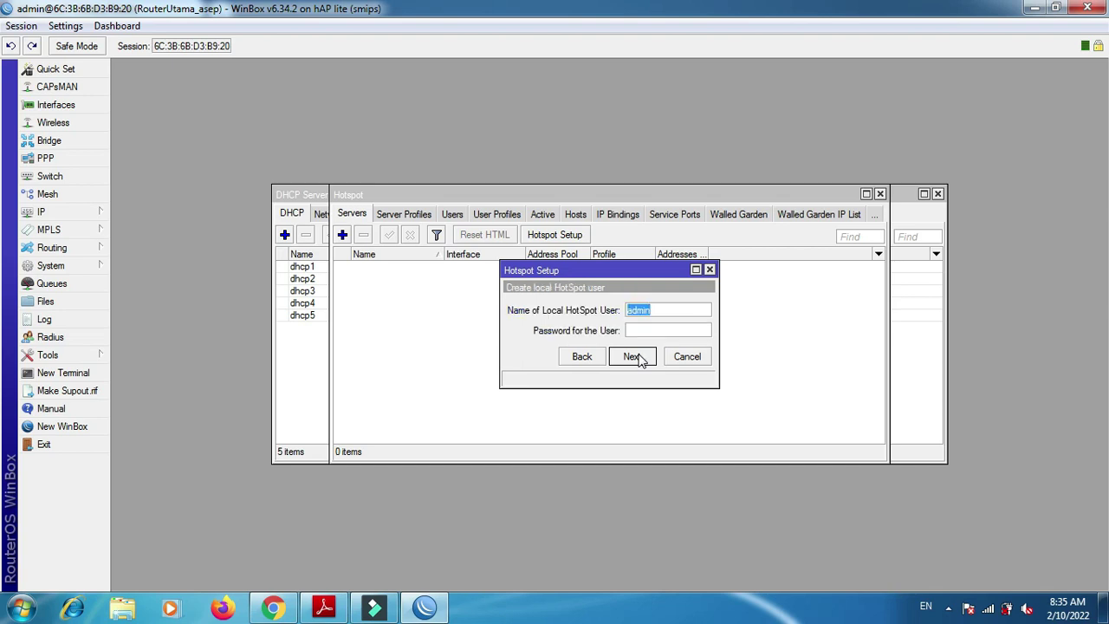
left_click(328, 608)
left_click(328, 609)
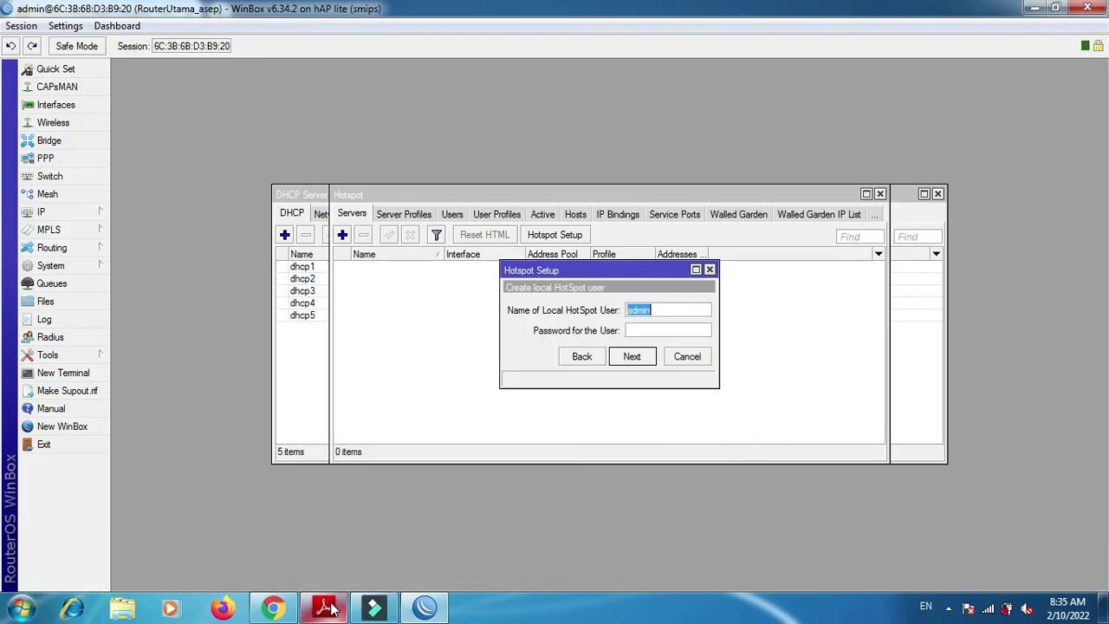
type("tam0000")
key("BackSpace")
key("BackSpace")
key("BackSpace")
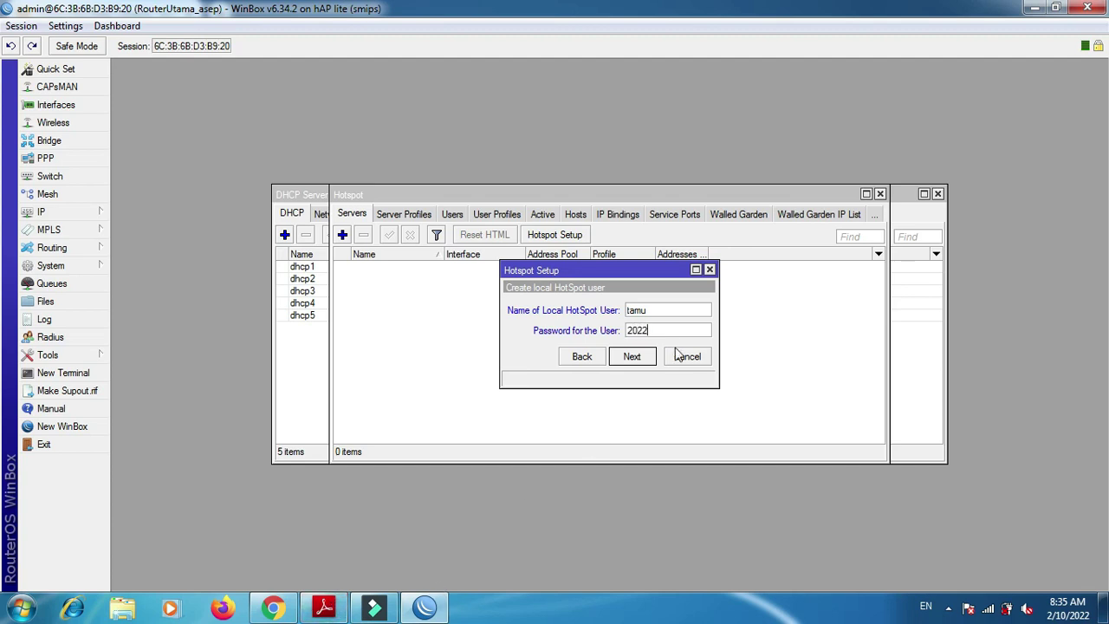
left_click(636, 359)
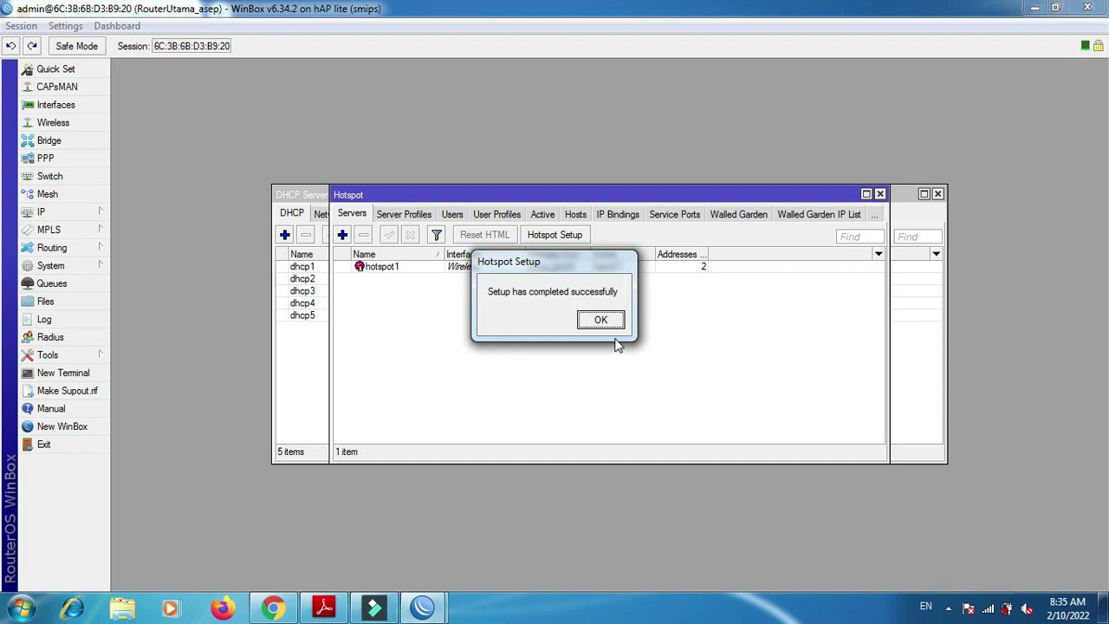
left_click(611, 322)
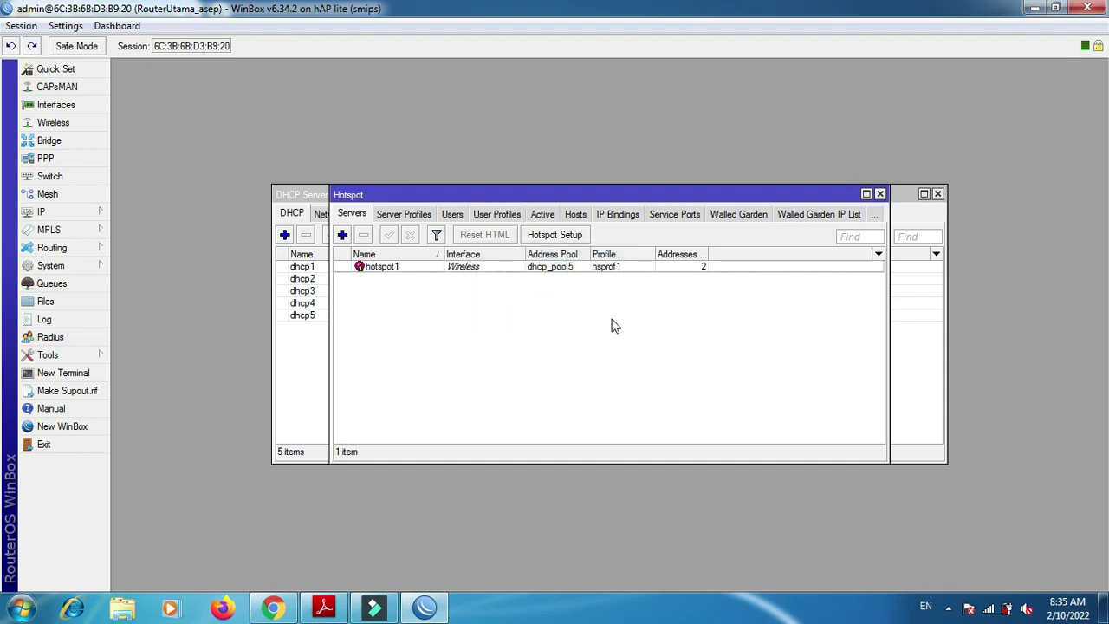
key("alt+Tab")
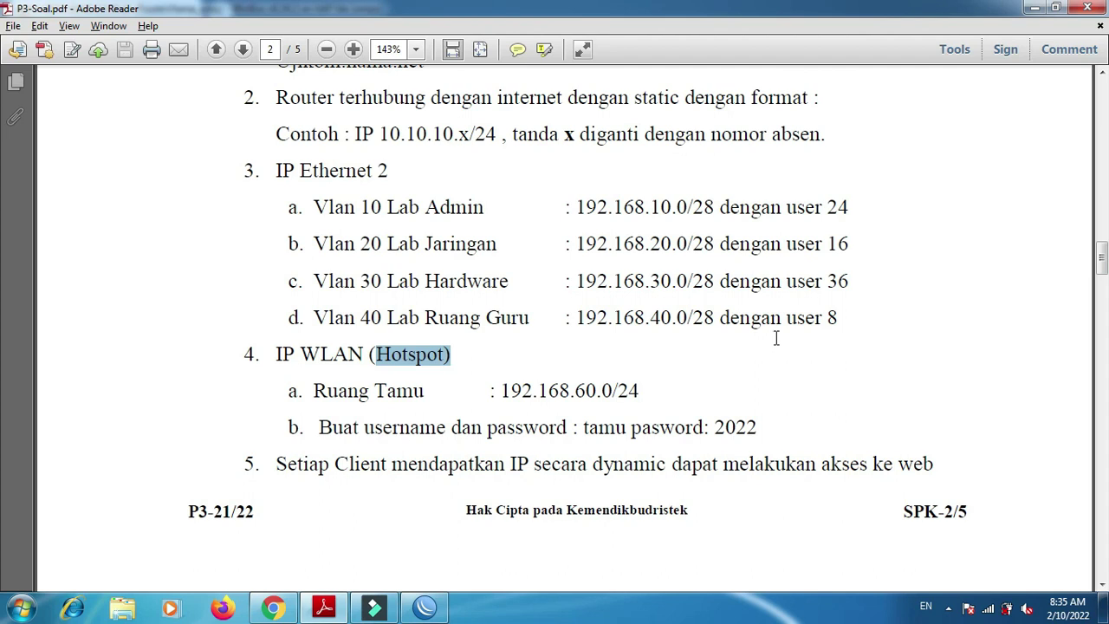
scroll(1, 271, "down", 2)
scroll(2, 272, "down", 3)
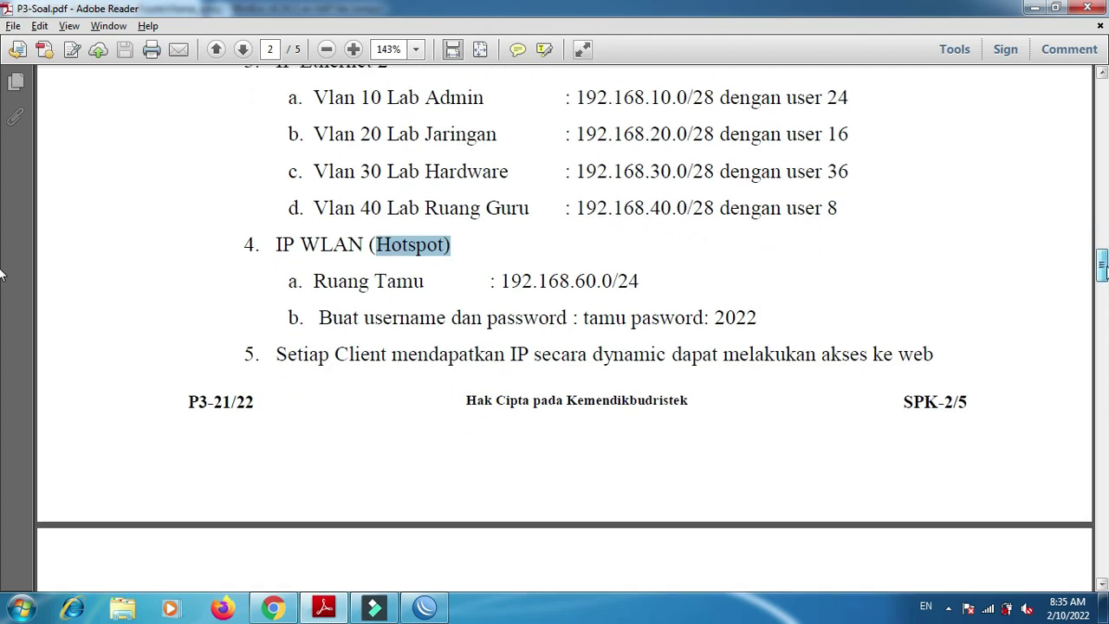
scroll(2, 278, "down", 6)
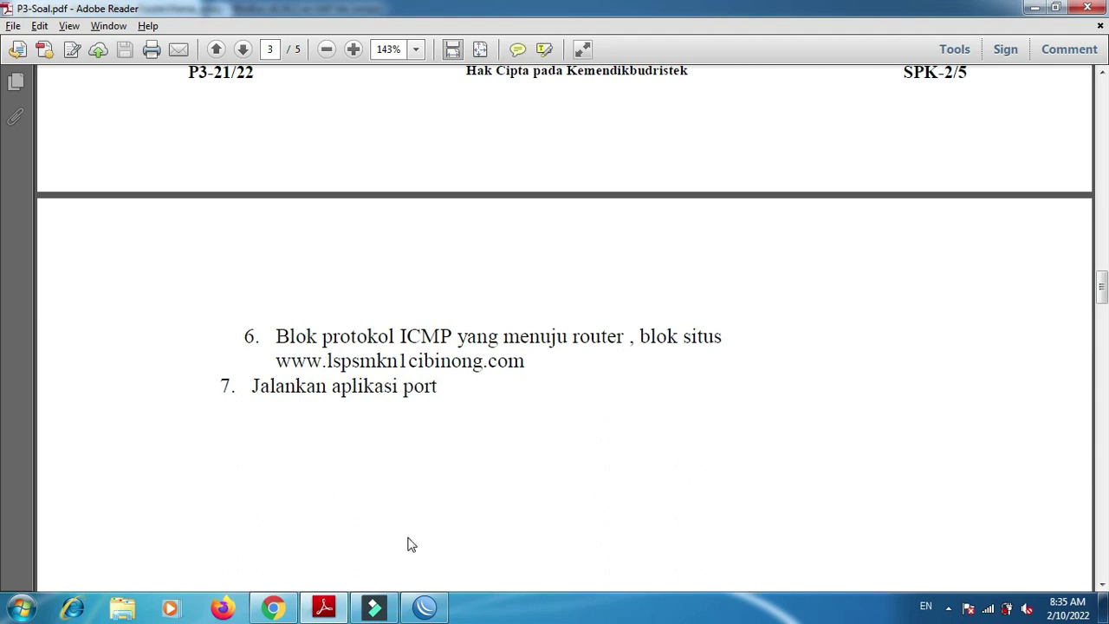
left_click(426, 607)
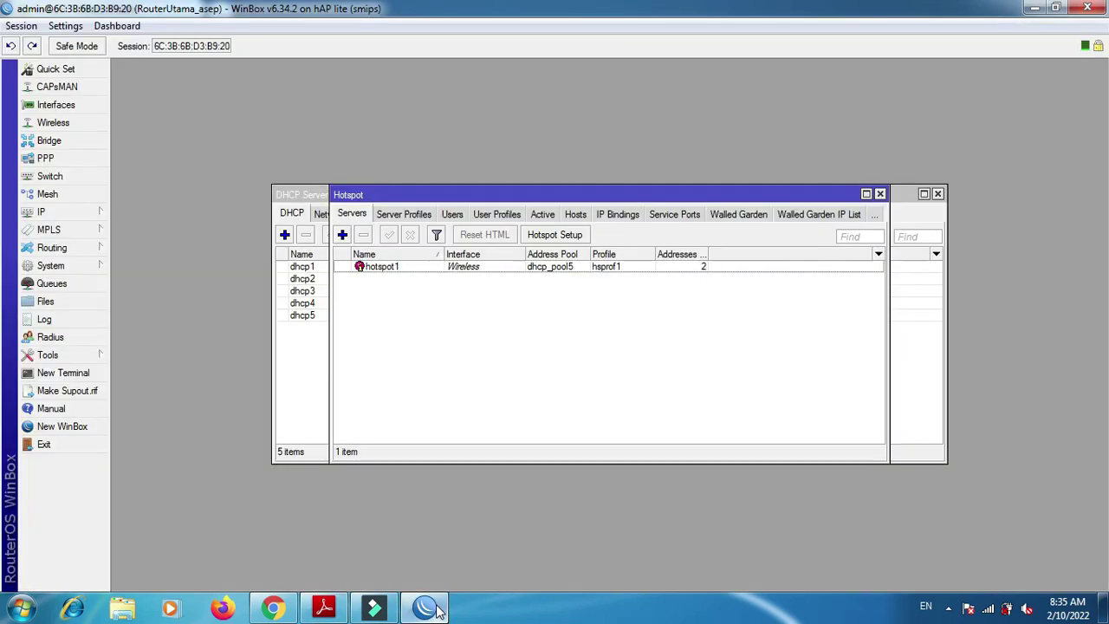
- Close the hotspot and DHCP server lists and open the Firewall Filter Rules list
left_click(880, 195)
left_click(938, 194)
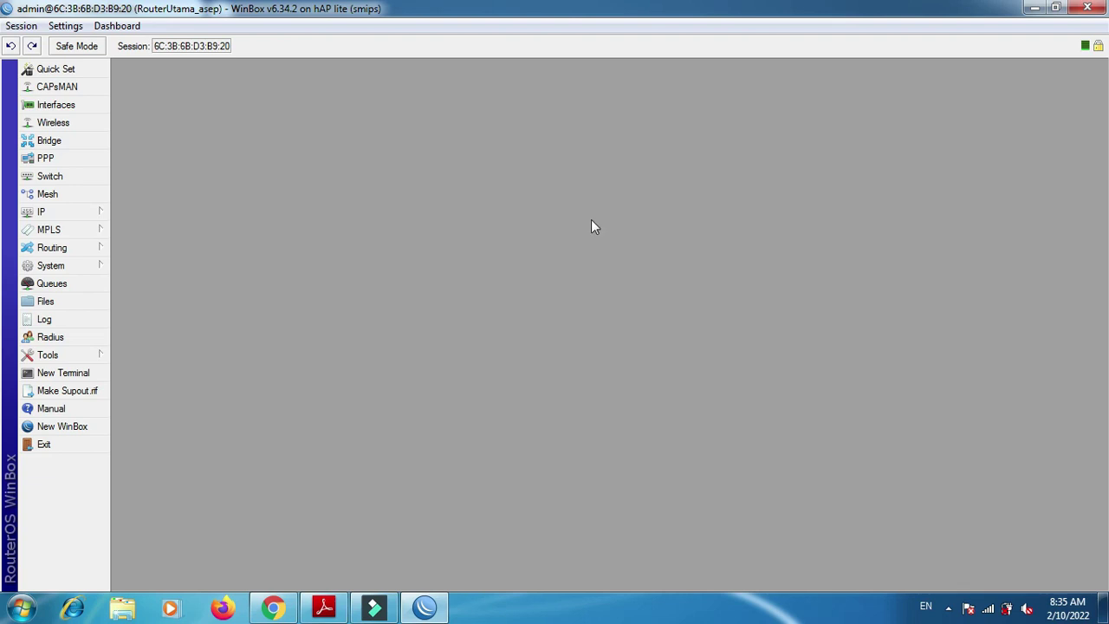
left_click(89, 210)
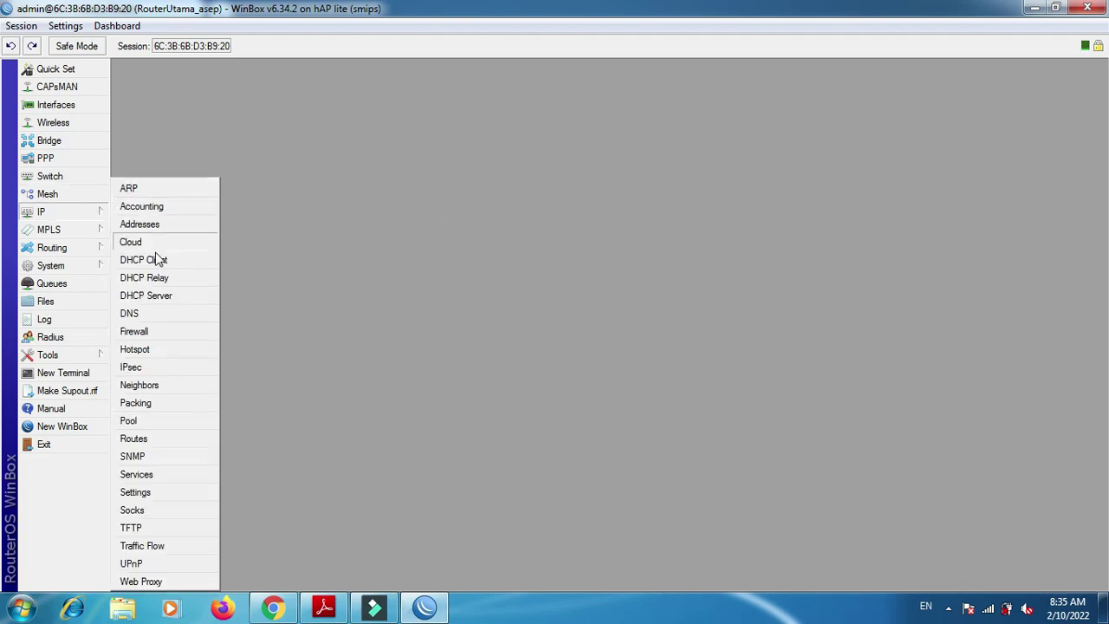
left_click(149, 332)
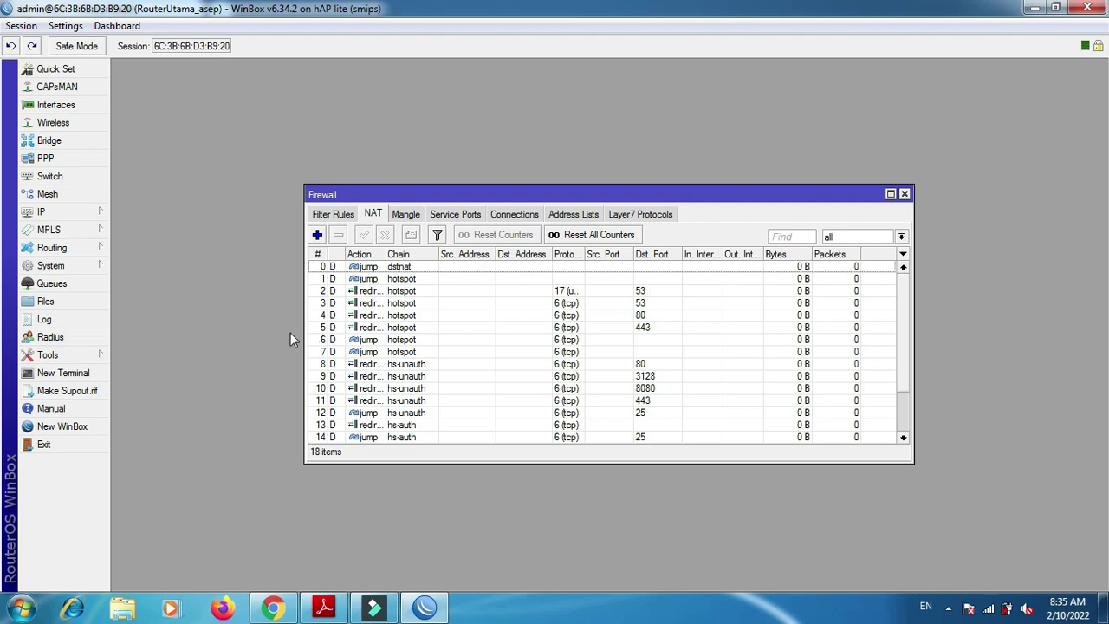
left_click(341, 216)
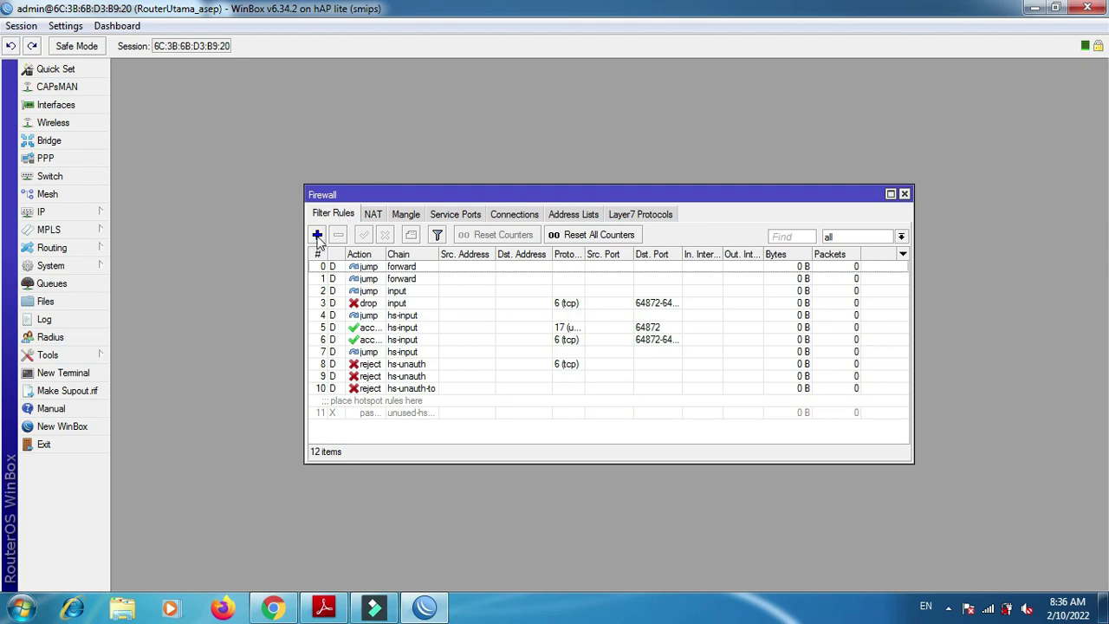
- Add a filter rule with chain input, protocol icmp and action drop, and save it
left_click(318, 236)
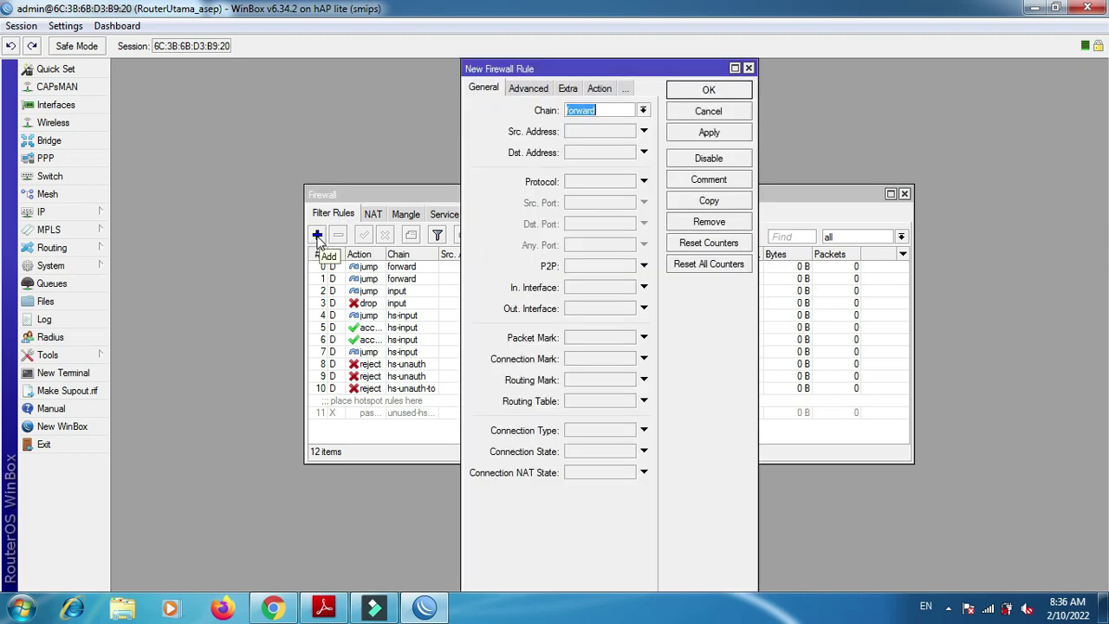
left_click(643, 111)
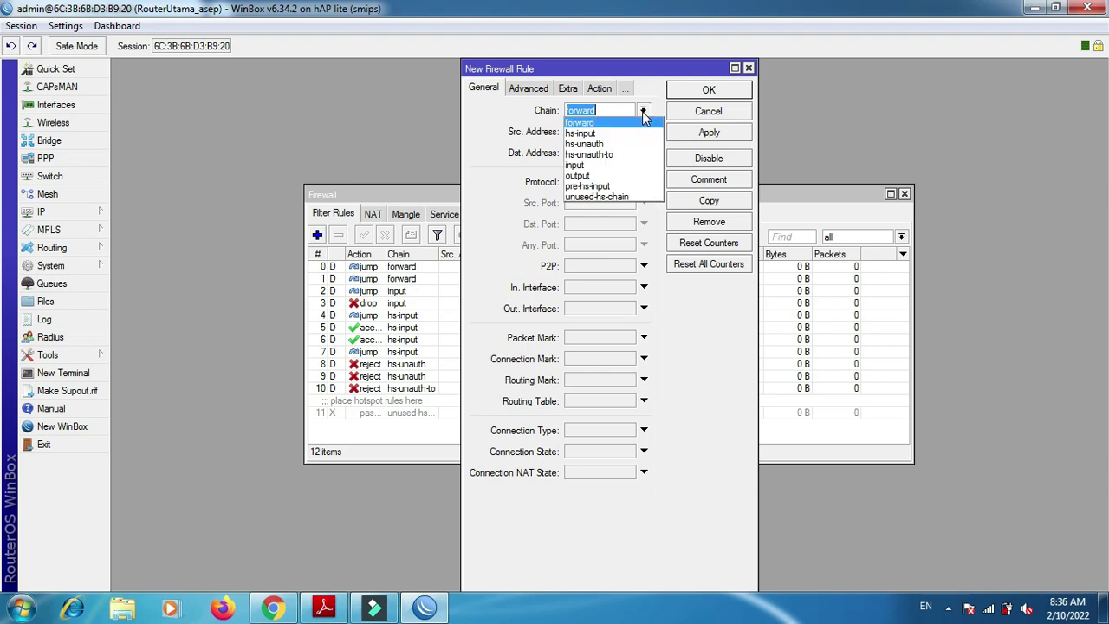
left_click(630, 166)
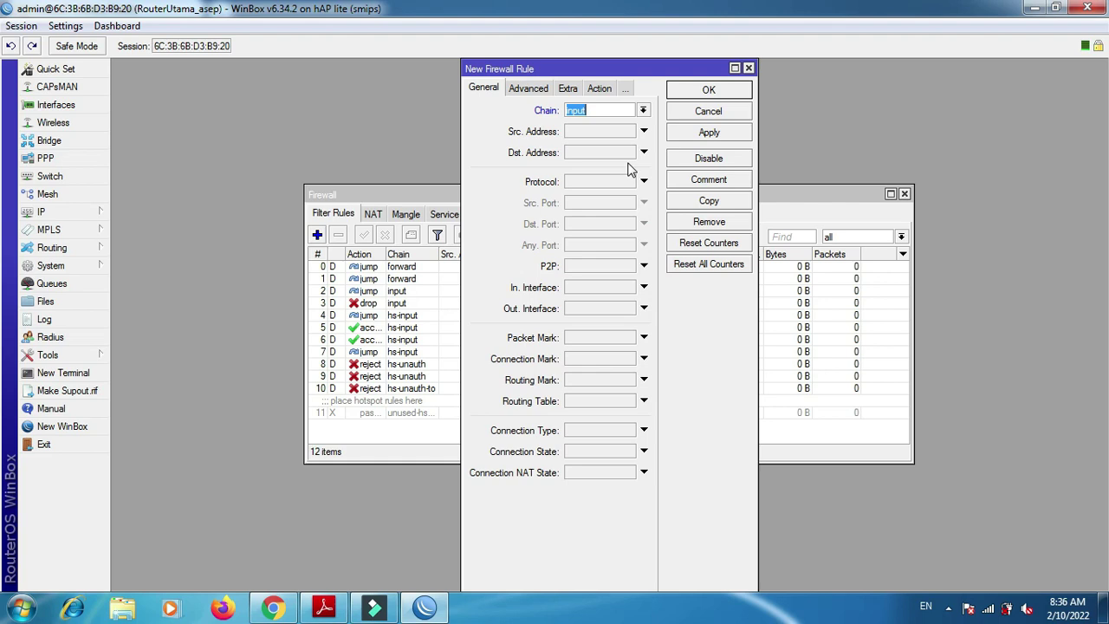
left_click(645, 182)
left_click(637, 182)
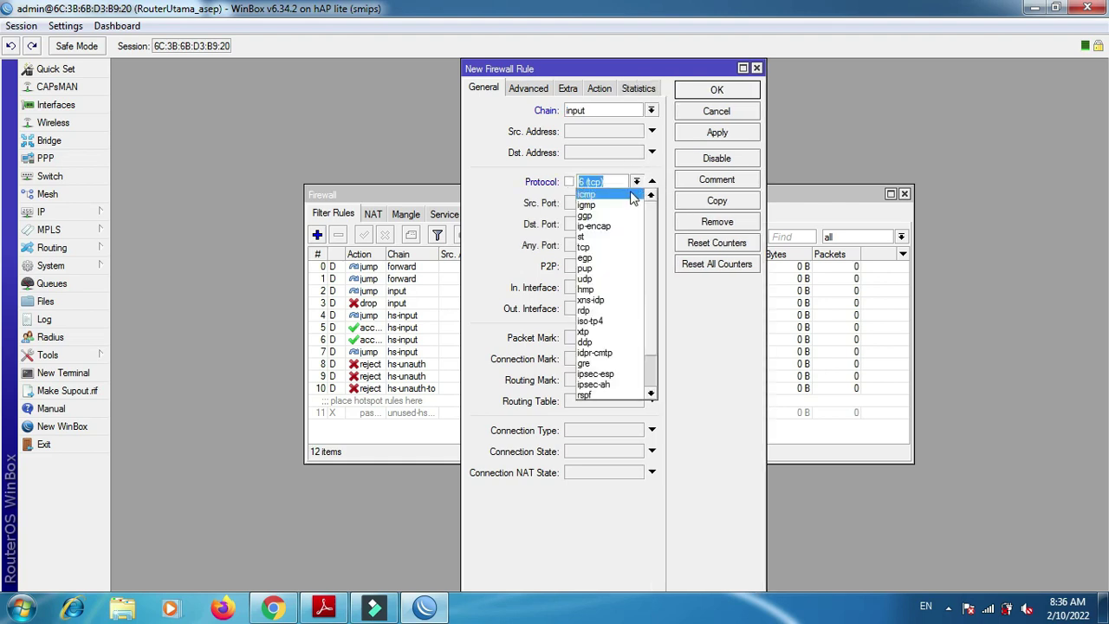
left_click(631, 194)
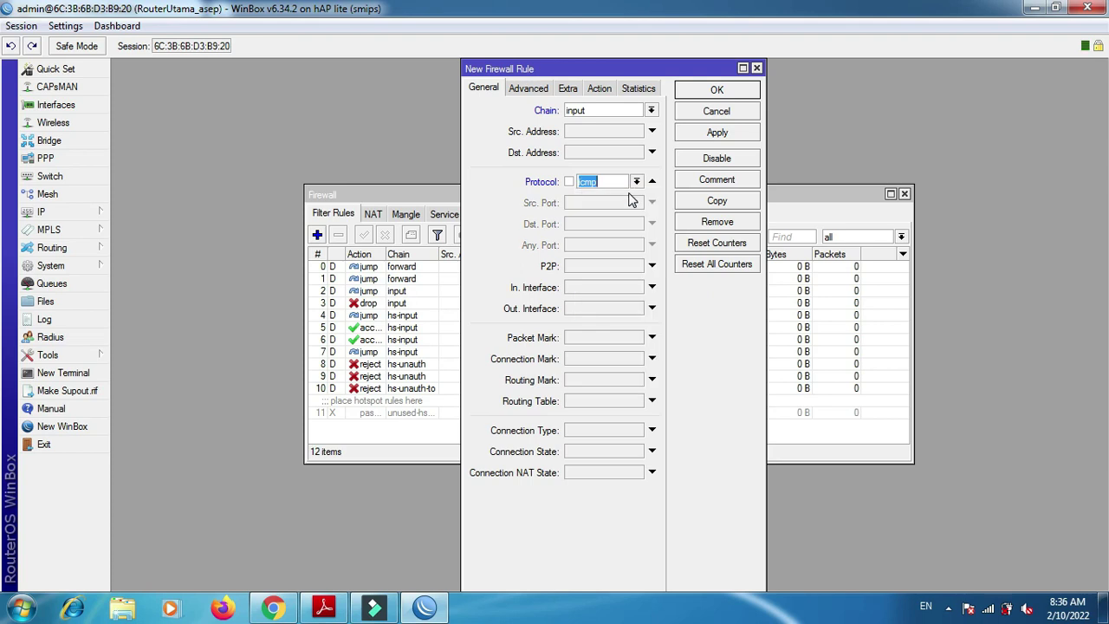
left_click(602, 88)
left_click(603, 110)
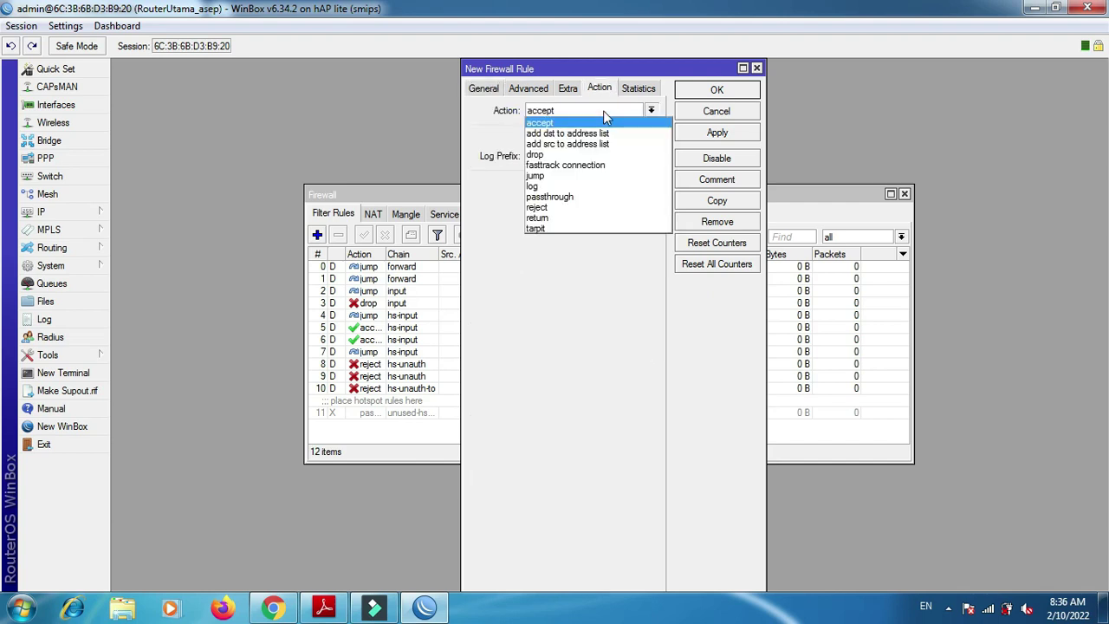
left_click(588, 155)
left_click(689, 132)
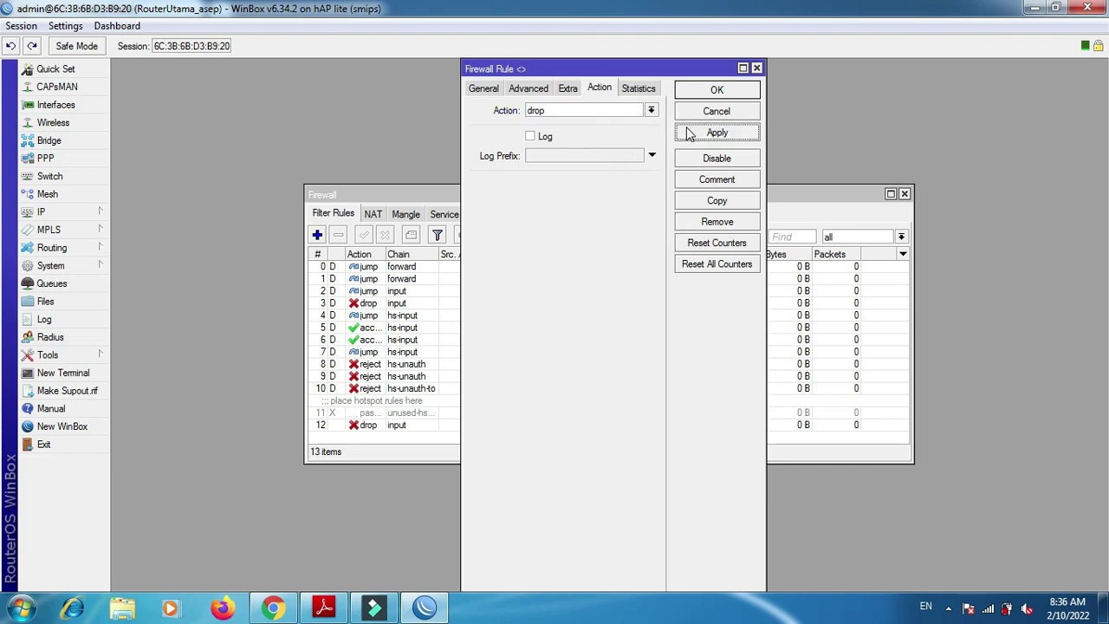
left_click(697, 91)
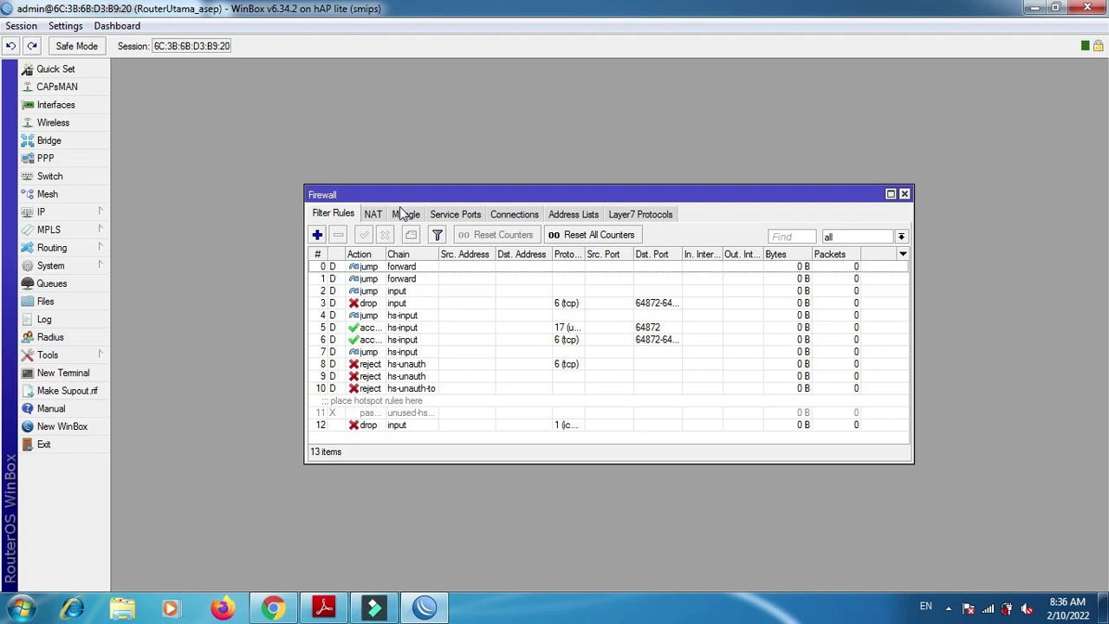
left_click(321, 610)
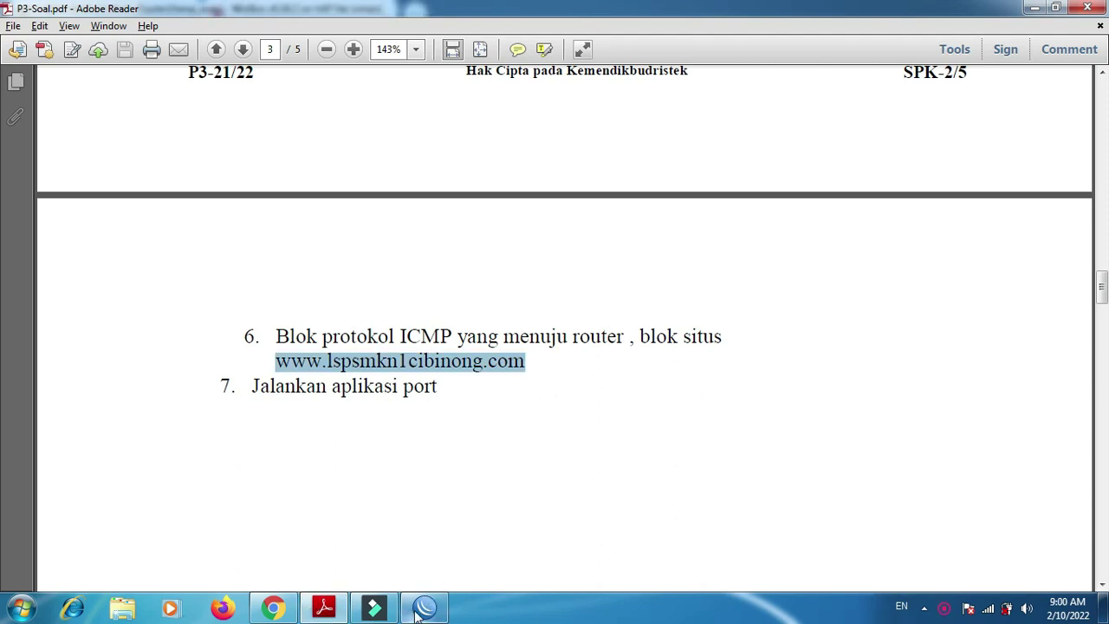
left_click(422, 608)
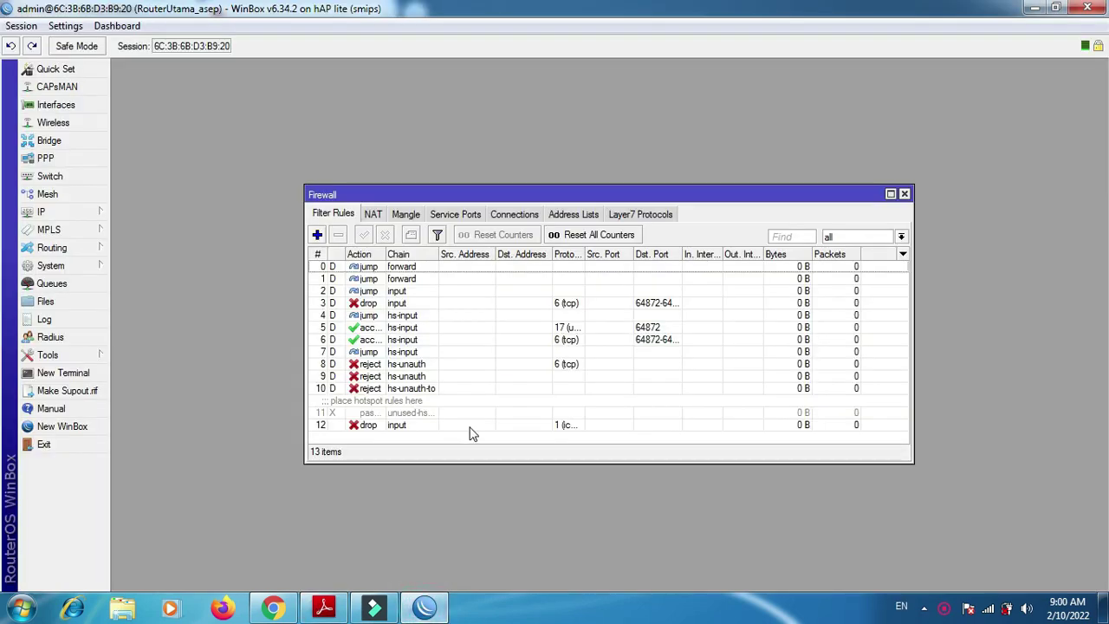
- Show the Firewall NAT list, then bring up the Web Proxy settings beside it
left_click(372, 214)
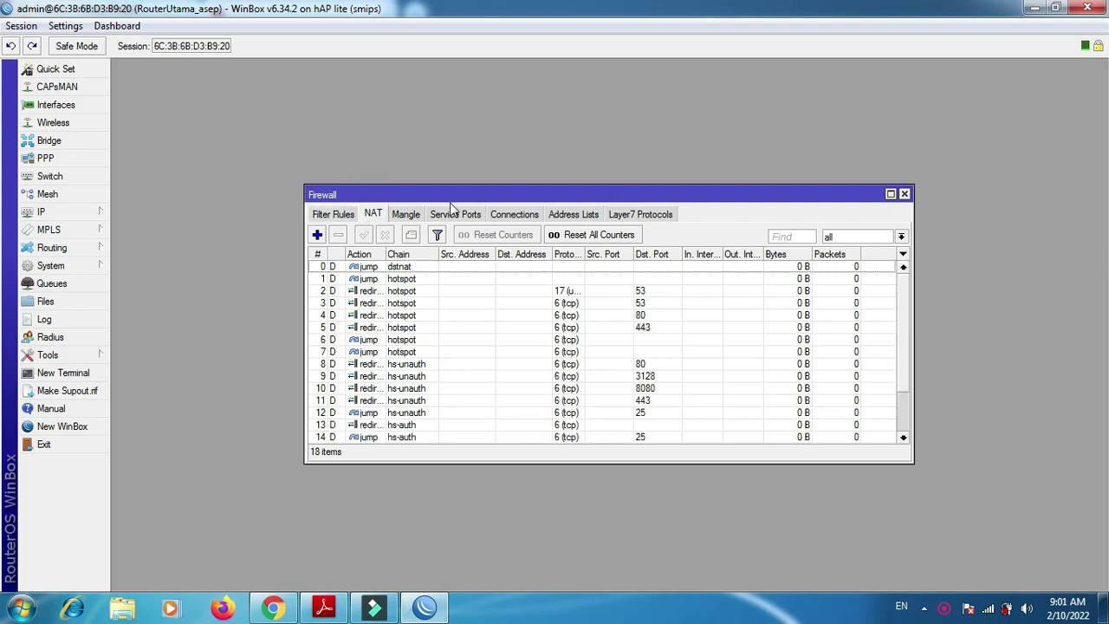
left_click_drag(457, 195, 657, 76)
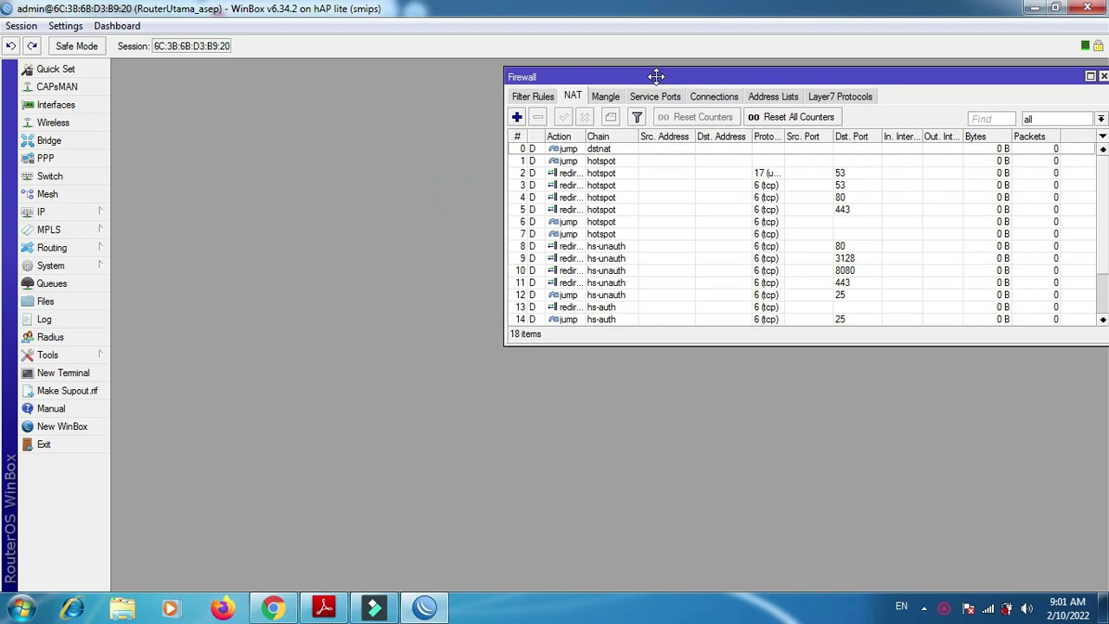
left_click(71, 214)
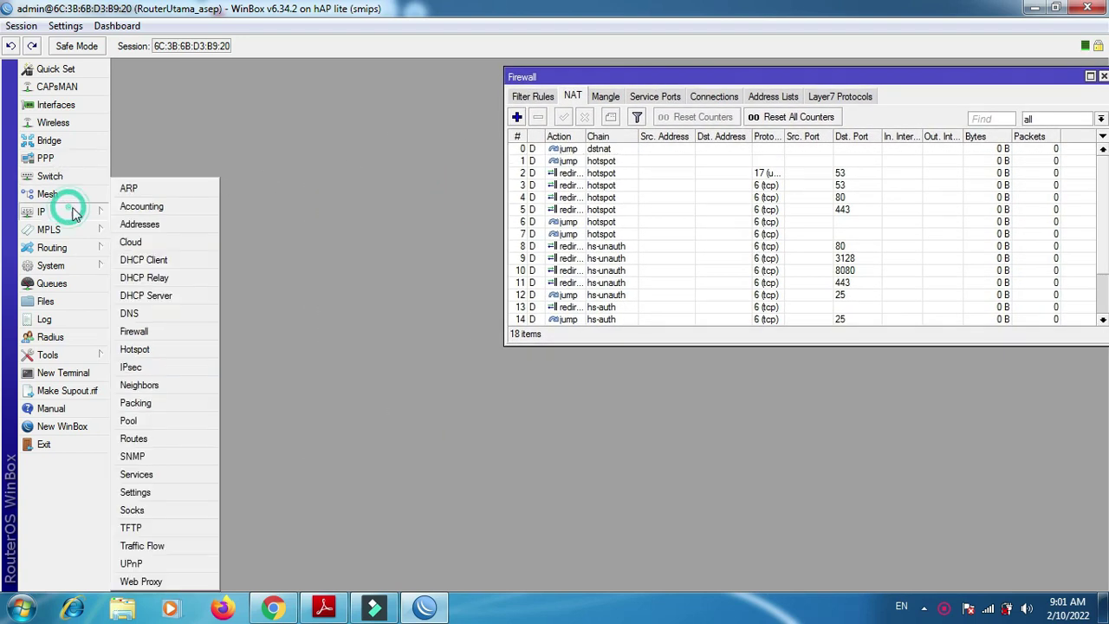
left_click(173, 584)
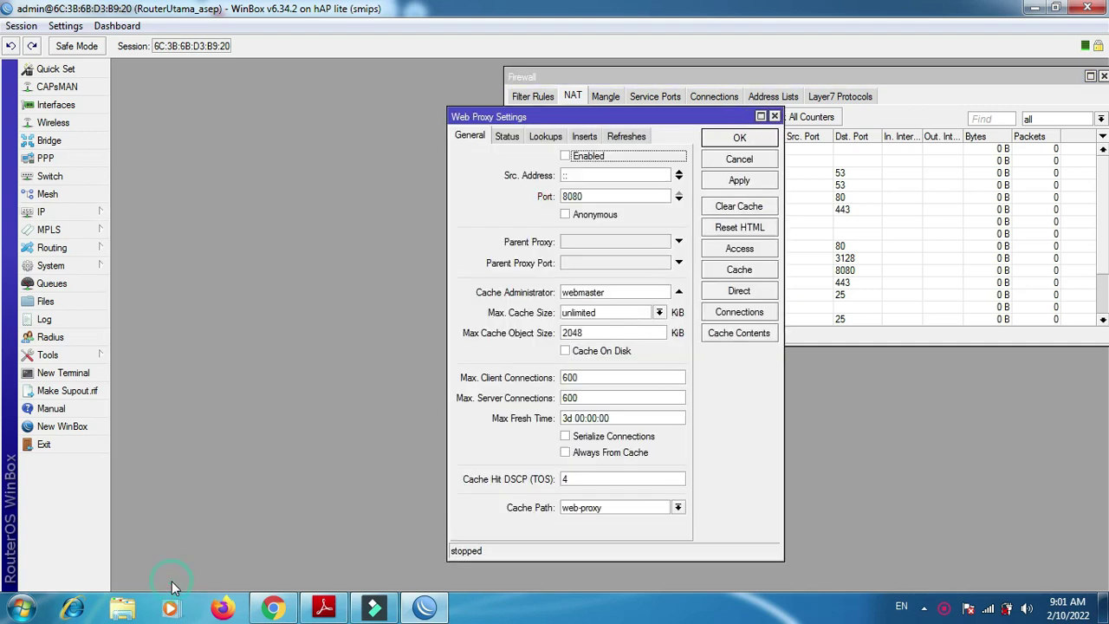
left_click_drag(473, 122, 156, 82)
left_click_drag(139, 76, 138, 75)
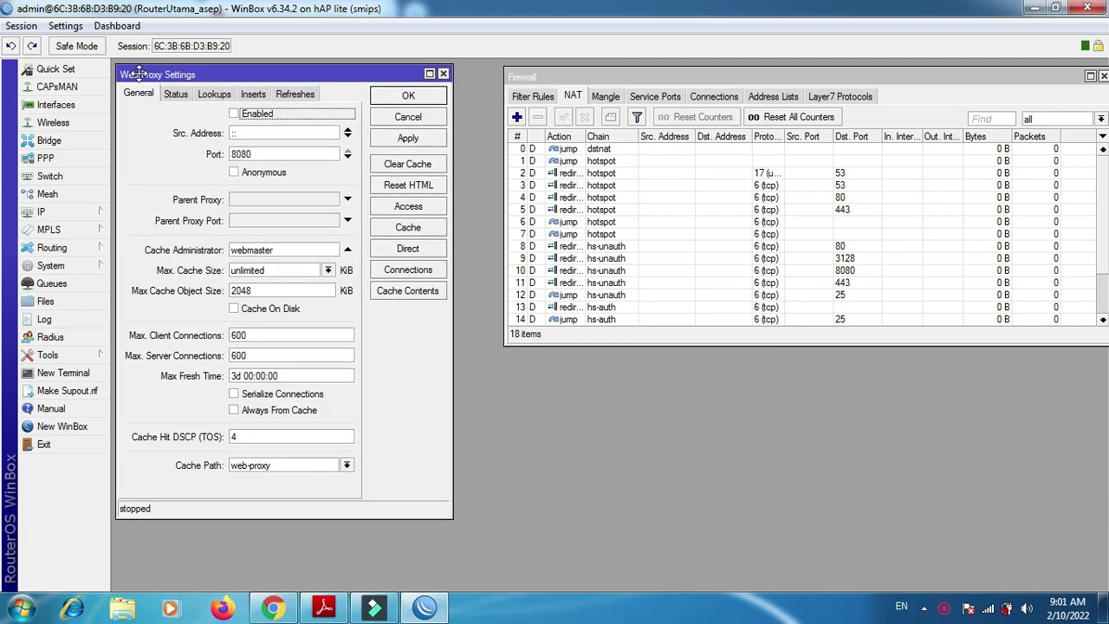
- Enable the web proxy, enter the cache administrator e-mail, tick Cache On Disk, and open Access
left_click(235, 114)
left_click_drag(304, 248, 165, 247)
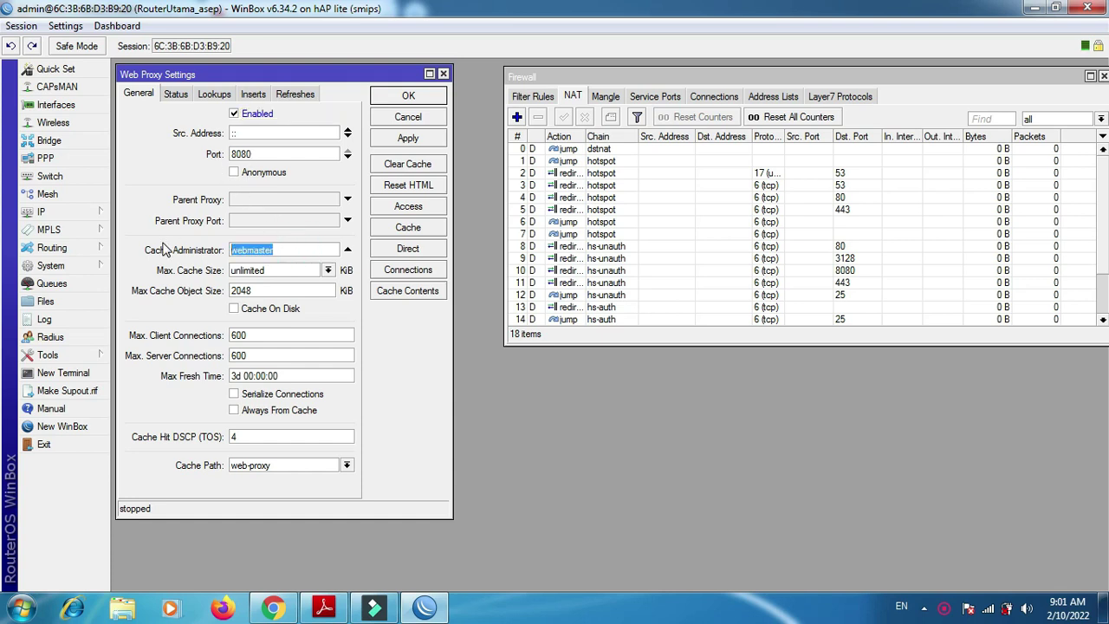
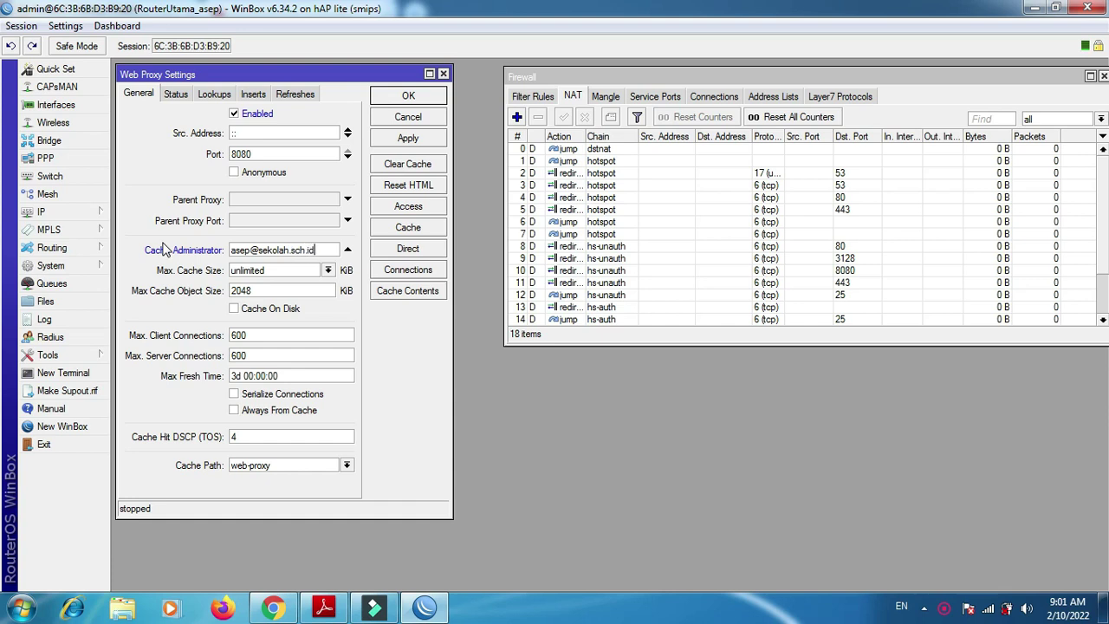
left_click(241, 311)
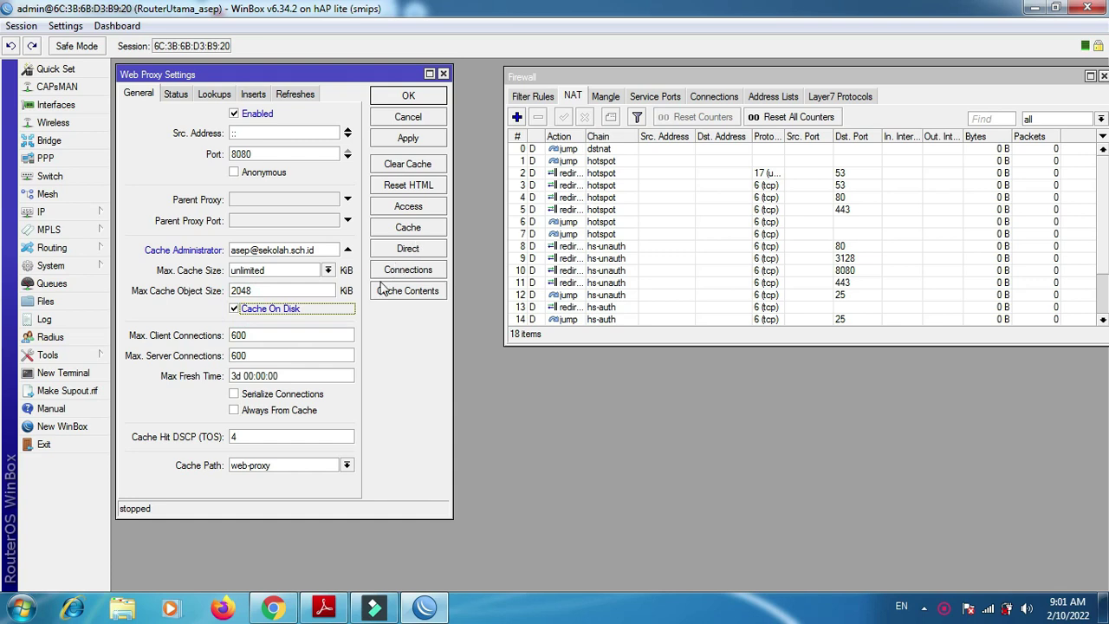
left_click(409, 208)
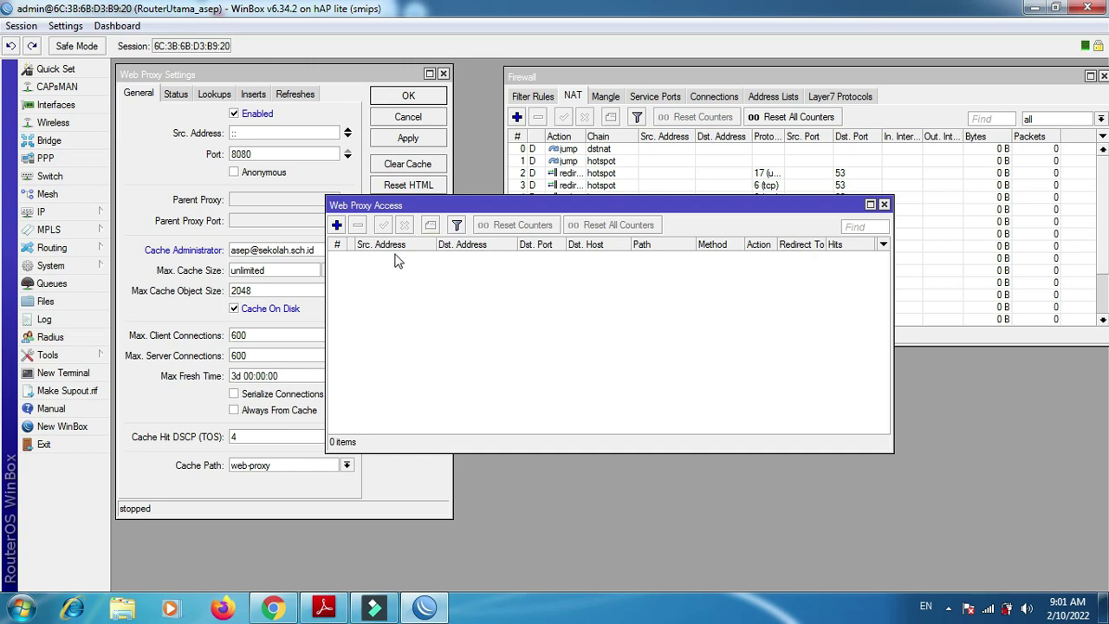
left_click(336, 226)
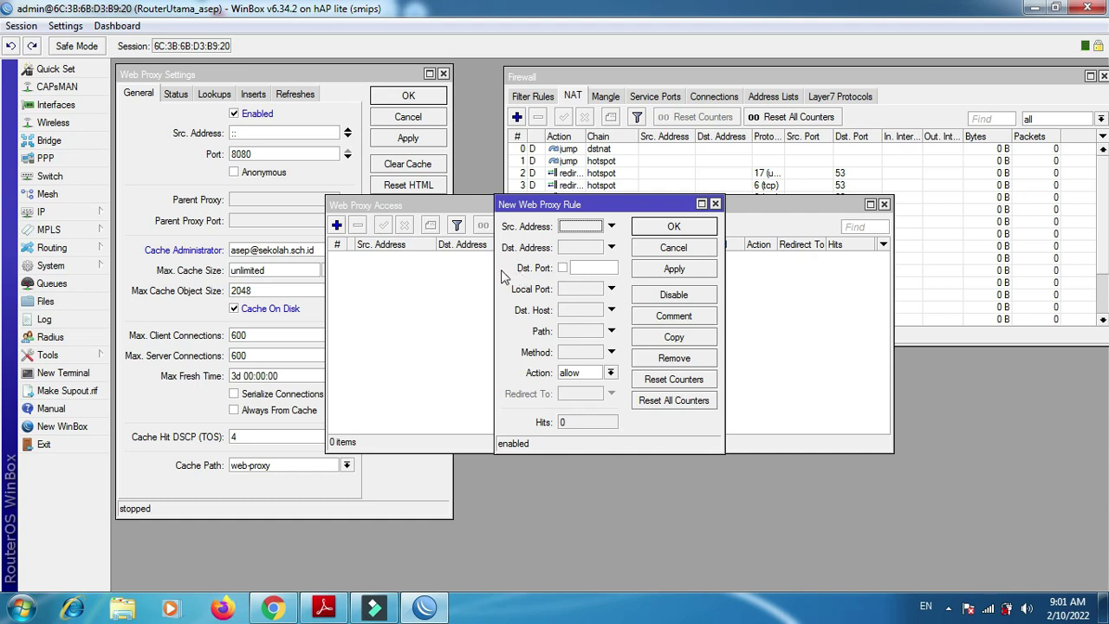
left_click_drag(495, 270, 383, 268)
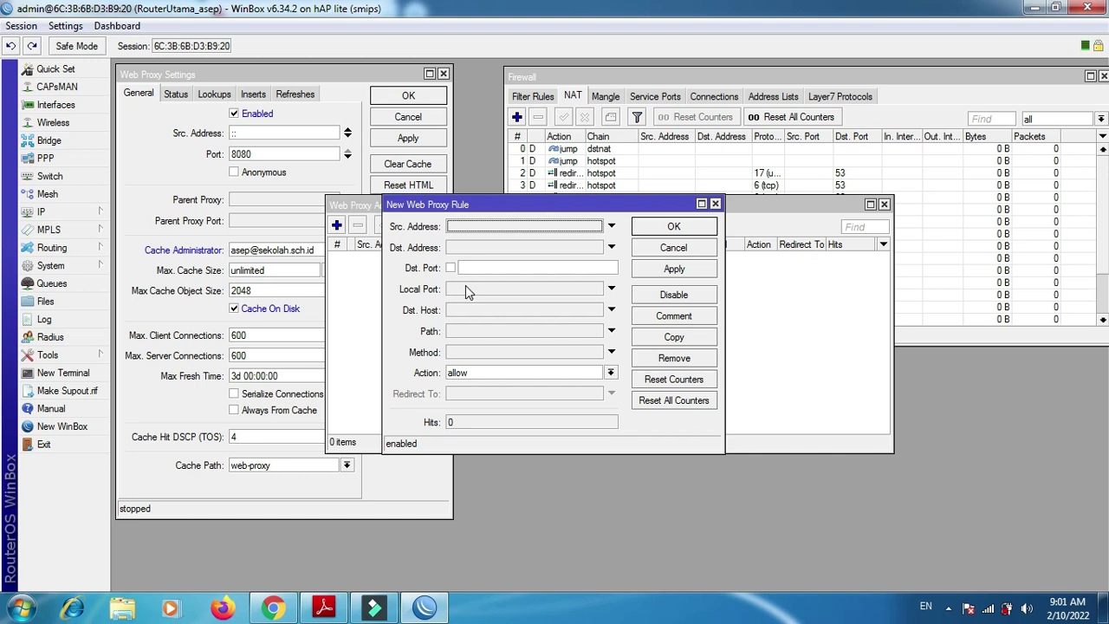
left_click(489, 270)
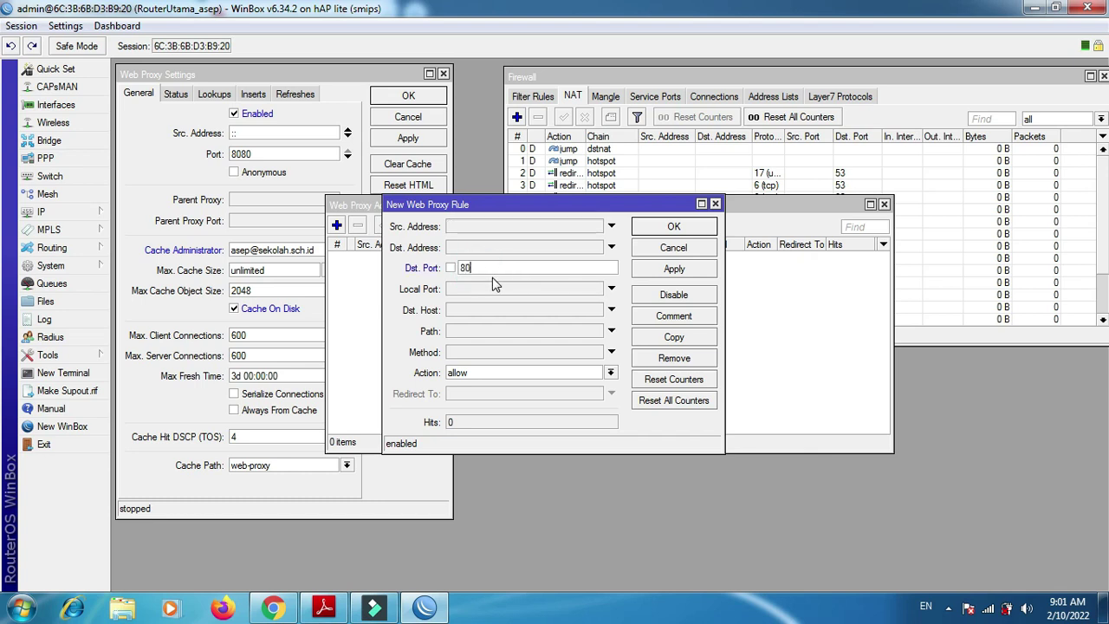
type("80,8080")
left_click(488, 310)
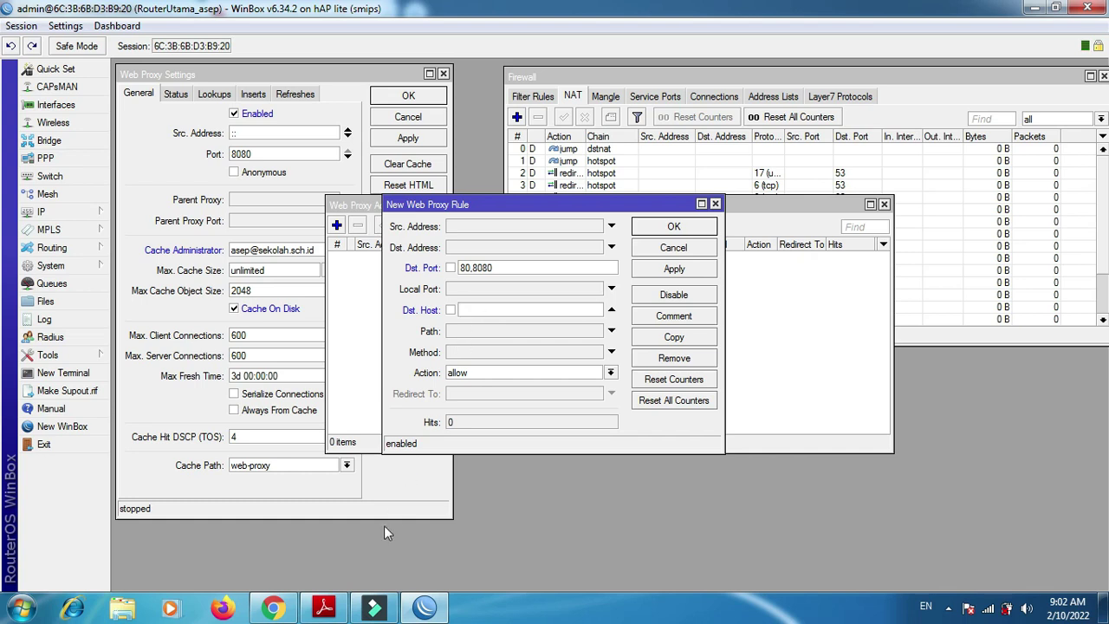
left_click(324, 606)
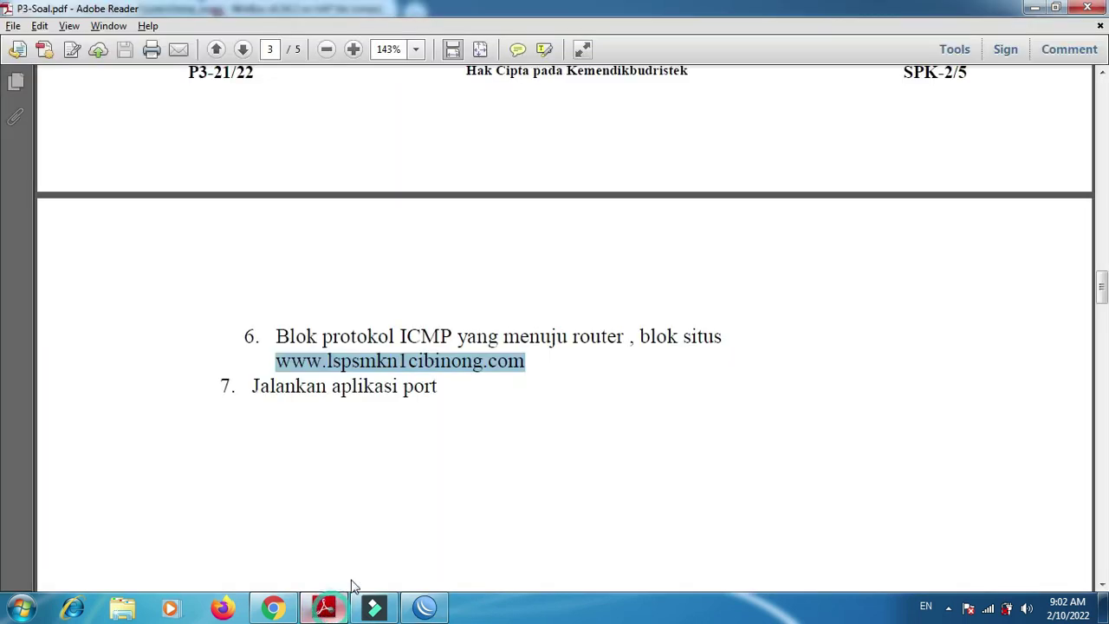
right_click(413, 362)
left_click(430, 371)
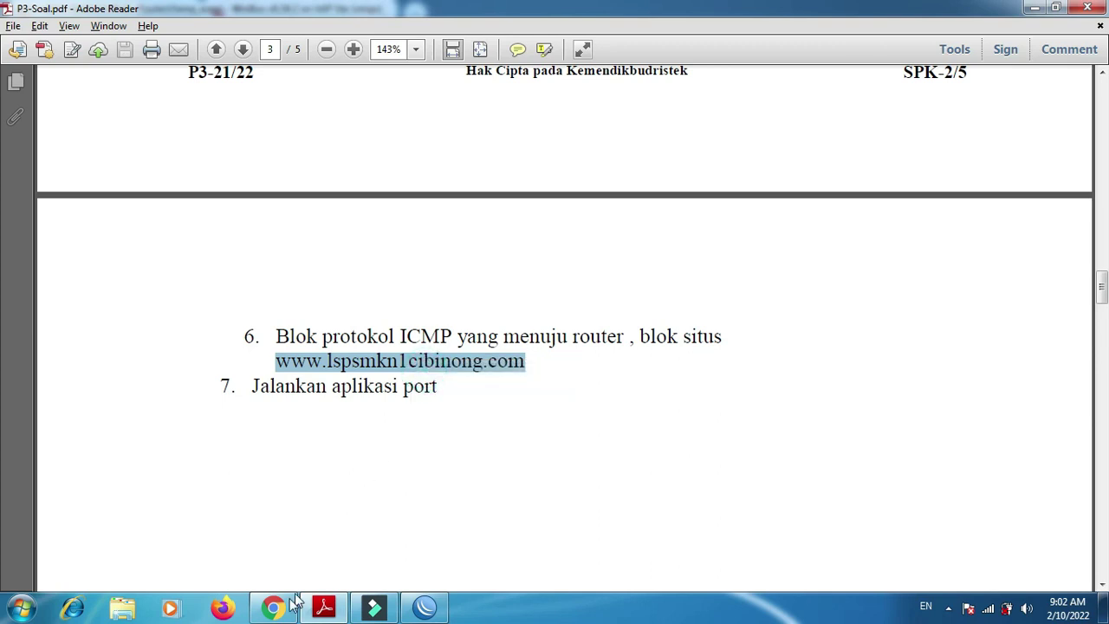
left_click(423, 608)
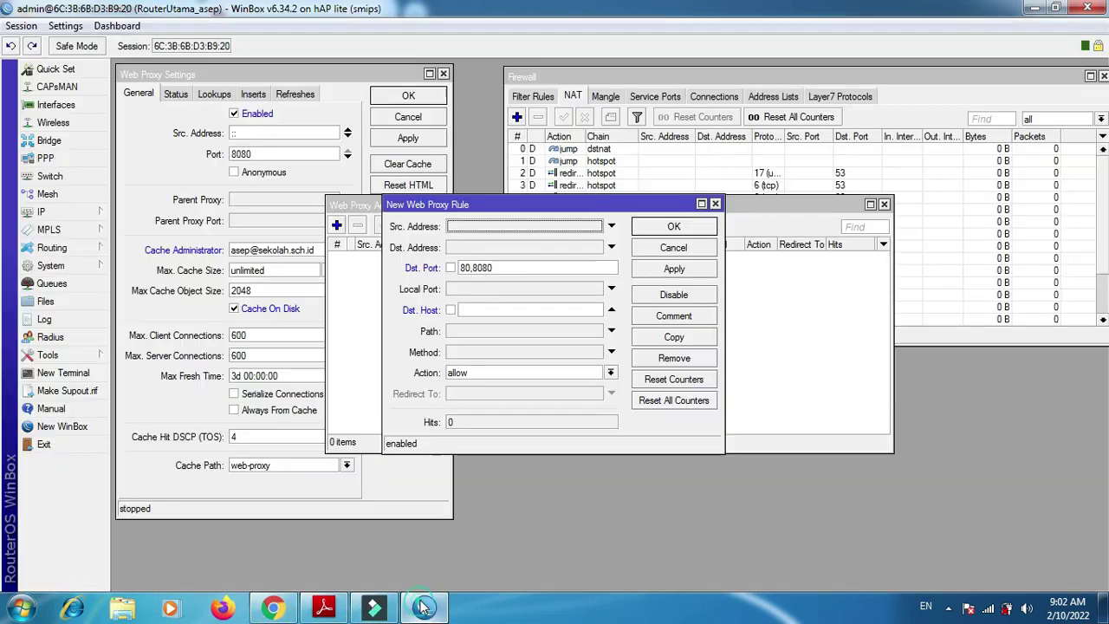
right_click(486, 310)
left_click(523, 354)
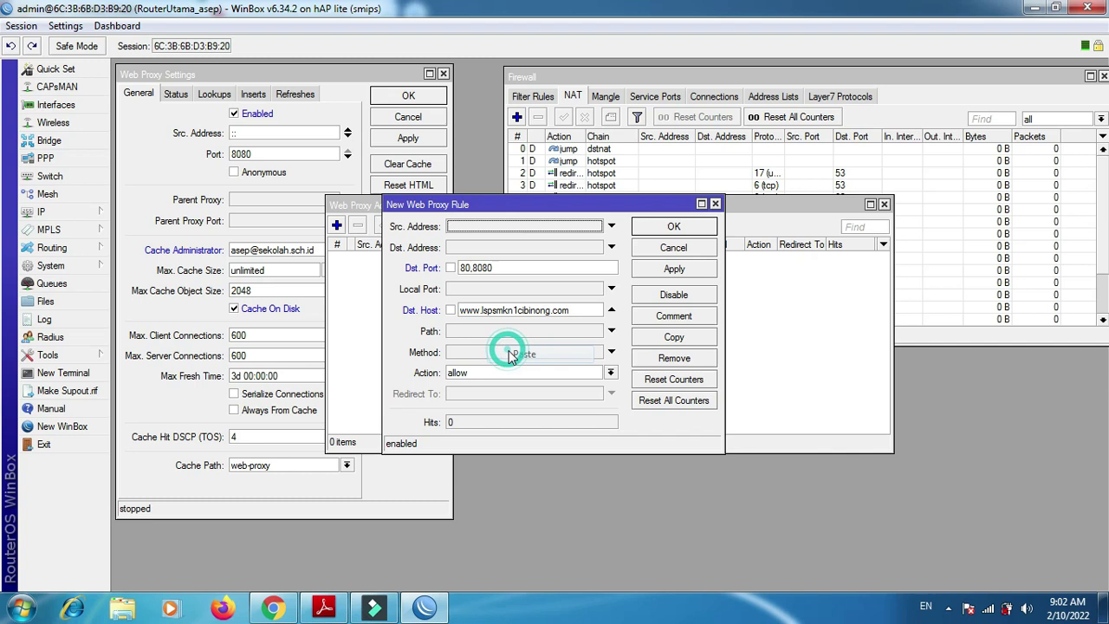
left_click(463, 374)
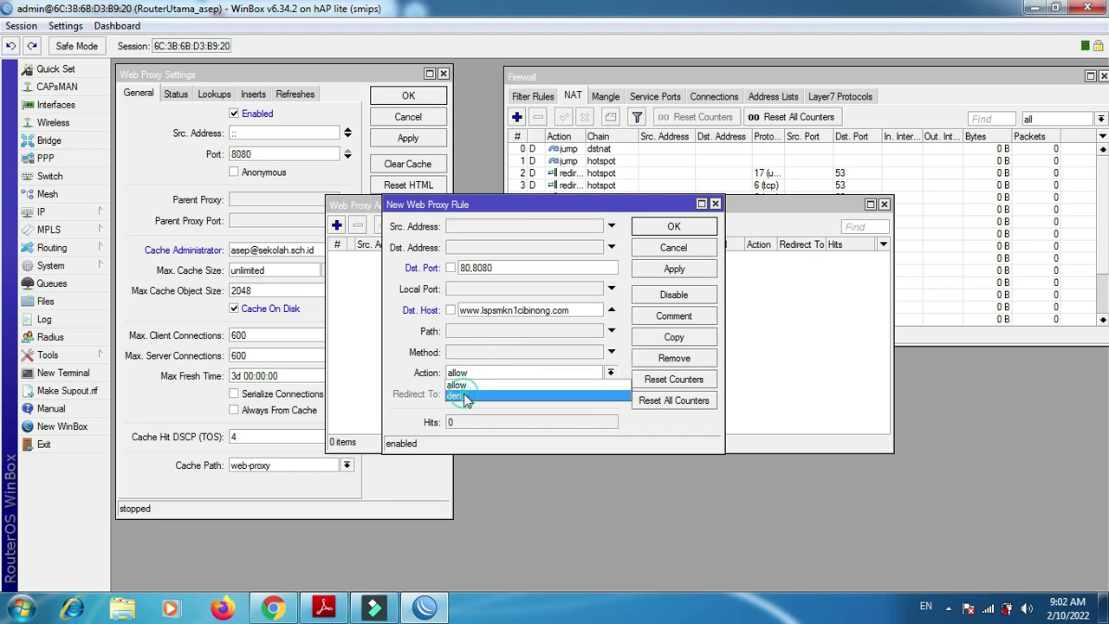
left_click(463, 395)
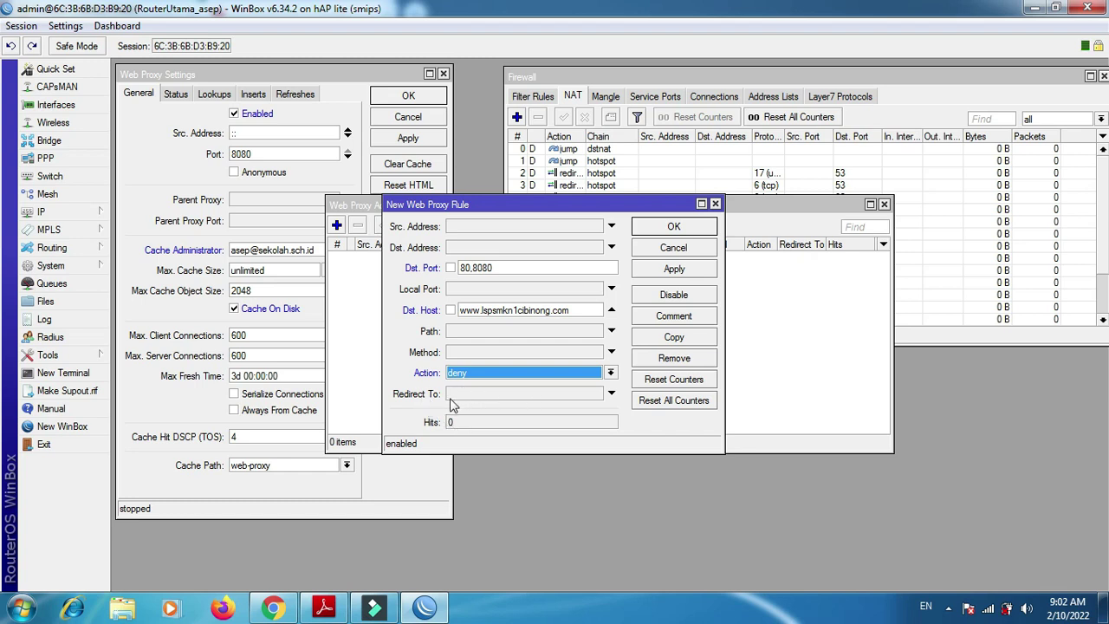
- Copy the YouTube channel link address from the browser page for the redirect
left_click(273, 608)
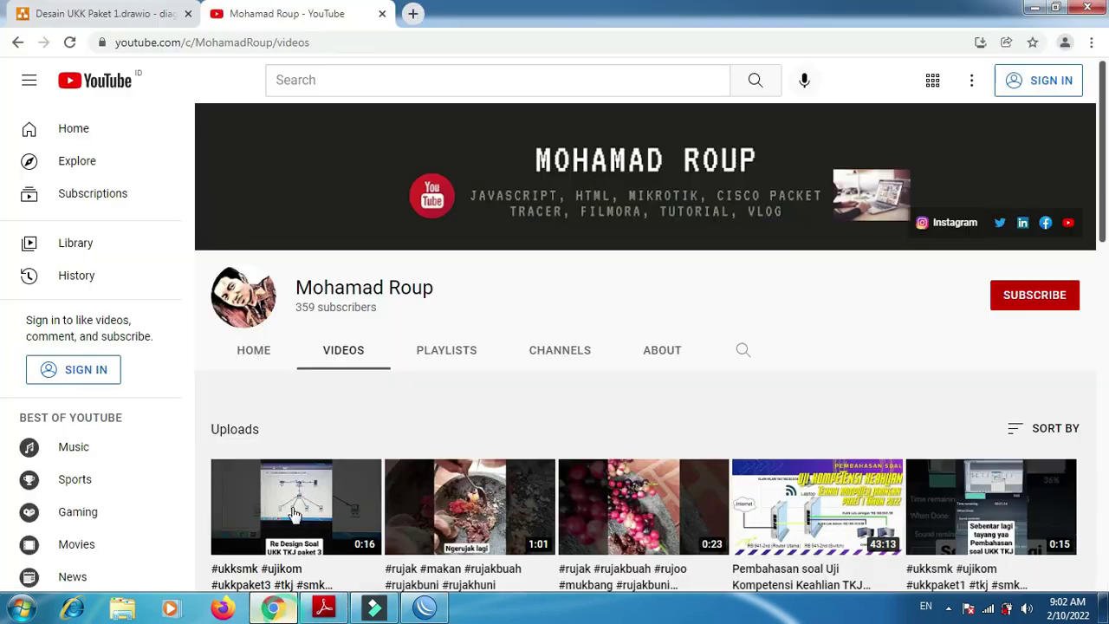
right_click(1074, 229)
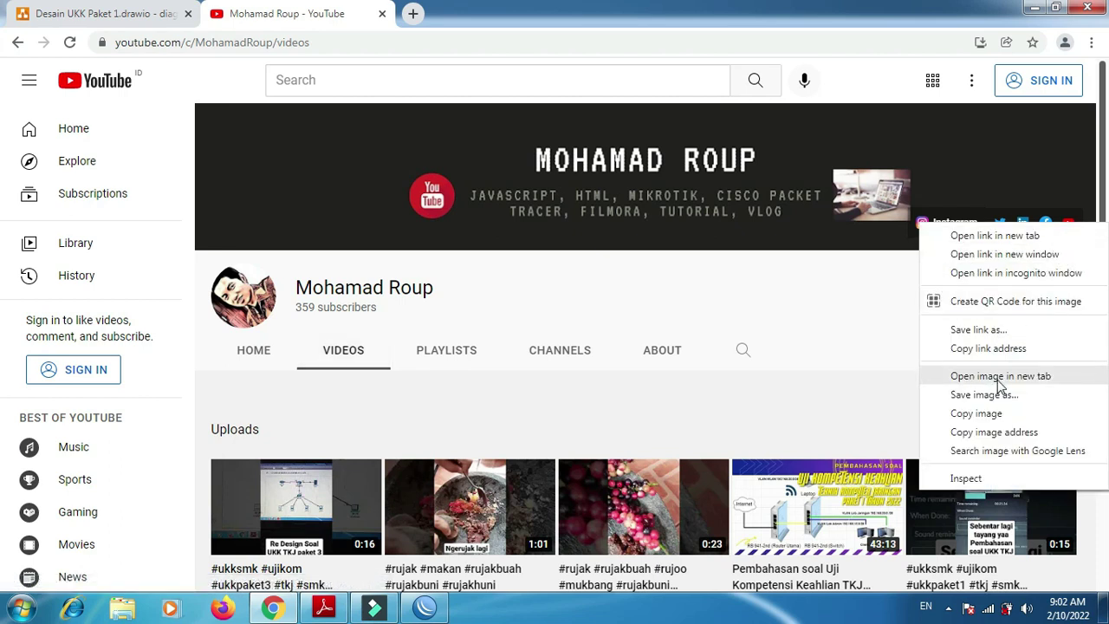
left_click(995, 348)
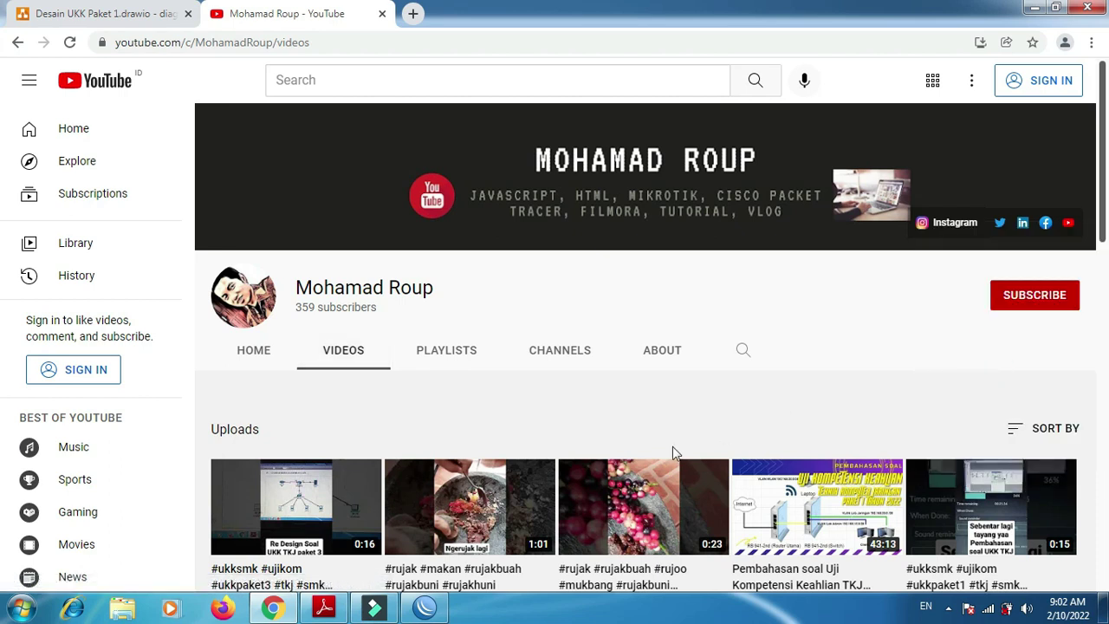
left_click(426, 608)
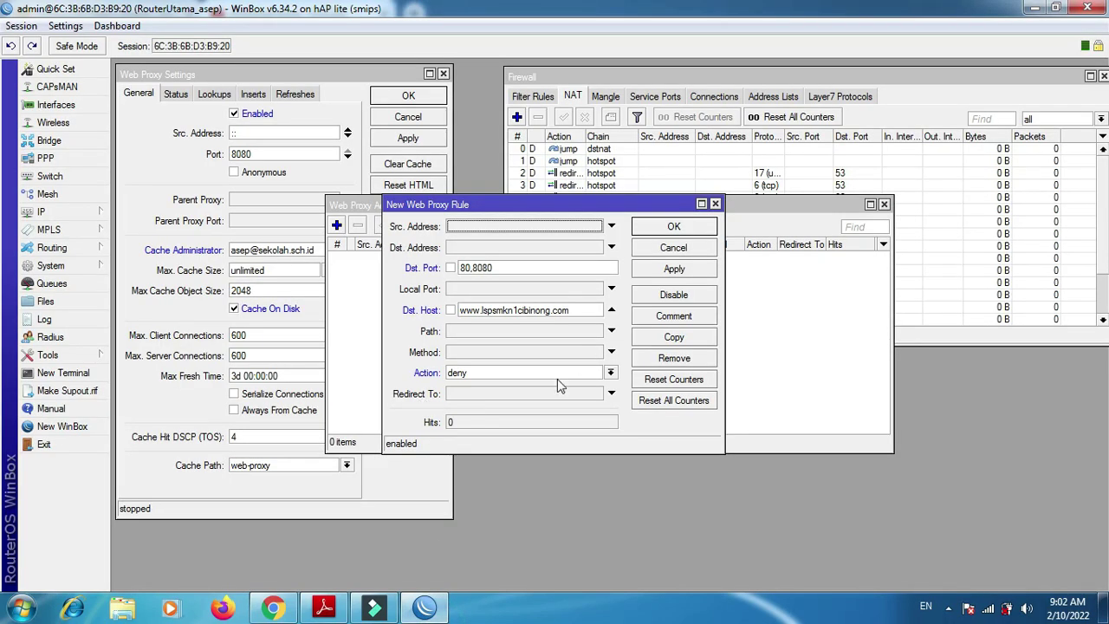
- Paste the YouTube channel link into Redirect To, save the deny rule, and close the access list
right_click(515, 394)
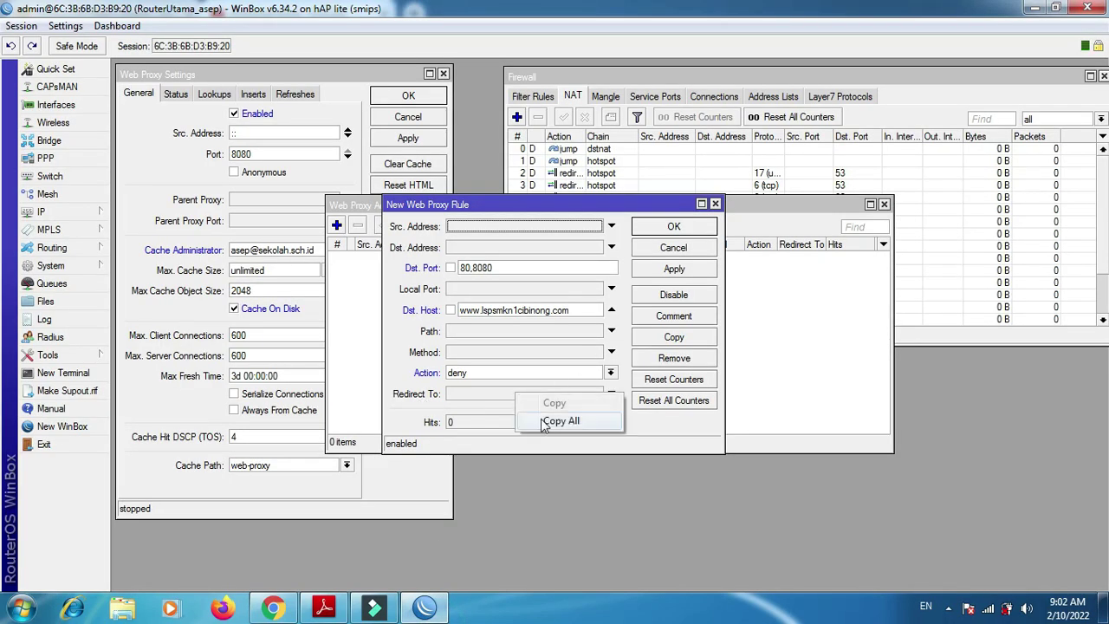
left_click(477, 394)
right_click(481, 393)
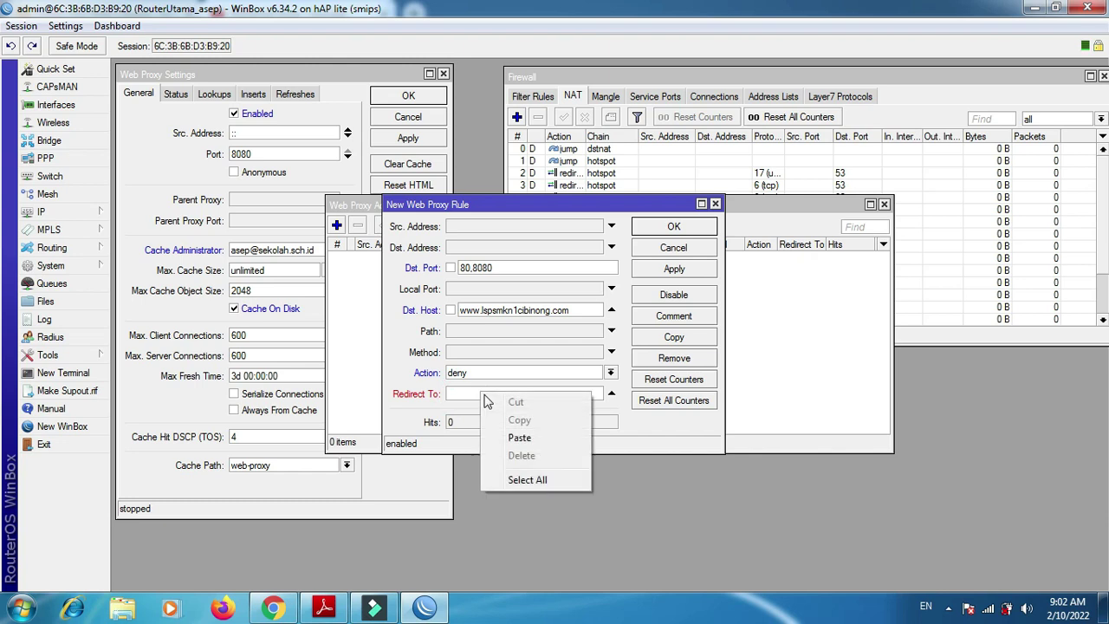
left_click(519, 437)
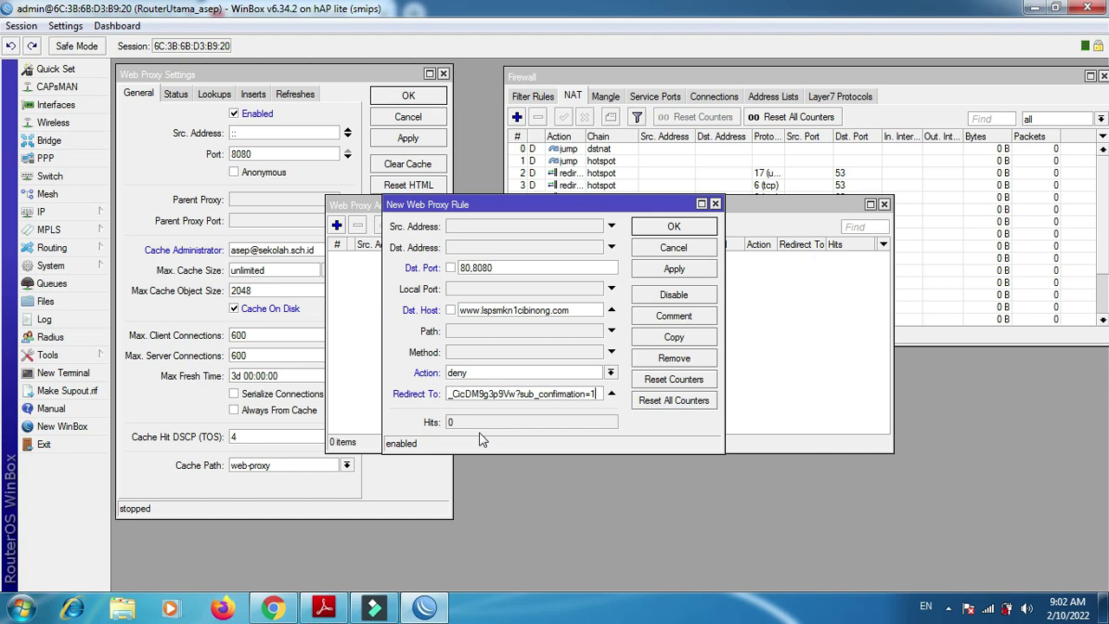
left_click(677, 270)
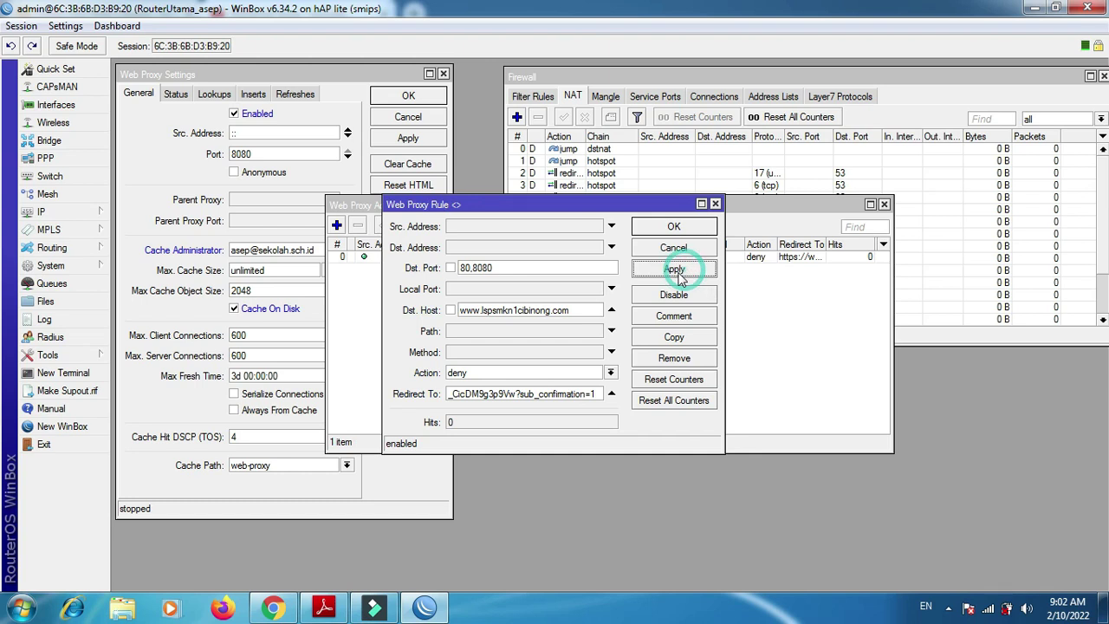
left_click(655, 231)
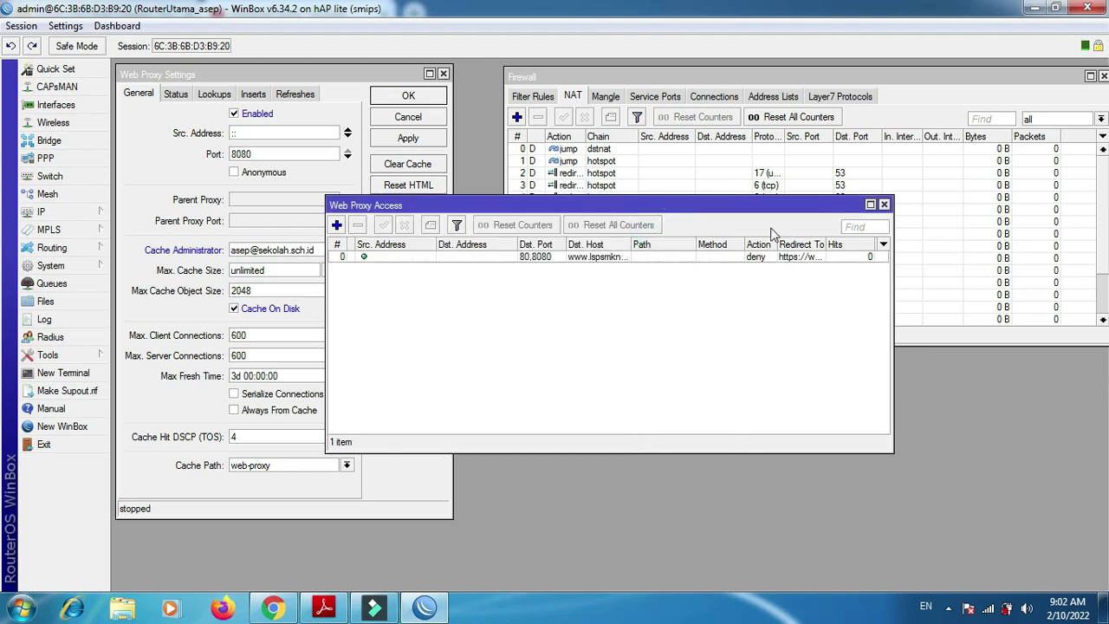
left_click(884, 204)
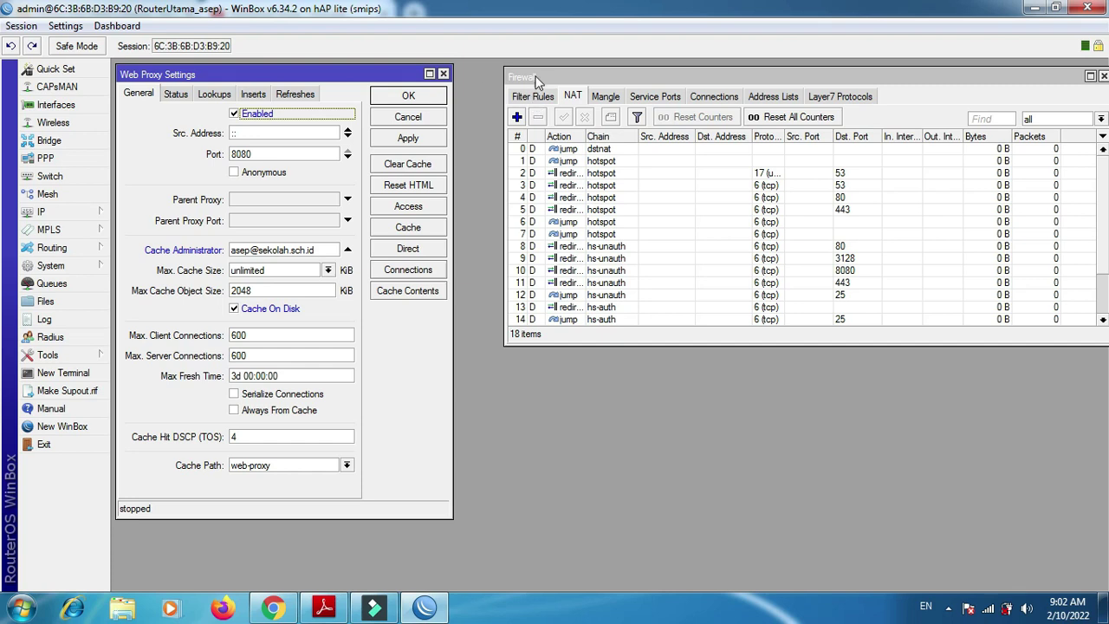
- Add a NAT rule with chain dstnat, protocol tcp and Dst. Port 80,808
left_click(533, 96)
left_click(573, 97)
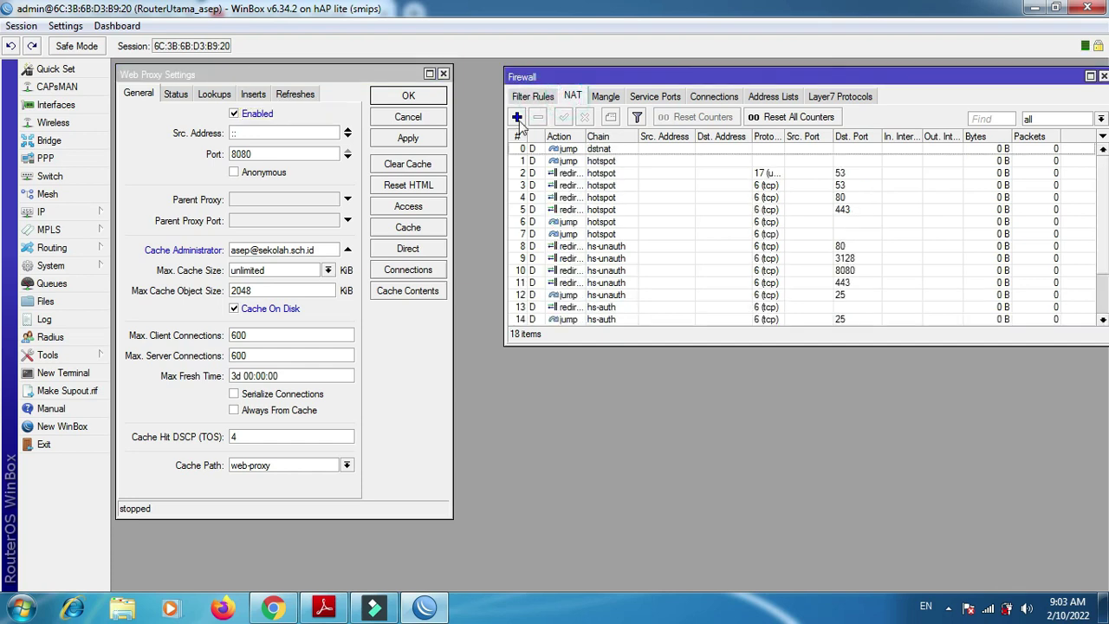
left_click(518, 117)
left_click(502, 89)
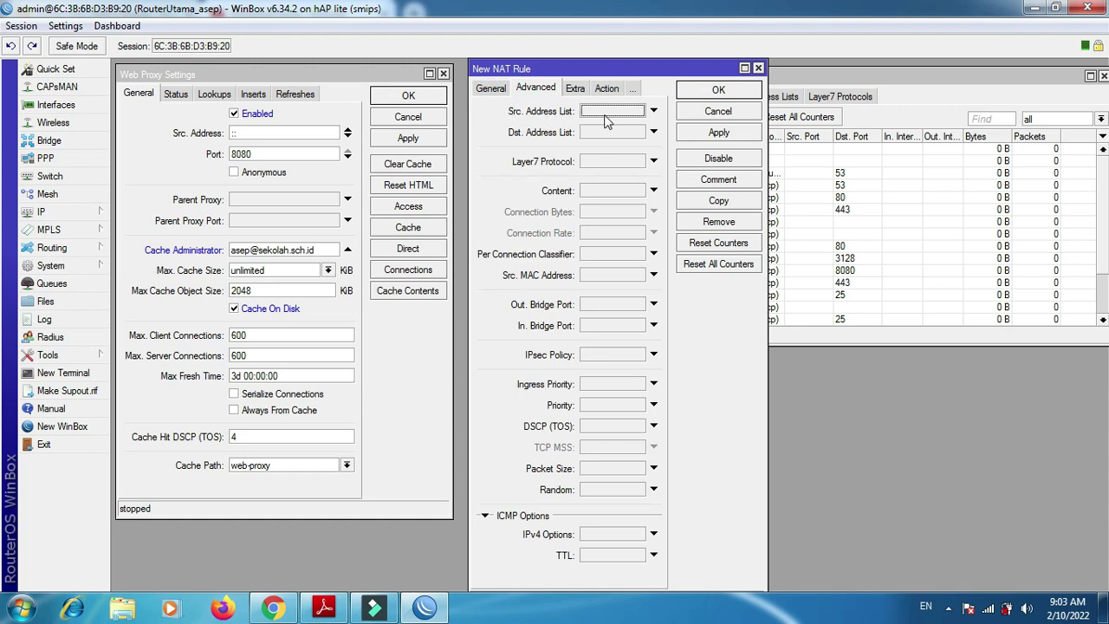
left_click(614, 113)
left_click(488, 91)
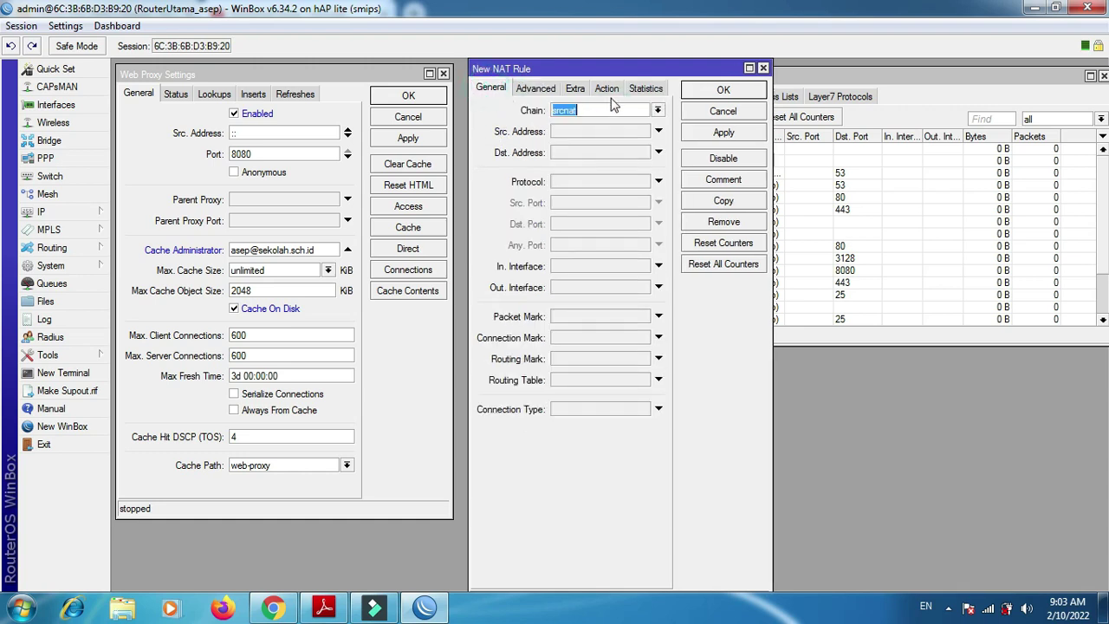
left_click(657, 112)
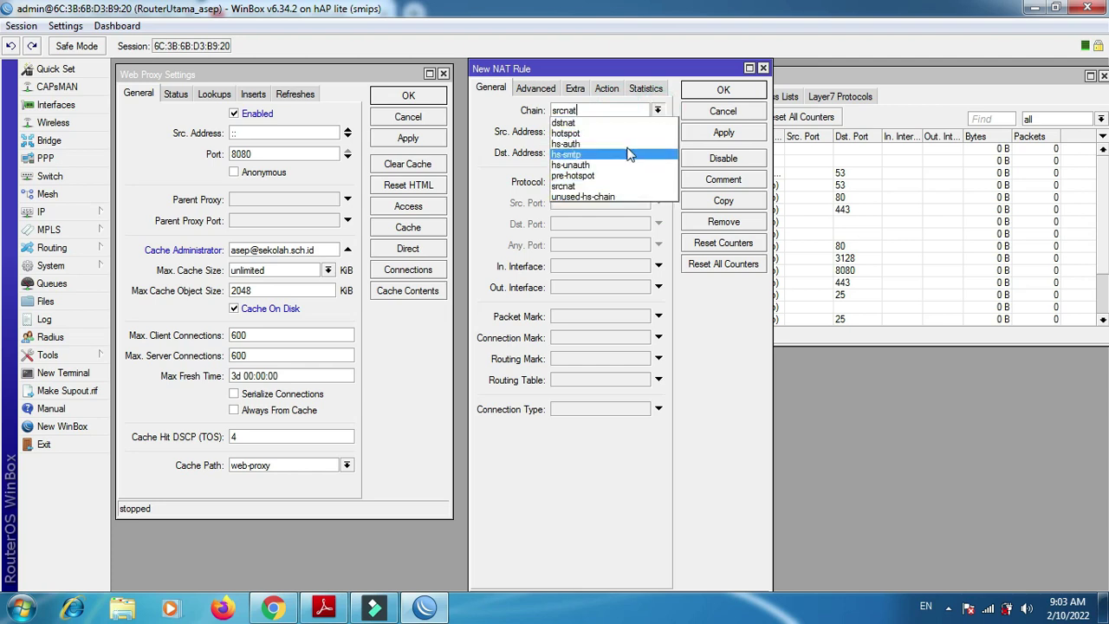
left_click(624, 123)
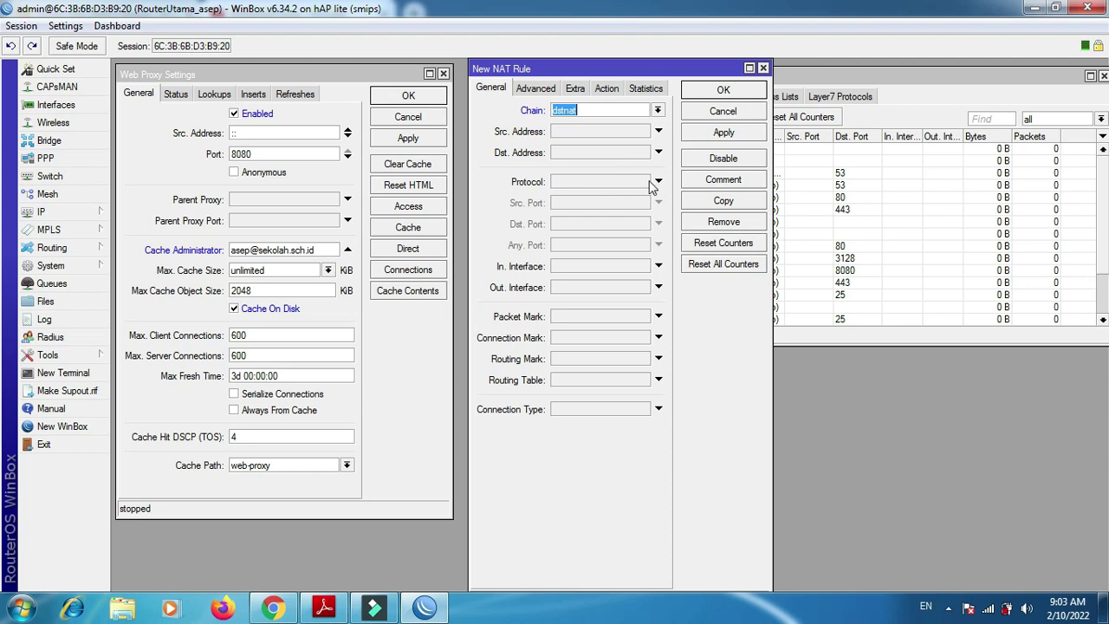
left_click(658, 181)
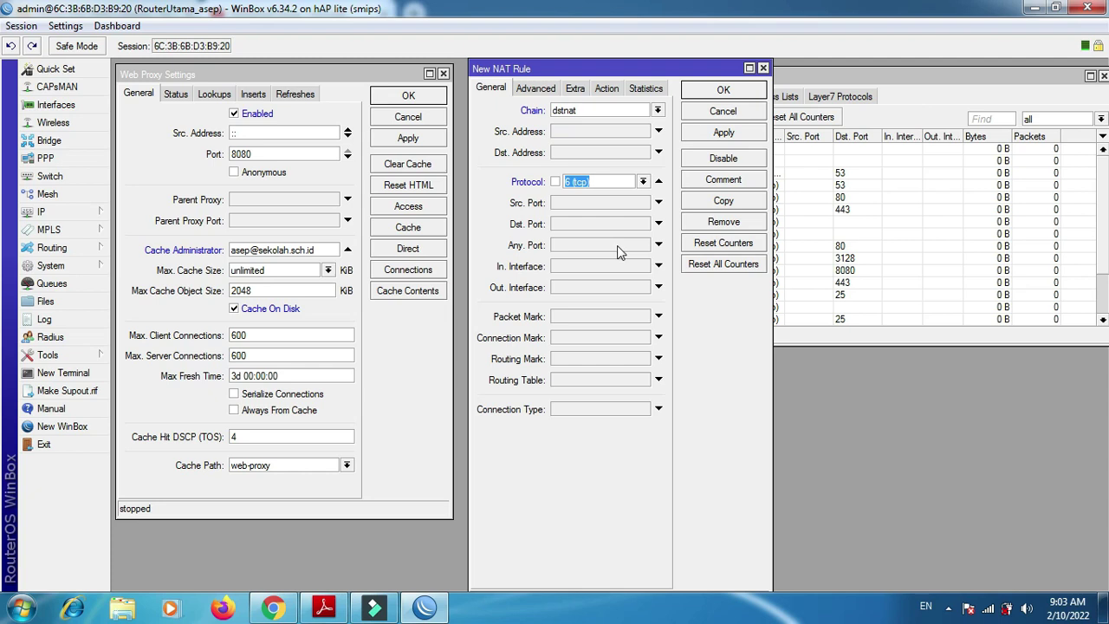
left_click(563, 225)
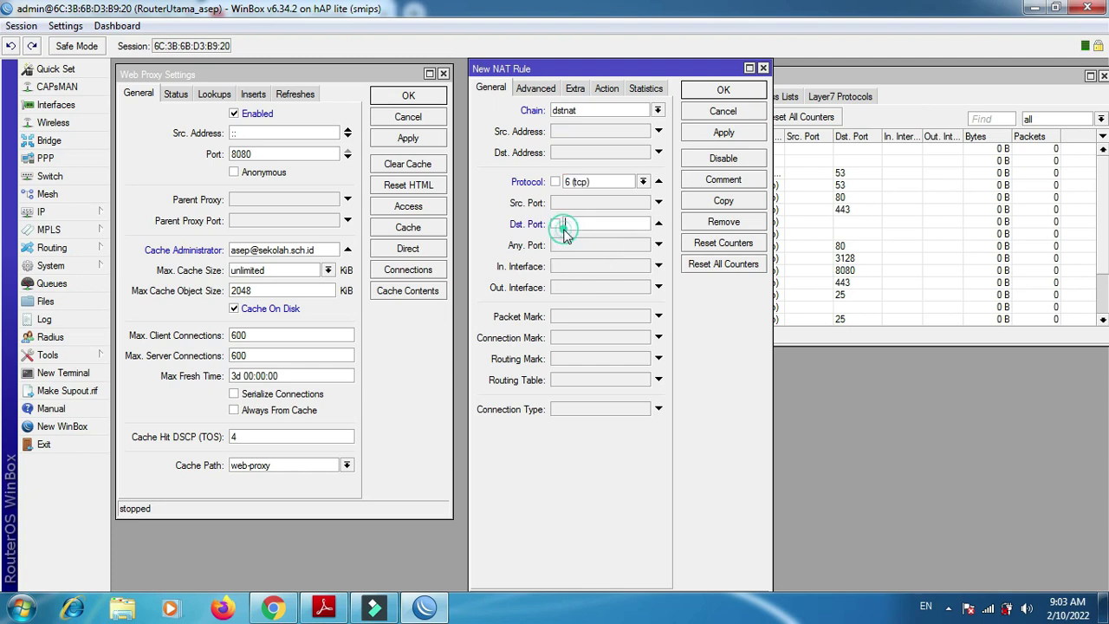
type("80,808")
- Set the NAT rule's action to redirect with To Ports 8080 and save it
left_click(606, 88)
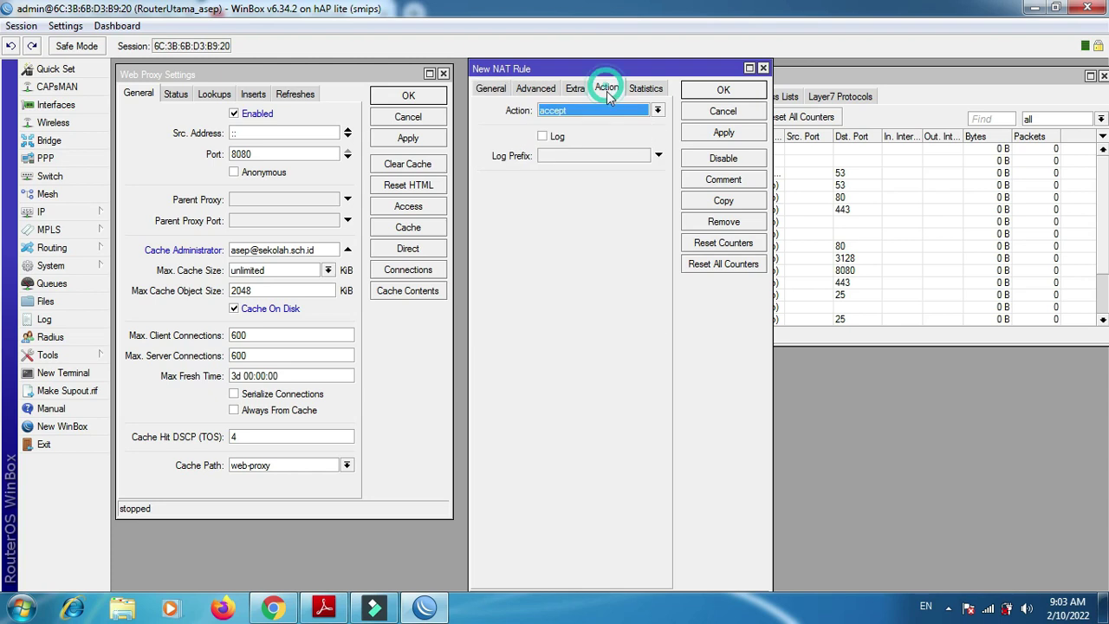
left_click(608, 123)
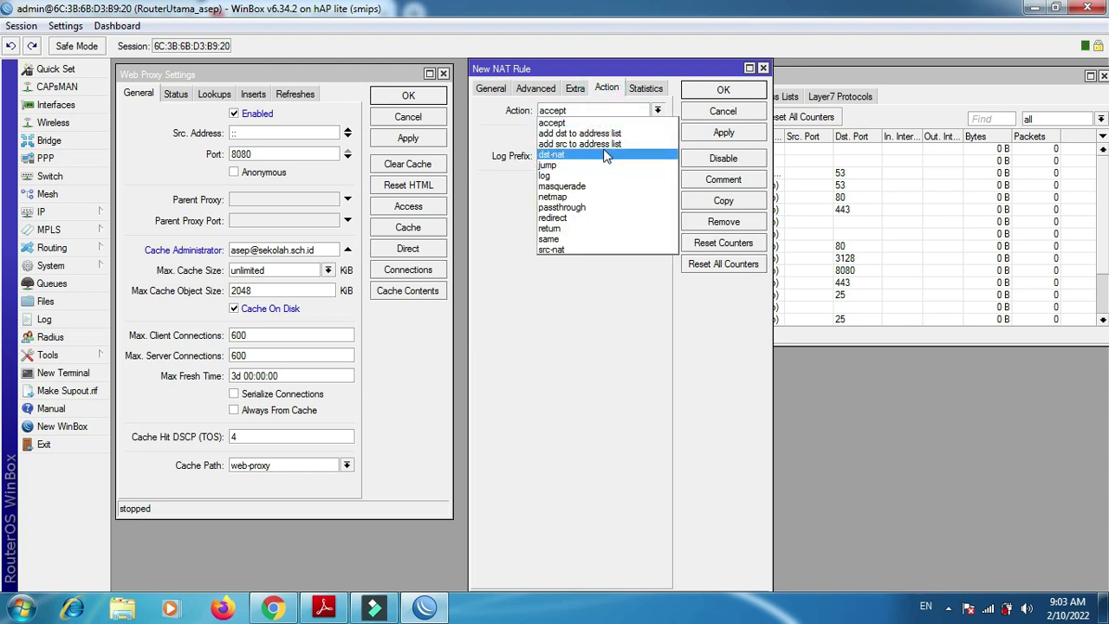
left_click(581, 216)
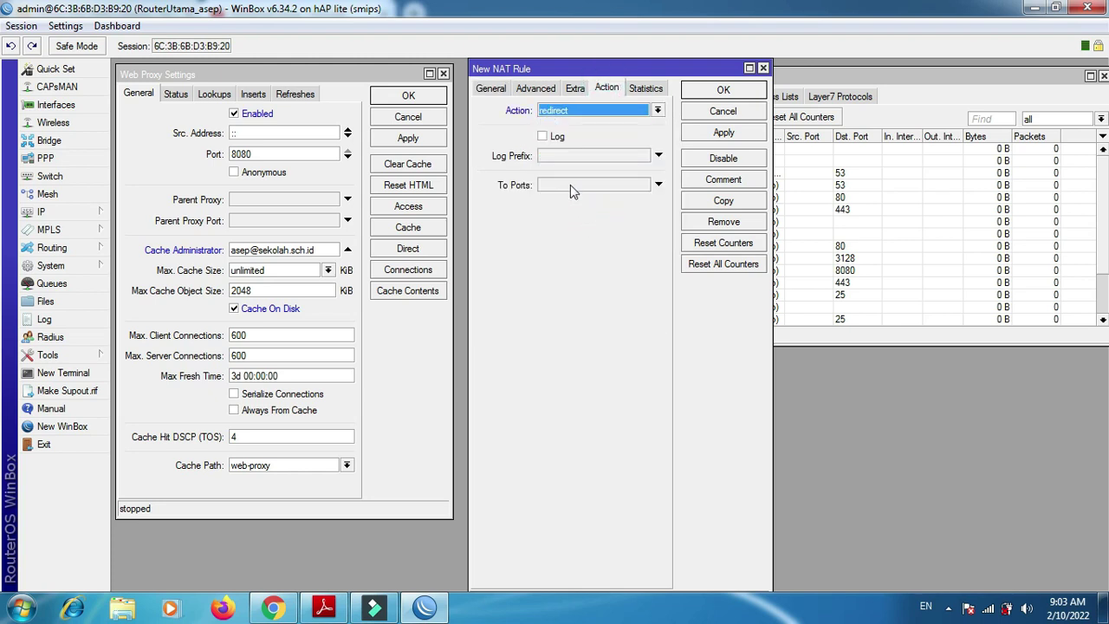
left_click(570, 185)
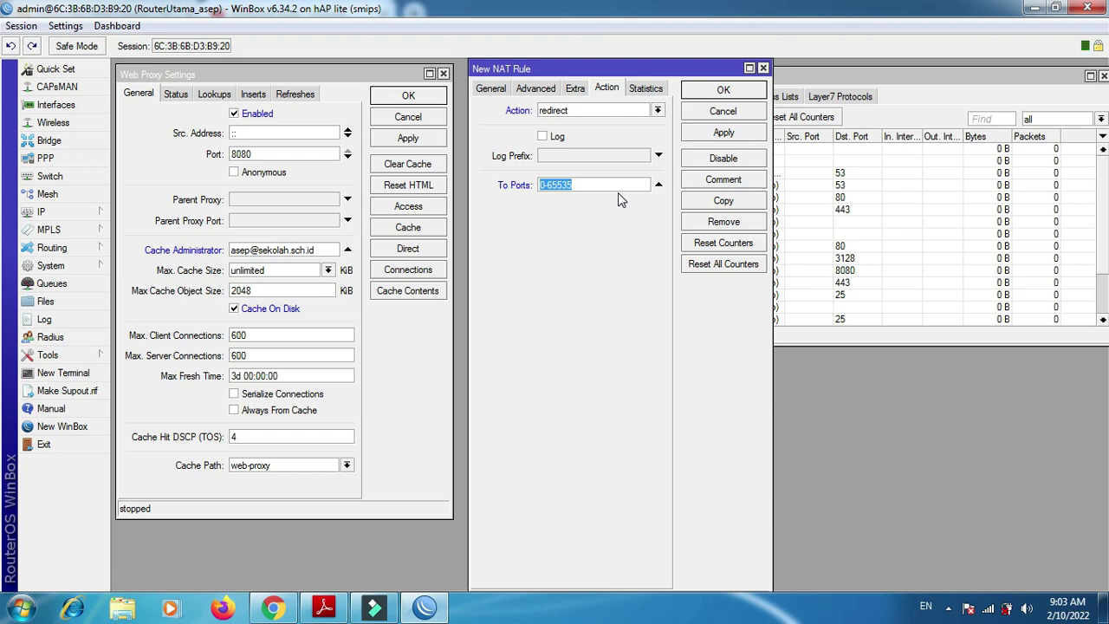
type("8080")
left_click(714, 134)
left_click(706, 90)
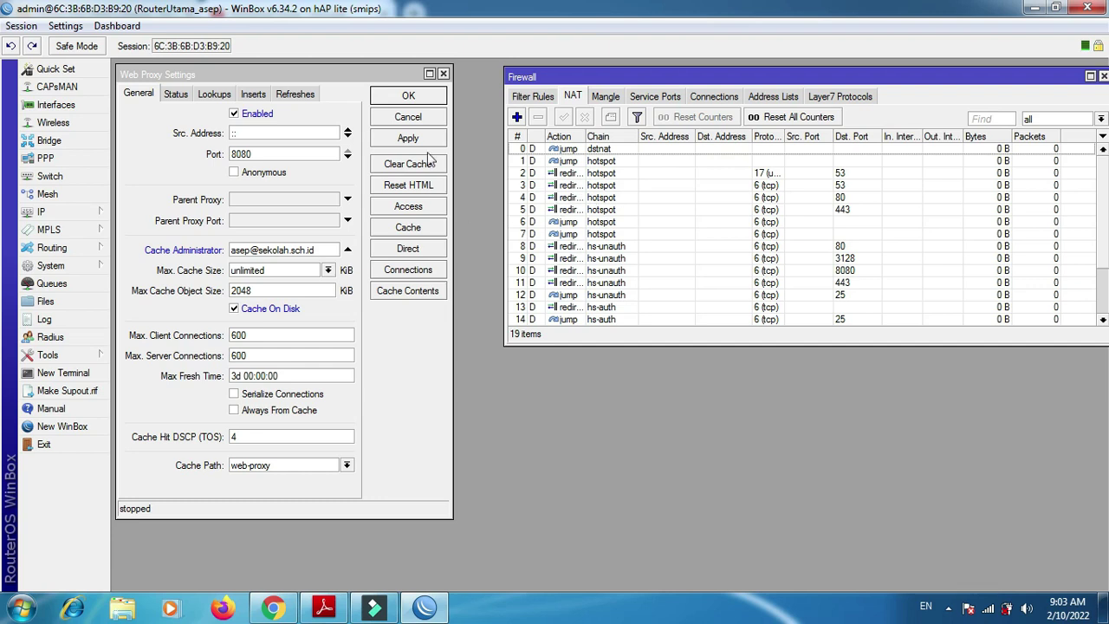
- Close the Web Proxy and Firewall windows, review the PDF's network topology, then return to WinBox
left_click(443, 73)
left_click_drag(972, 81, 775, 94)
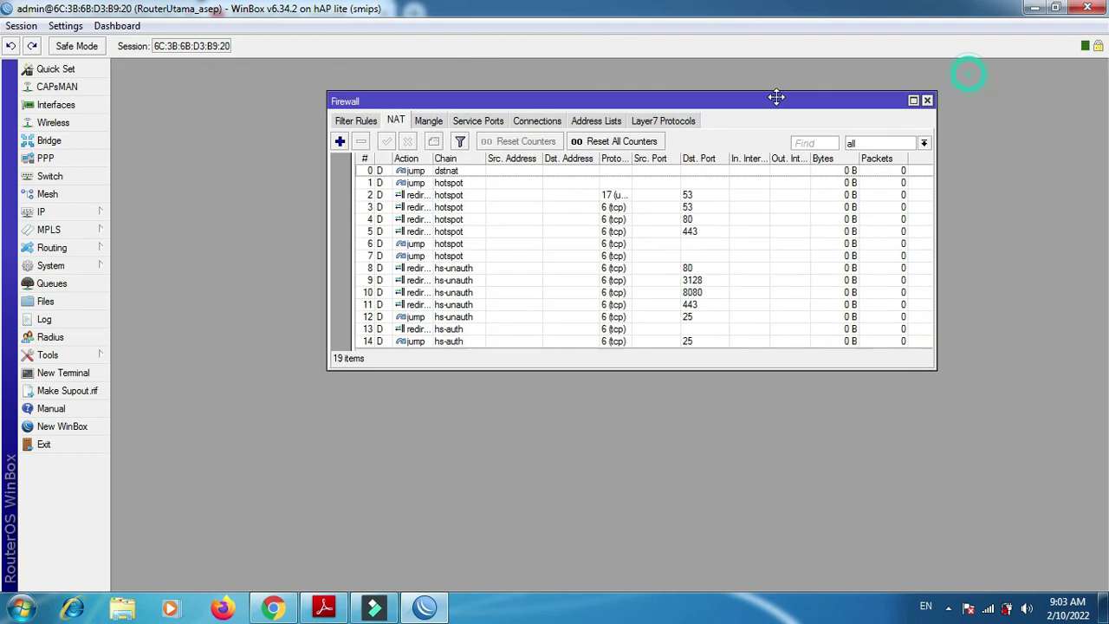
left_click(919, 97)
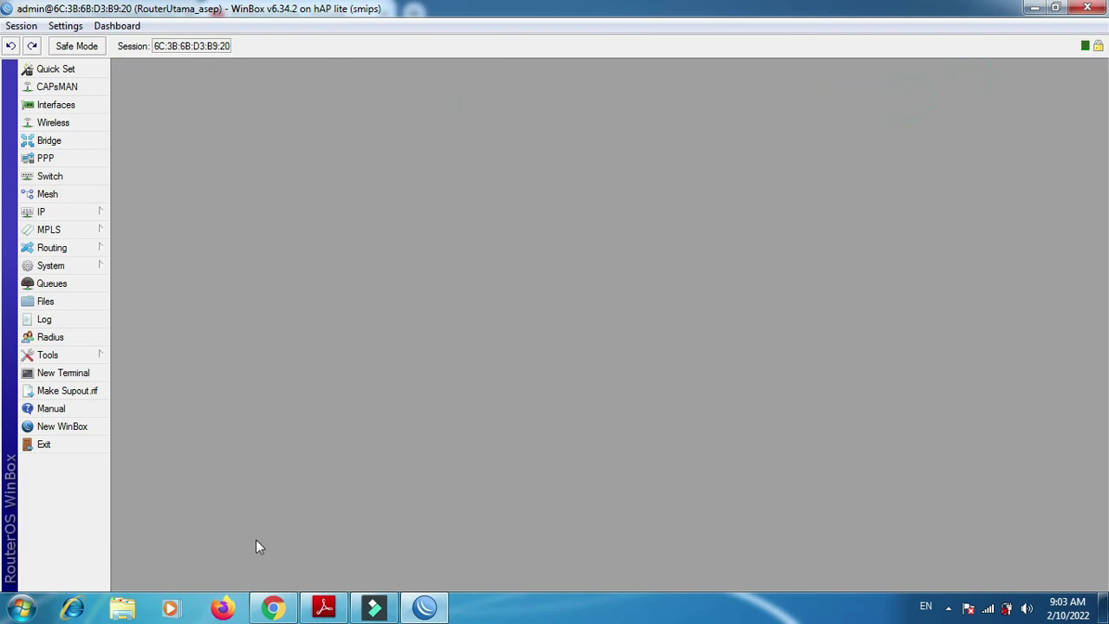
left_click(324, 608)
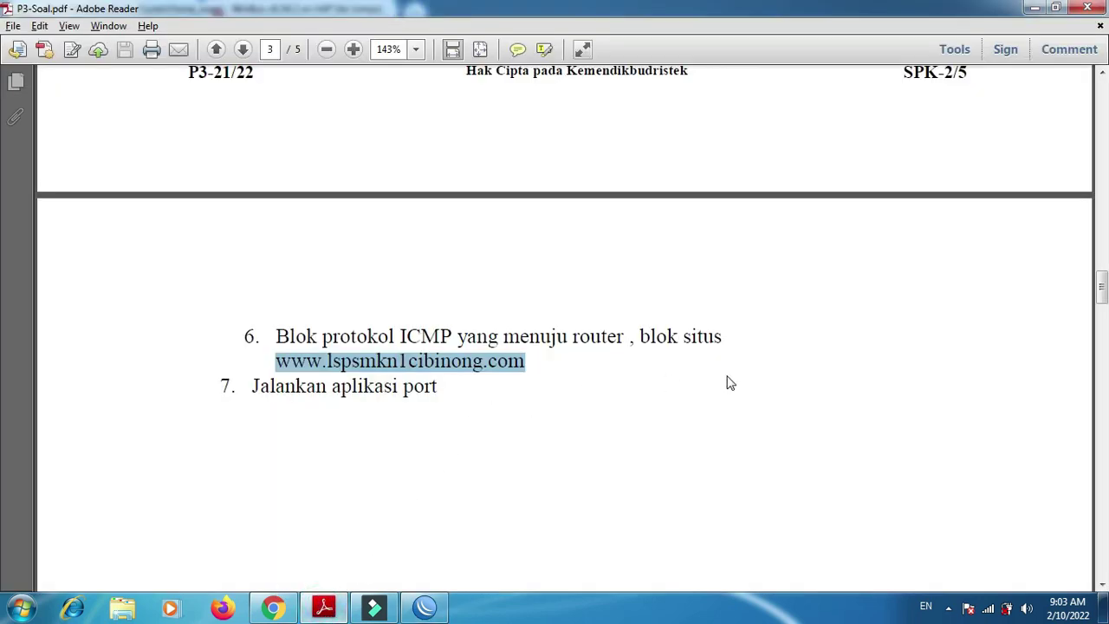
left_click_drag(1103, 294, 1104, 416)
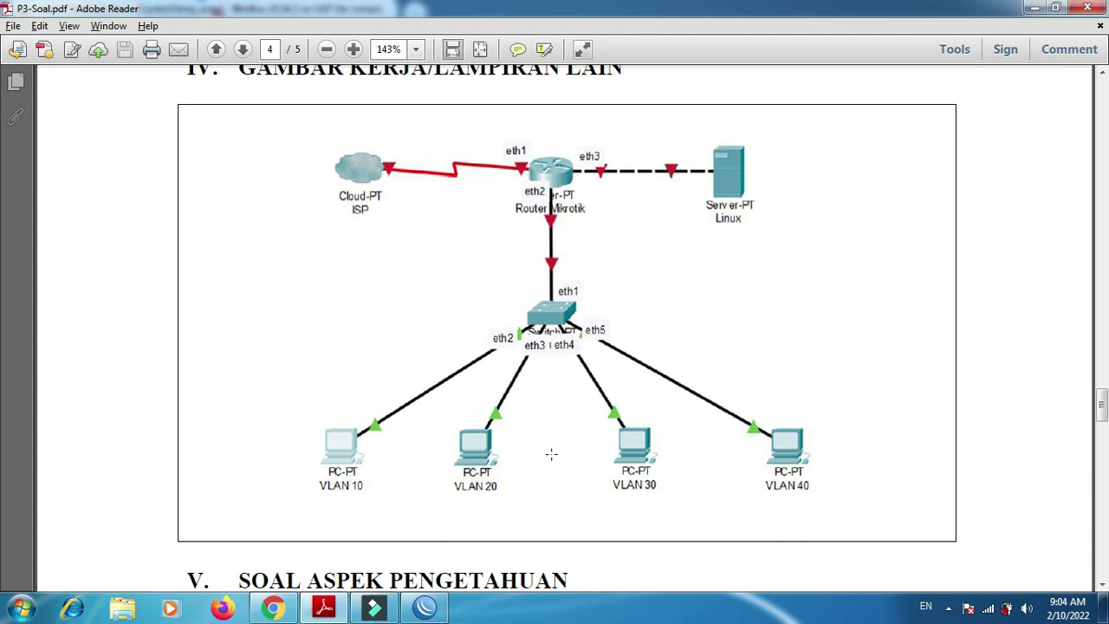
left_click(426, 608)
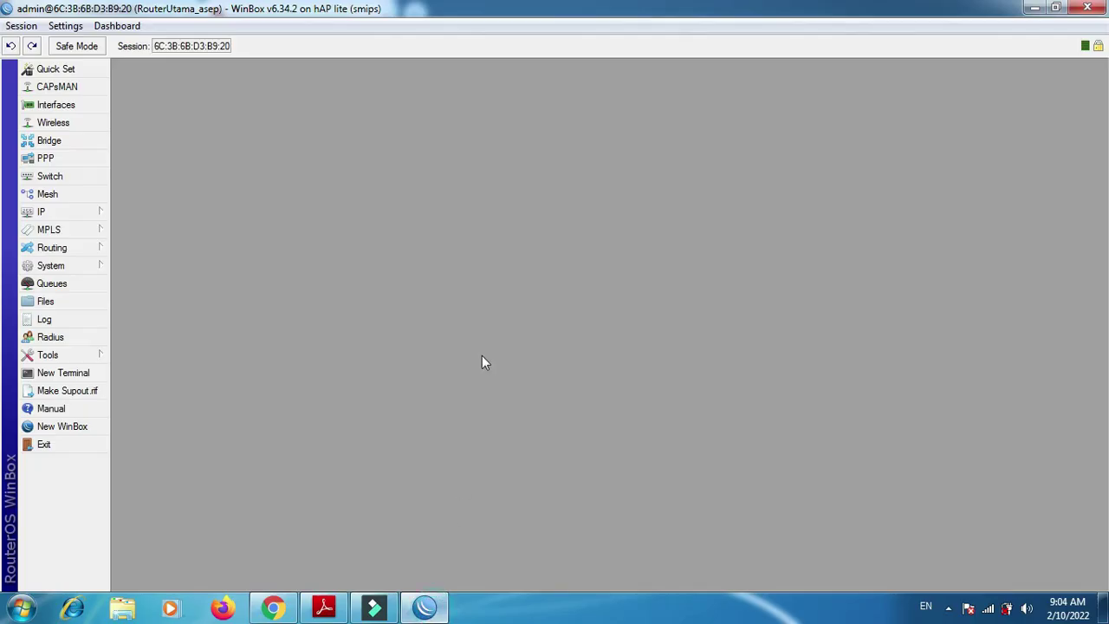
- Close the disconnected WinBox session and relaunch WinBox from the desktop
left_click(61, 105)
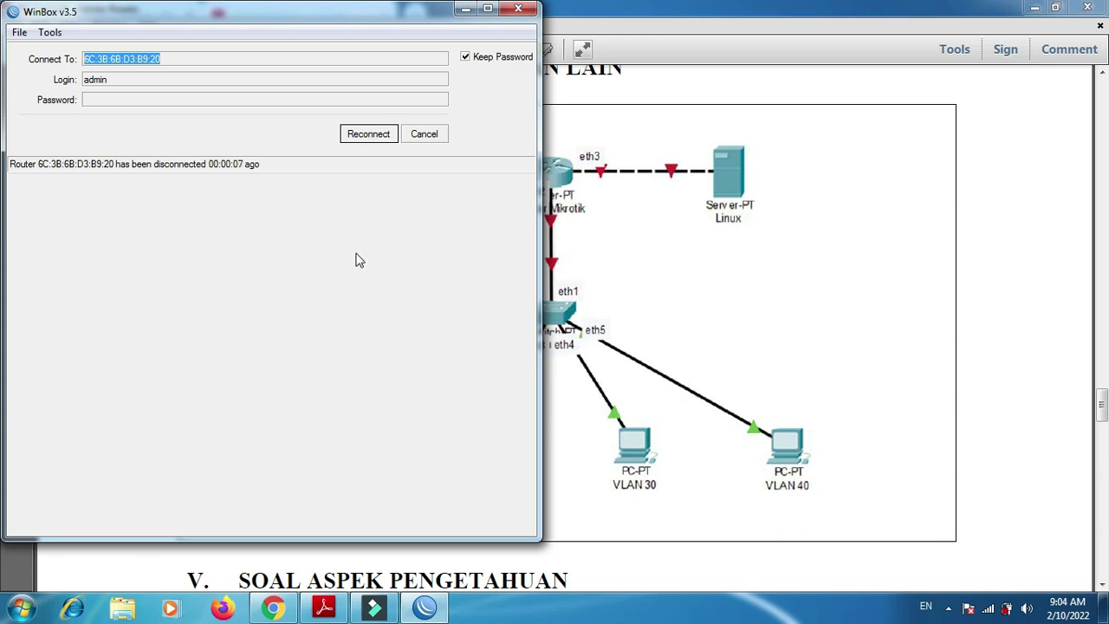
left_click(518, 9)
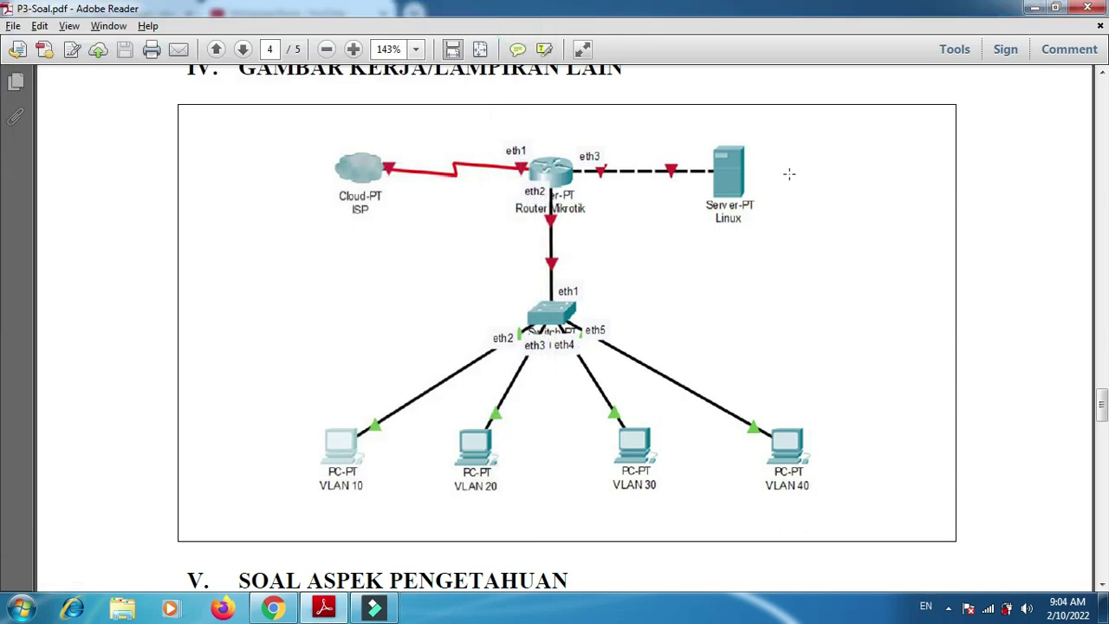
key("super+d")
double_click(156, 373)
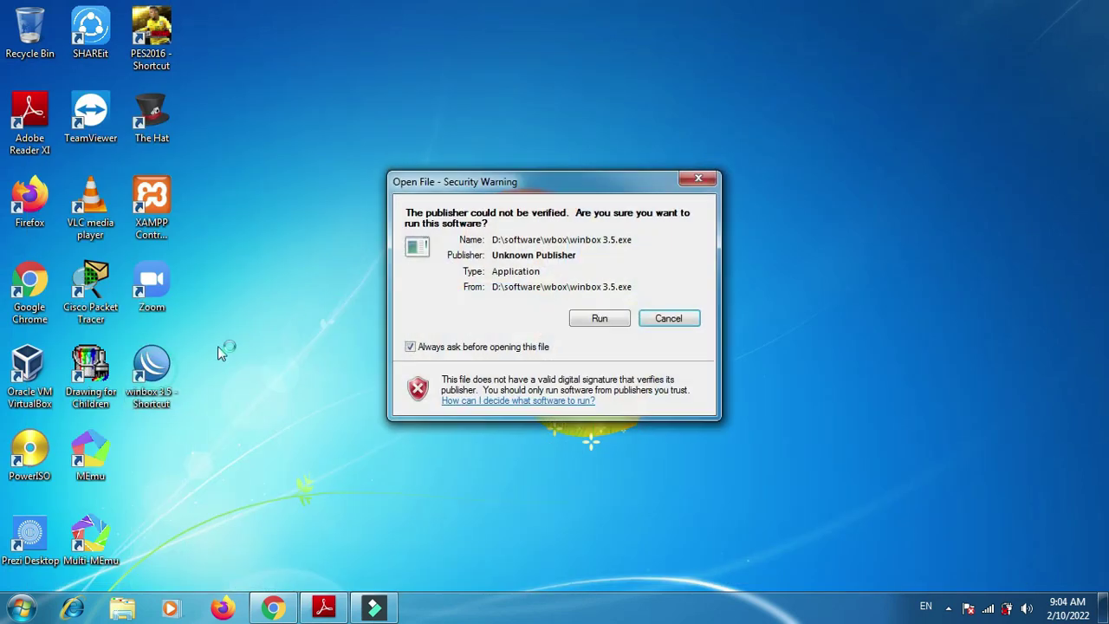
left_click(590, 322)
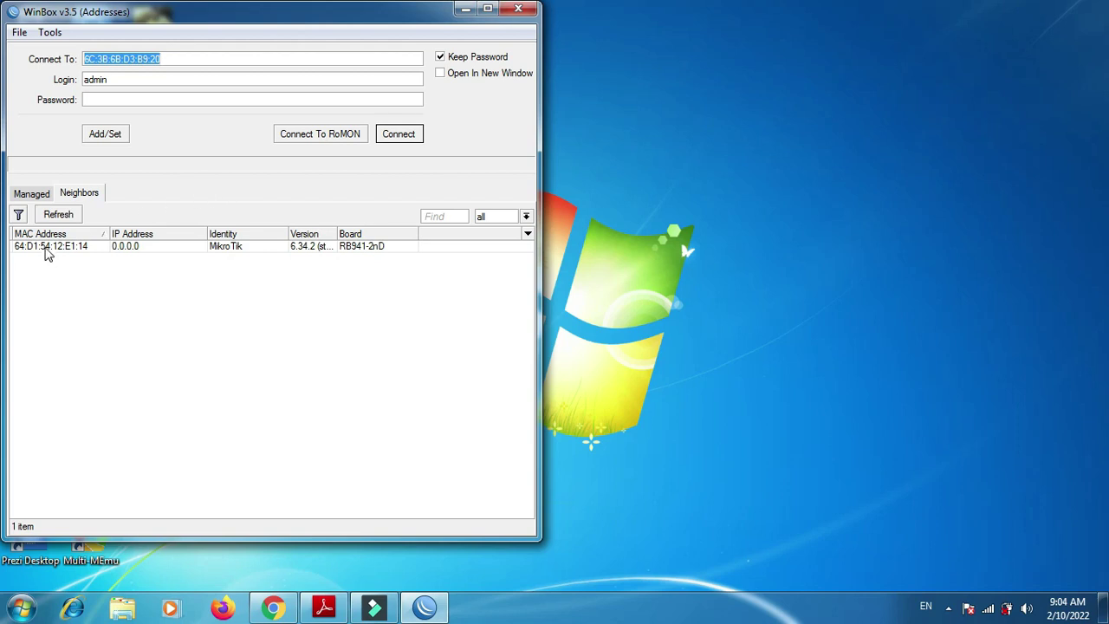
- Connect to the neighbouring hAP lite router by its MAC, maximized, and select wlan1 in Interfaces
left_click(48, 248)
left_click(405, 135)
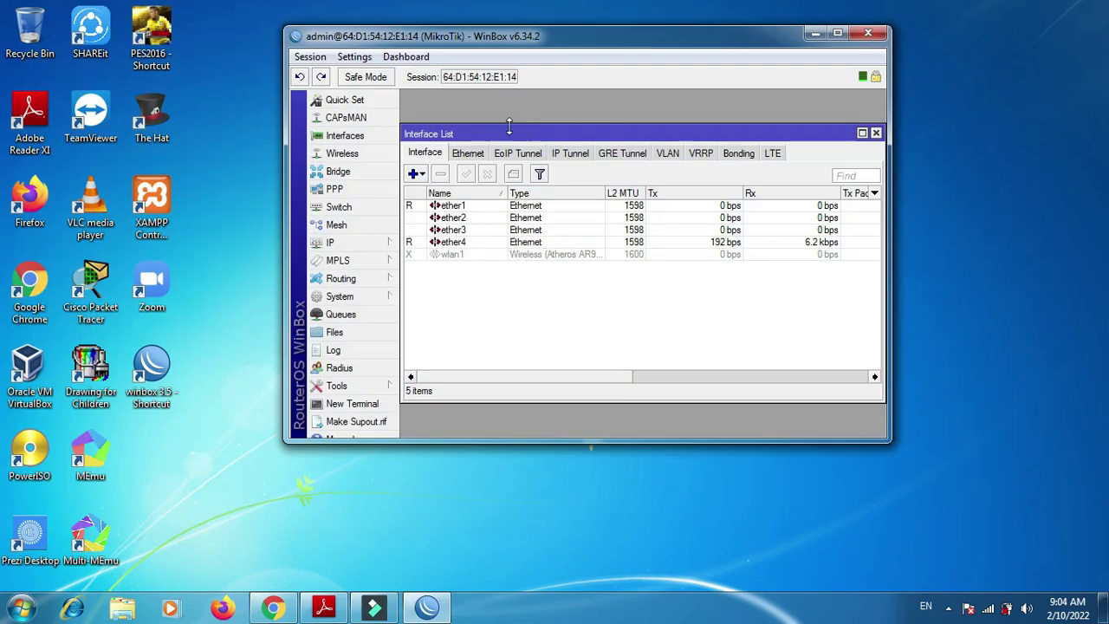
left_click(837, 33)
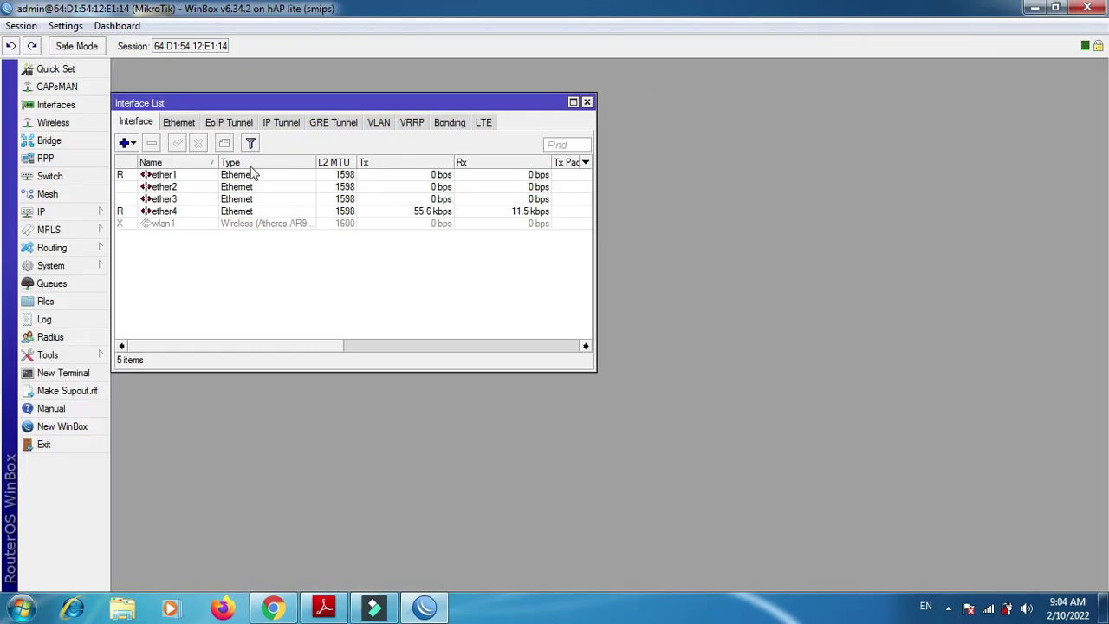
left_click(166, 226)
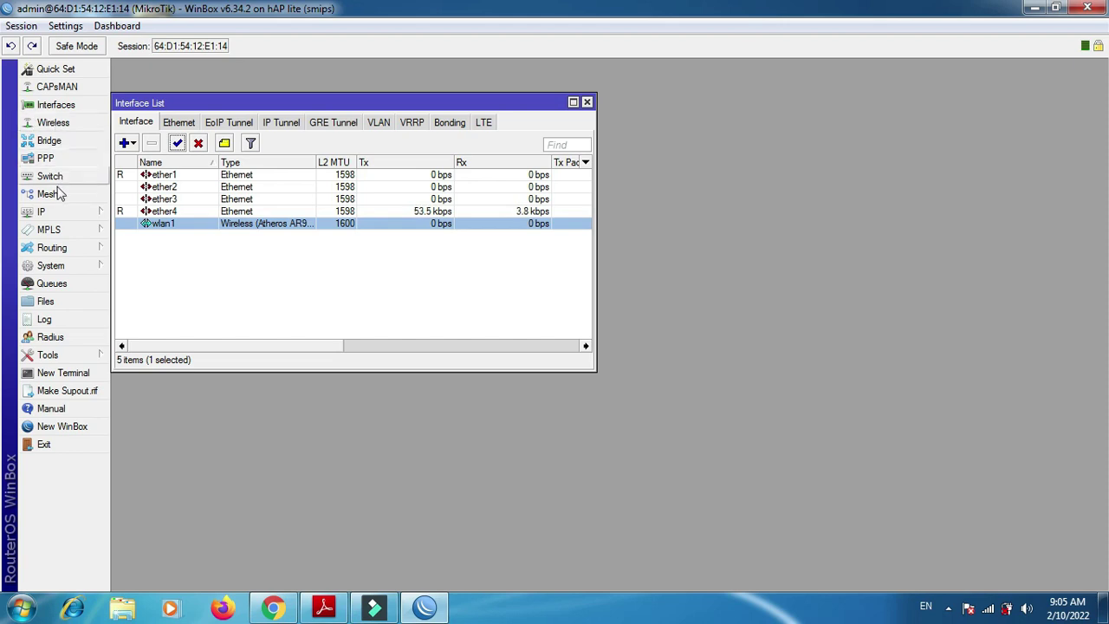
- Change the router's identity from MikroTik to Switch_asep in System > Identity
left_click(60, 265)
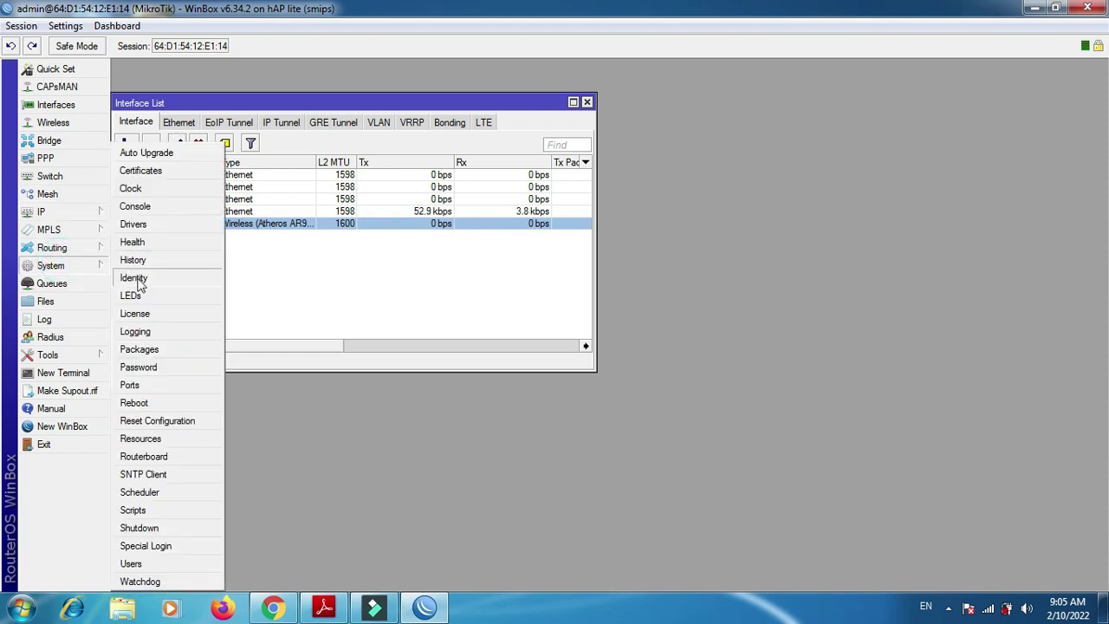
left_click(135, 279)
type("Switch")
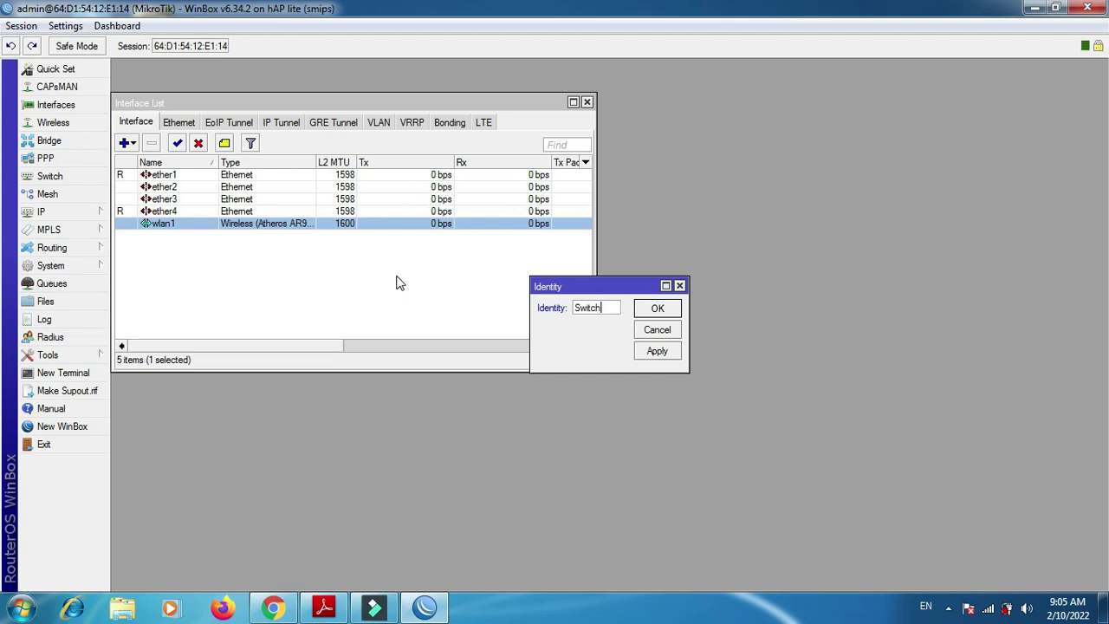
type("_asep")
key("Return")
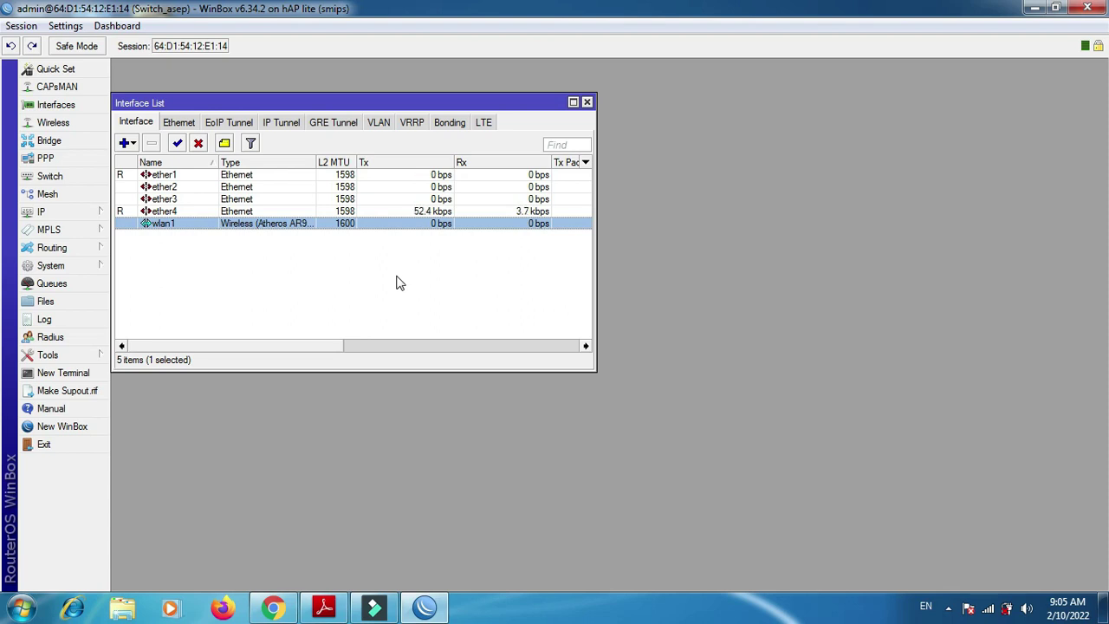
- Create a bridge named bridge_asep and start a new bridge port for ether1
left_click(587, 103)
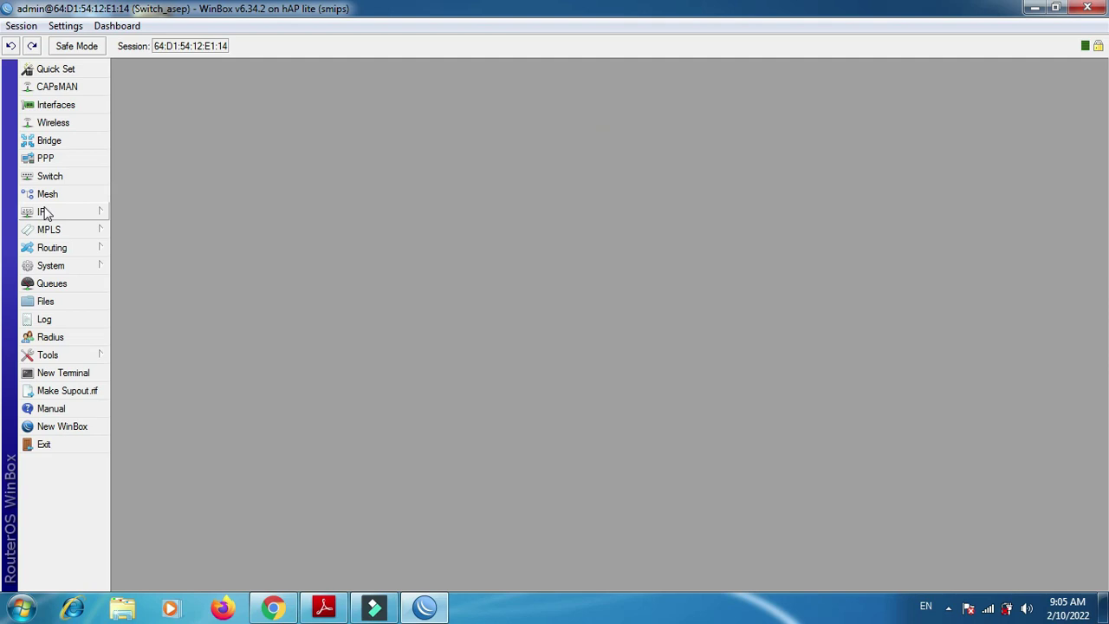
left_click(66, 144)
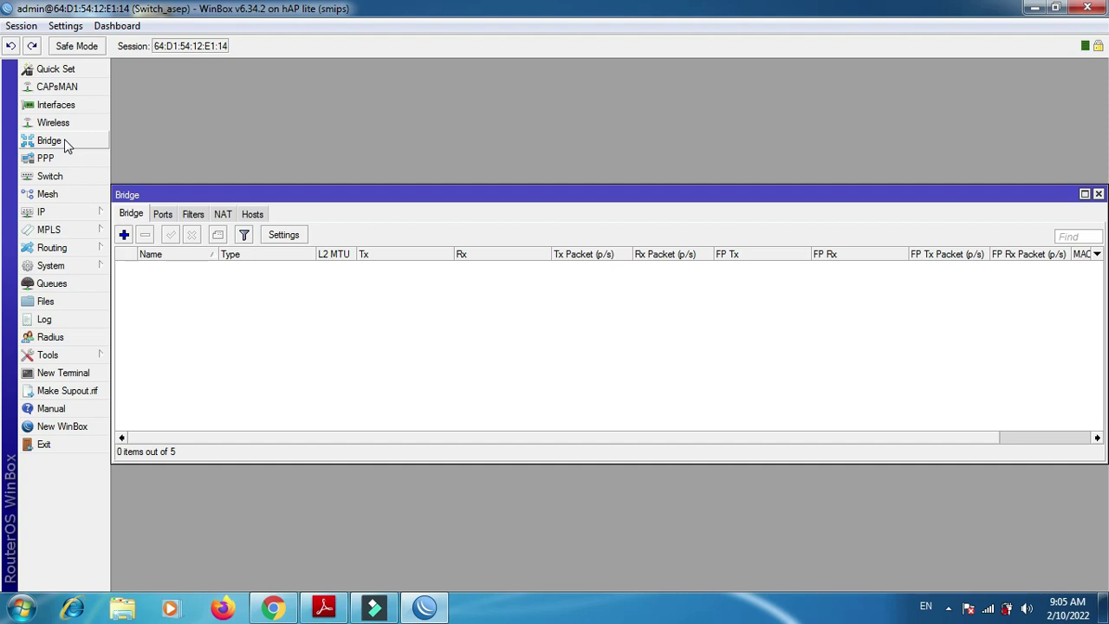
left_click(123, 235)
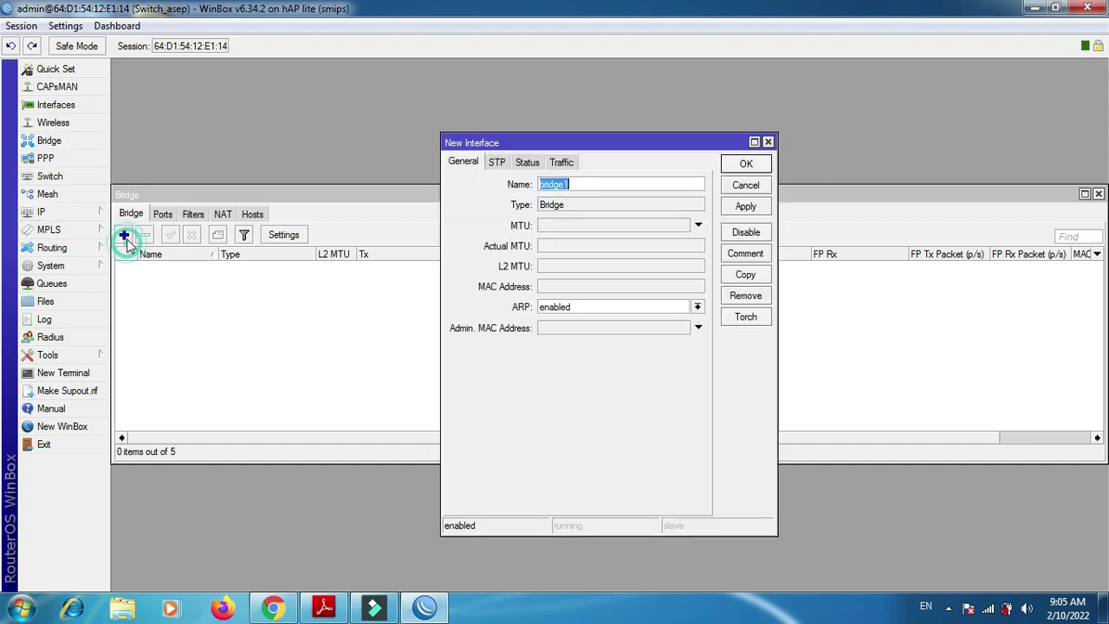
left_click(602, 189)
key("Return")
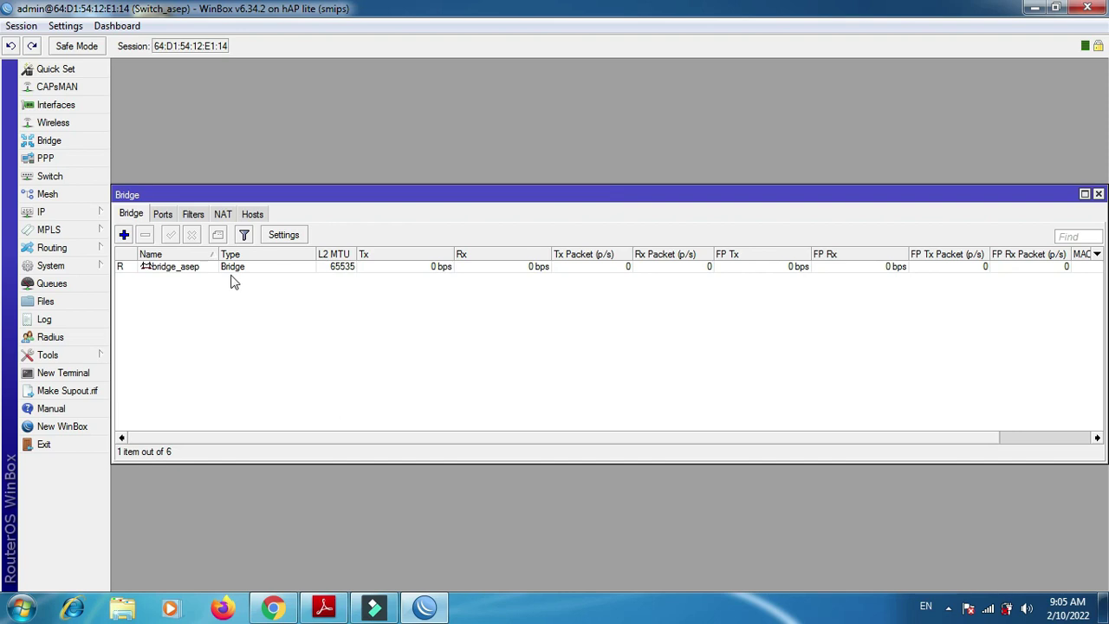
left_click(165, 215)
left_click(124, 235)
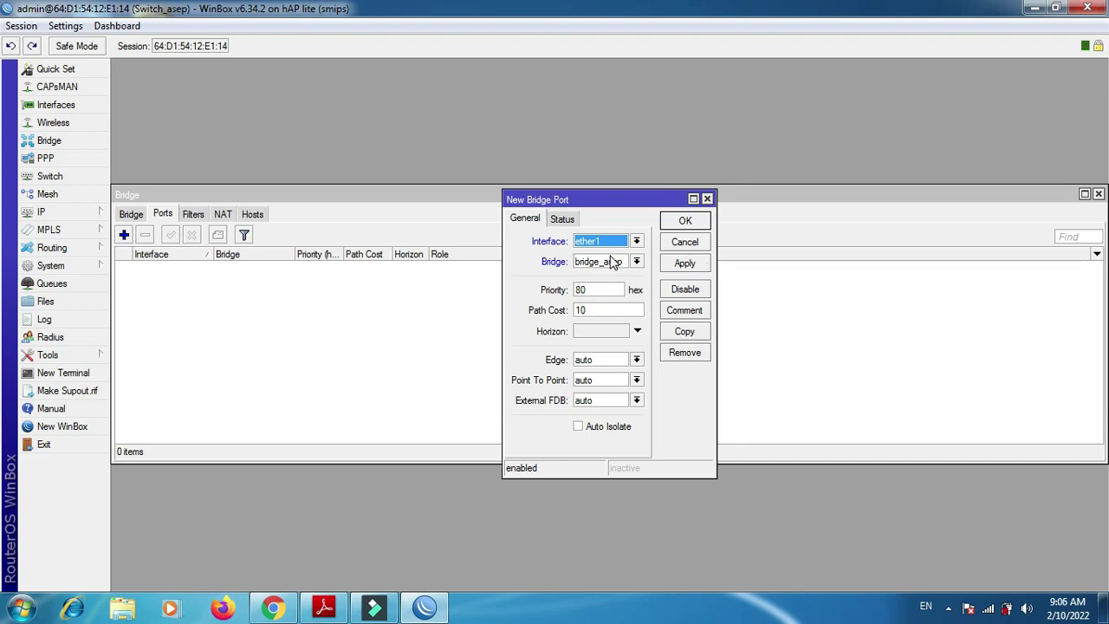
- Add ether1 and ether2 as ports of bridge_asep
left_click(680, 267)
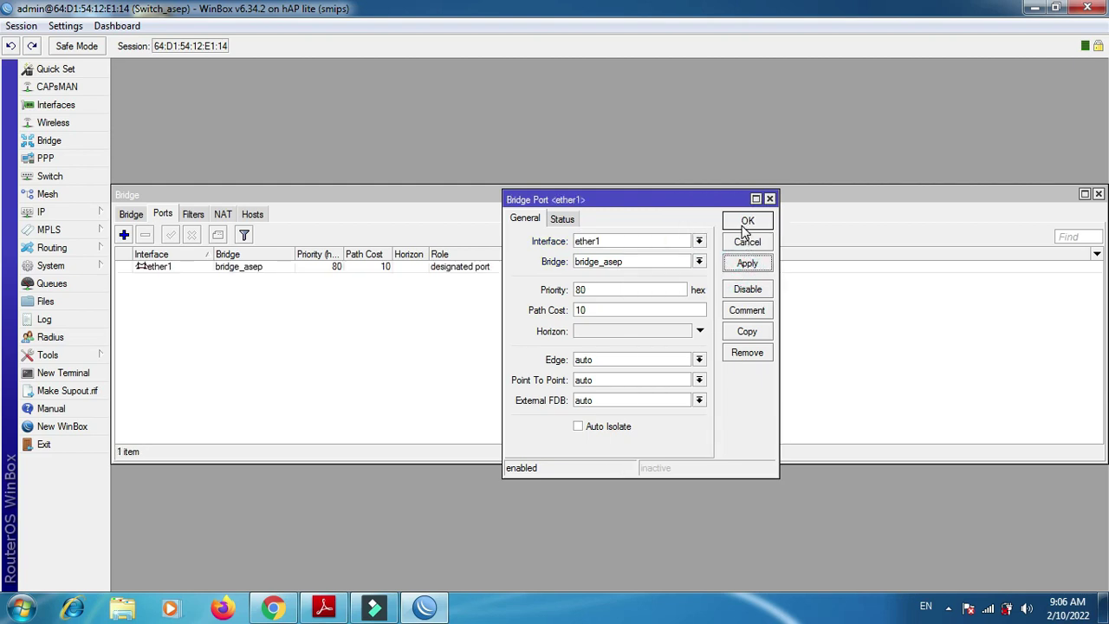
left_click(746, 224)
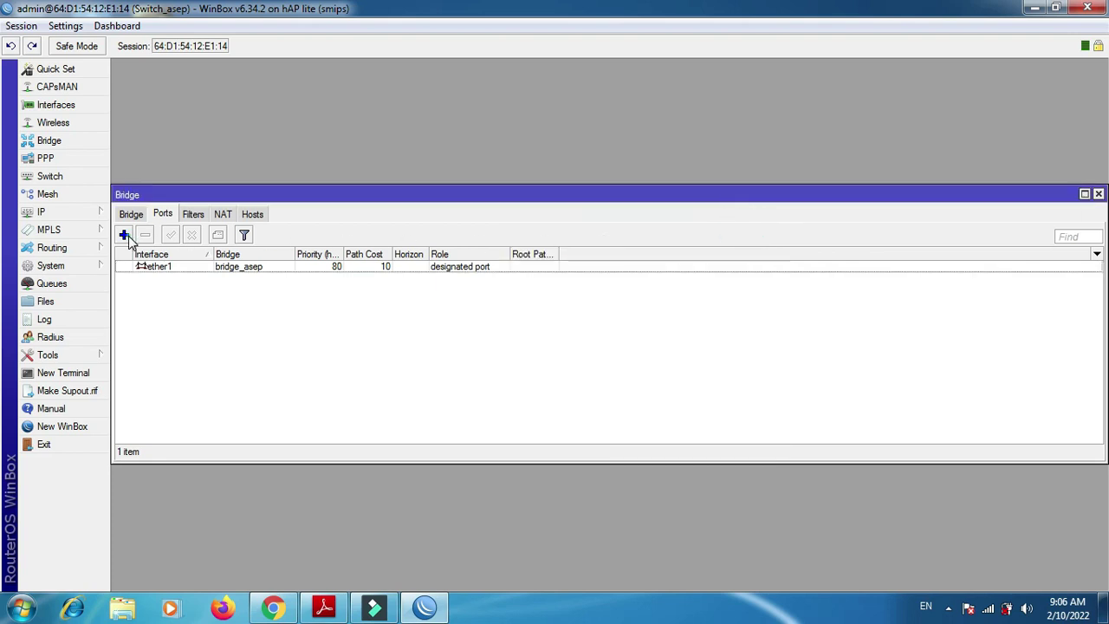
left_click(124, 235)
left_click(659, 245)
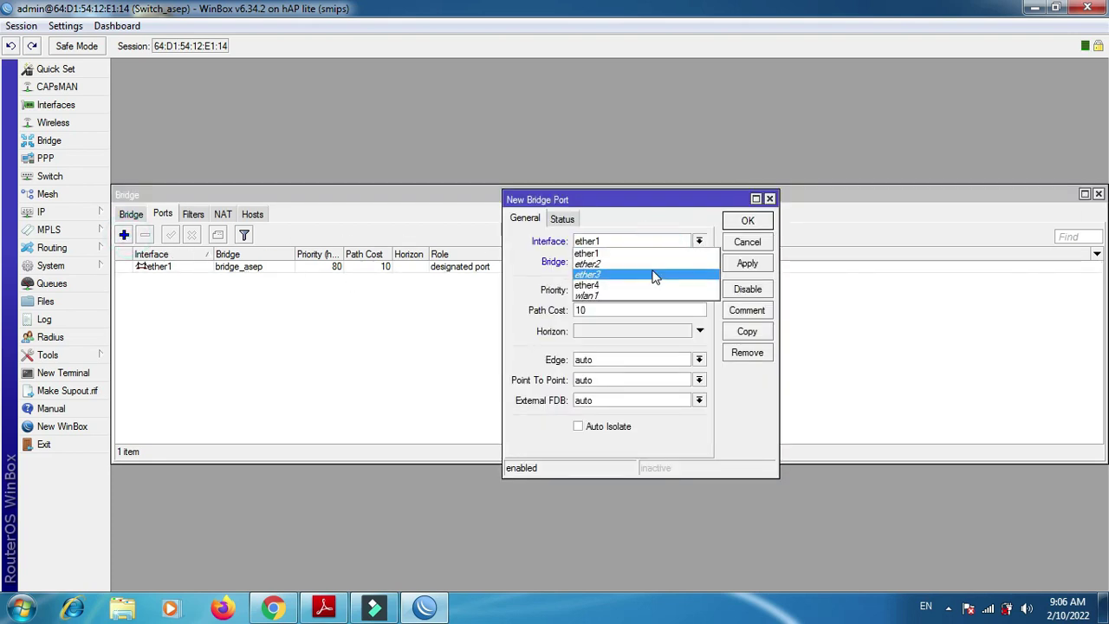
left_click(648, 264)
left_click(747, 263)
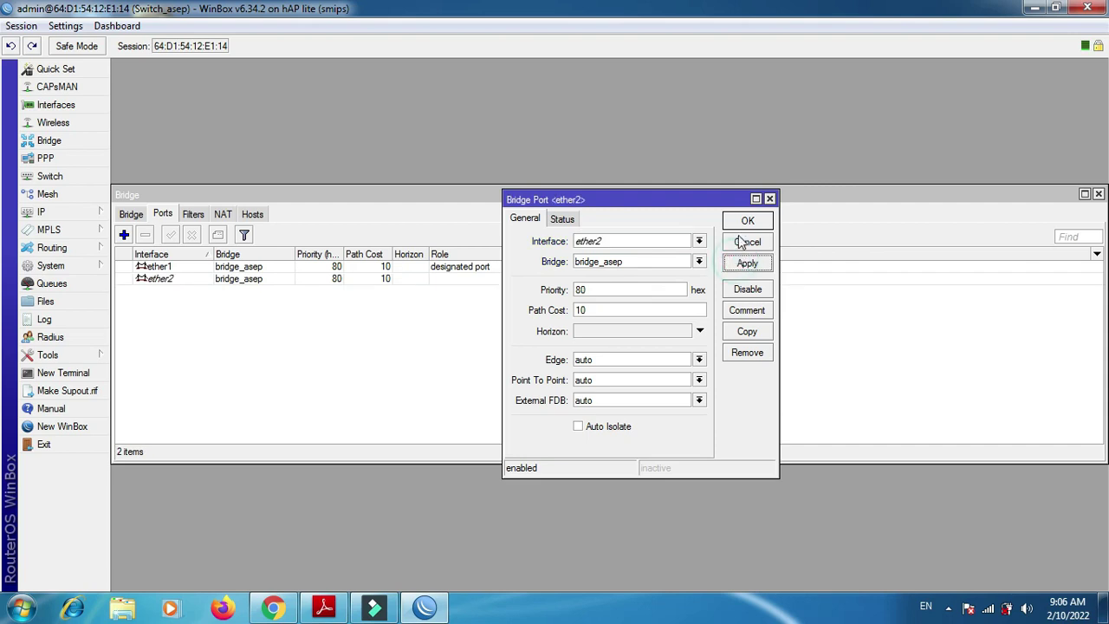
left_click(746, 222)
- Add ether3 as a port of bridge_asep and close the Bridge window
left_click(123, 236)
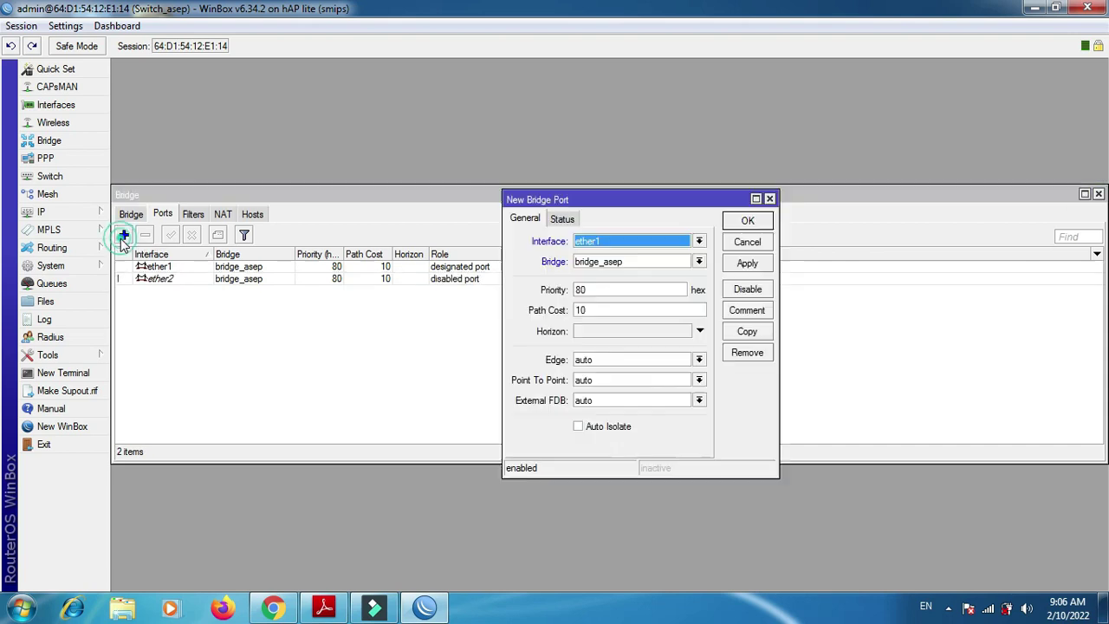
left_click(618, 240)
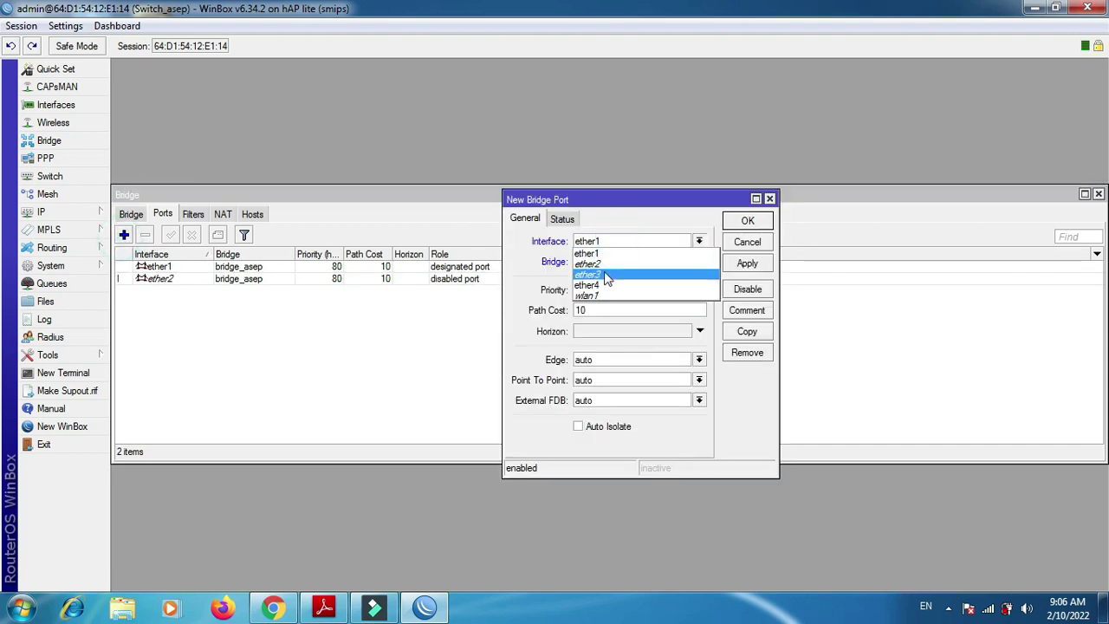
left_click(607, 275)
left_click(747, 262)
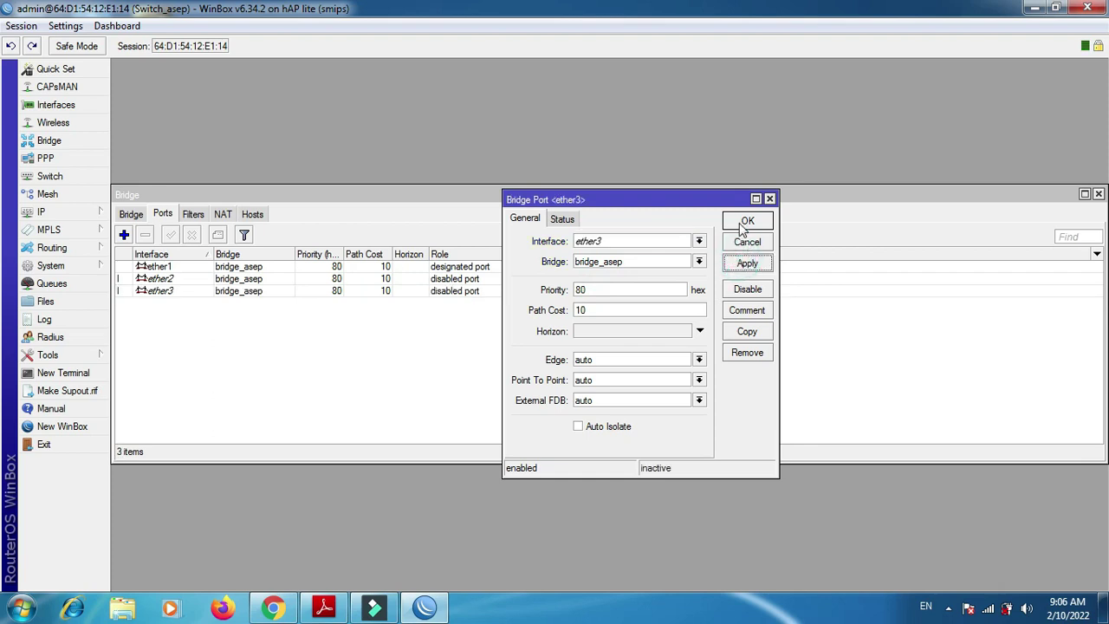
left_click(745, 223)
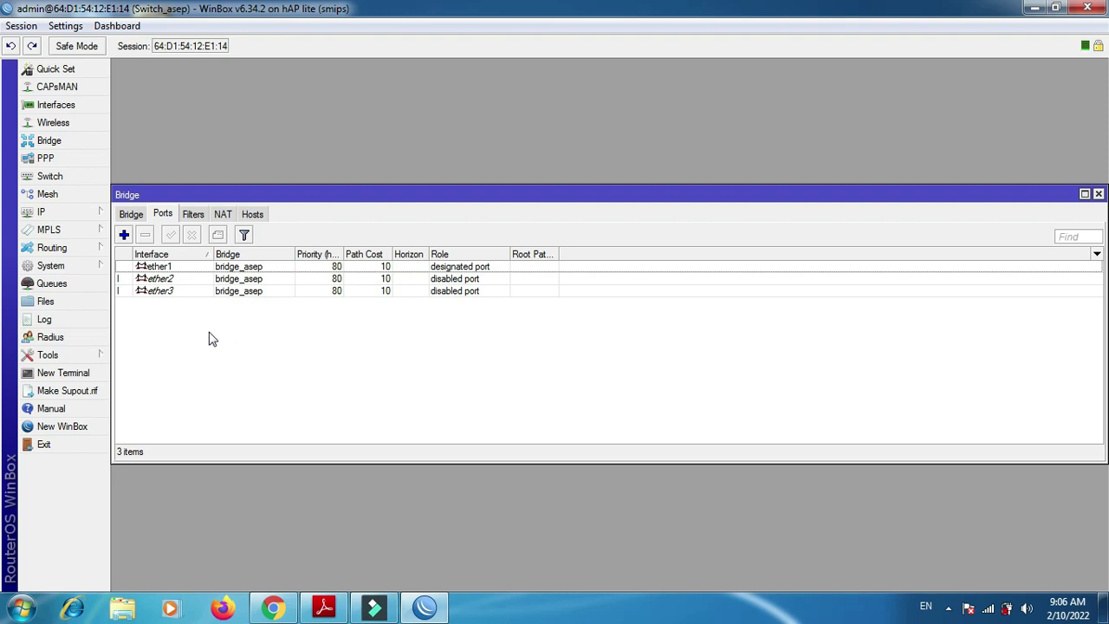
left_click(1098, 194)
- Set switch port ether1 to secure VLAN mode with VLAN header add if missing
left_click(52, 175)
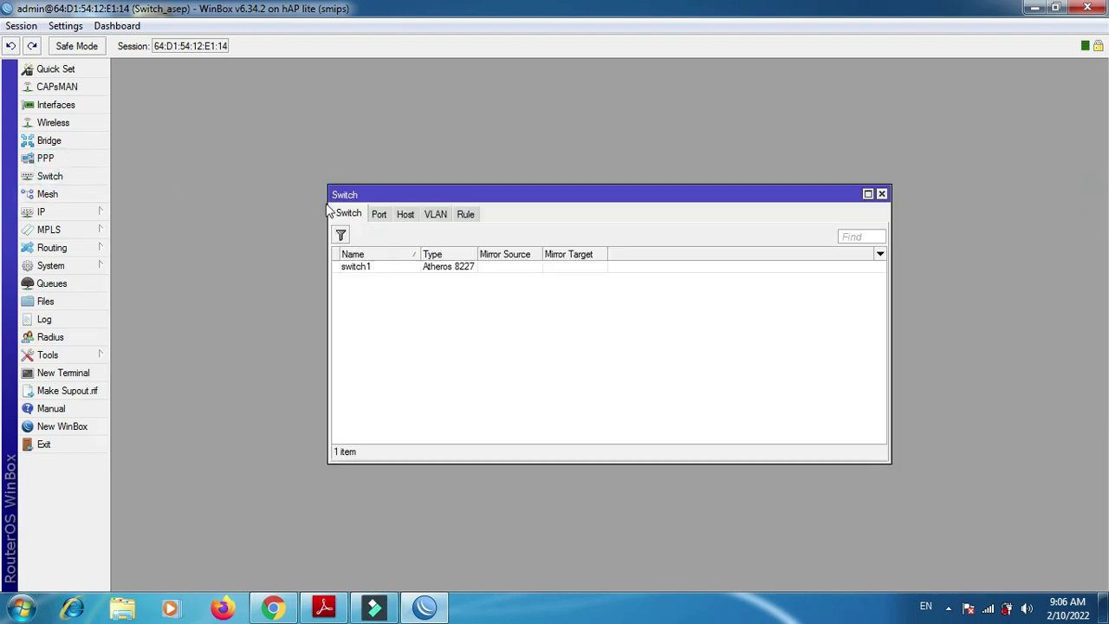
left_click(382, 216)
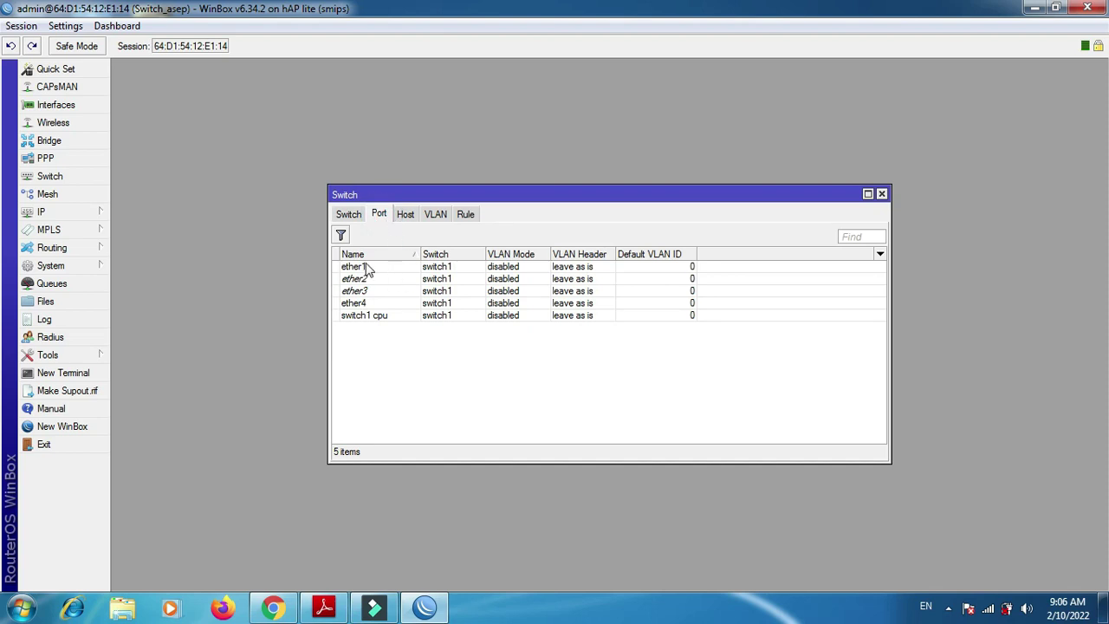
double_click(357, 270)
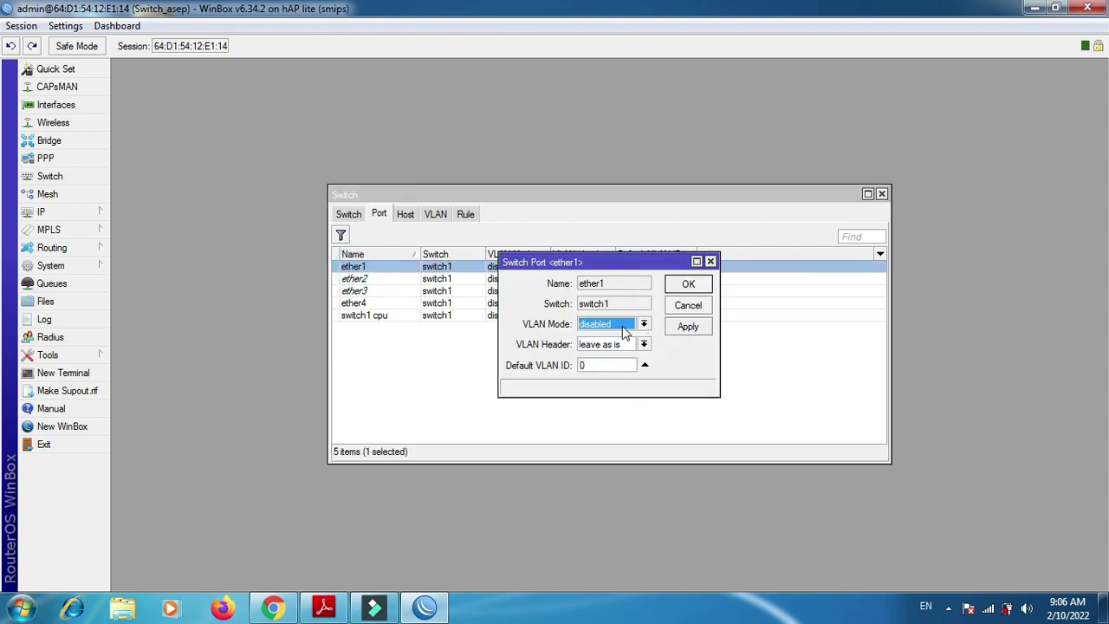
left_click(623, 328)
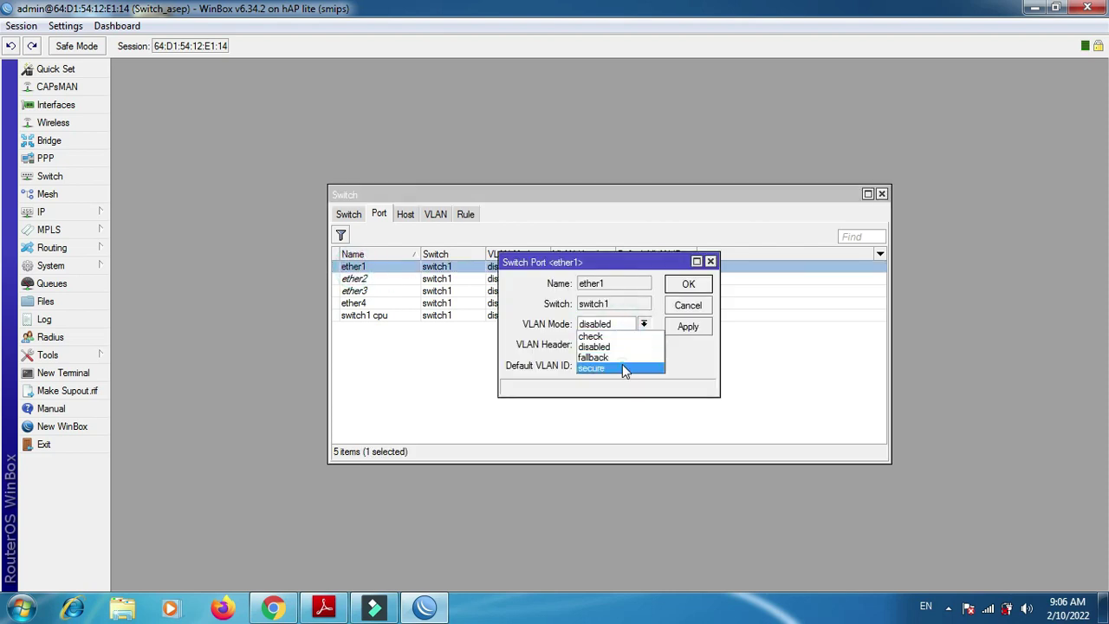
left_click(622, 368)
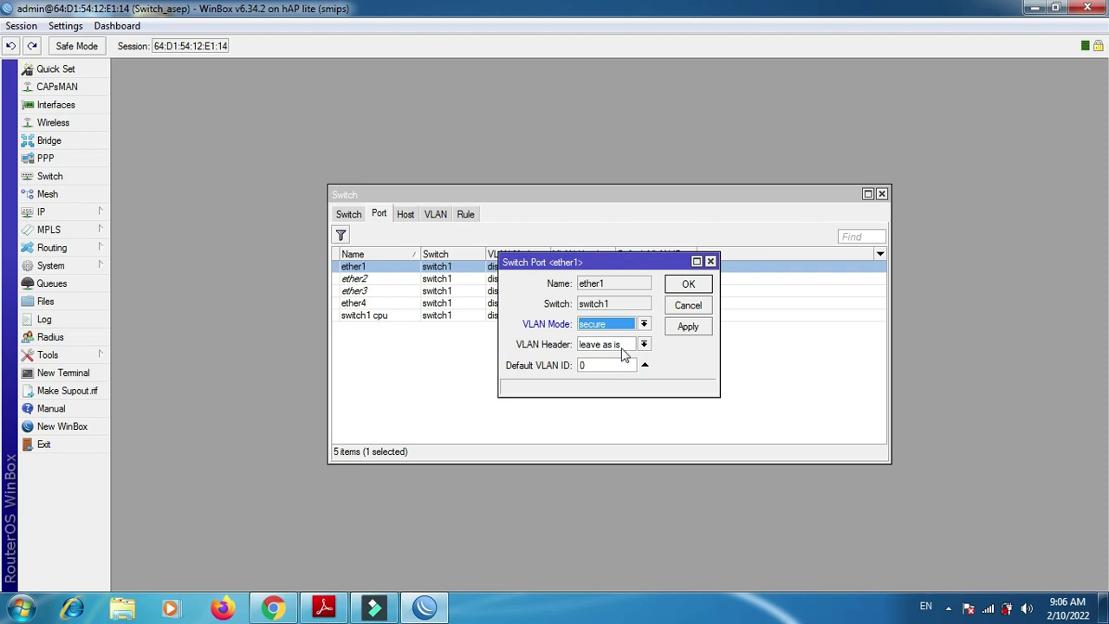
left_click(622, 354)
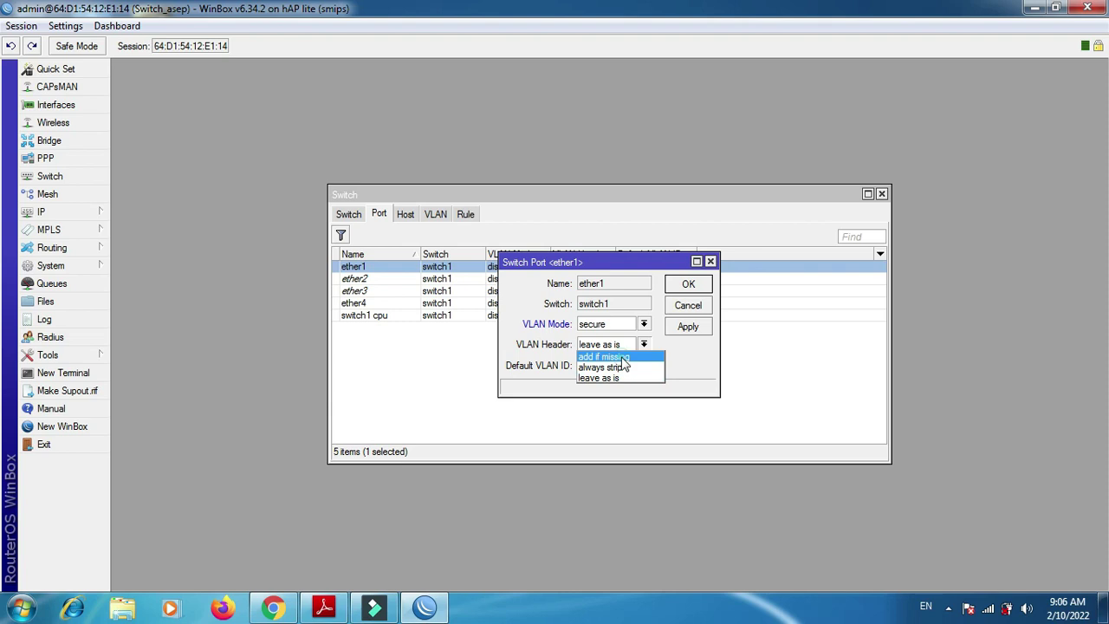
left_click(622, 358)
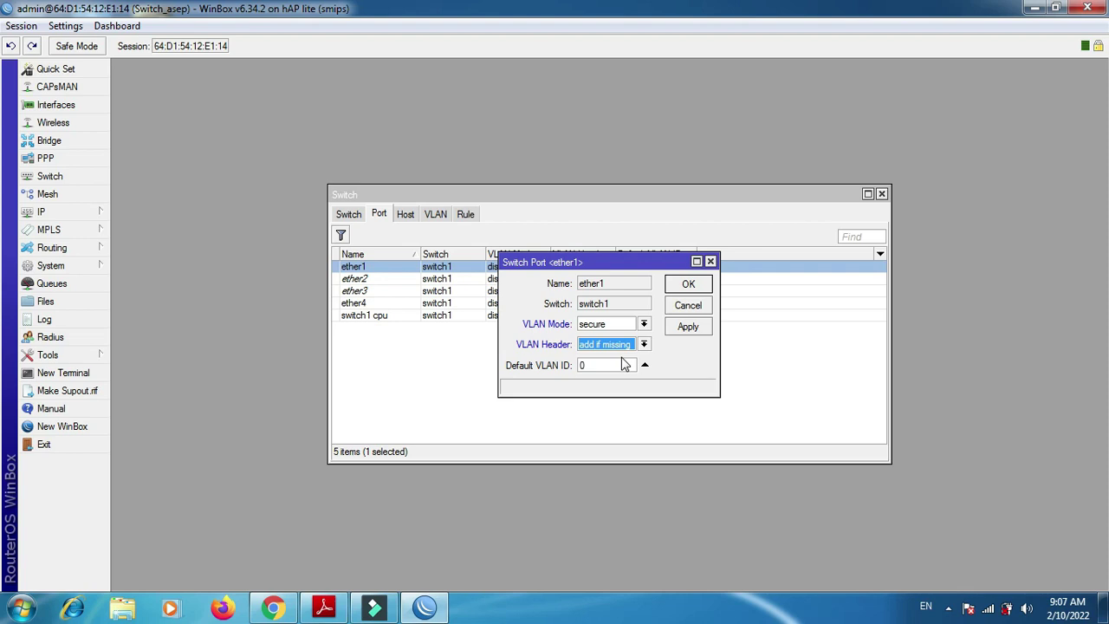
left_click(676, 327)
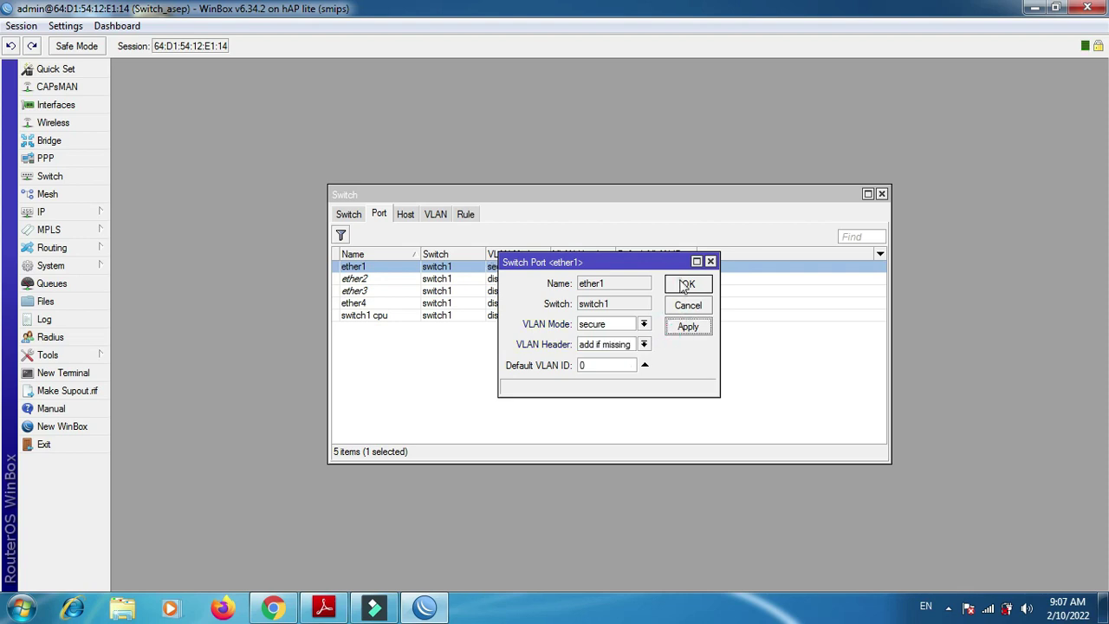
left_click(686, 286)
- Set ether2 to secure VLAN mode, always strip headers, default VLAN ID 10
double_click(371, 281)
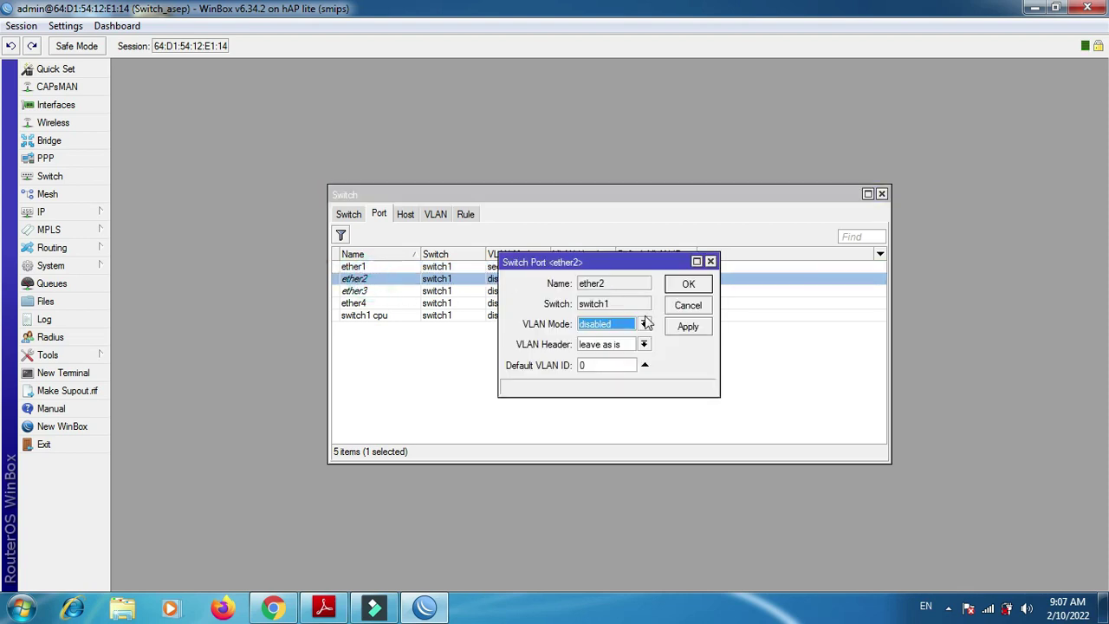
left_click(645, 323)
left_click(610, 363)
left_click(610, 347)
left_click(611, 366)
left_click(611, 366)
type("1")
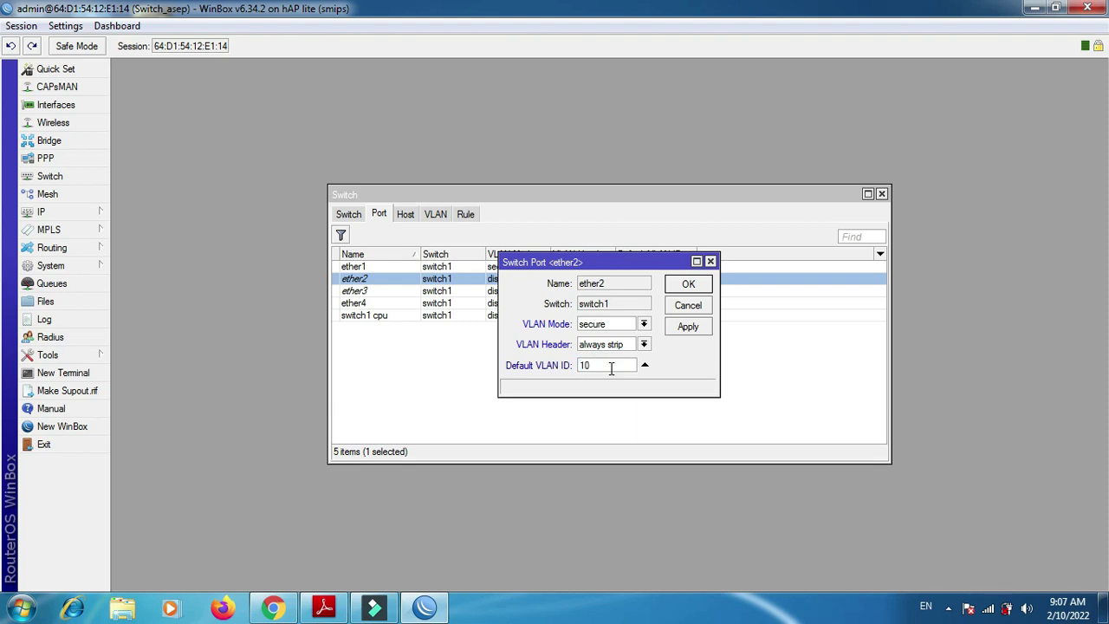
left_click(685, 327)
left_click(687, 286)
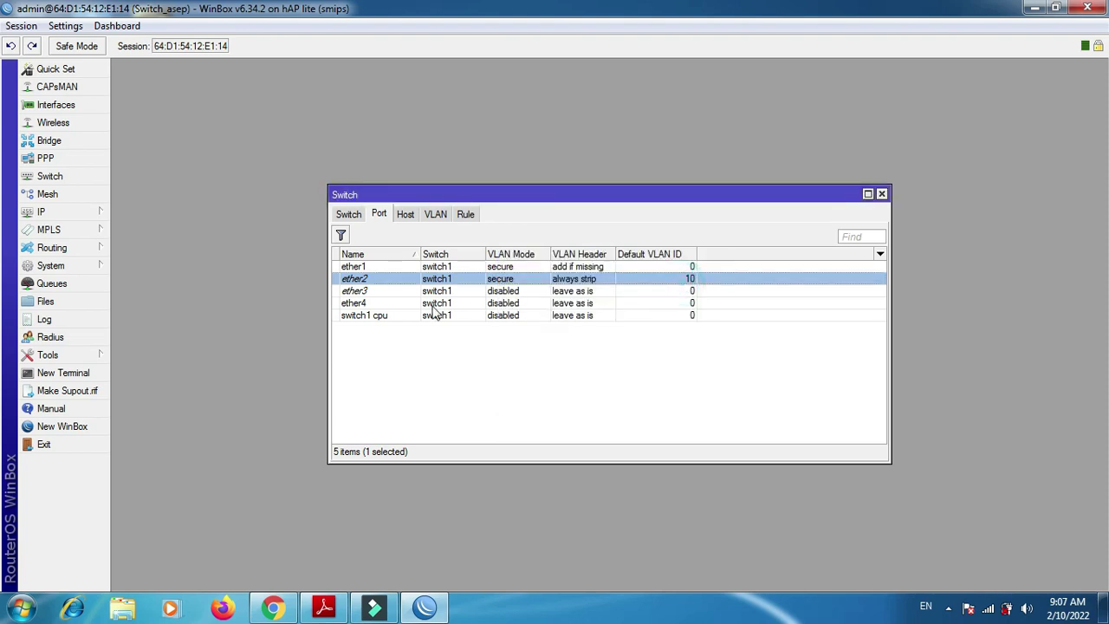
- Set ether3 to secure VLAN mode, always strip headers, default VLAN ID 20
double_click(373, 292)
left_click(626, 328)
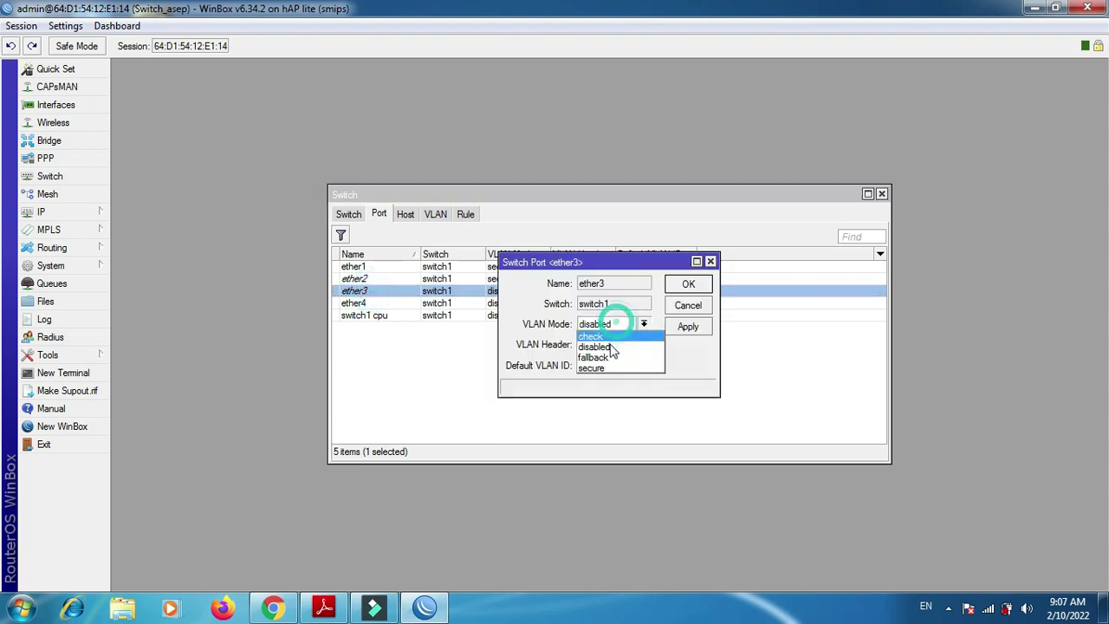
left_click(607, 364)
left_click(614, 346)
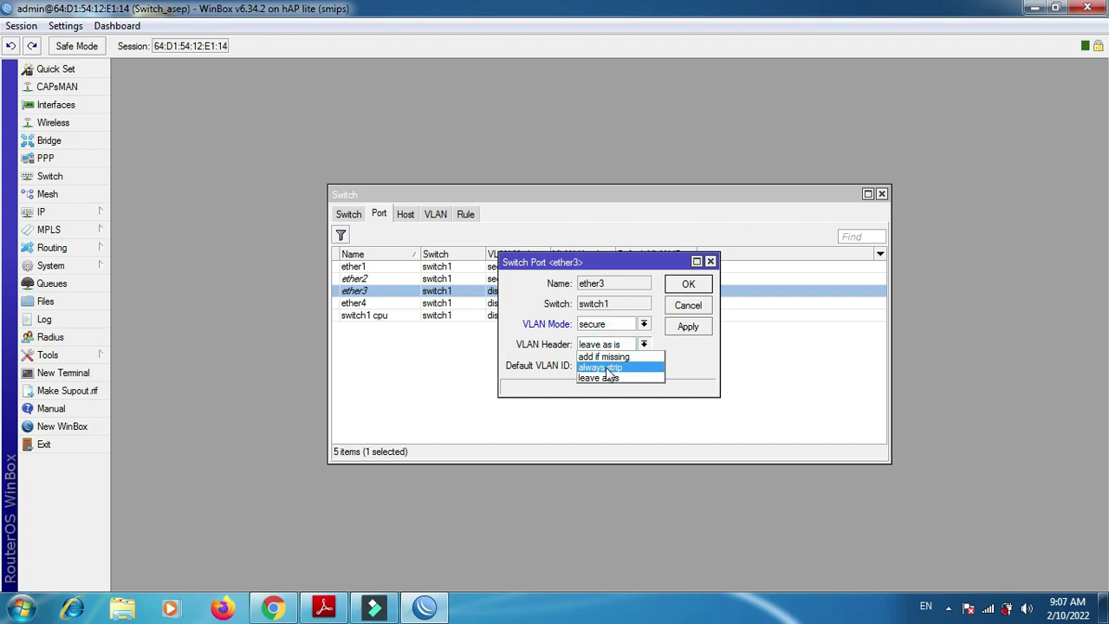
left_click(608, 366)
double_click(607, 366)
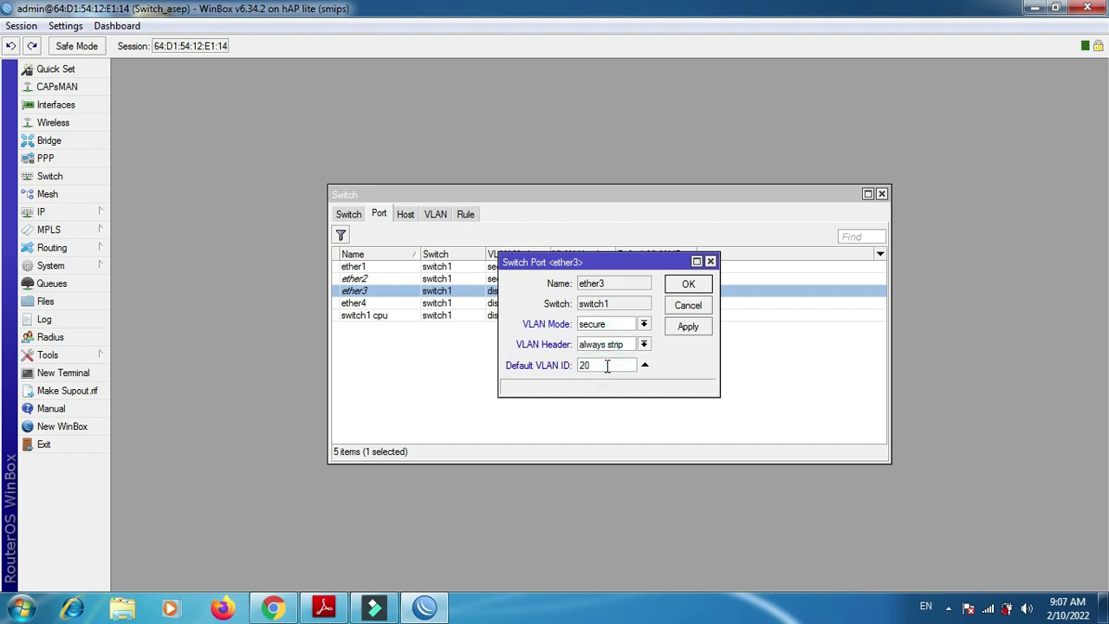
left_click(684, 326)
left_click(688, 283)
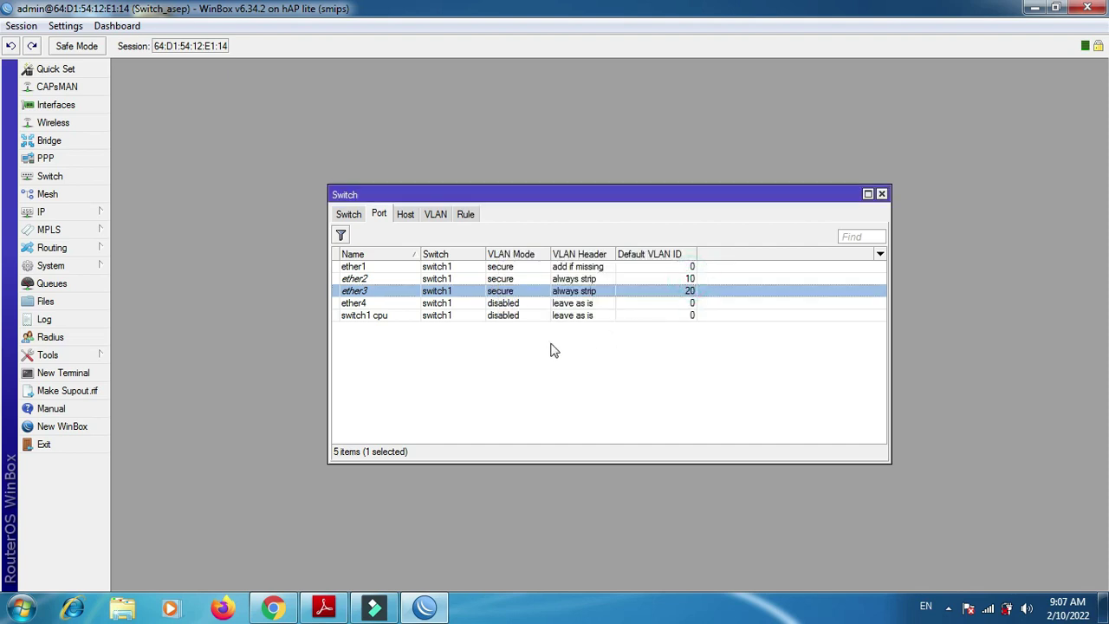
left_click(435, 215)
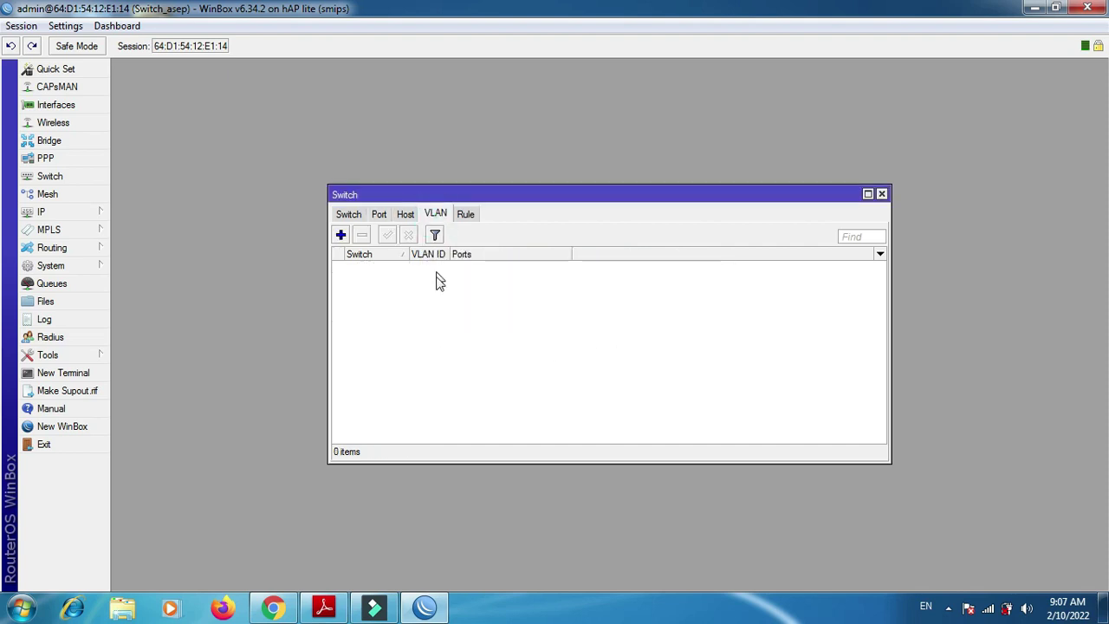
- Add switch1 VLAN 10 with member ports ether1 and ether2
left_click(341, 235)
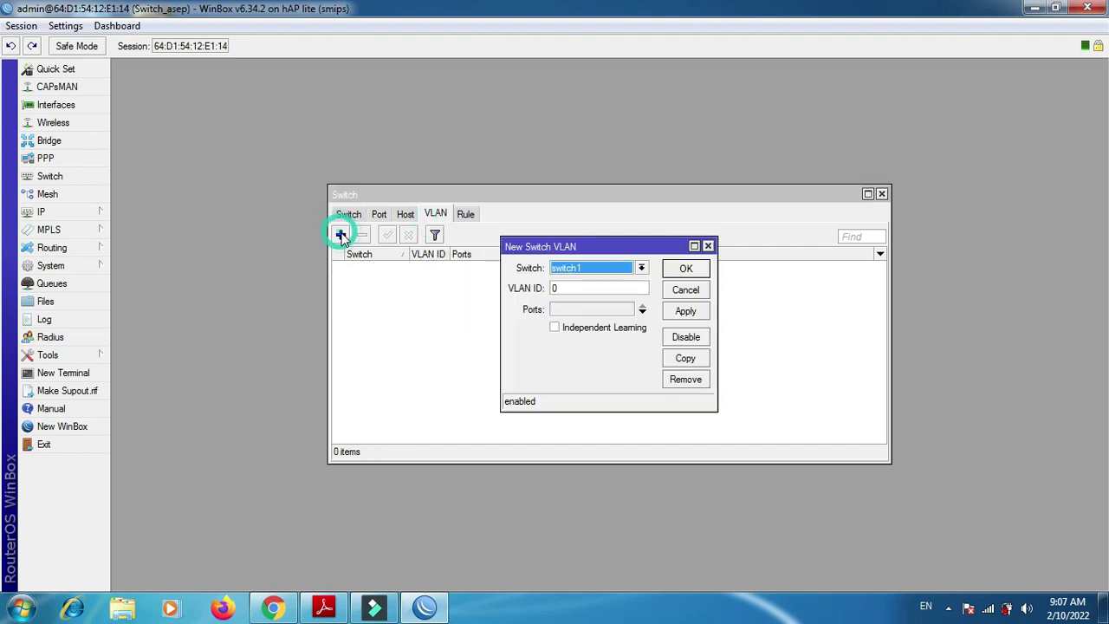
left_click(640, 269)
left_click(640, 269)
left_click(575, 291)
left_click_drag(576, 290, 530, 295)
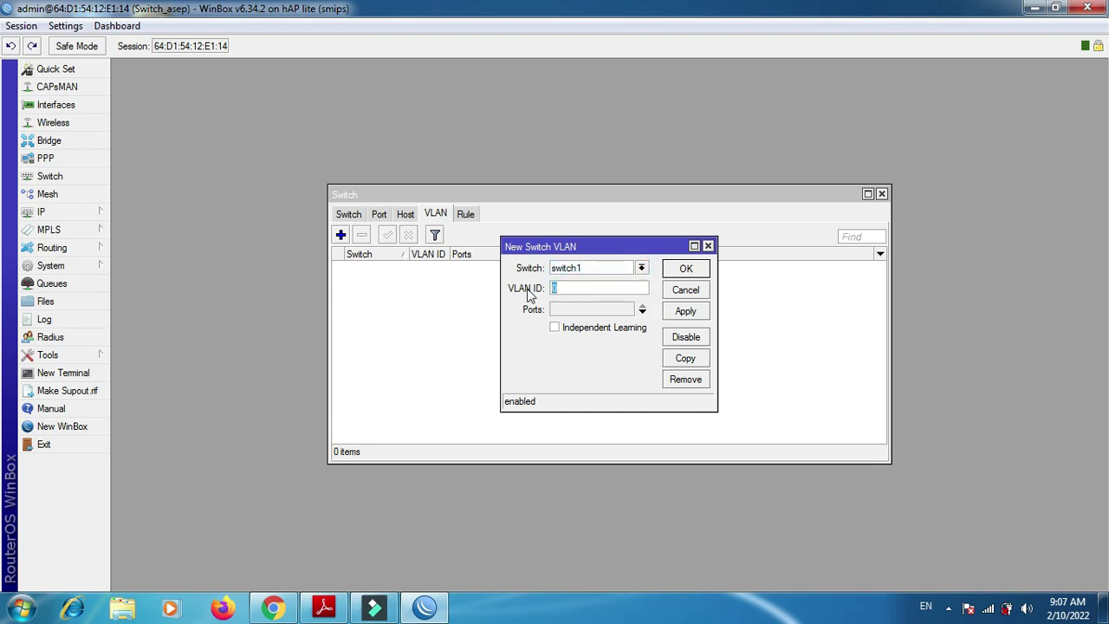
type("1")
left_click(583, 308)
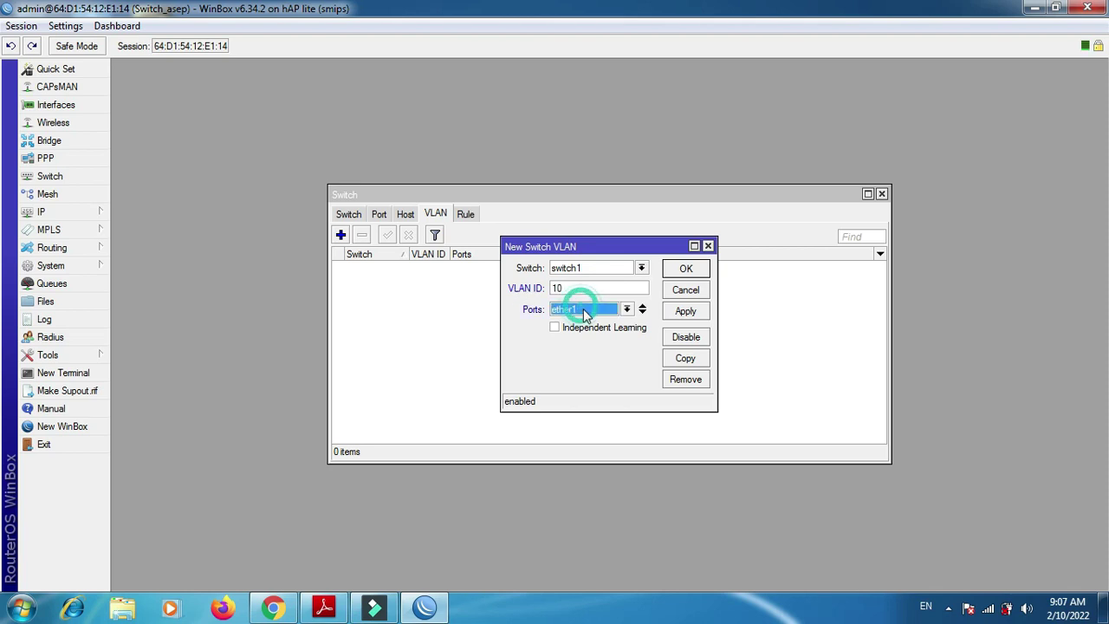
left_click(642, 312)
left_click(627, 330)
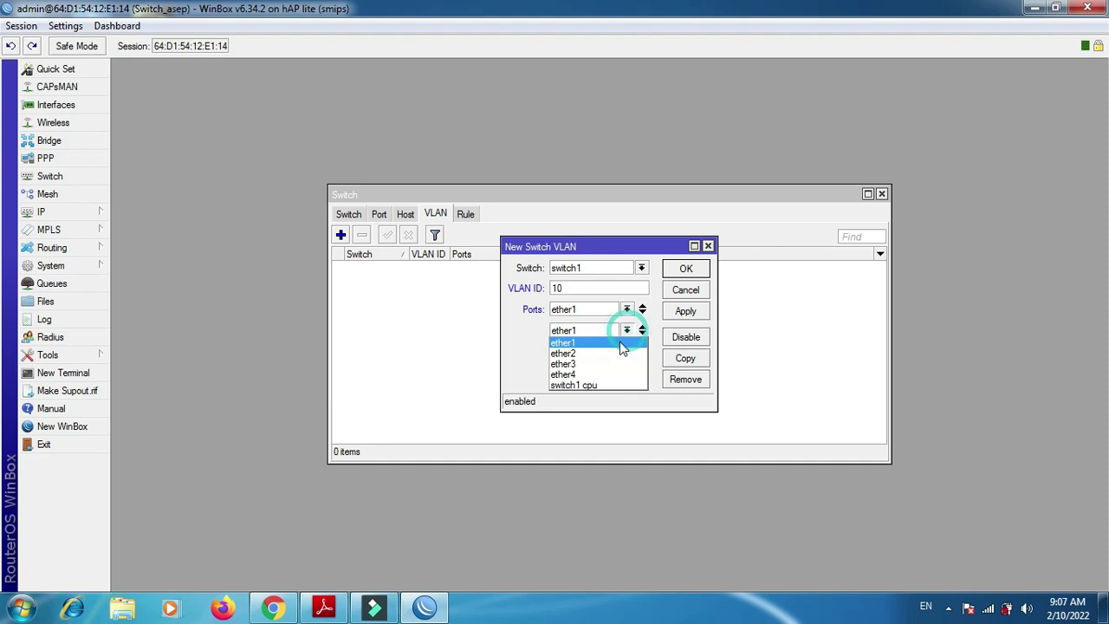
left_click(621, 354)
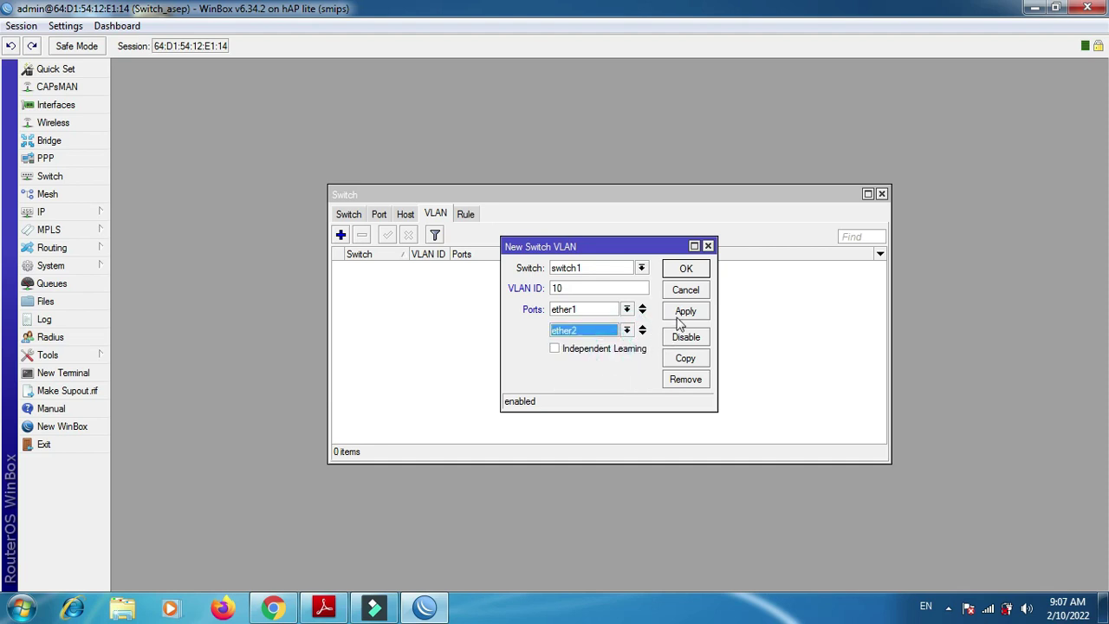
left_click(684, 312)
left_click(685, 270)
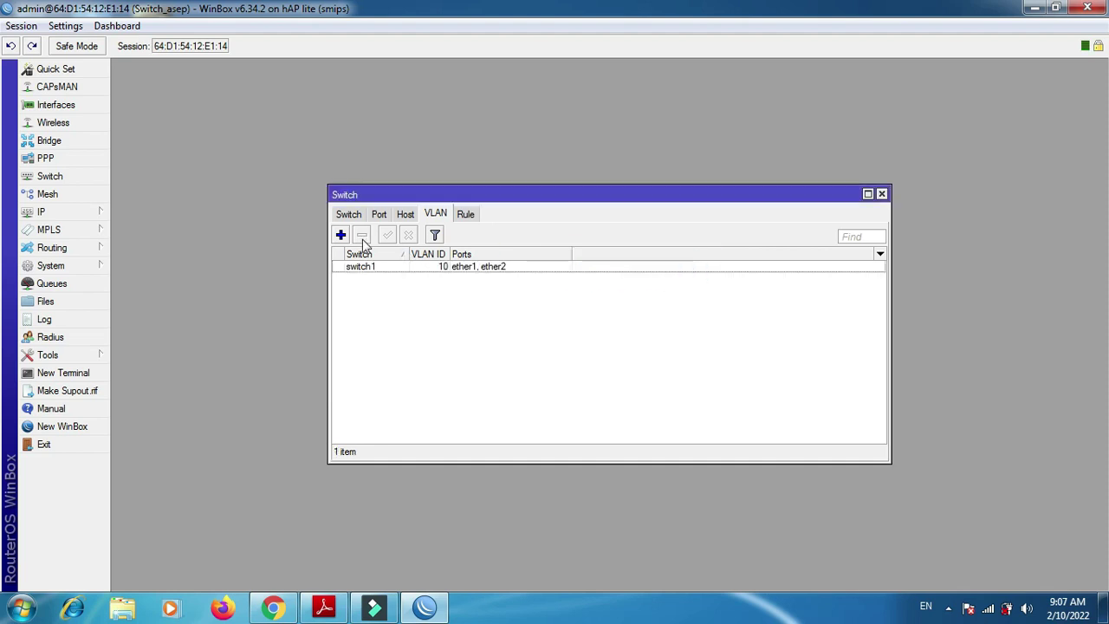
- Add VLAN 20 with member ports ether1 and ether3, then close the Switch window
left_click(341, 235)
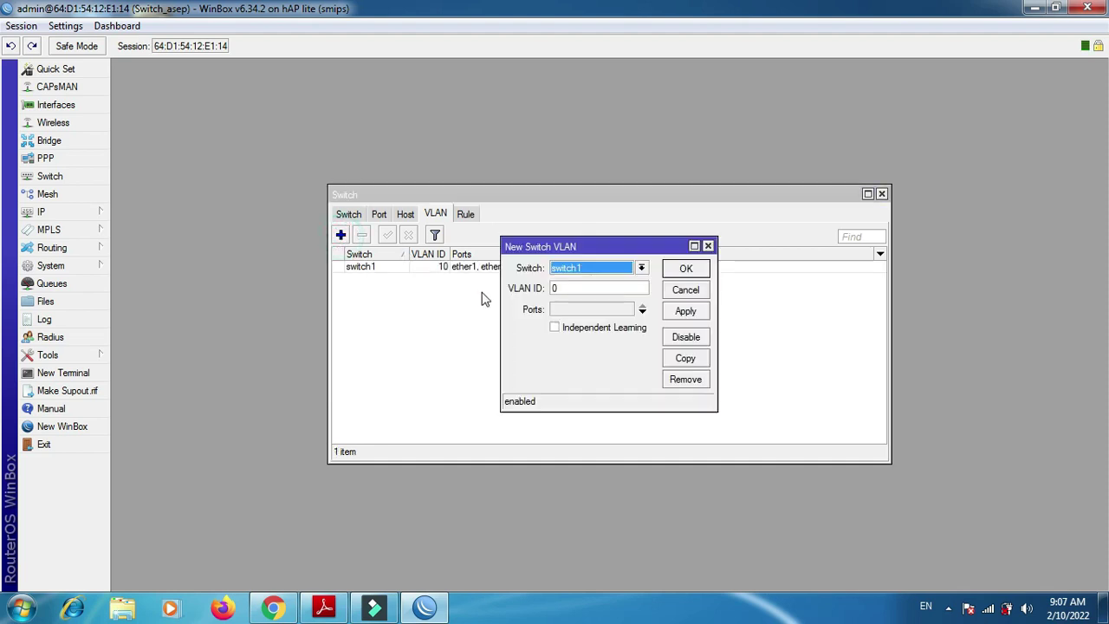
double_click(580, 288)
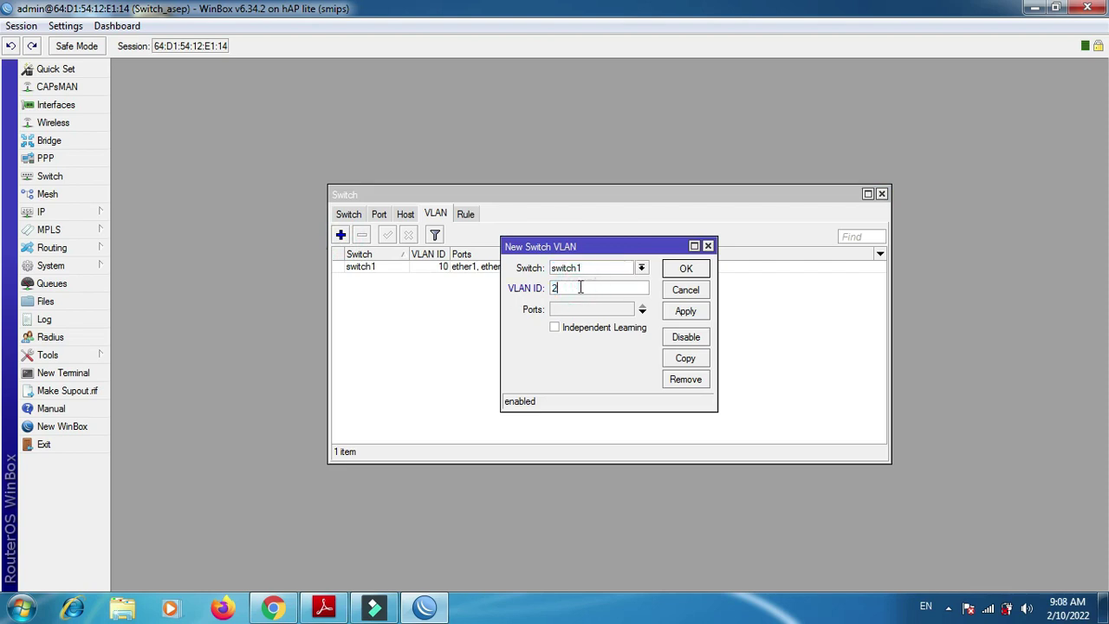
type("20")
left_click(606, 312)
left_click(642, 312)
left_click(607, 330)
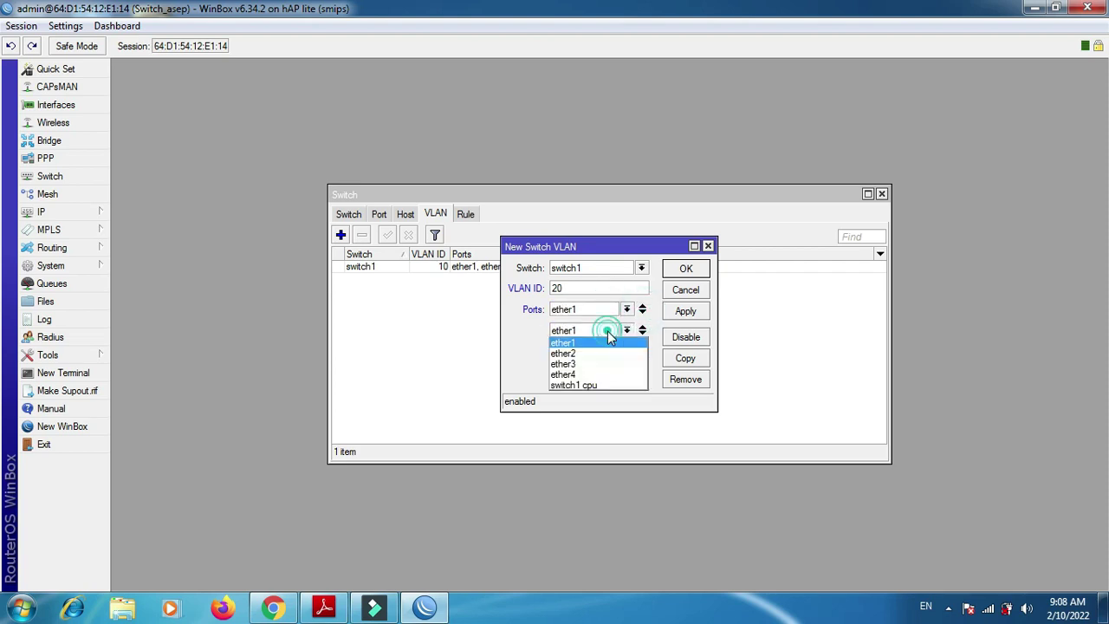
left_click(601, 364)
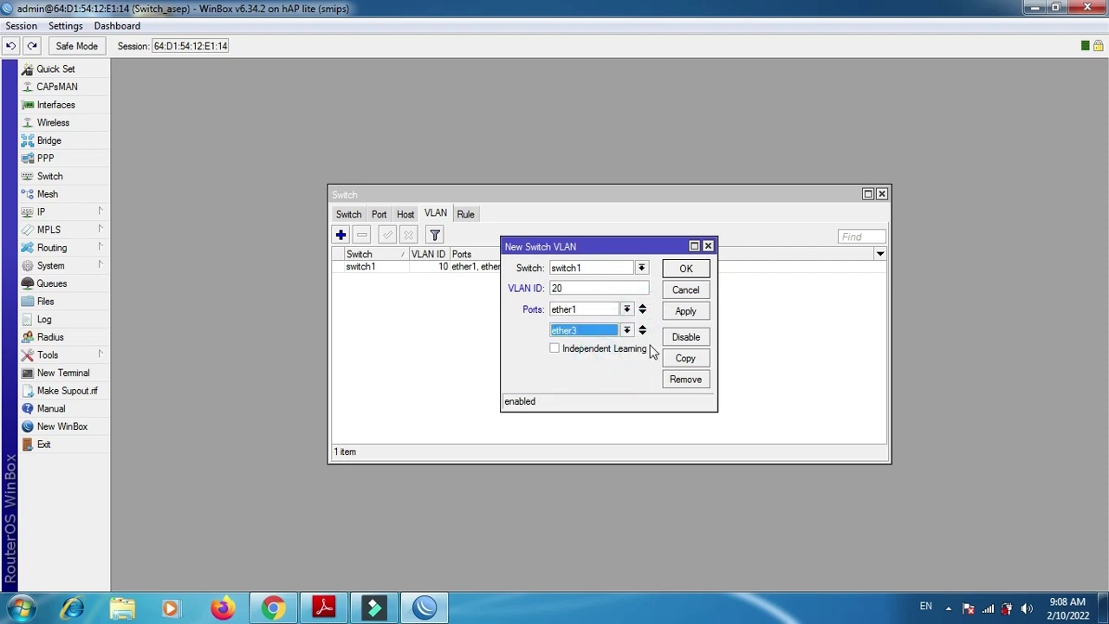
left_click(683, 310)
left_click(684, 268)
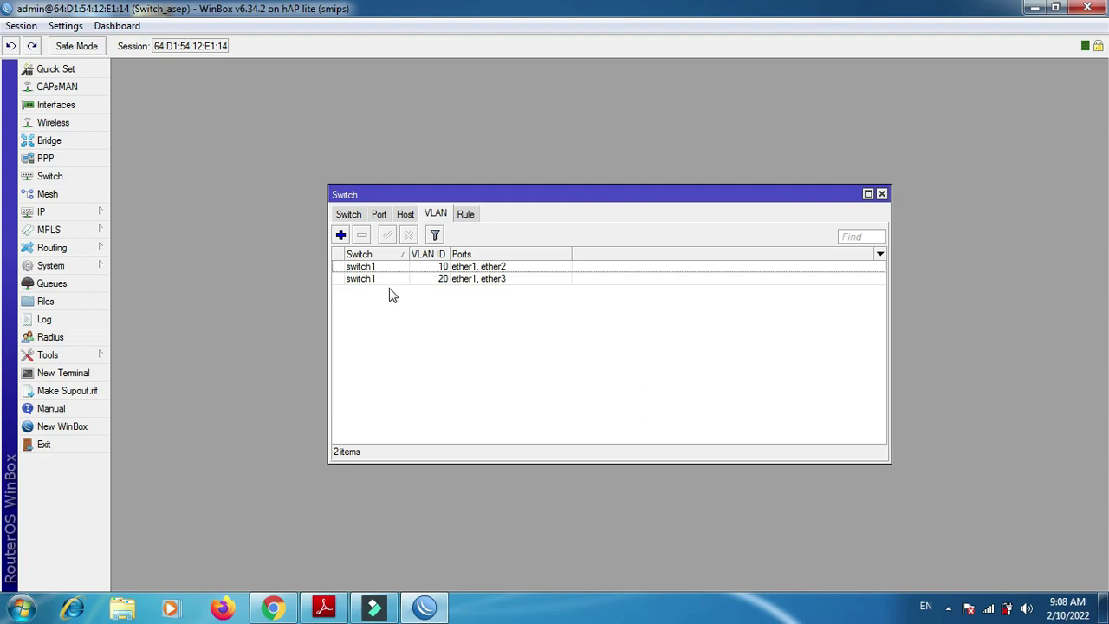
left_click(880, 194)
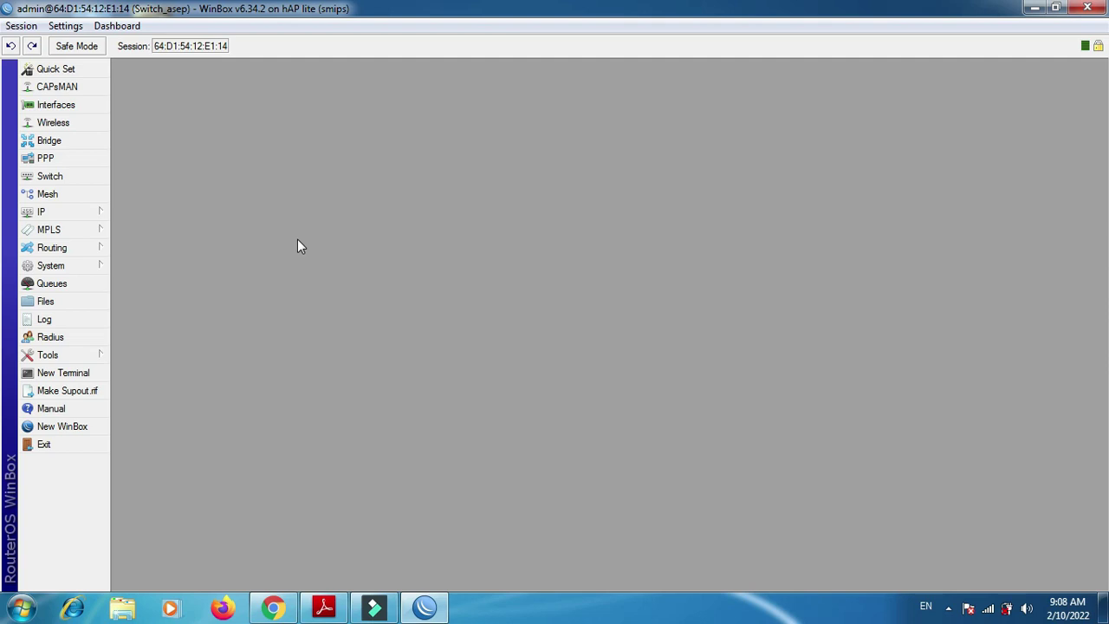
- Review the interface list with ether1–ether3 as switch slaves, then return to the P3-Soal.pdf diagram
left_click(35, 107)
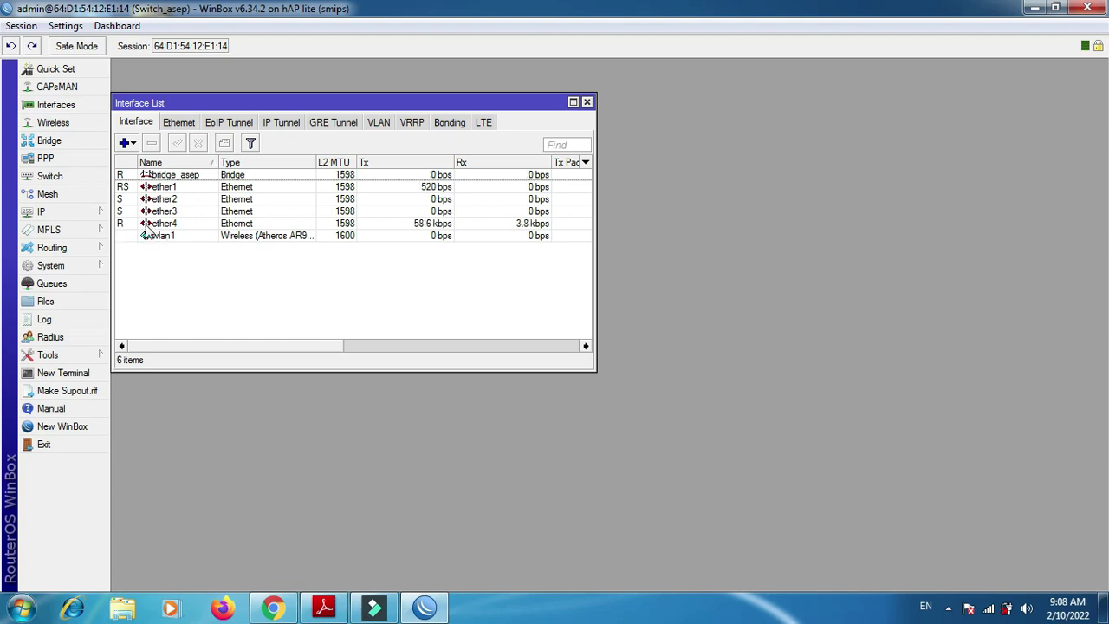
left_click(127, 226)
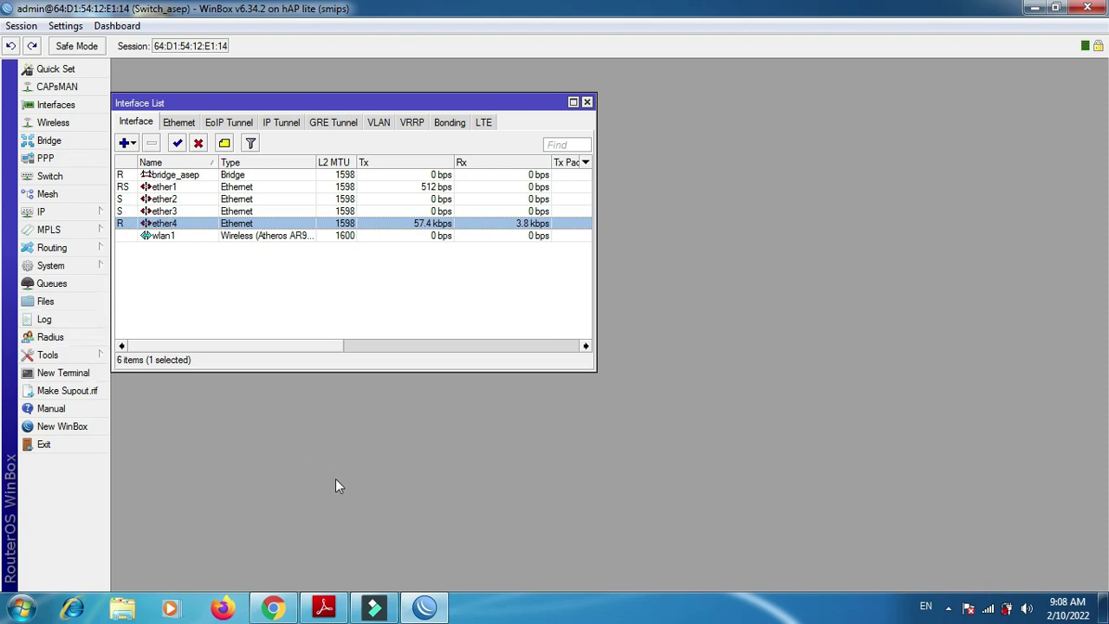
left_click(335, 604)
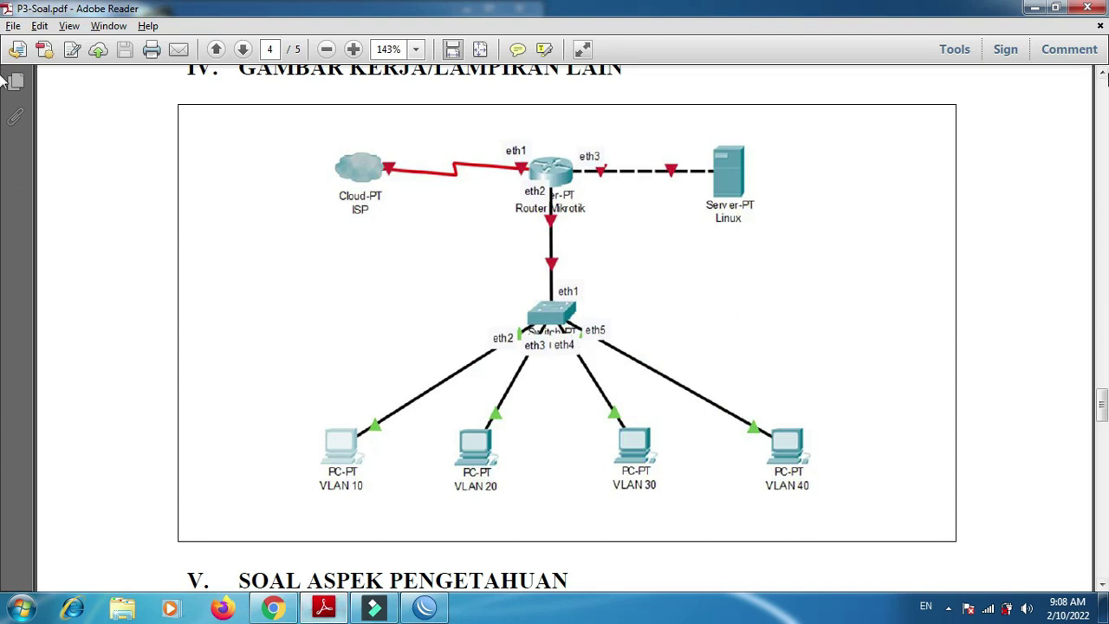
- Scroll the PDF to page 2's VLAN 10–40 addressing and launch Command Prompt with cmd
left_click_drag(1103, 398, 1102, 256)
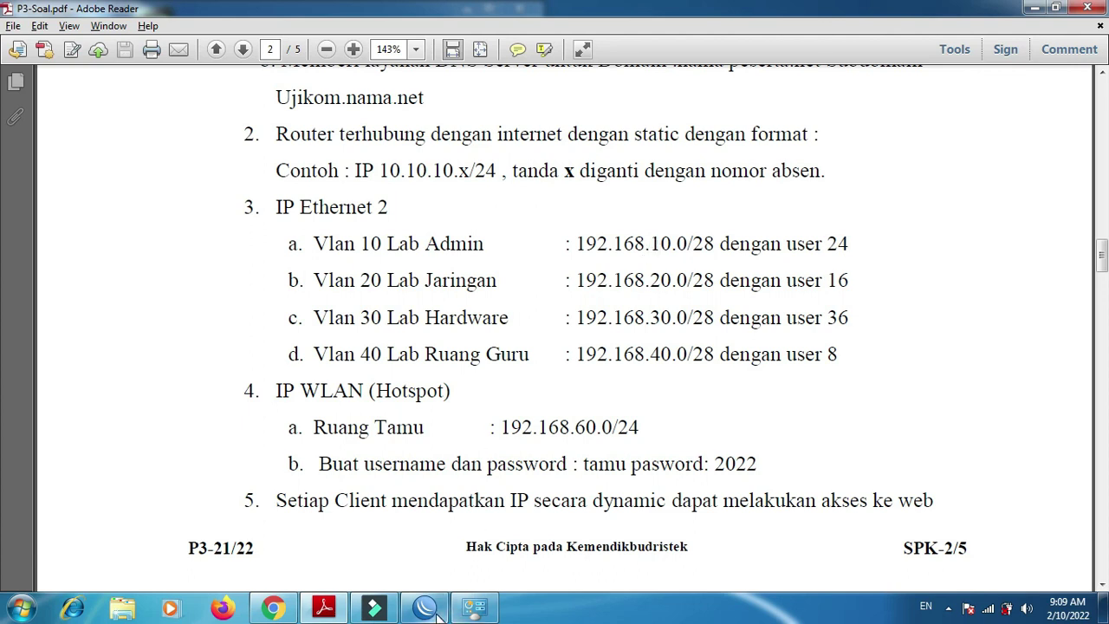
left_click(989, 608)
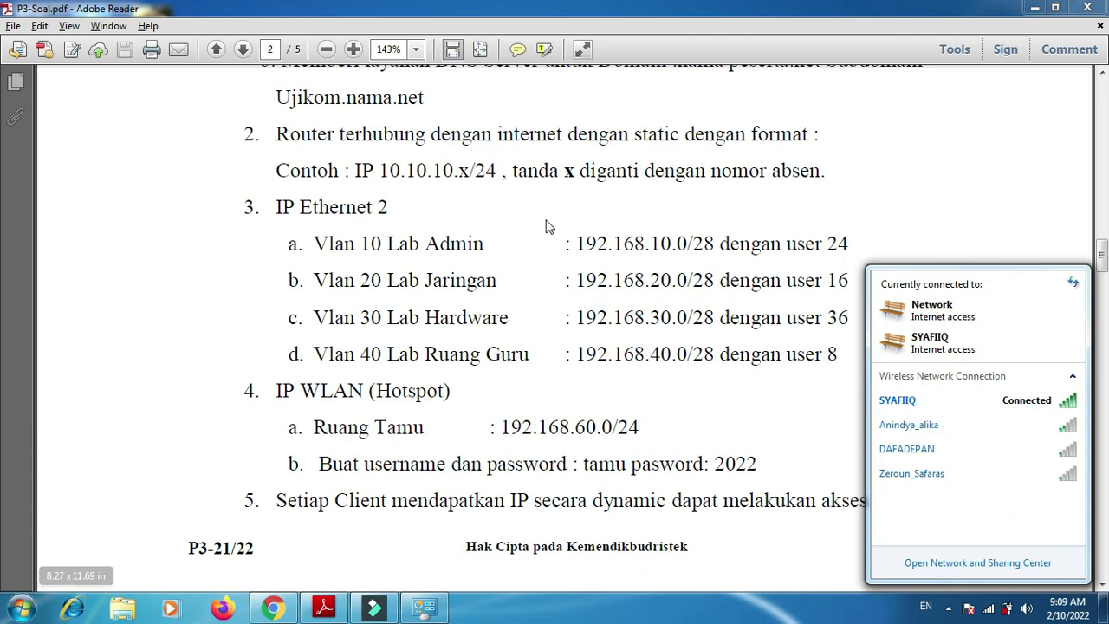
key("super+r")
type("cmd")
key("Return")
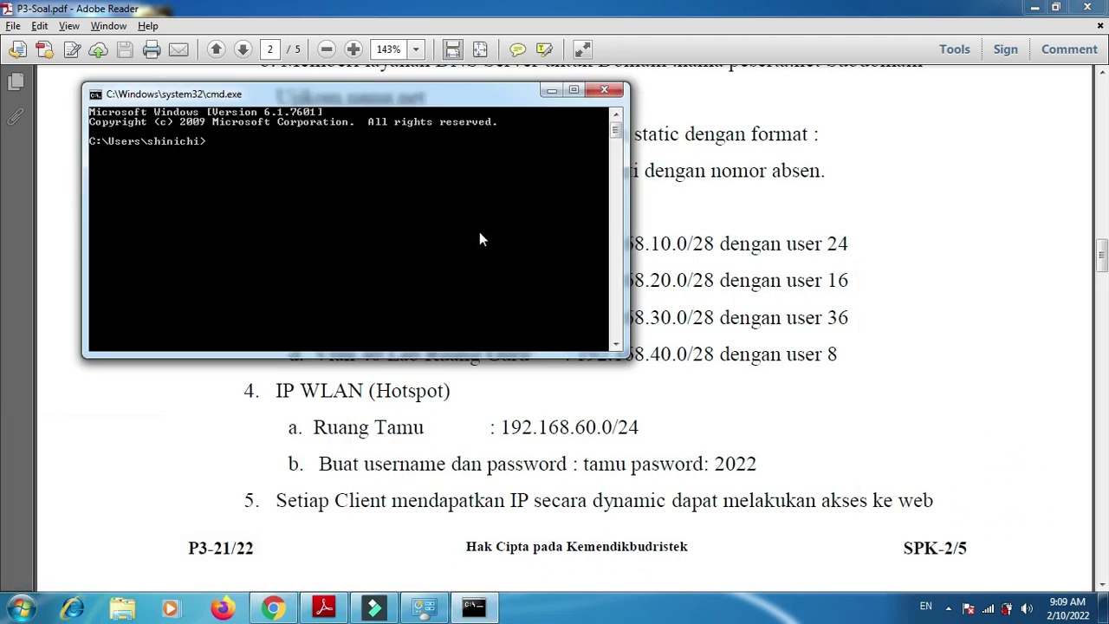
- Run ipconfig and confirm the wired adapter has 192.168.10.14 with gateway 192.168.10.1
type("ipconfig")
key("Return")
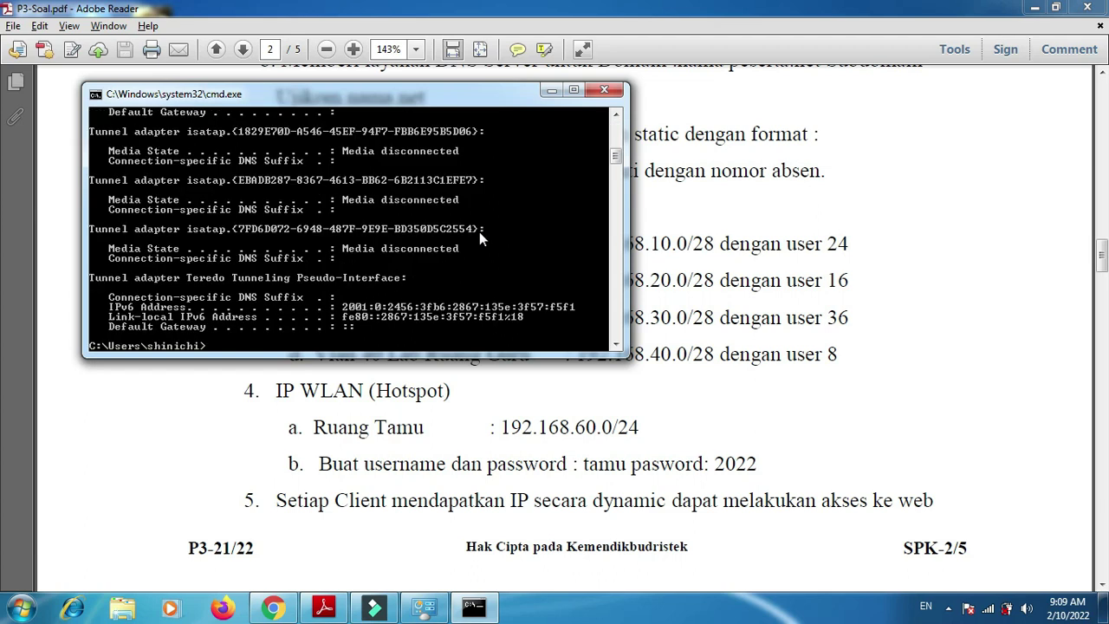
left_click_drag(616, 157, 614, 147)
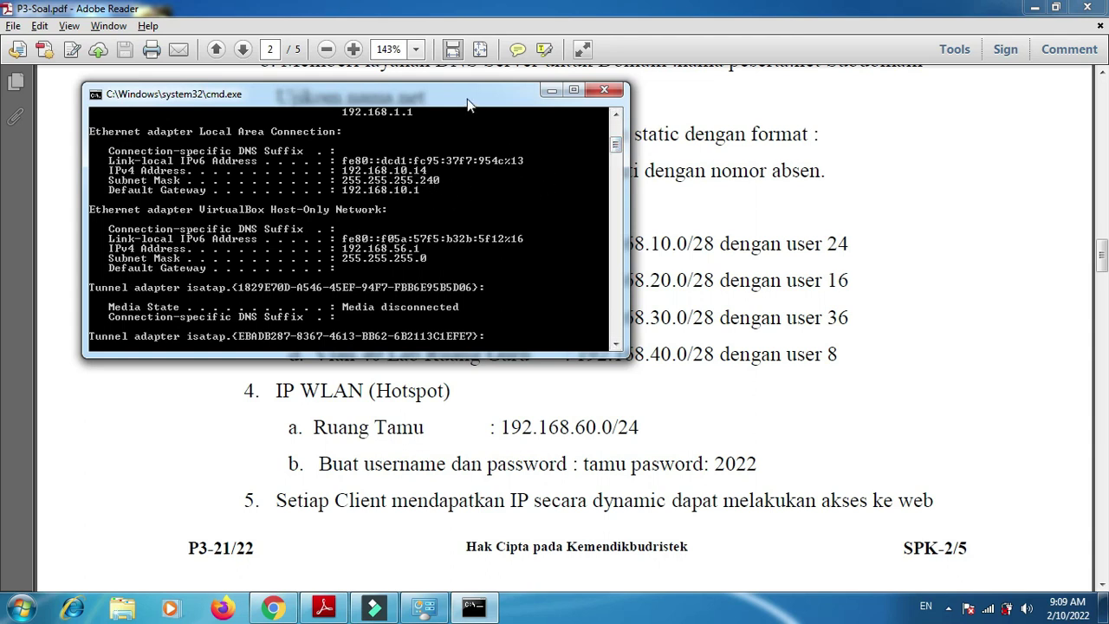
left_click_drag(518, 92, 471, 88)
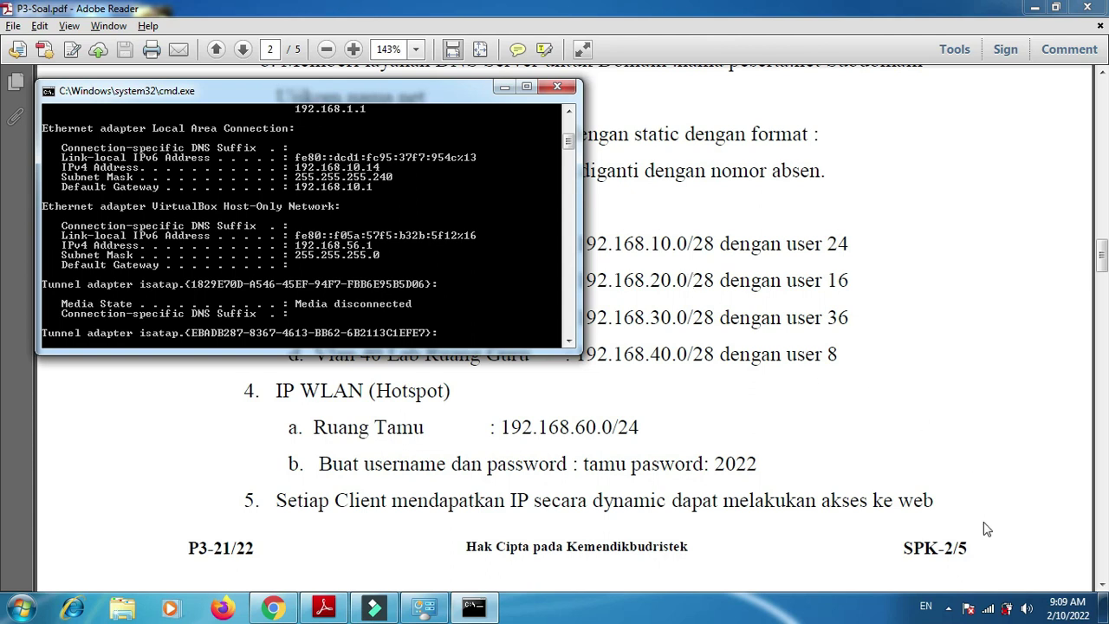
left_click(988, 609)
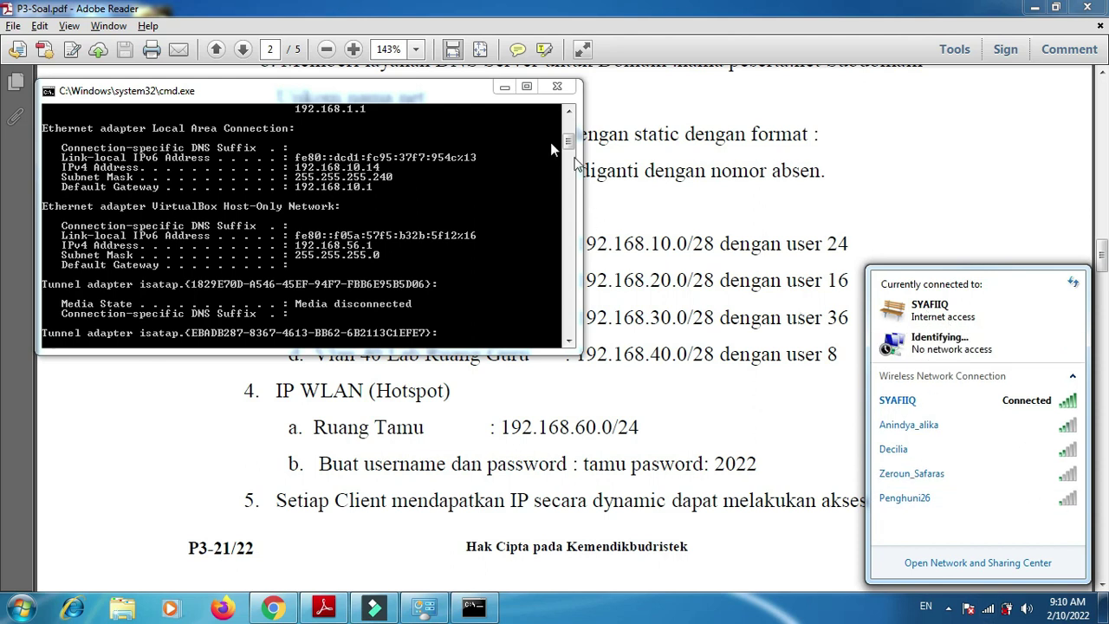
- Rerun ipconfig until it shows 192.168.20.14 with gateway 192.168.20.1, then view the PDF topology
left_click(362, 217)
key("Up")
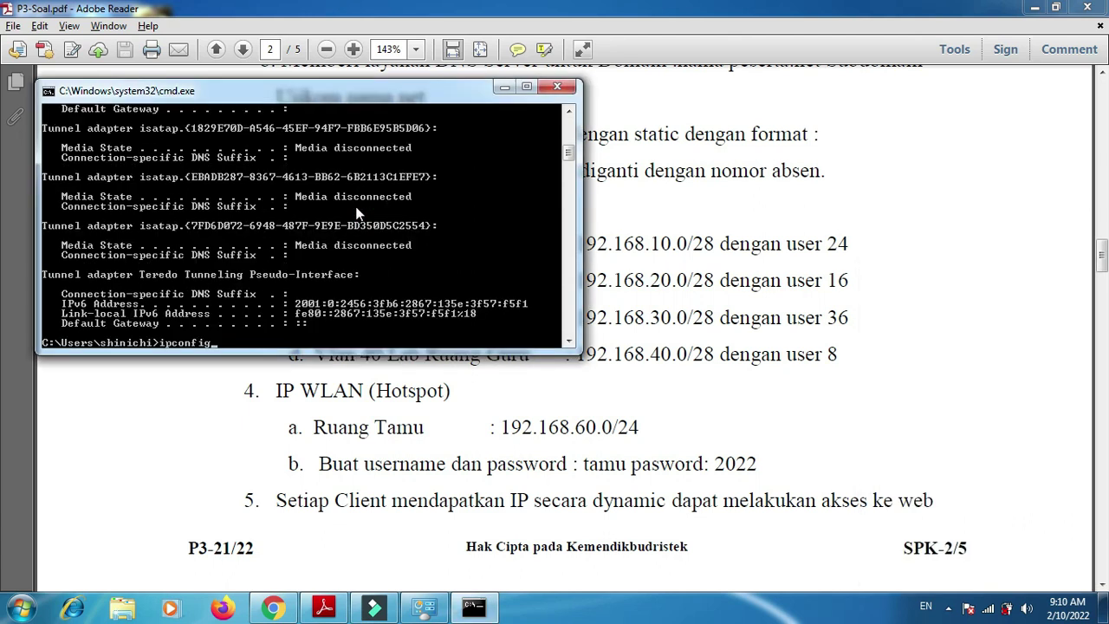
key("Return")
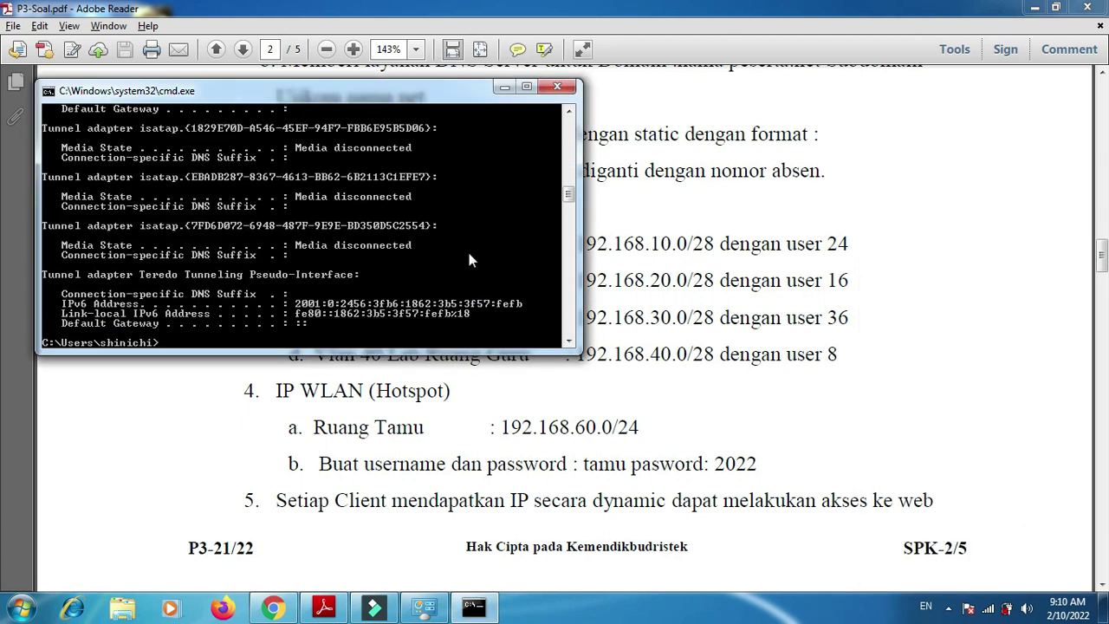
mouse_move(572, 196)
left_mouse_down()
mouse_move(572, 184)
mouse_move(570, 232)
mouse_move(568, 199)
left_mouse_up()
key("Up")
key("Return")
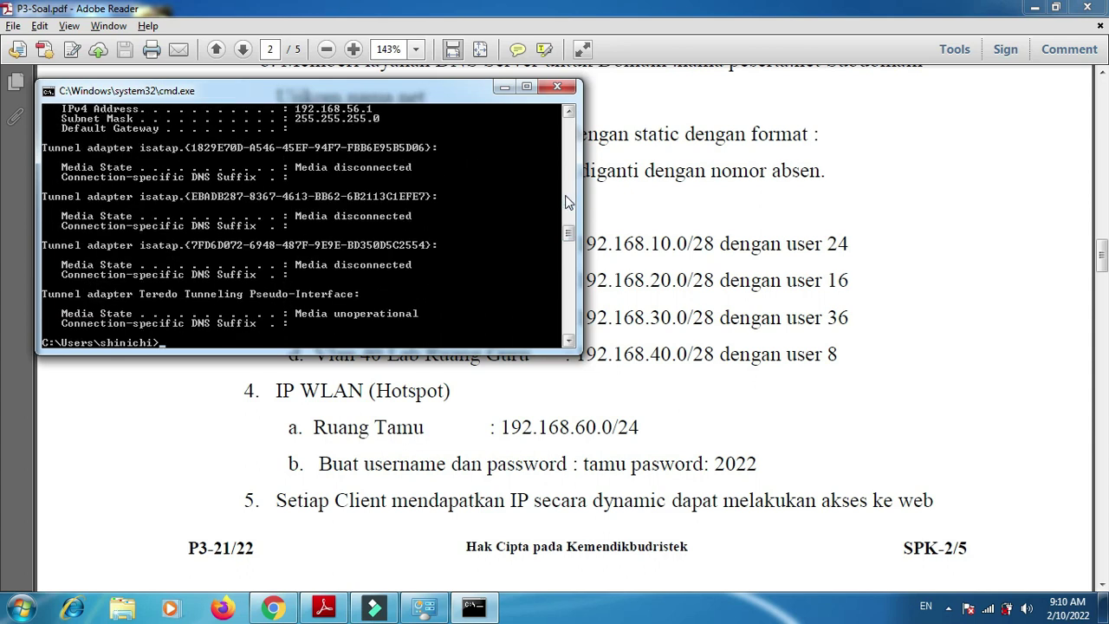
left_click_drag(570, 239, 571, 231)
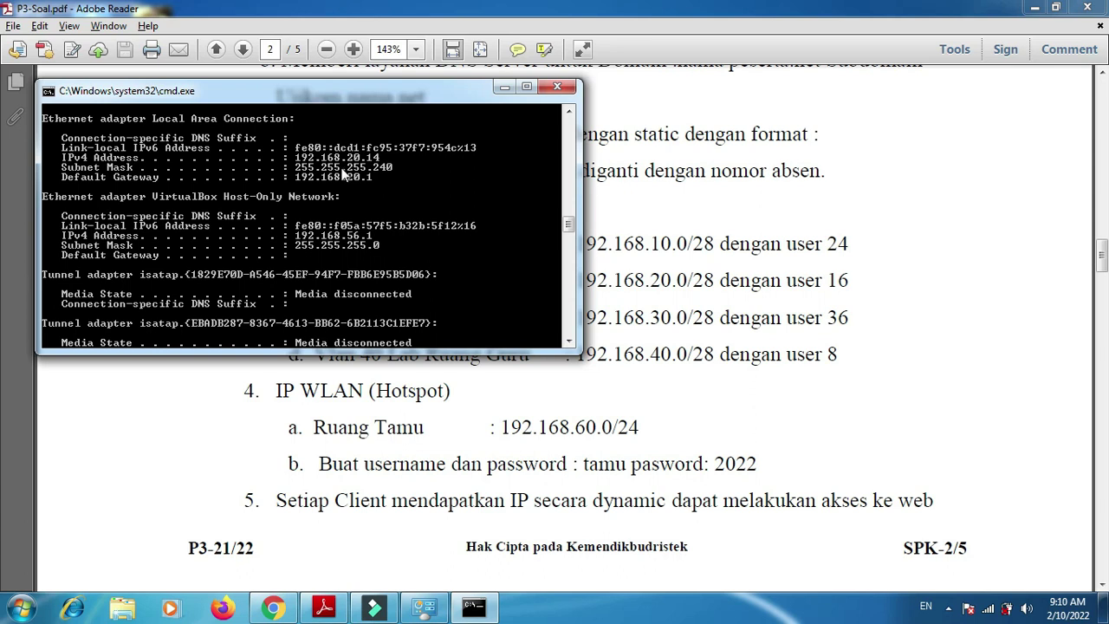
left_click_drag(1104, 258, 879, 426)
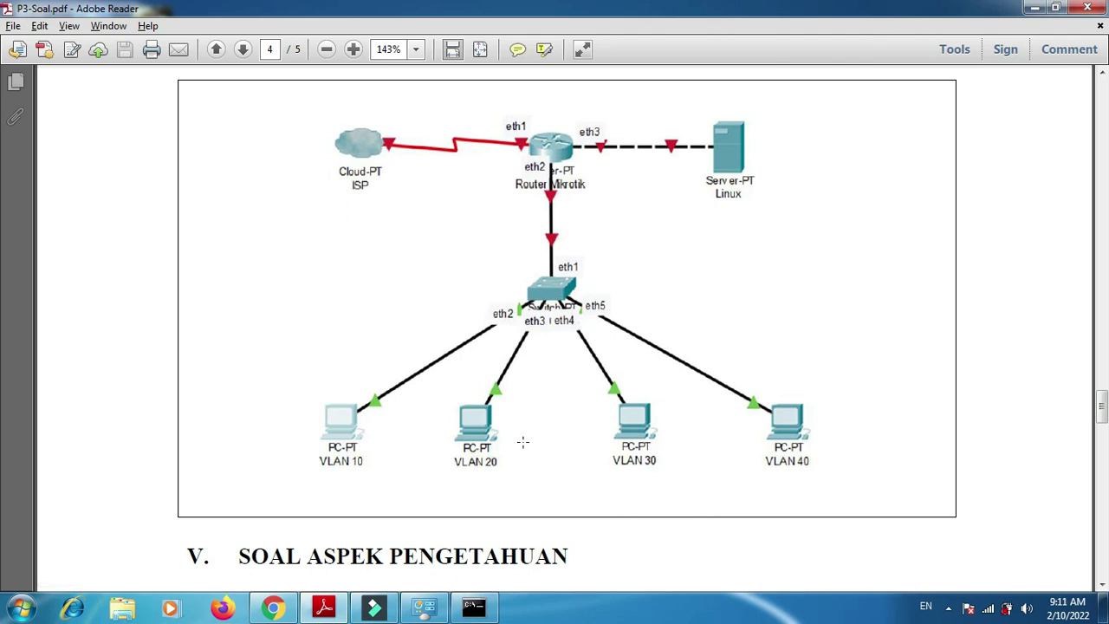
- Relaunch WinBox 3.5 from the desktop and connect to the neighbouring hAP lite router
key("super+d")
double_click(151, 366)
left_click(600, 318)
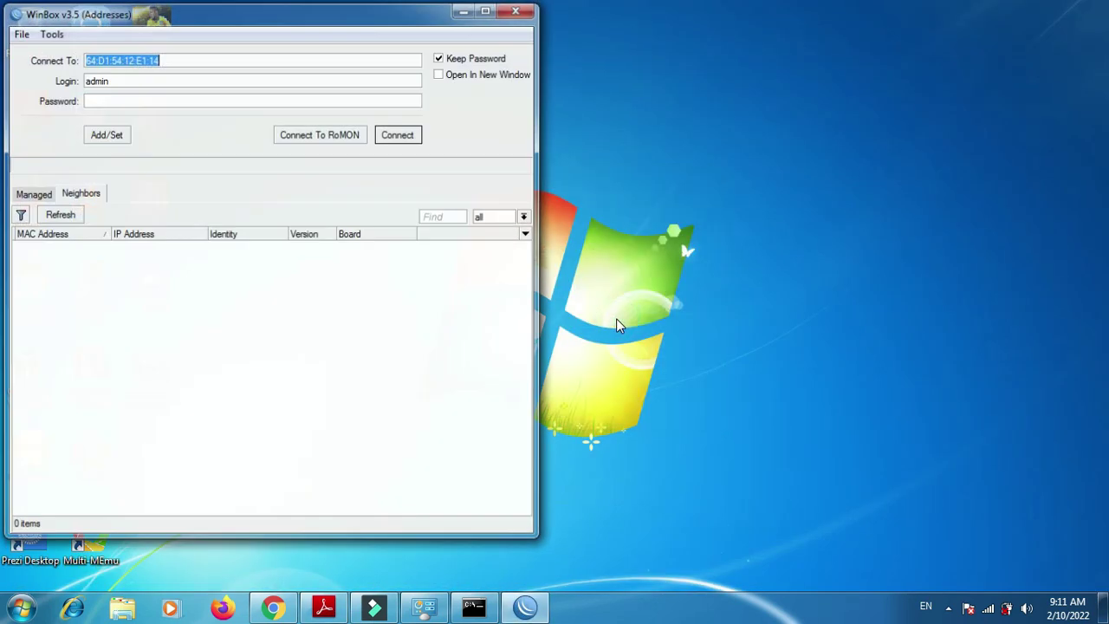
left_click(75, 247)
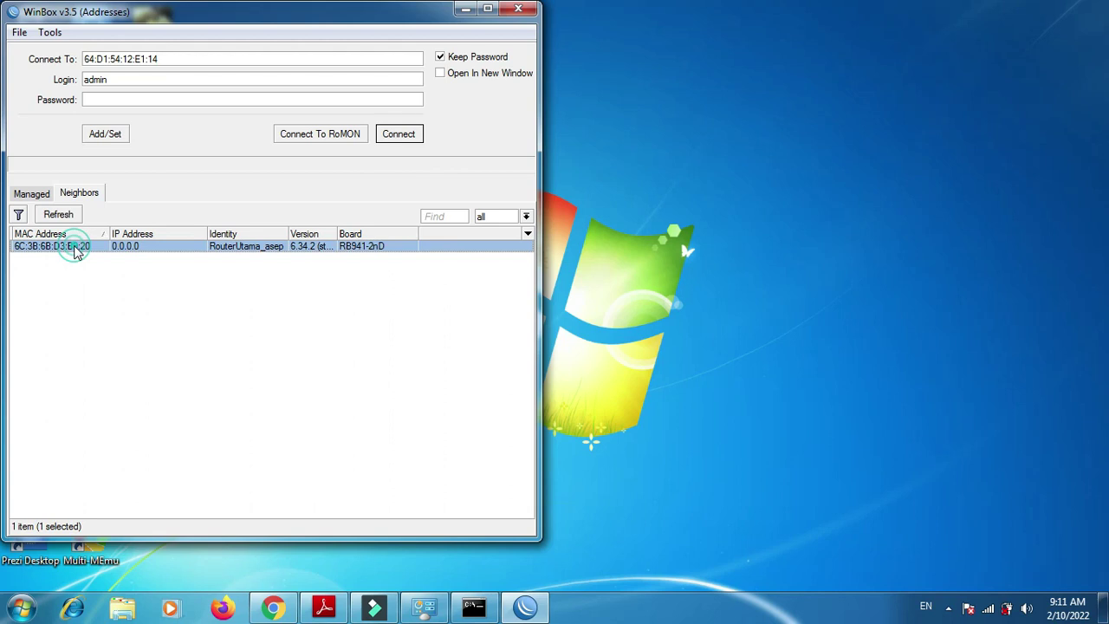
left_click(388, 137)
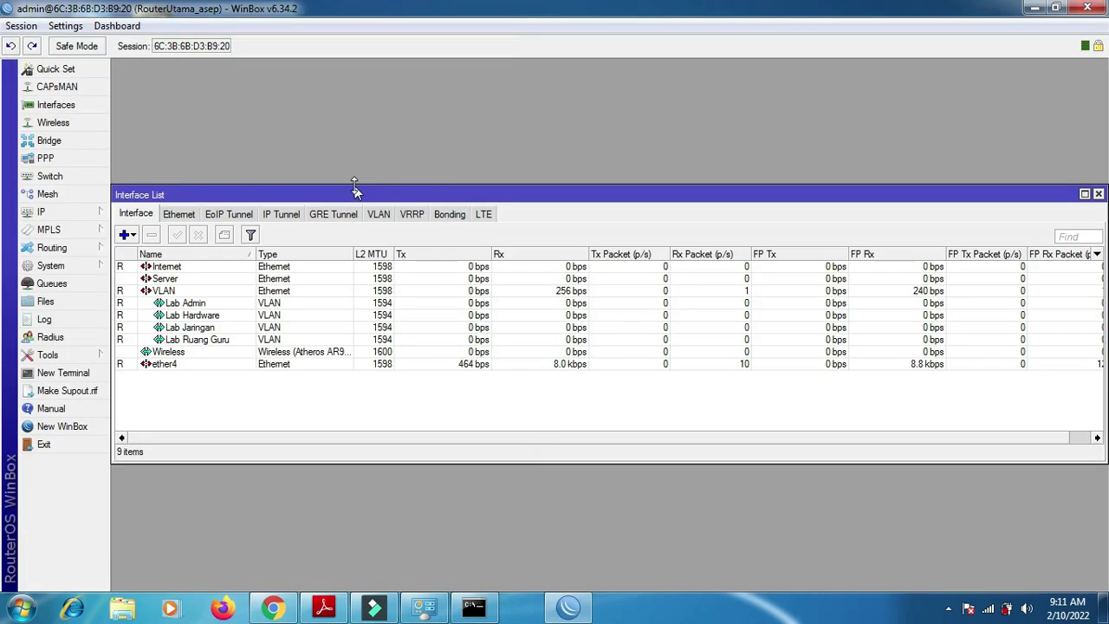
- Configure the Wireless interface as ap bridge on 2GHz-B/G/N with SSID RuangTamu, then apply and close
left_click(54, 123)
left_click(167, 286)
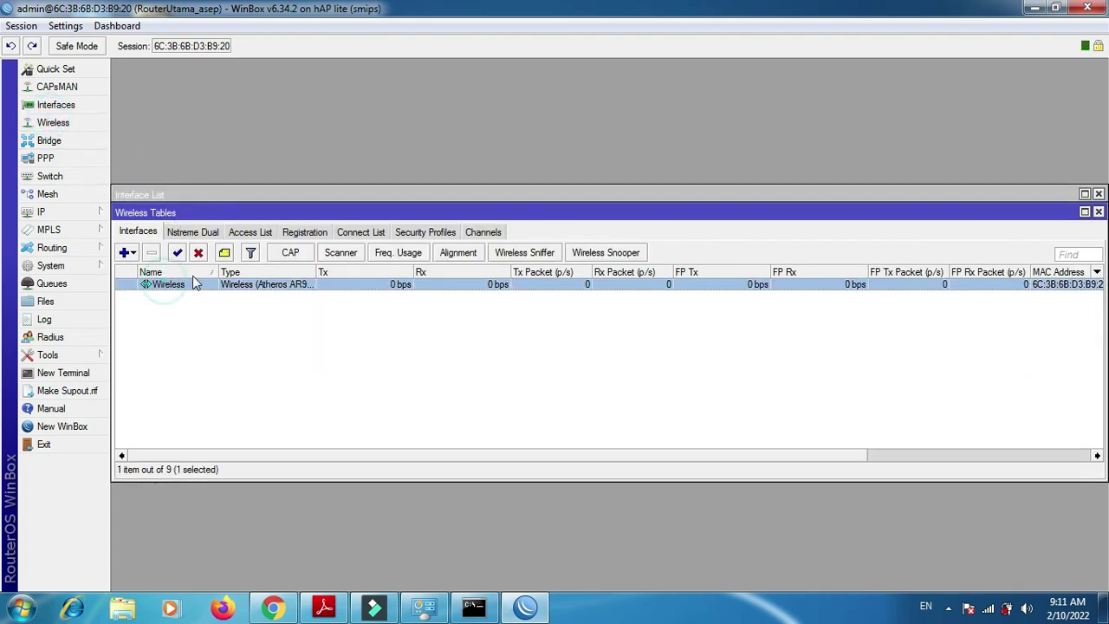
double_click(148, 289)
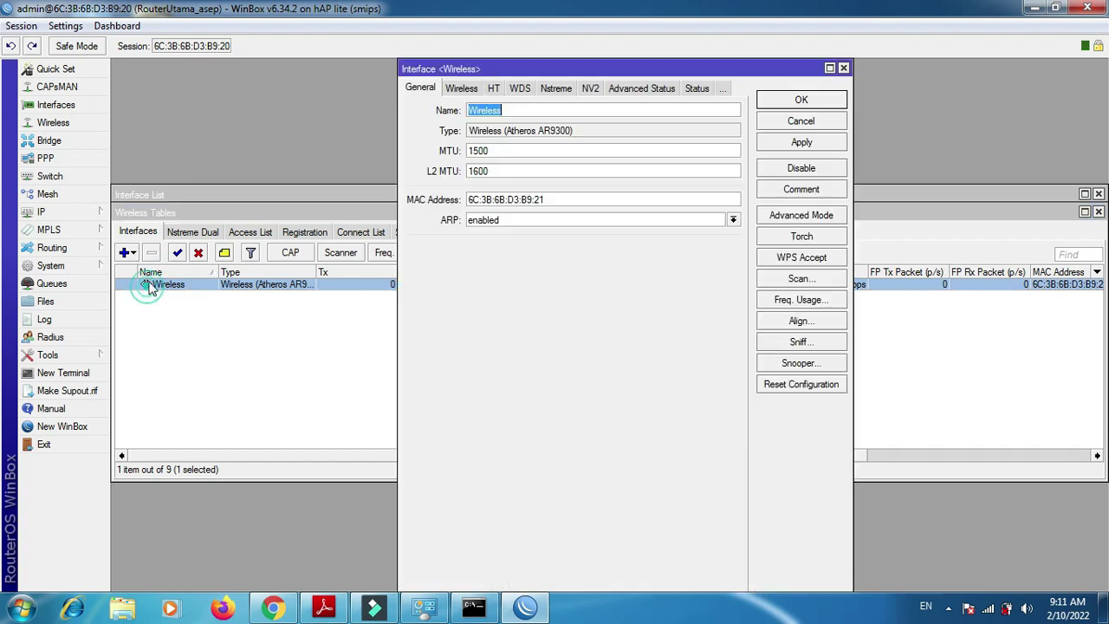
left_click(462, 89)
left_click(524, 111)
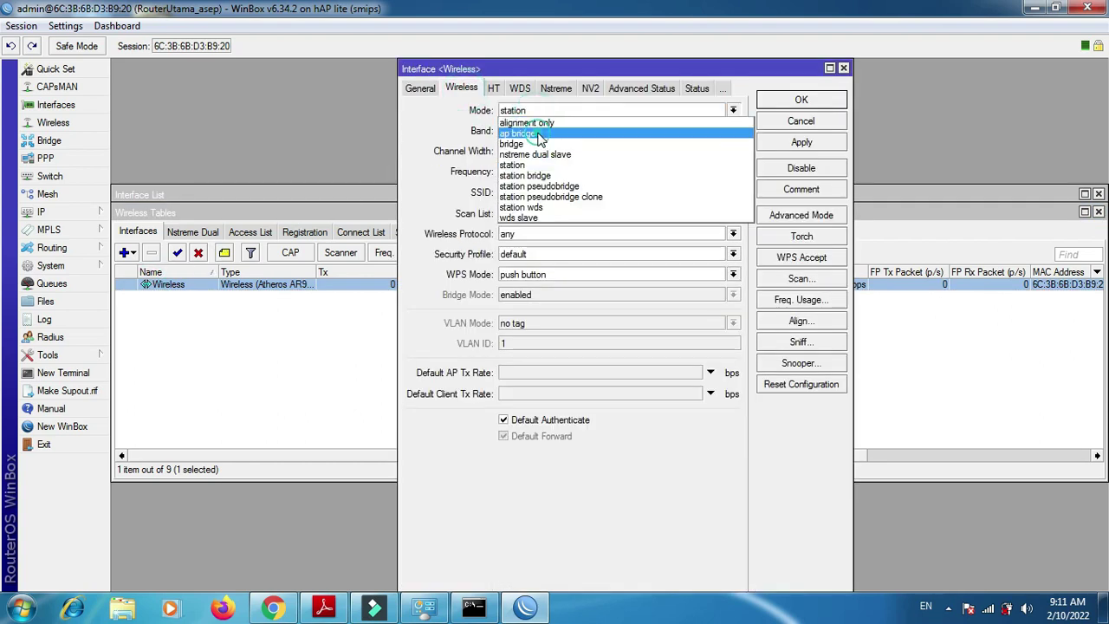
left_click(537, 134)
left_click(542, 131)
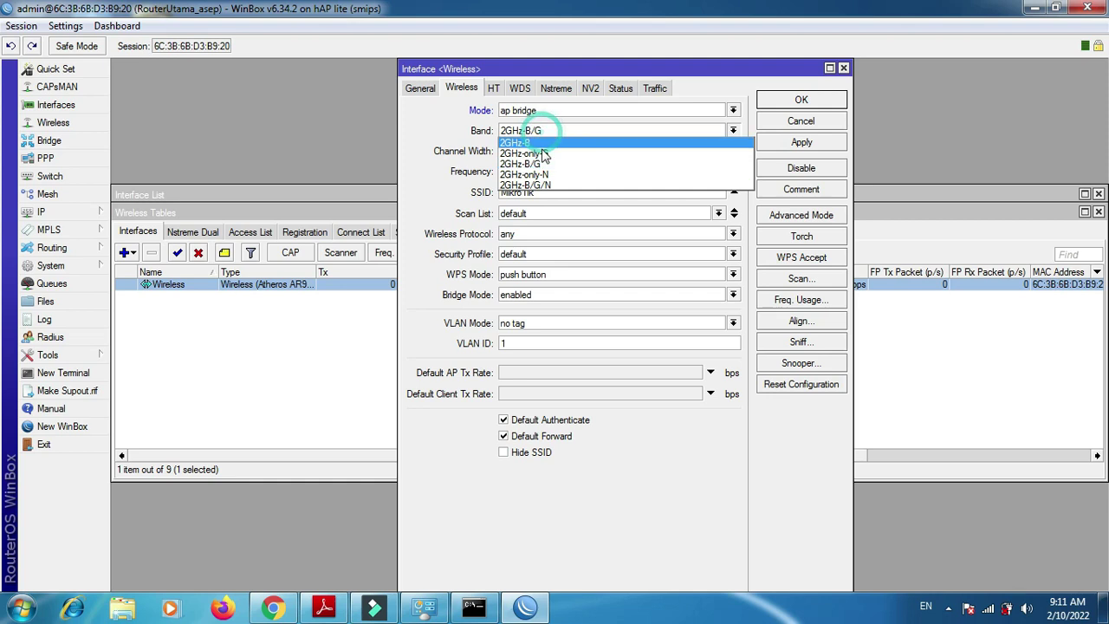
left_click(542, 185)
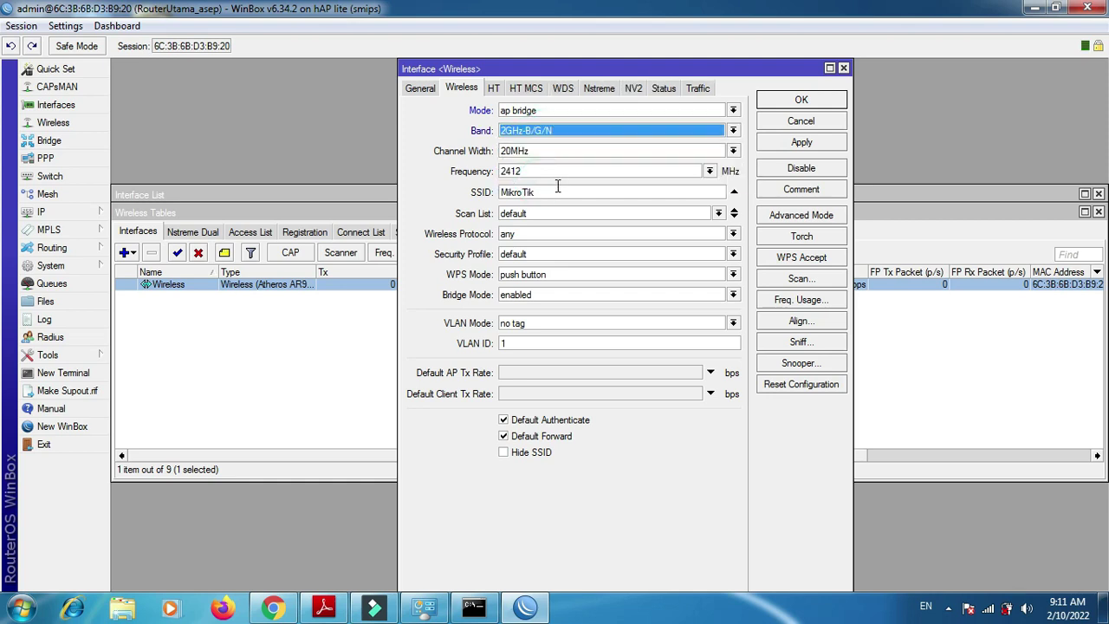
double_click(557, 191)
type("RuangTamu")
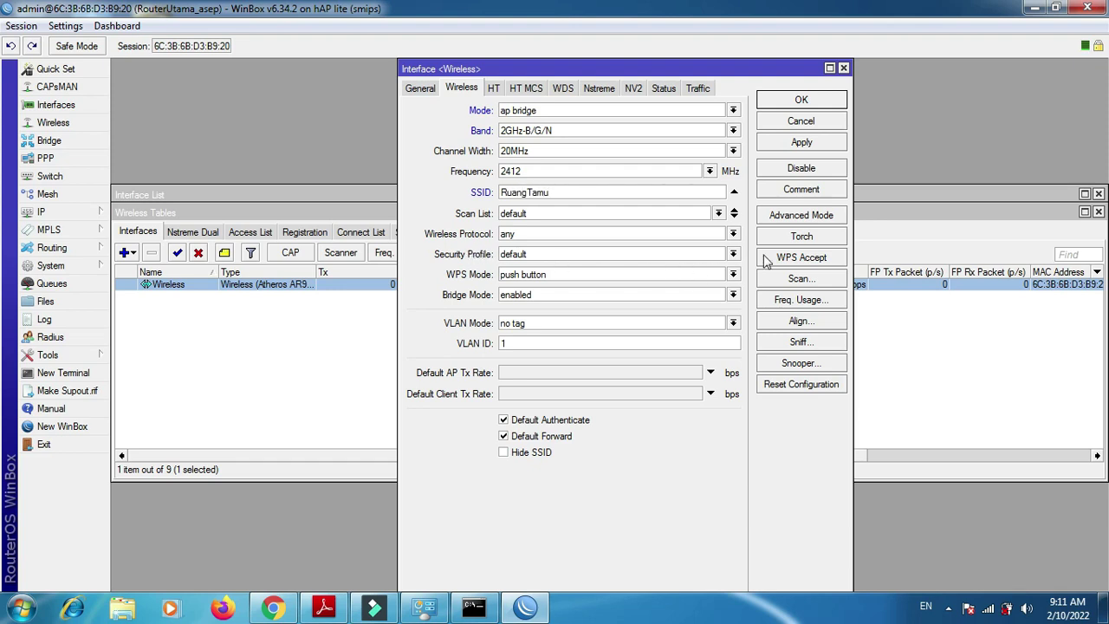
left_click(803, 144)
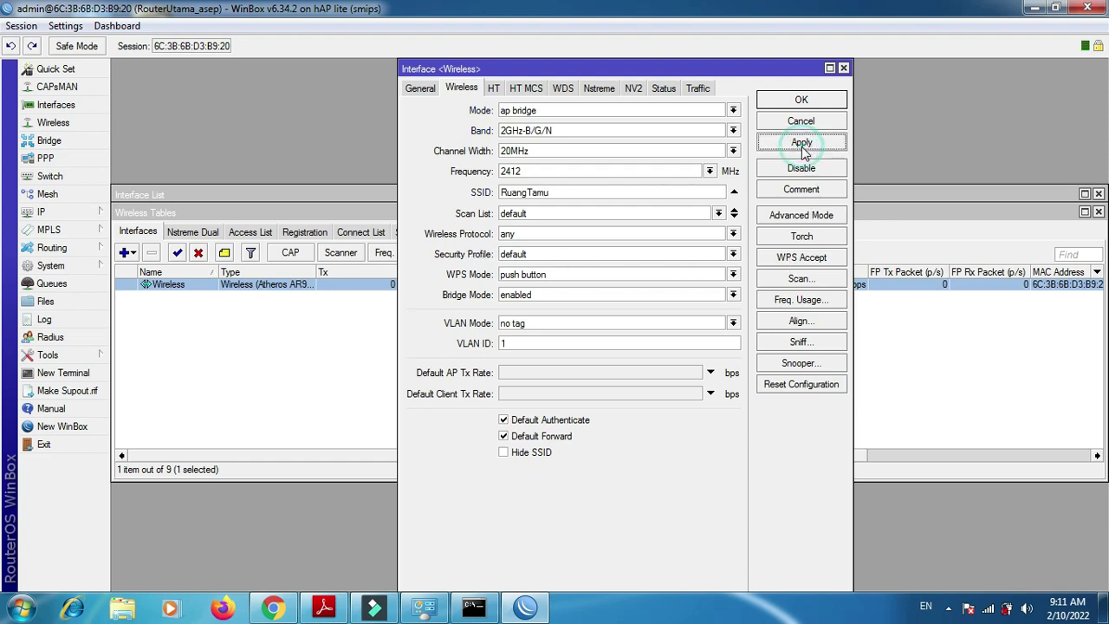
left_click(799, 101)
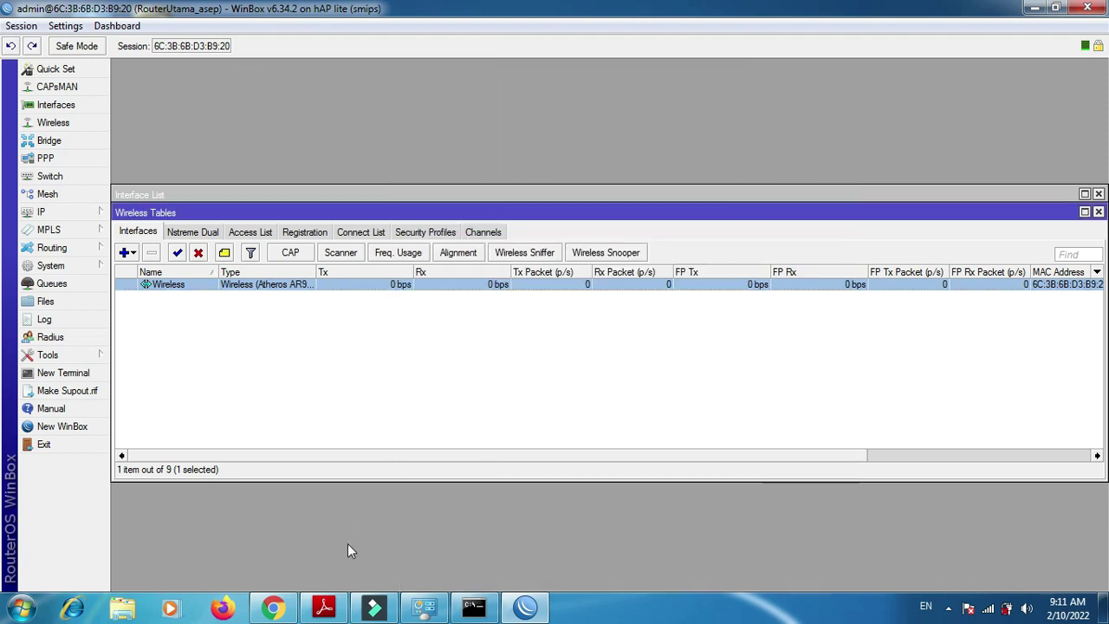
- Check the task sheet PDF, then connect to the RuangTamu Wi-Fi with automatic reconnection enabled
left_click(324, 606)
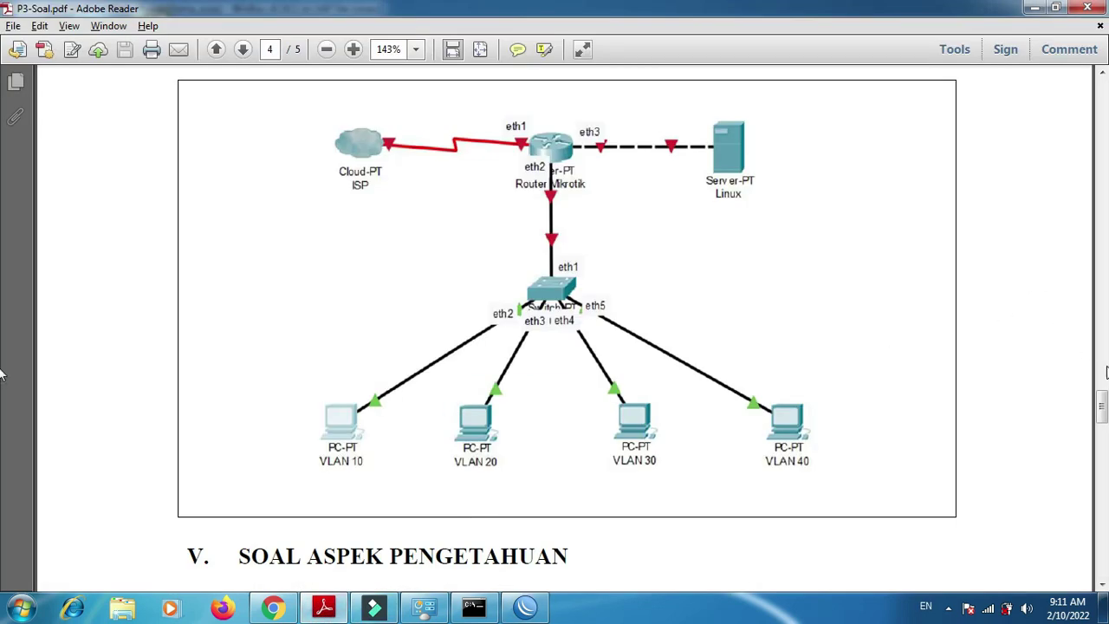
left_click(1102, 371)
left_click_drag(1103, 371, 1089, 265)
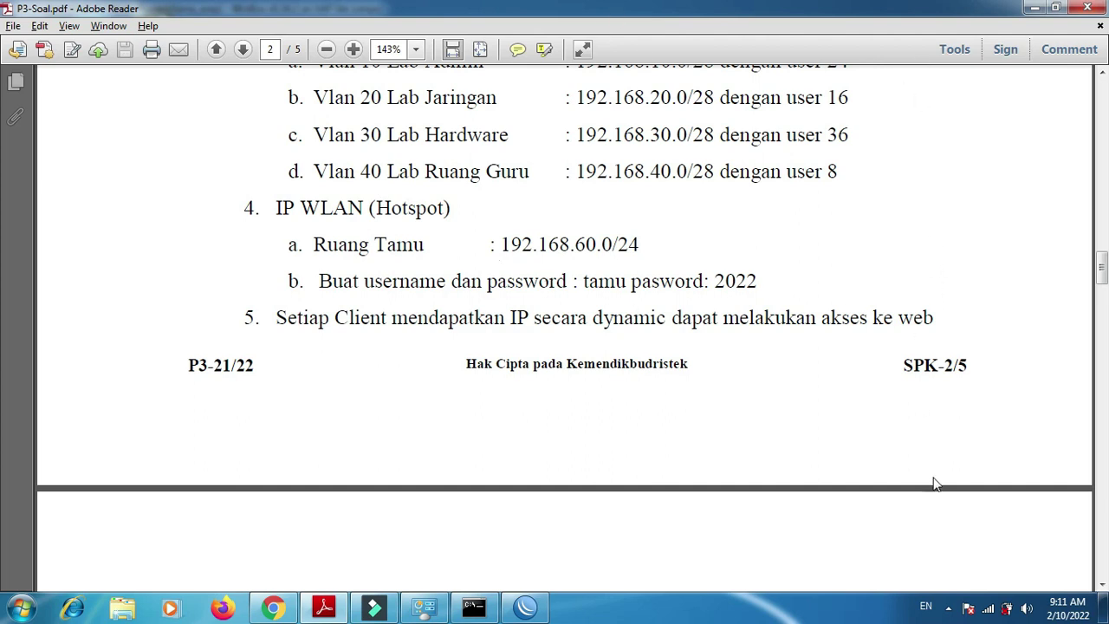
left_click(988, 608)
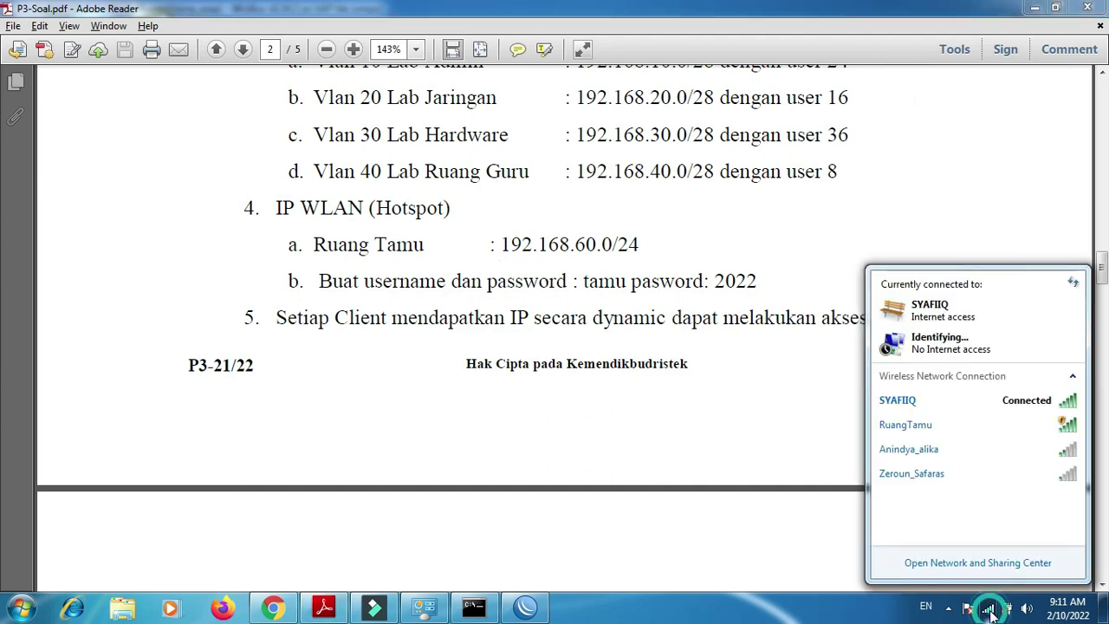
left_click(926, 427)
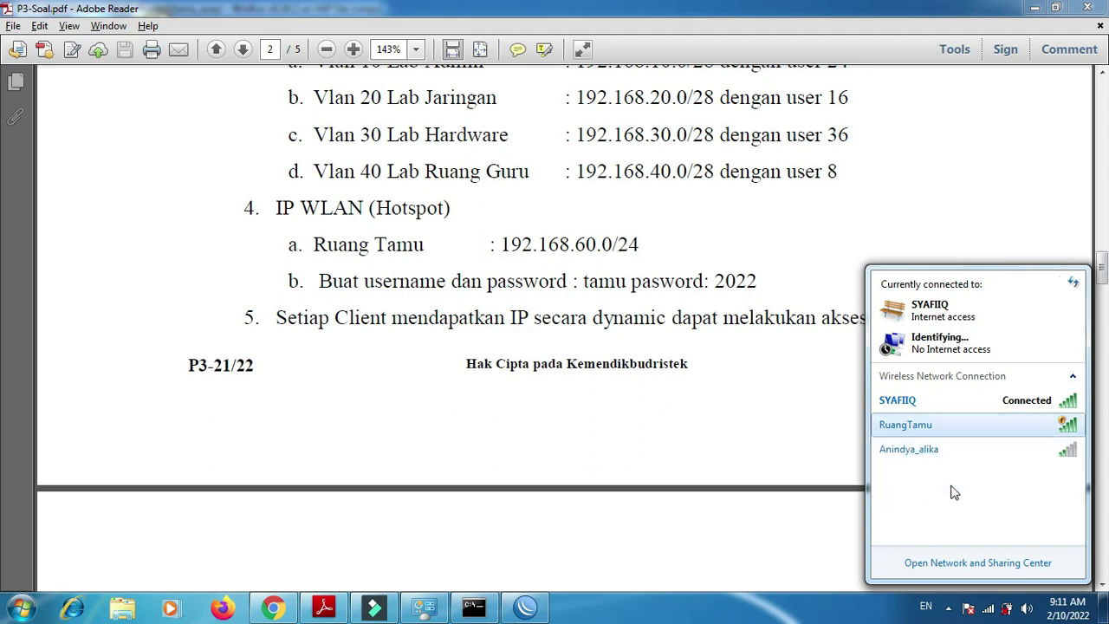
left_click(929, 424)
left_click(894, 487)
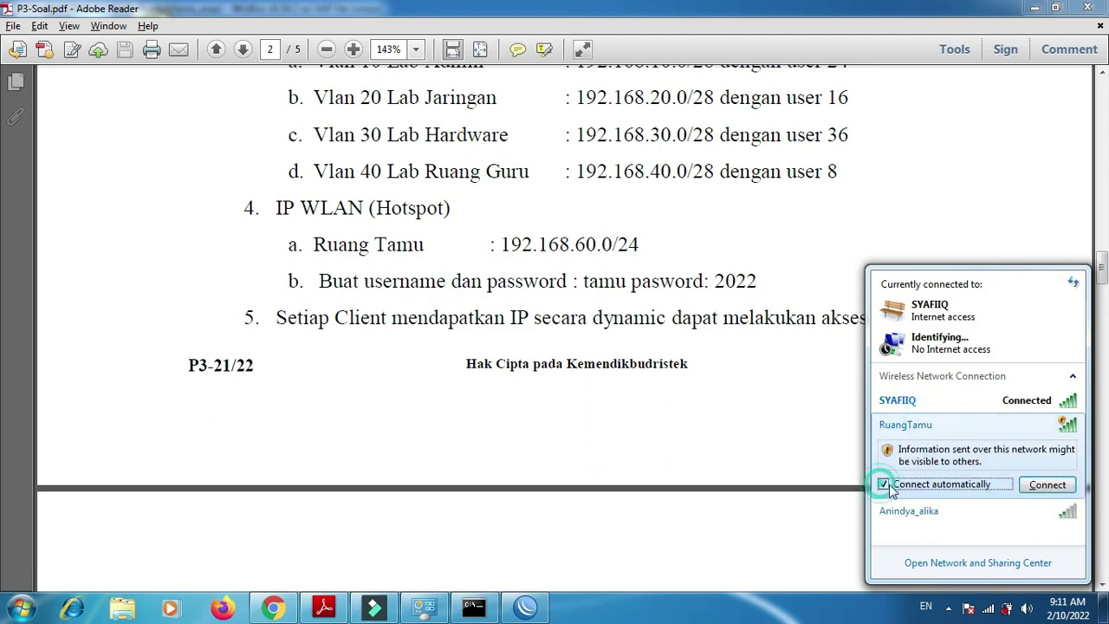
left_click(1046, 485)
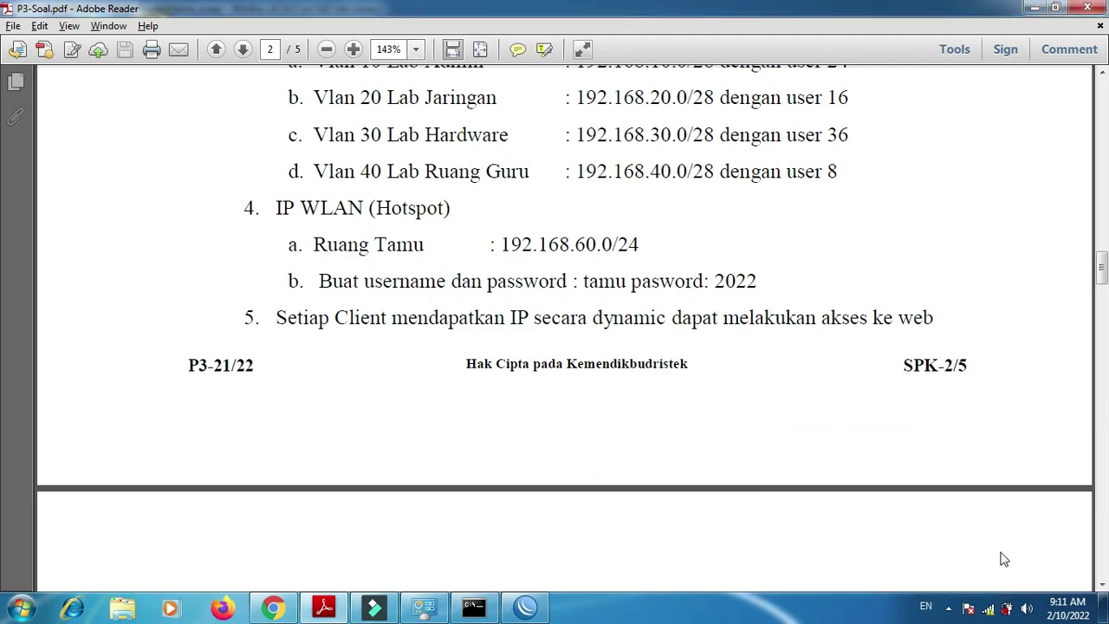
- Set RuangTamu's network location to Public and launch the browser for hotspot log-on
left_click(988, 609)
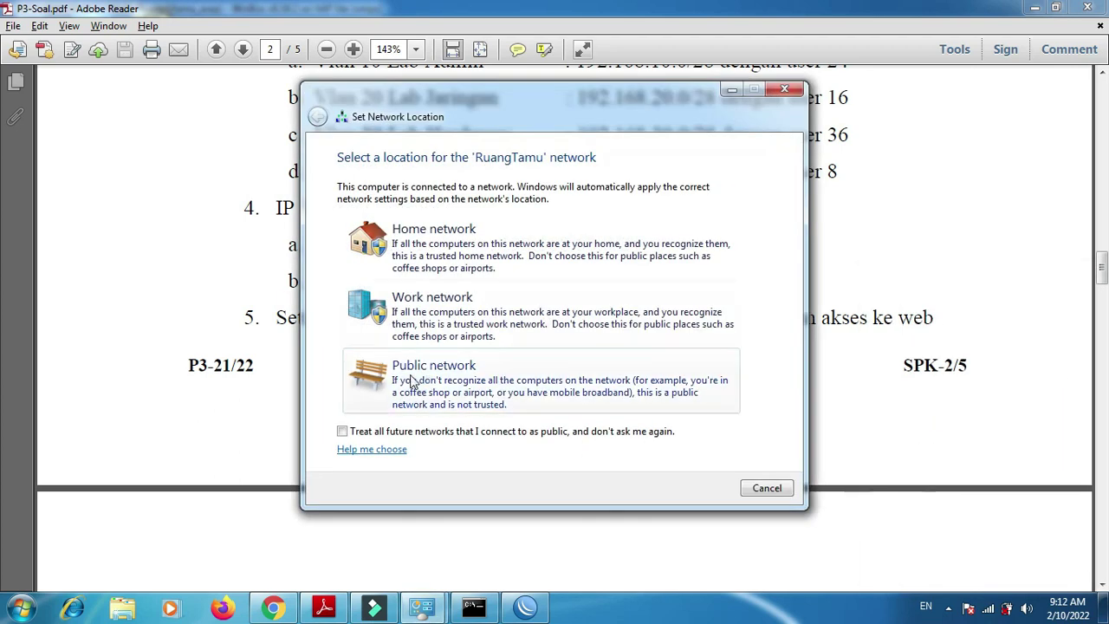
left_click(411, 373)
left_click(764, 487)
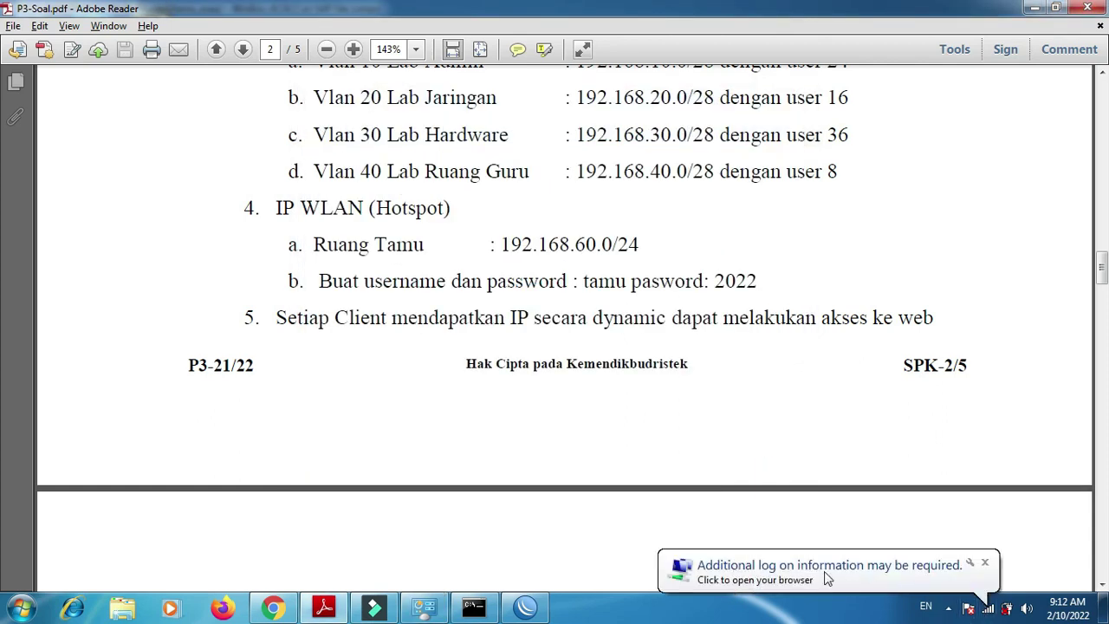
left_click(827, 578)
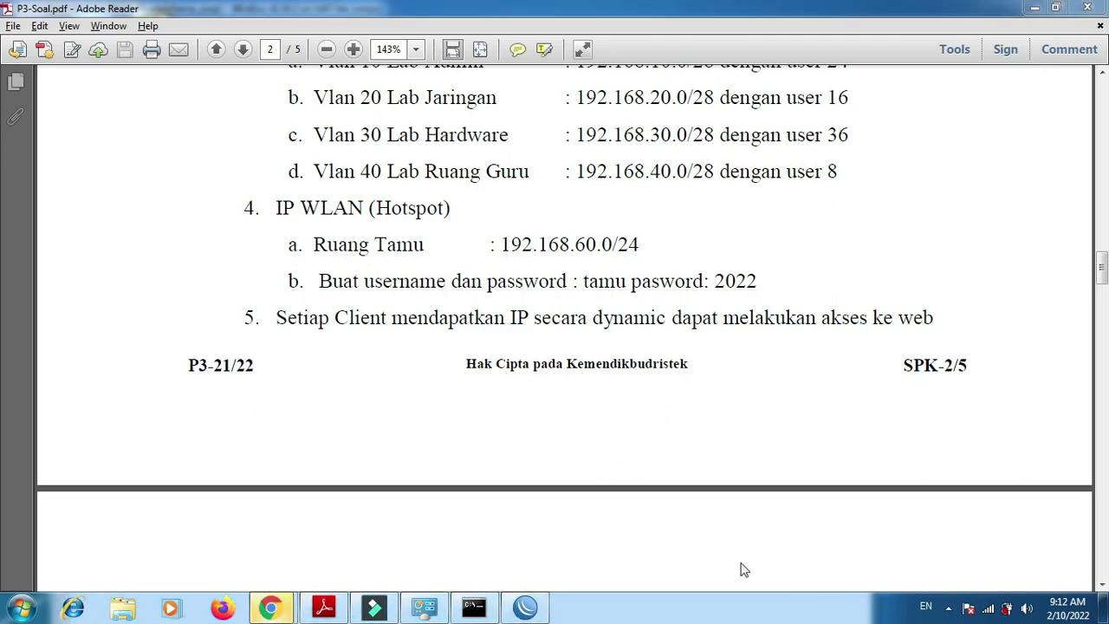
mouse_move(274, 605)
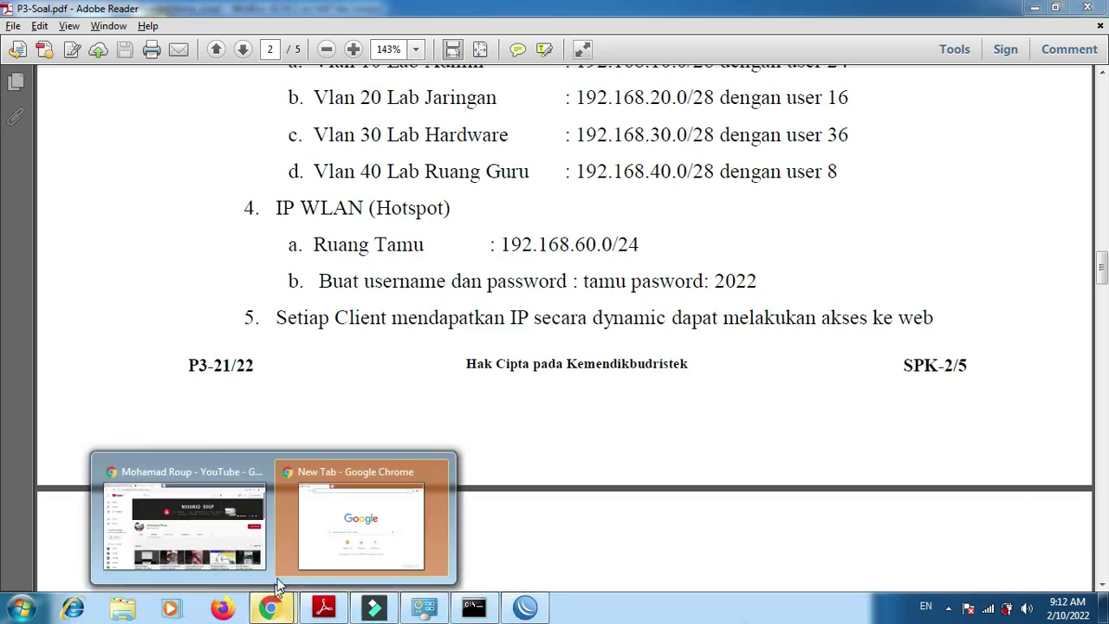
left_click(333, 542)
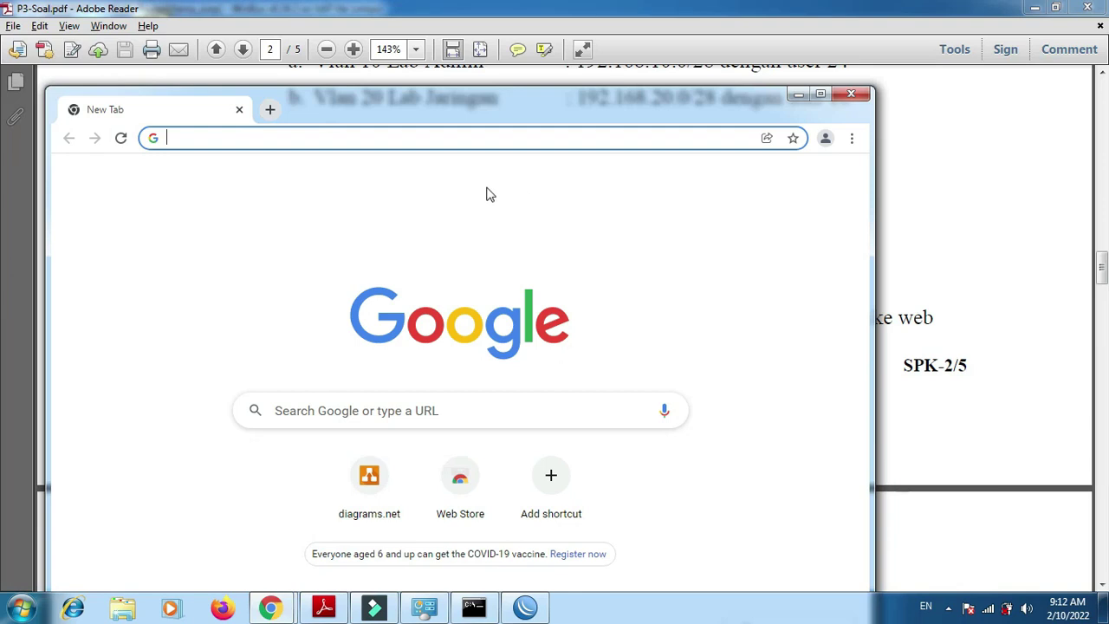
left_click(820, 93)
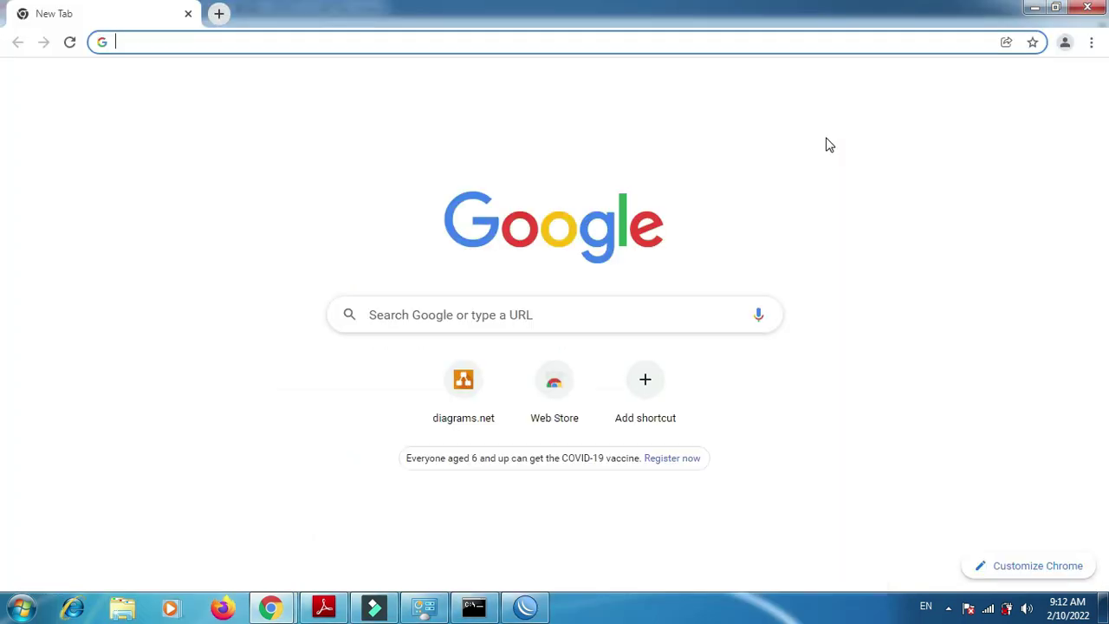
type("www.a")
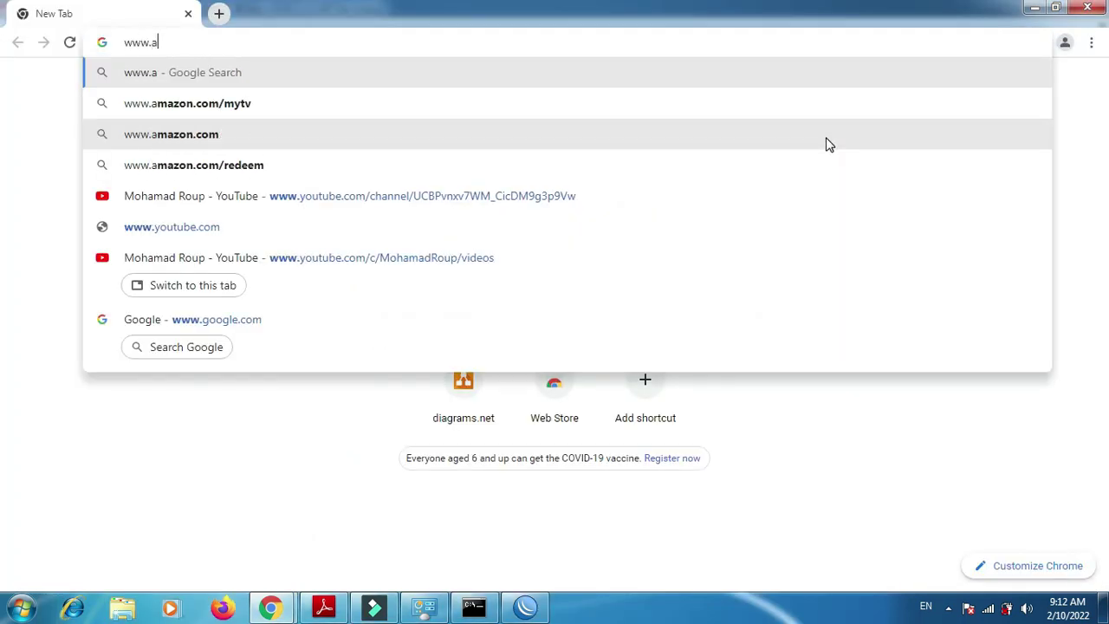
type("sep.com")
key("Return")
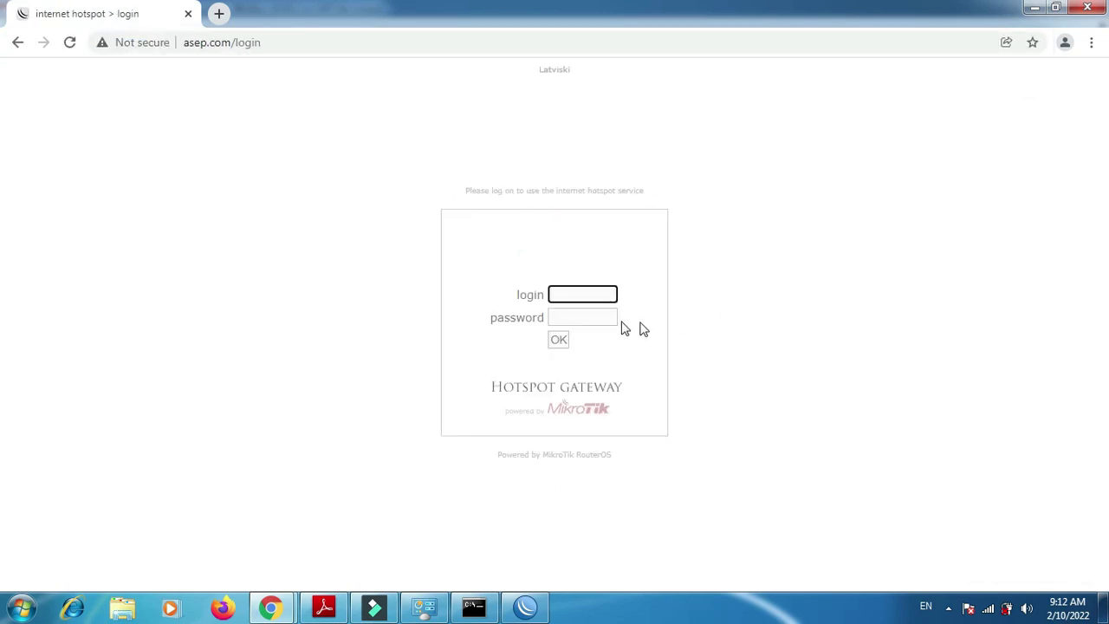
- Log in to the hotspot with the guest account, save the password, and close Chrome
left_click(325, 607)
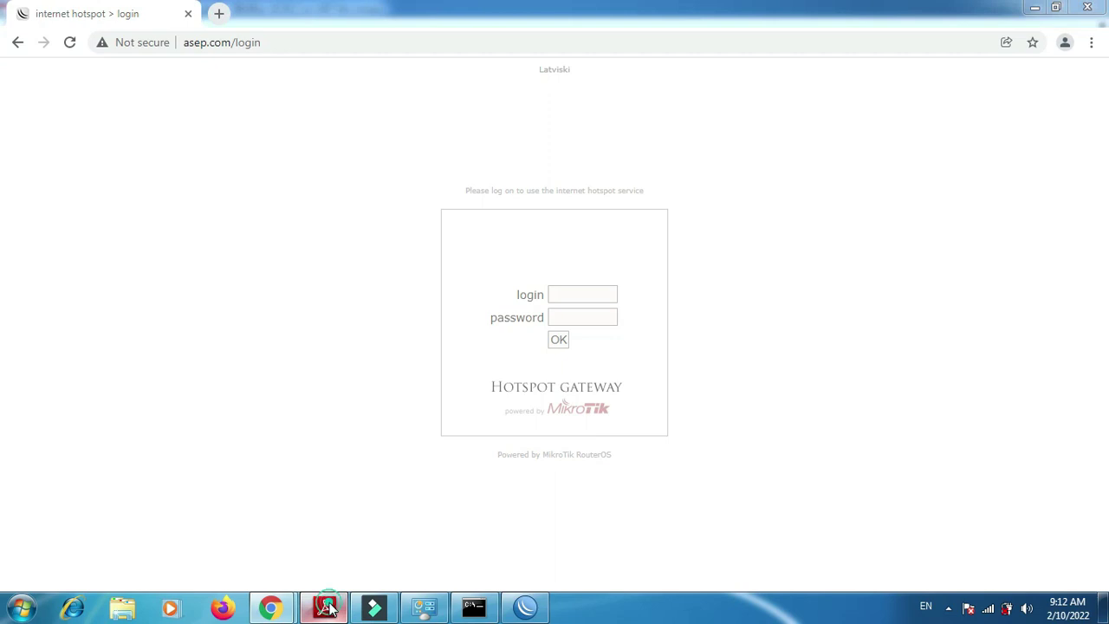
left_click(328, 608)
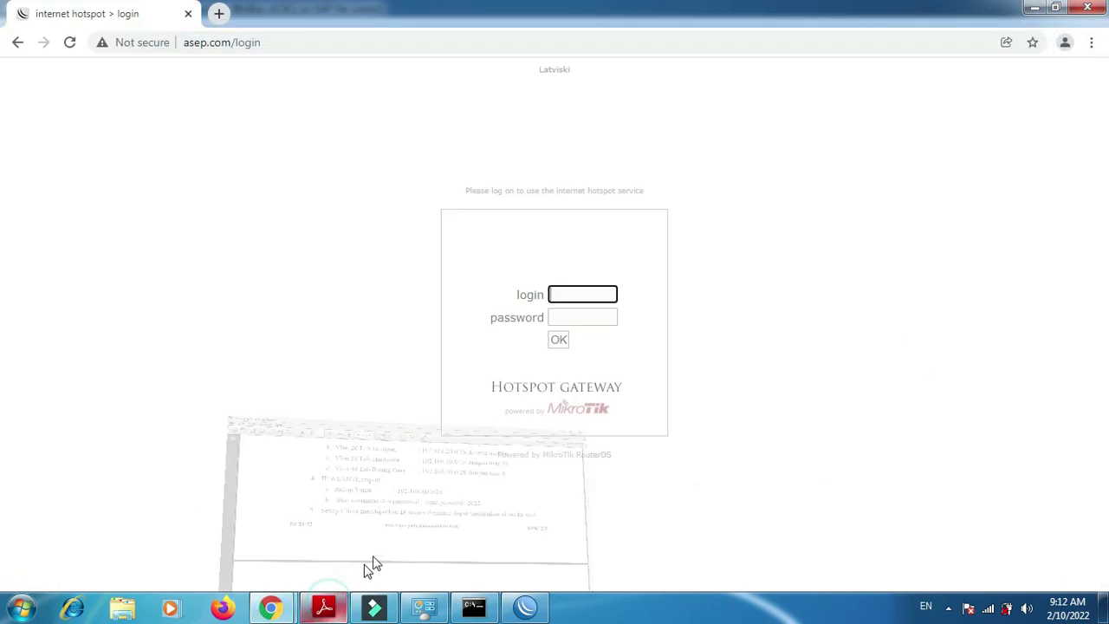
key("Tab")
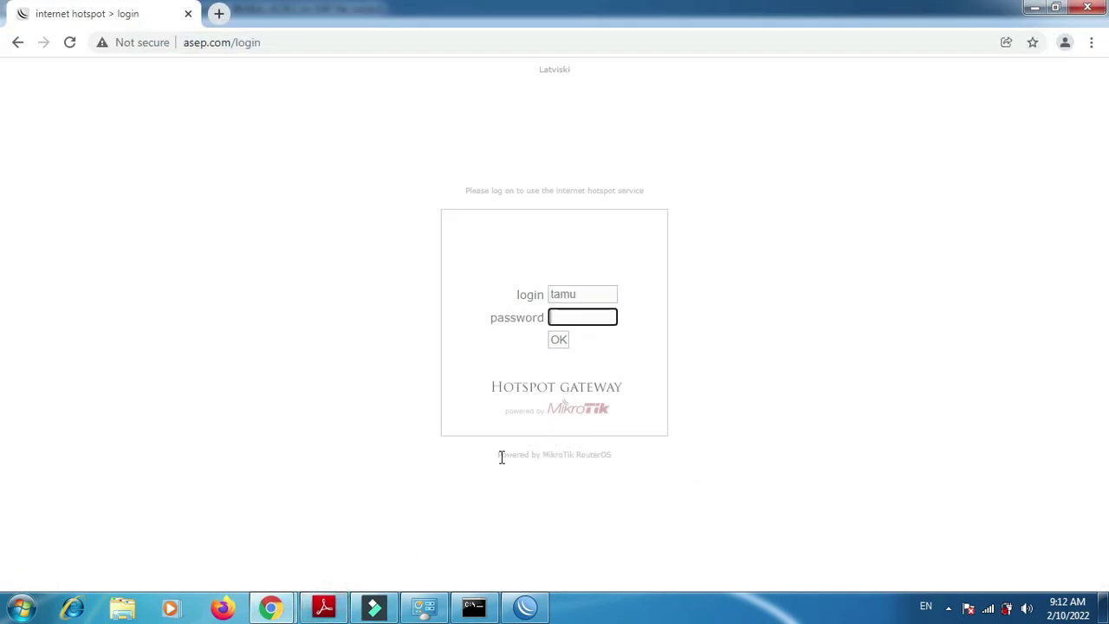
type("tamu")
left_click(558, 344)
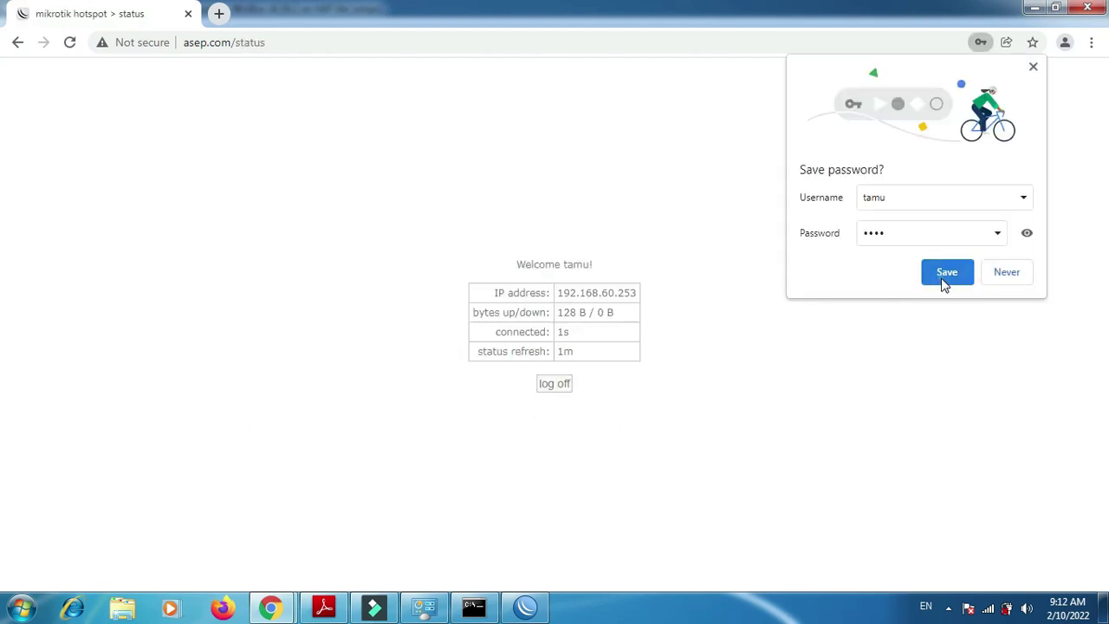
left_click(945, 272)
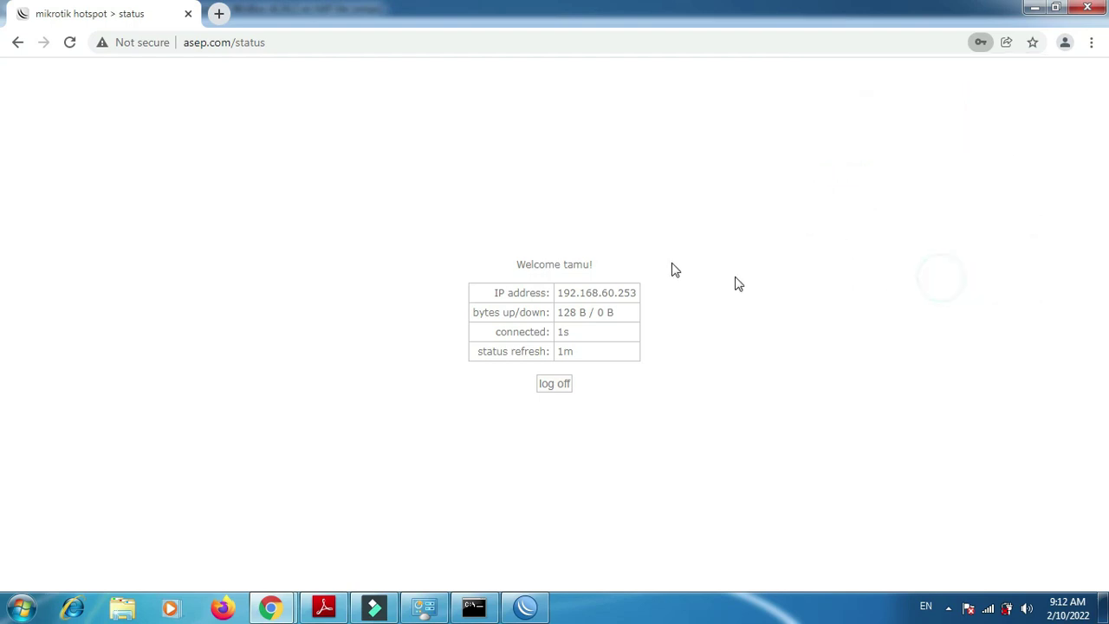
left_click(1090, 9)
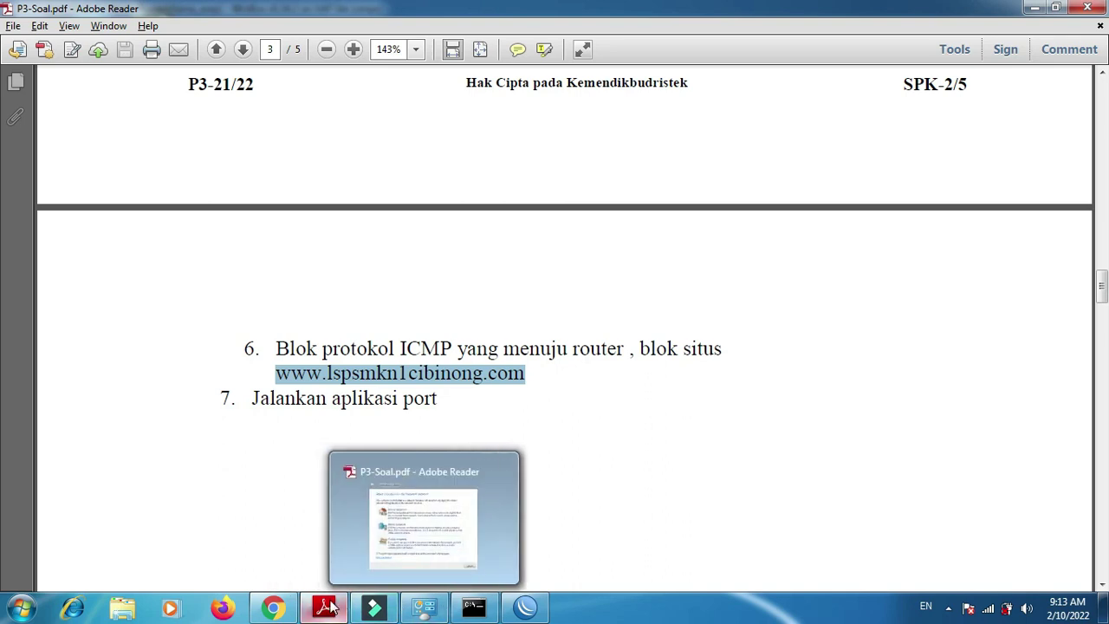
left_click(349, 565)
- Scroll through the Paket 3 topology diagram, then go back to page 2 of P3-Soal.pdf
left_click(324, 606)
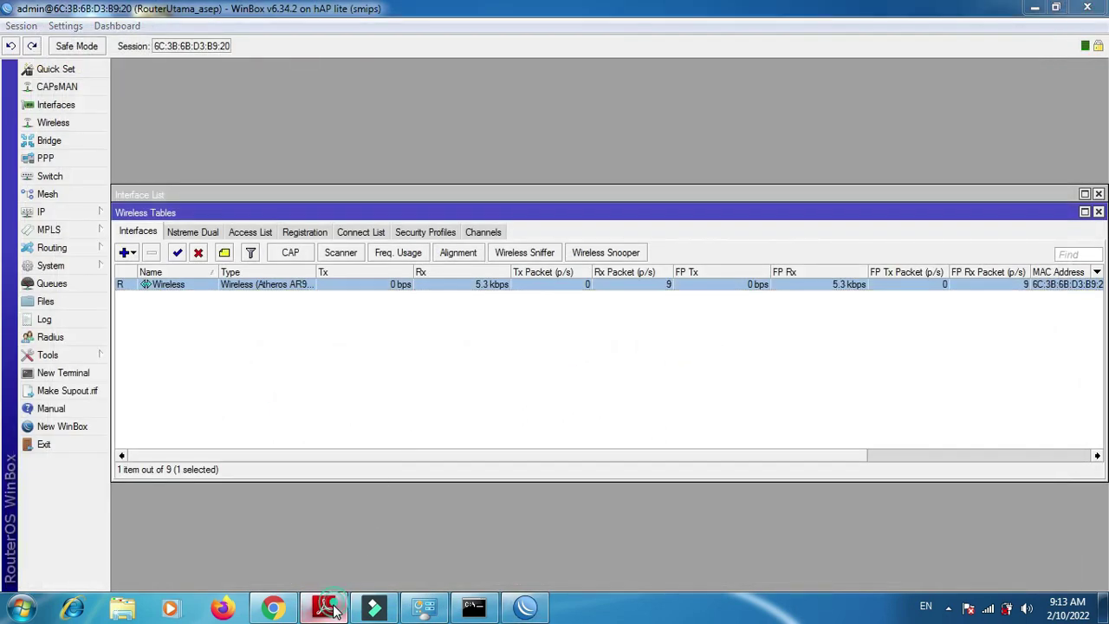
left_click_drag(1100, 286, 1097, 416)
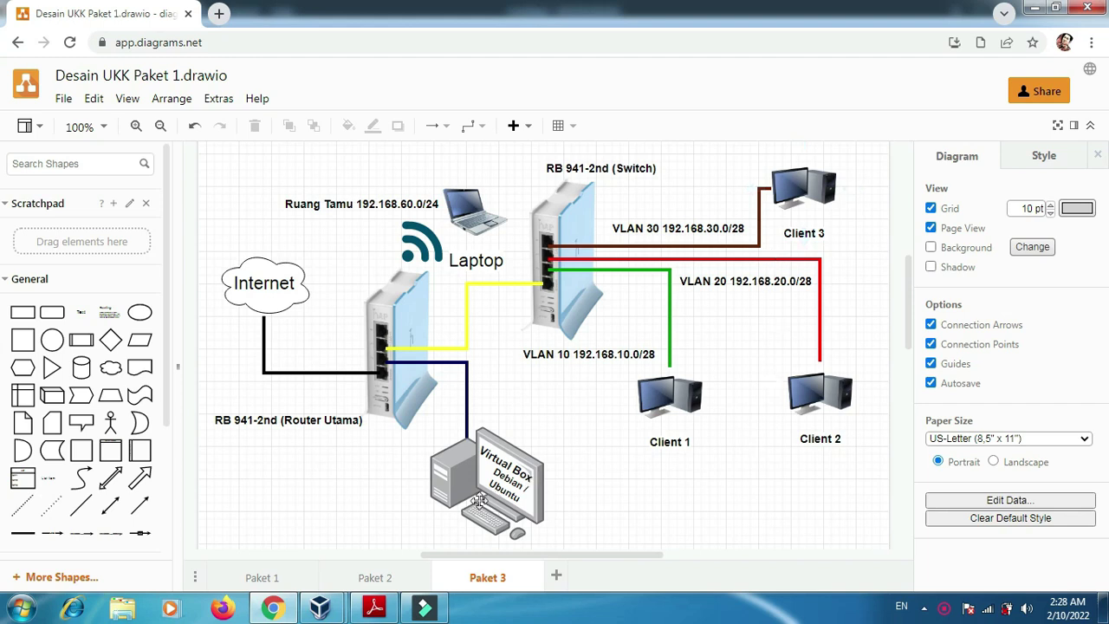
left_click(381, 612)
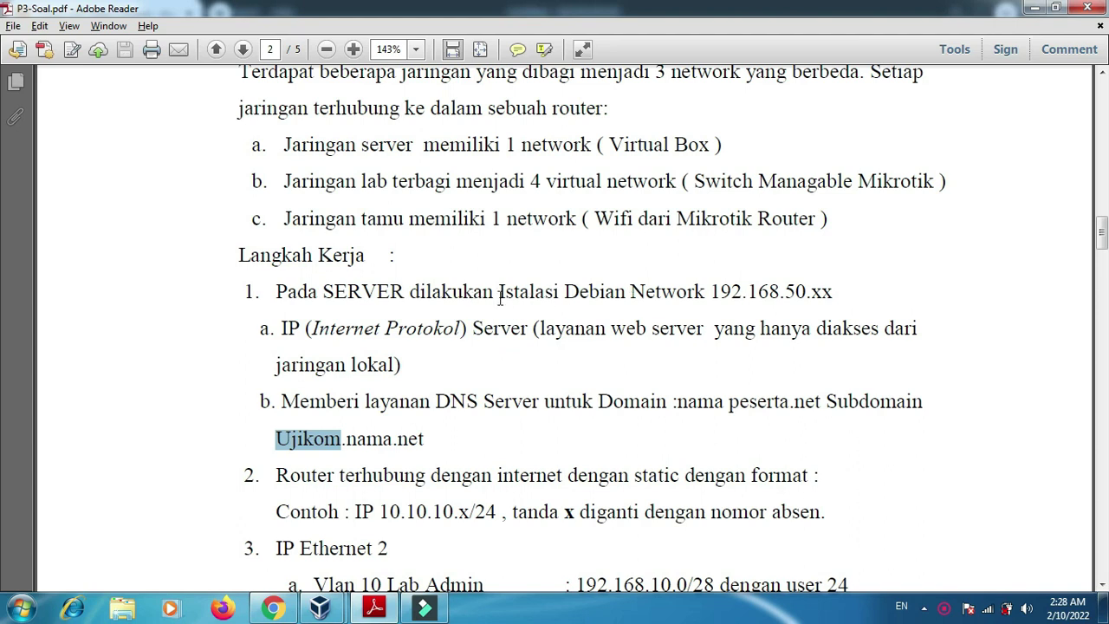
- Highlight 'Istalasi Debian', SERVER and Virtual in step 1 of P3-Soal.pdf, then bring up VirtualBox
left_click_drag(503, 292, 602, 293)
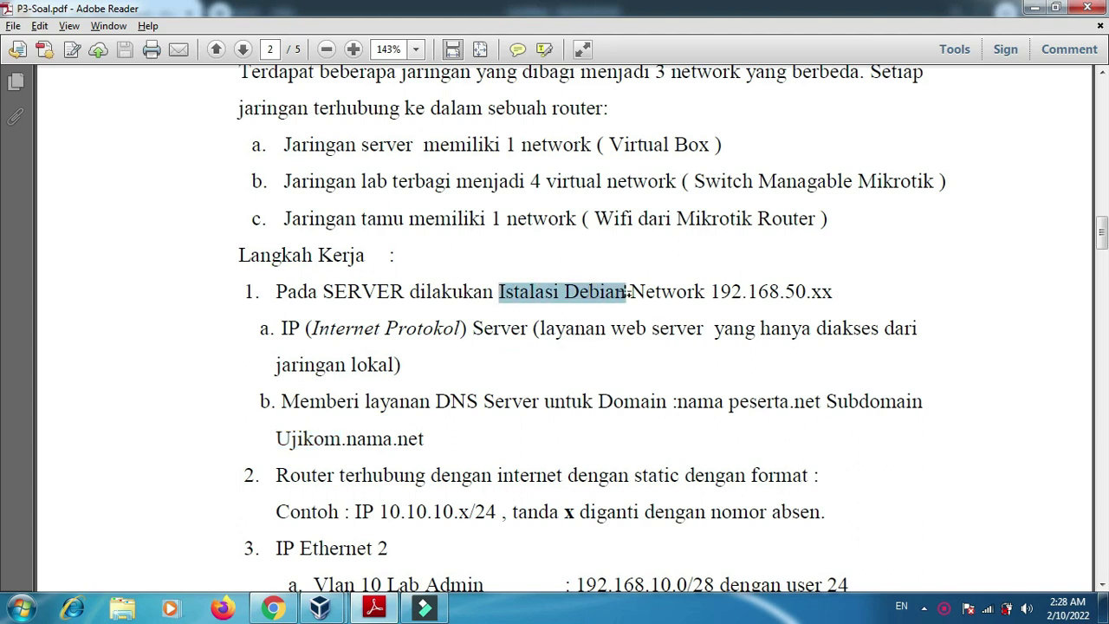
double_click(351, 288)
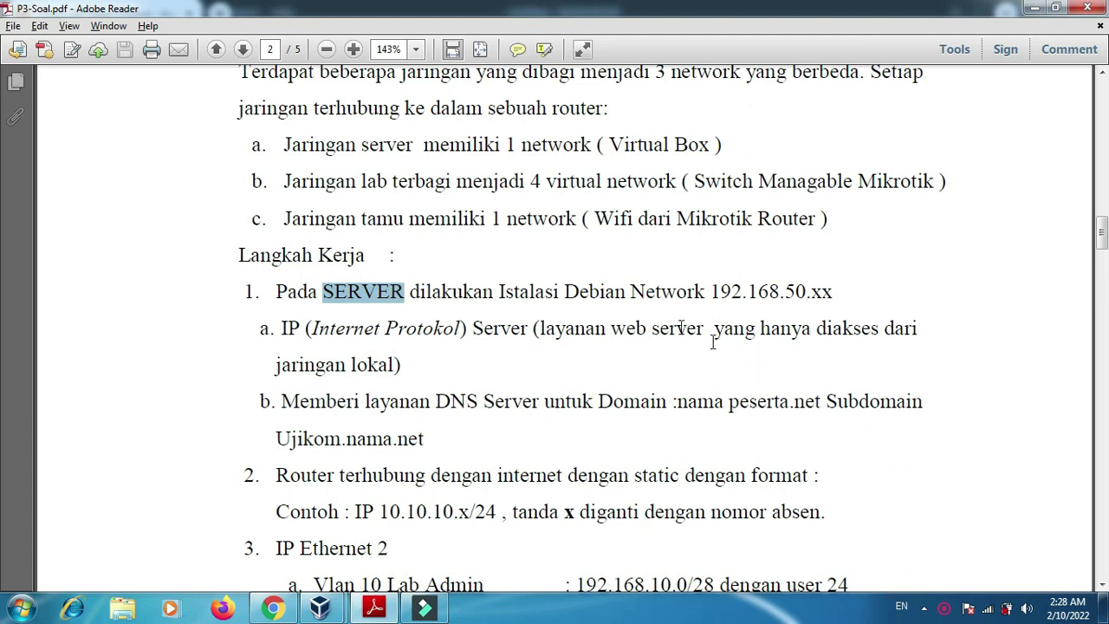
double_click(630, 144)
left_click(683, 144)
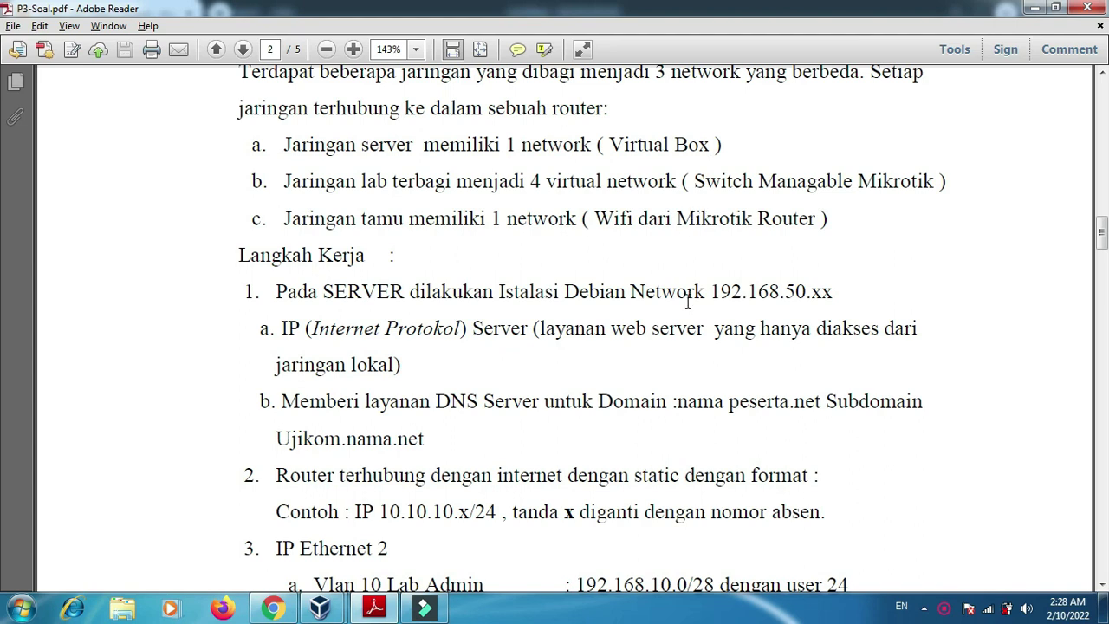
left_click(323, 612)
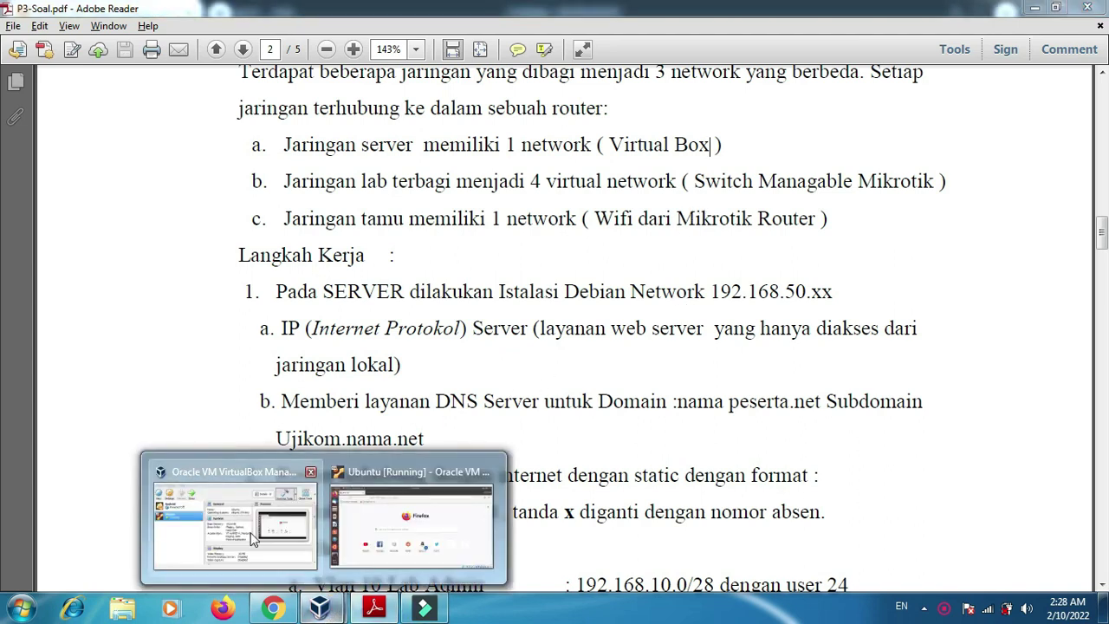
- Switch from VirtualBox Manager to the running Ubuntu VM and bring its terminal forward
left_click(234, 515)
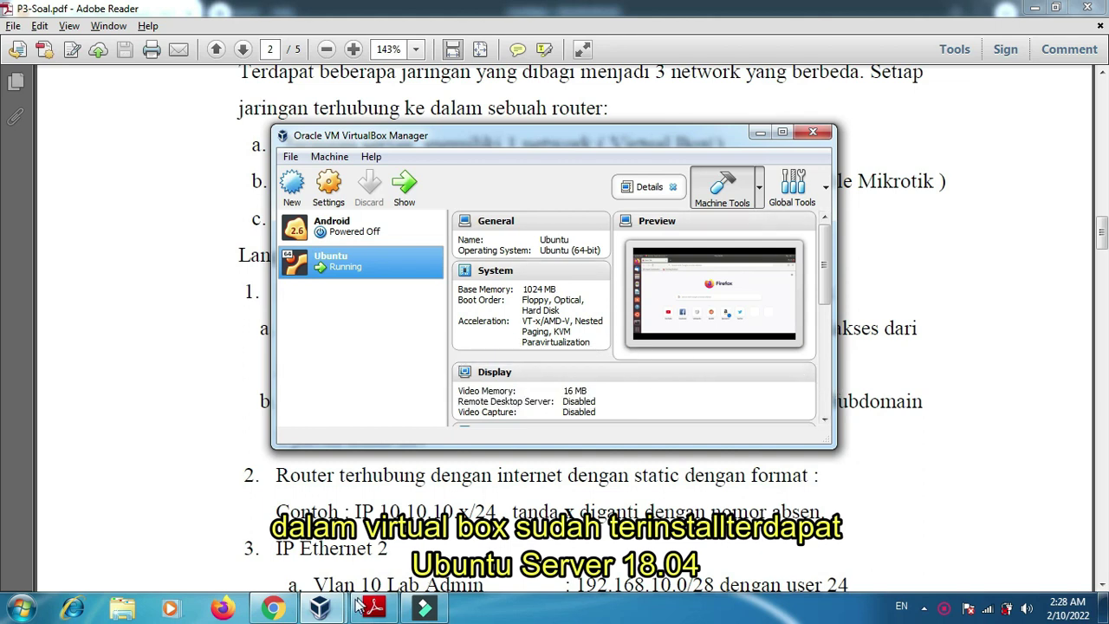
left_click(321, 608)
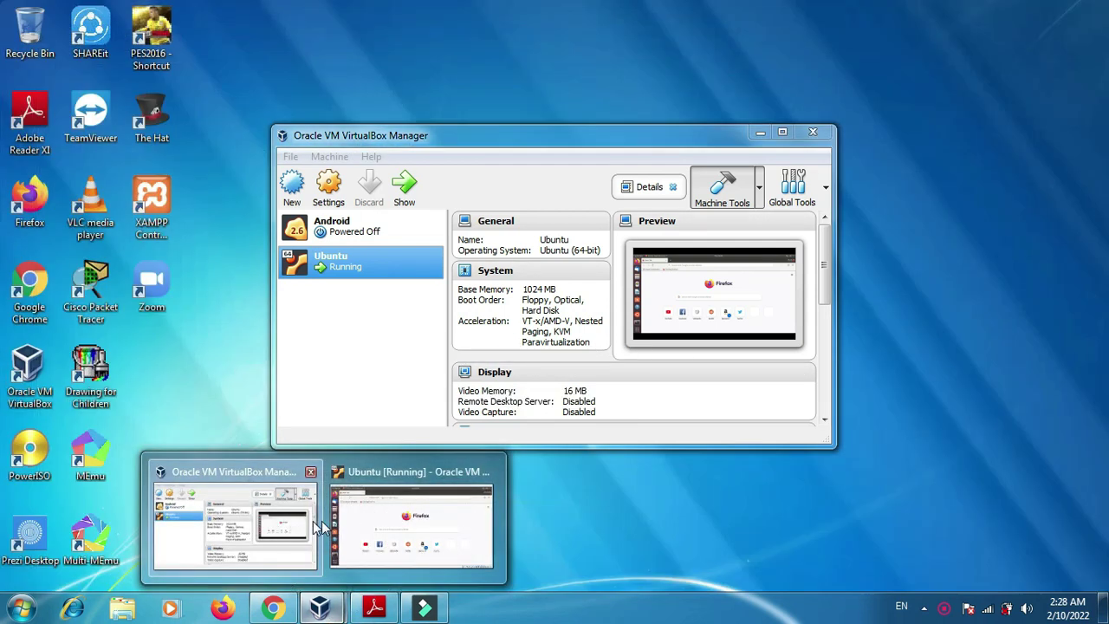
mouse_move(401, 520)
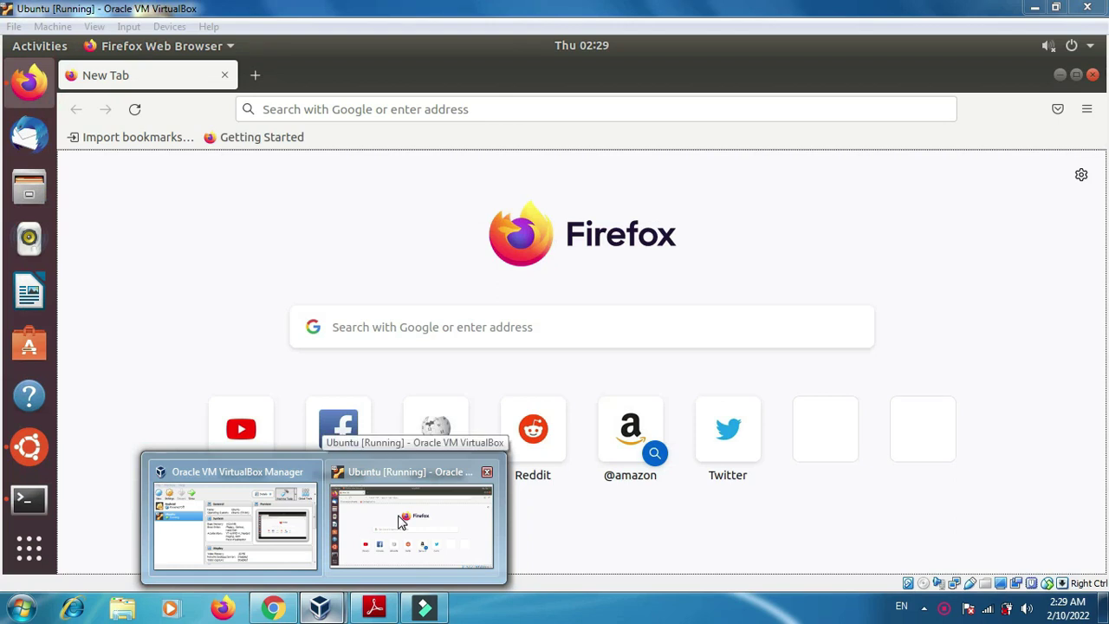
left_click(402, 520)
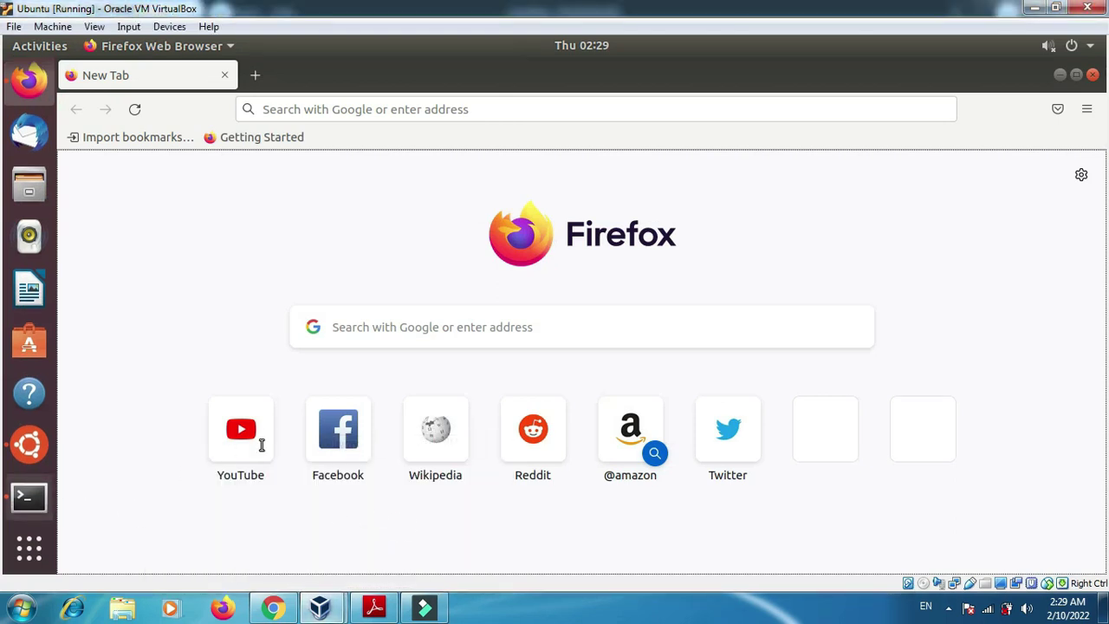
left_click(28, 496)
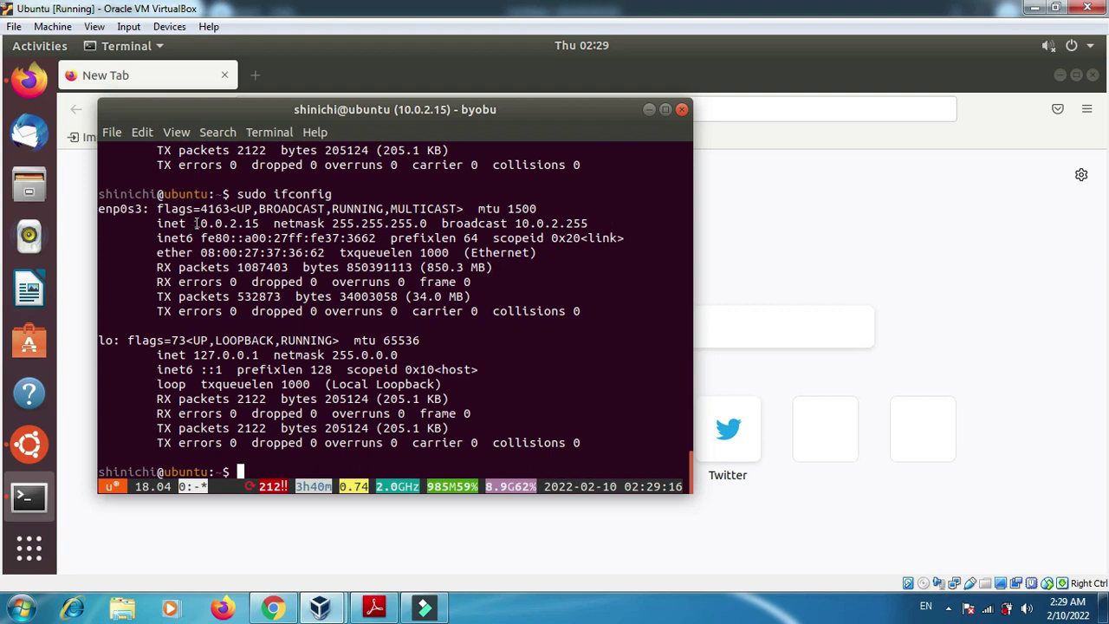
- Copy 10.0.2.15 from the ifconfig output and focus Firefox's address bar
mouse_move(194, 227)
left_mouse_down()
mouse_move(259, 224)
mouse_move(197, 223)
left_mouse_up()
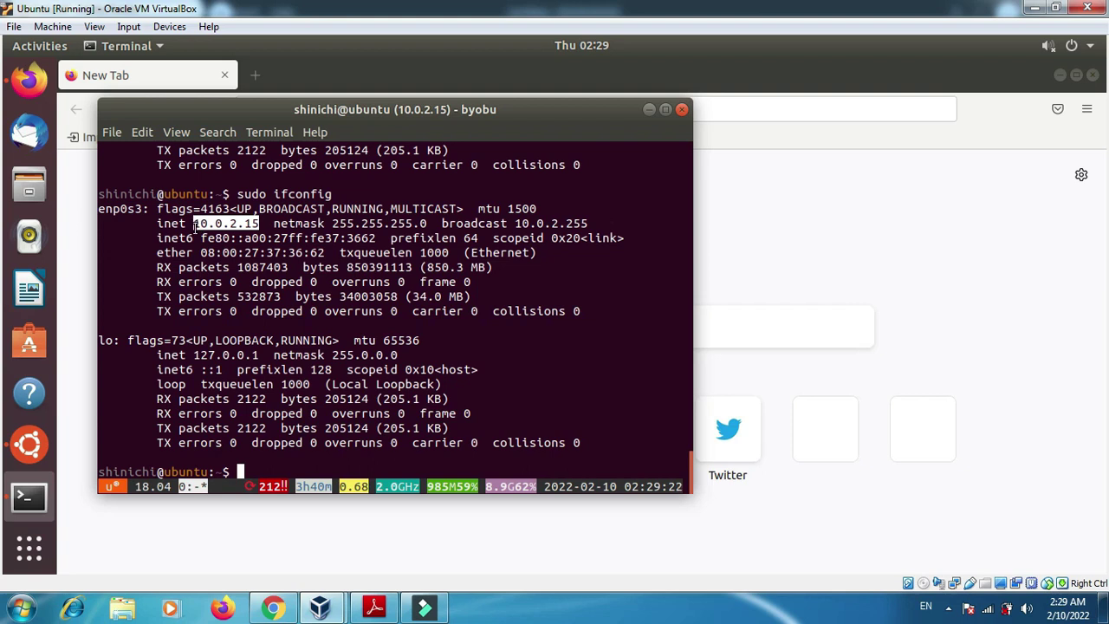
right_click(215, 227)
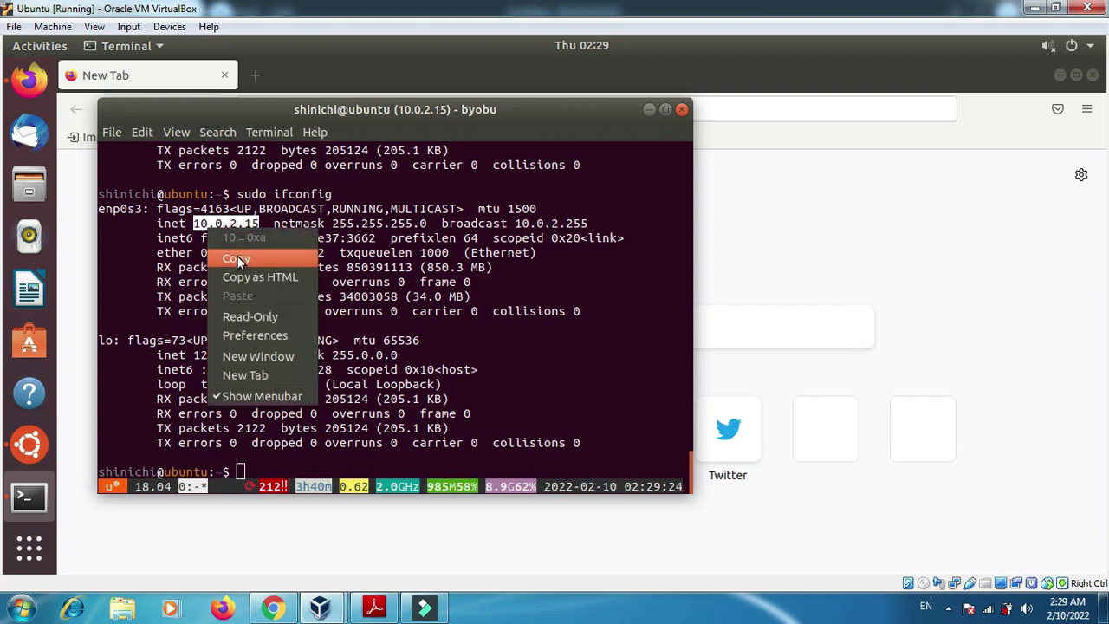
left_click(241, 258)
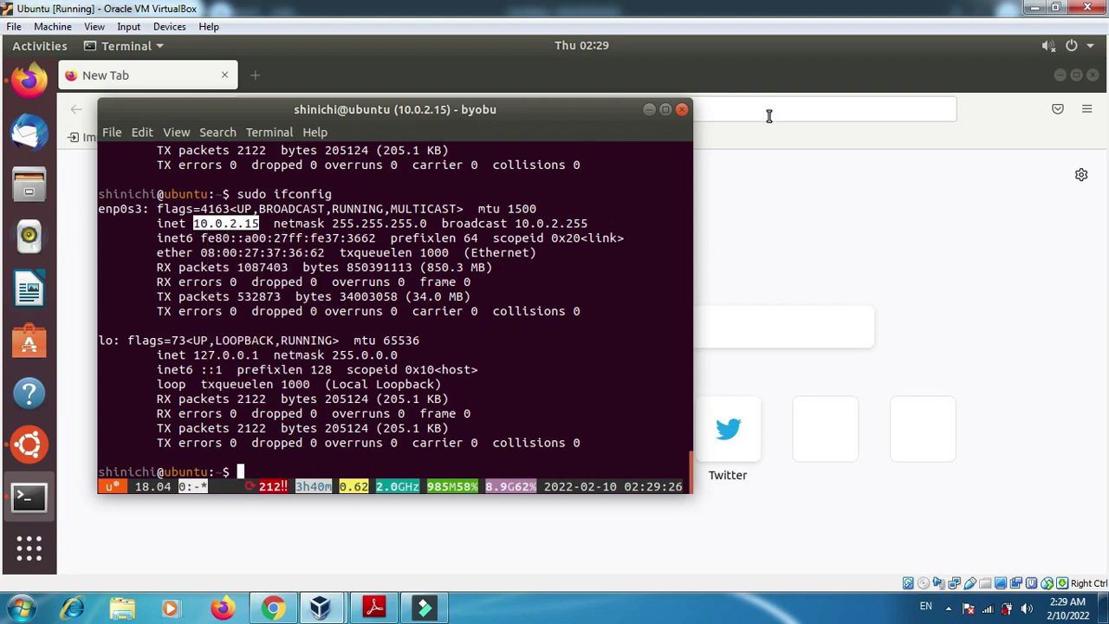
left_click(769, 114)
left_click(709, 106)
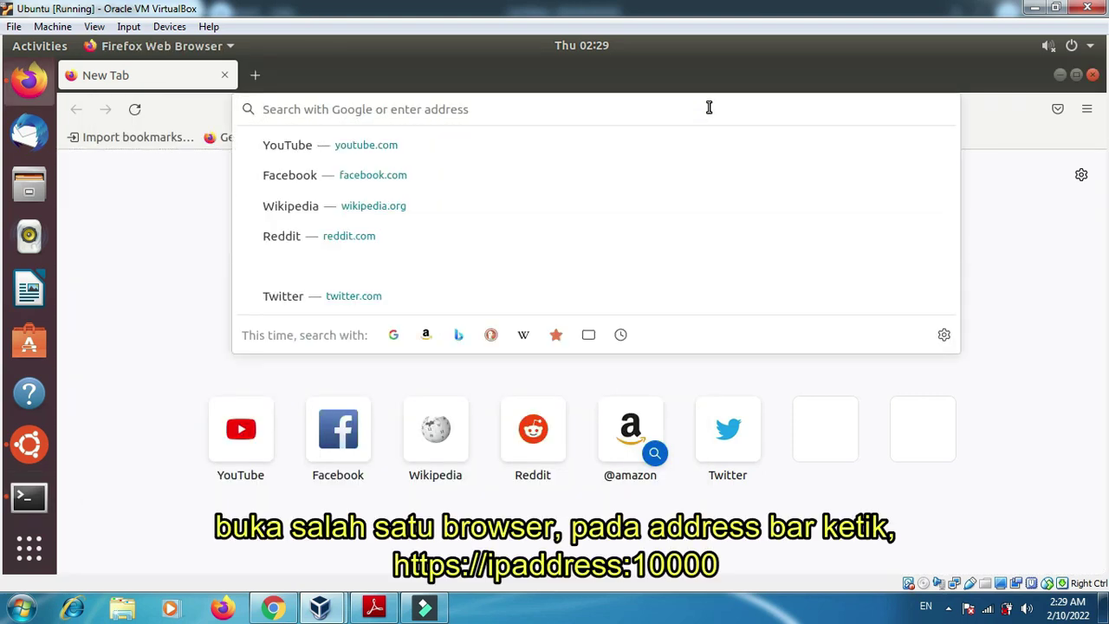
type("https")
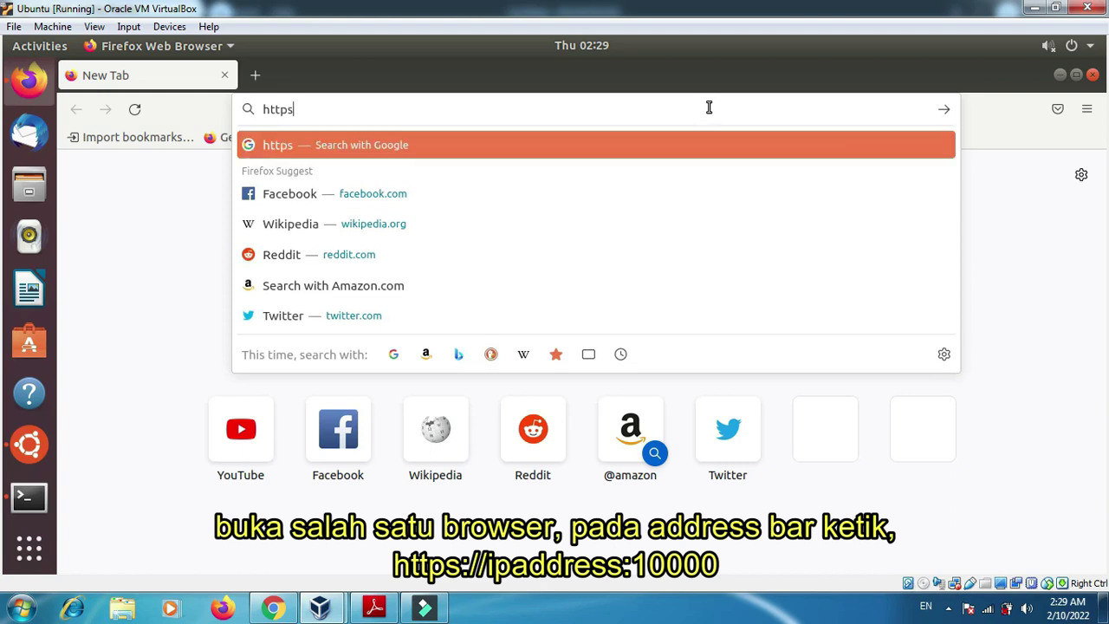
type("://")
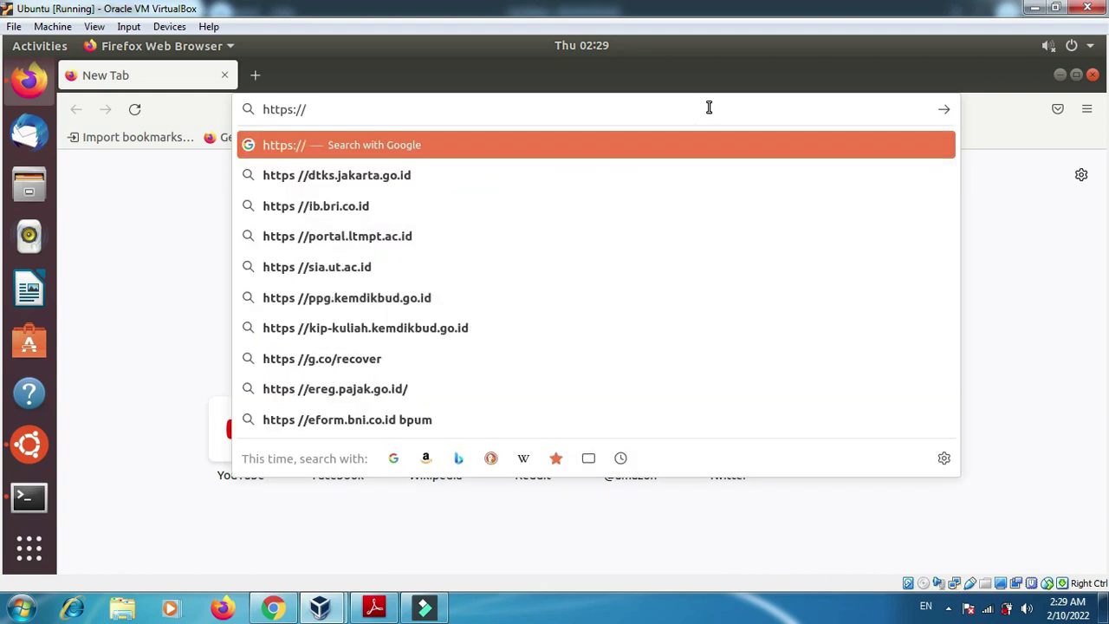
type("10.0.2.15")
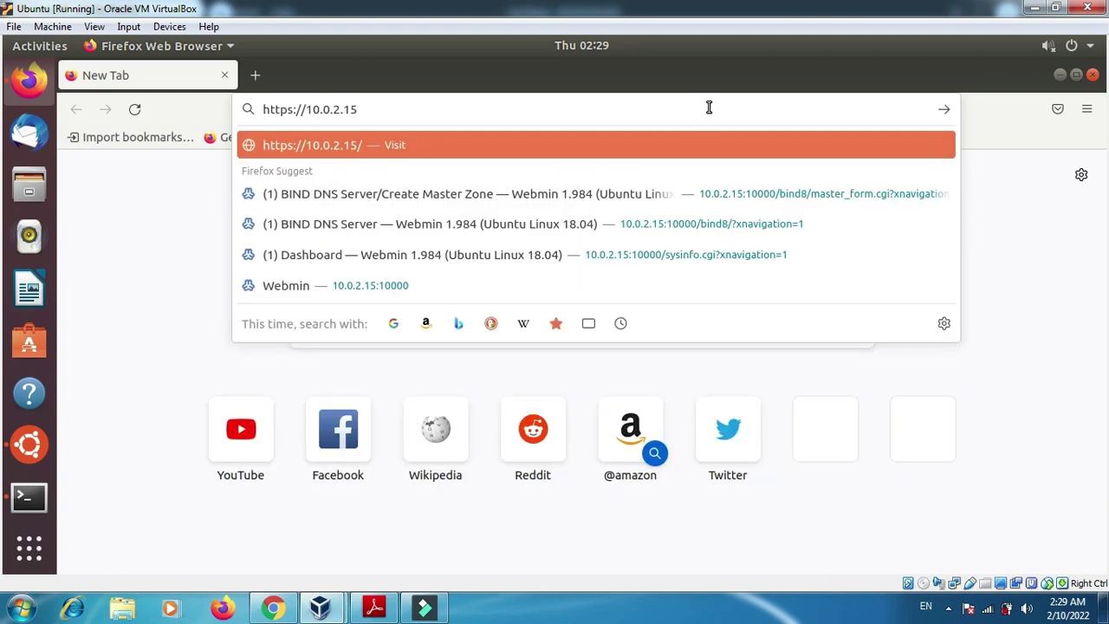
type(":10000")
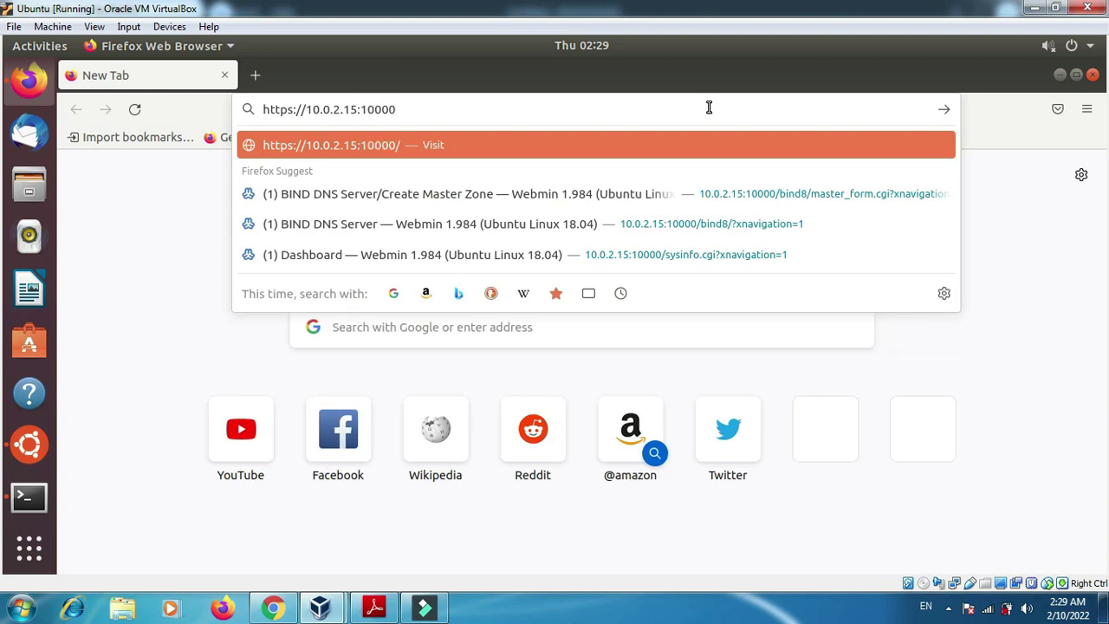
key("Return")
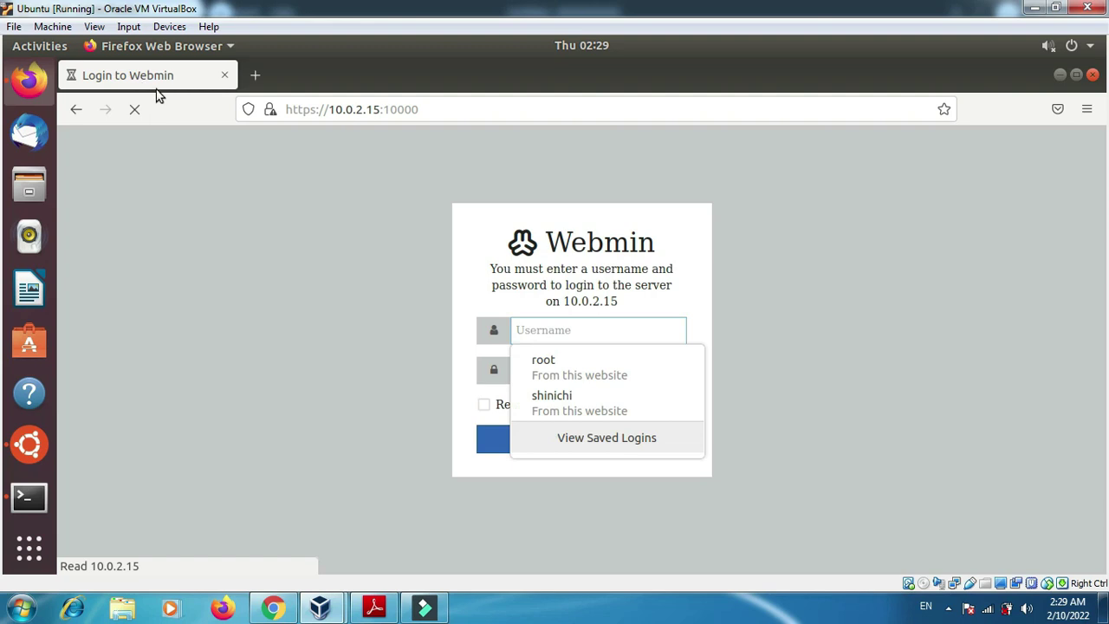
left_click(567, 397)
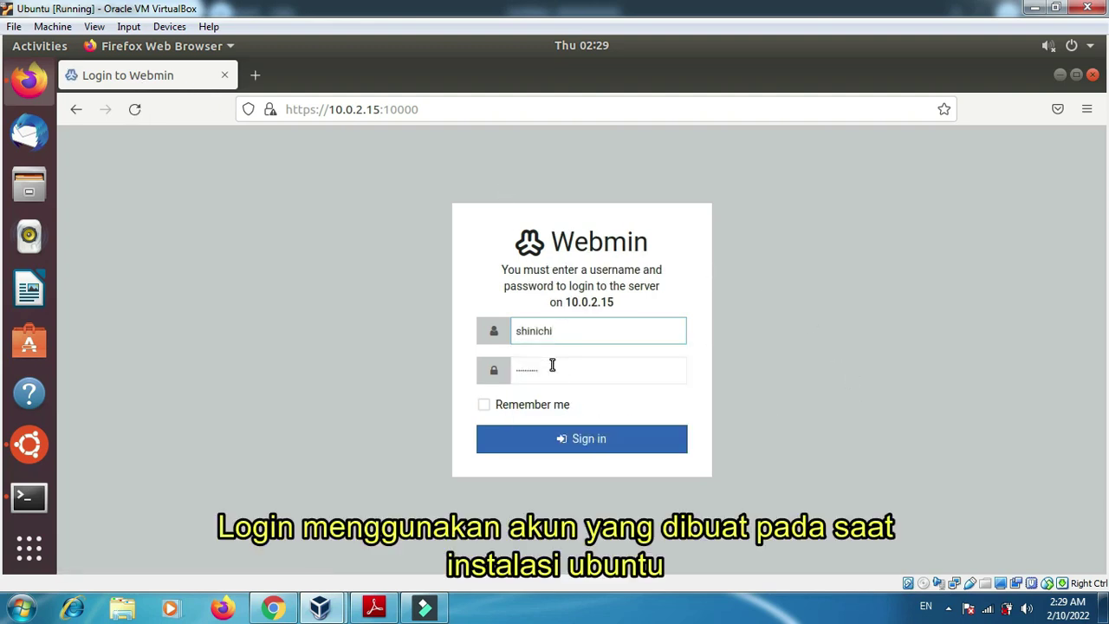
left_click(552, 365)
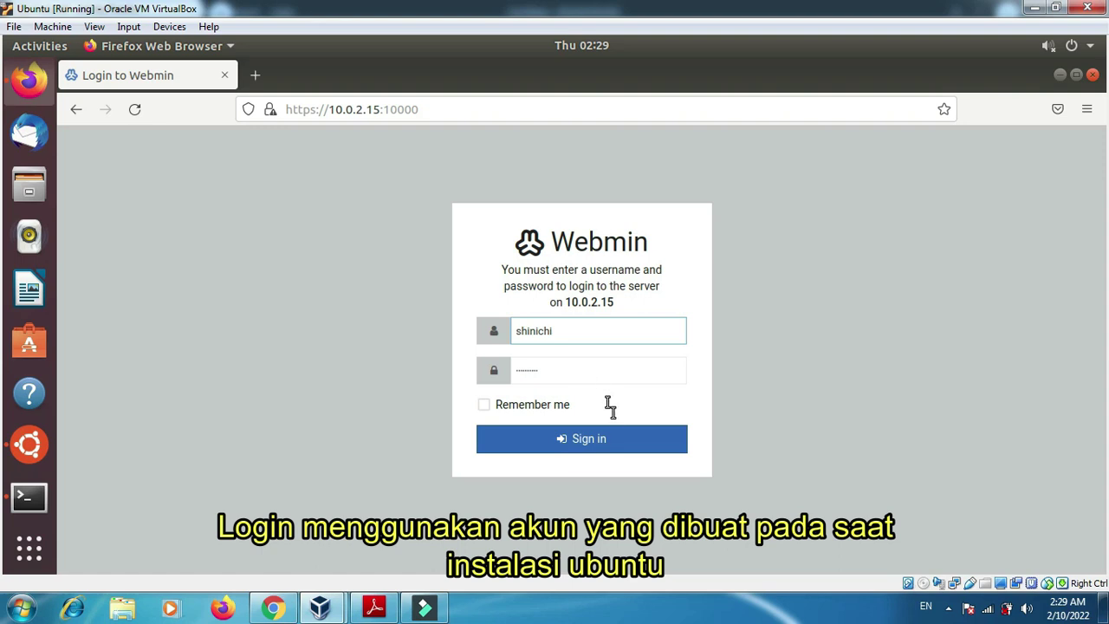
left_click(644, 437)
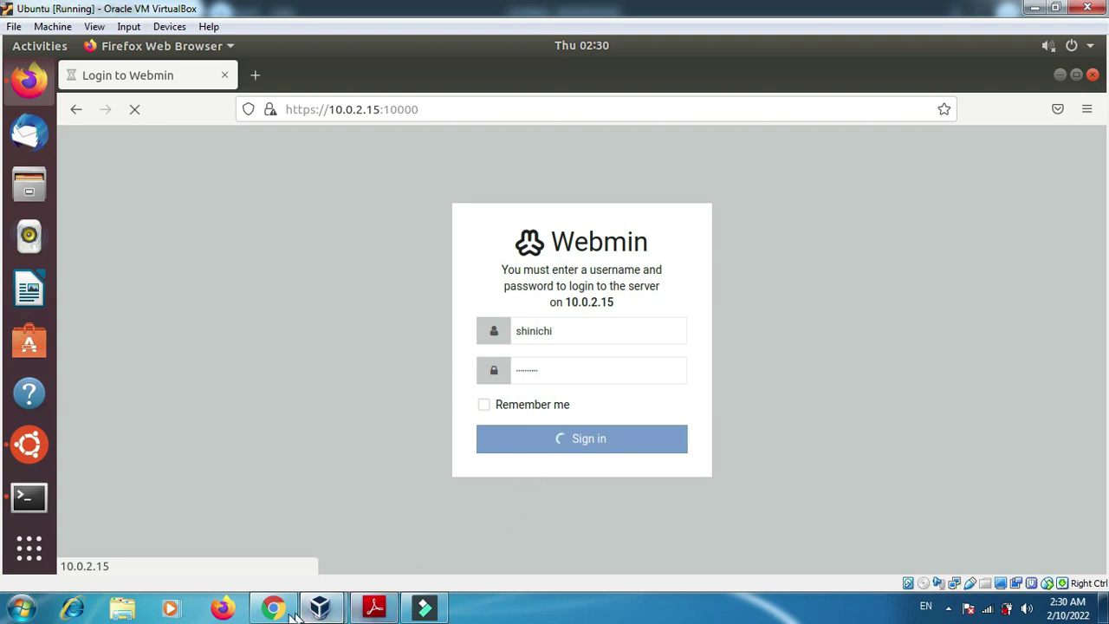
left_click(374, 608)
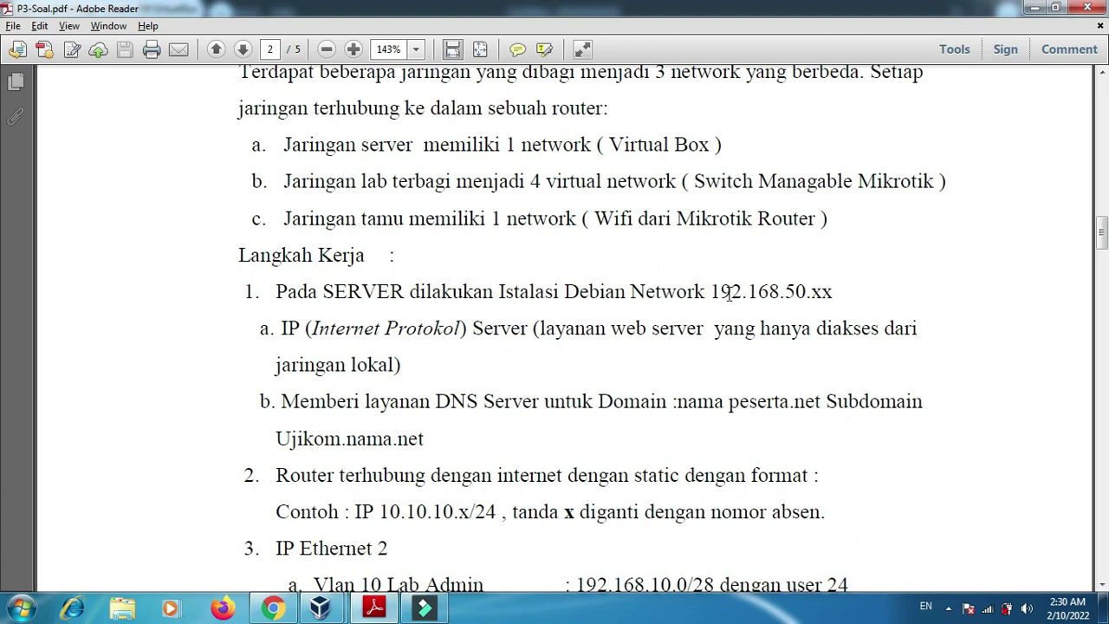
- Highlight 192.168.50.xx and the 60 in hotspot range 192.168.60.0/24, then minimize Adobe Reader
left_click_drag(711, 292, 847, 292)
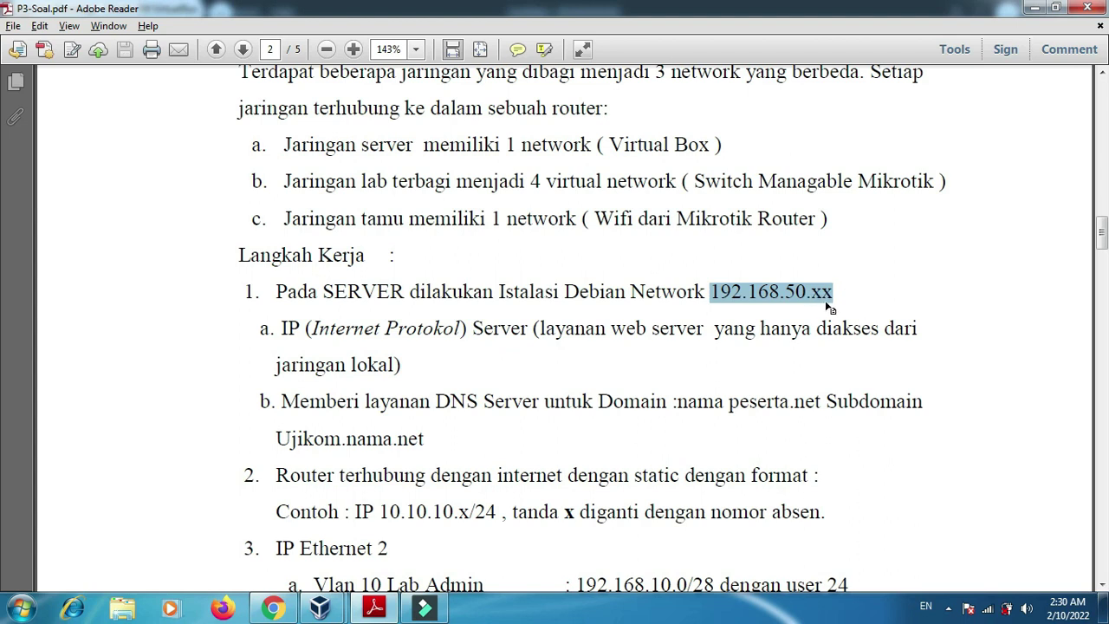
left_click_drag(1102, 232, 1103, 271)
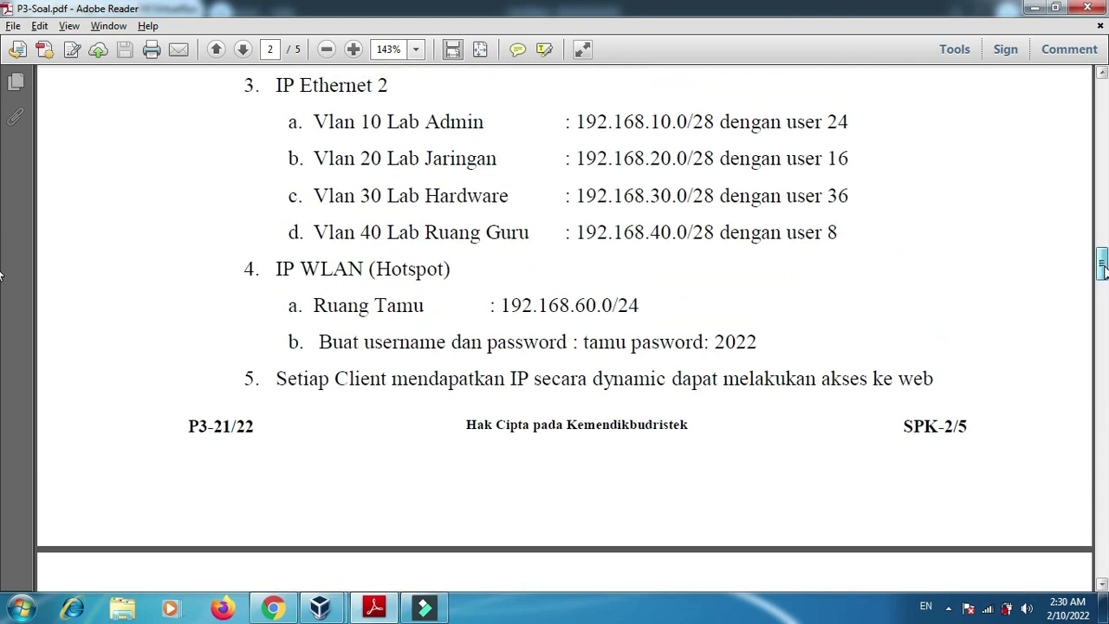
left_click_drag(584, 305, 594, 305)
double_click(594, 307)
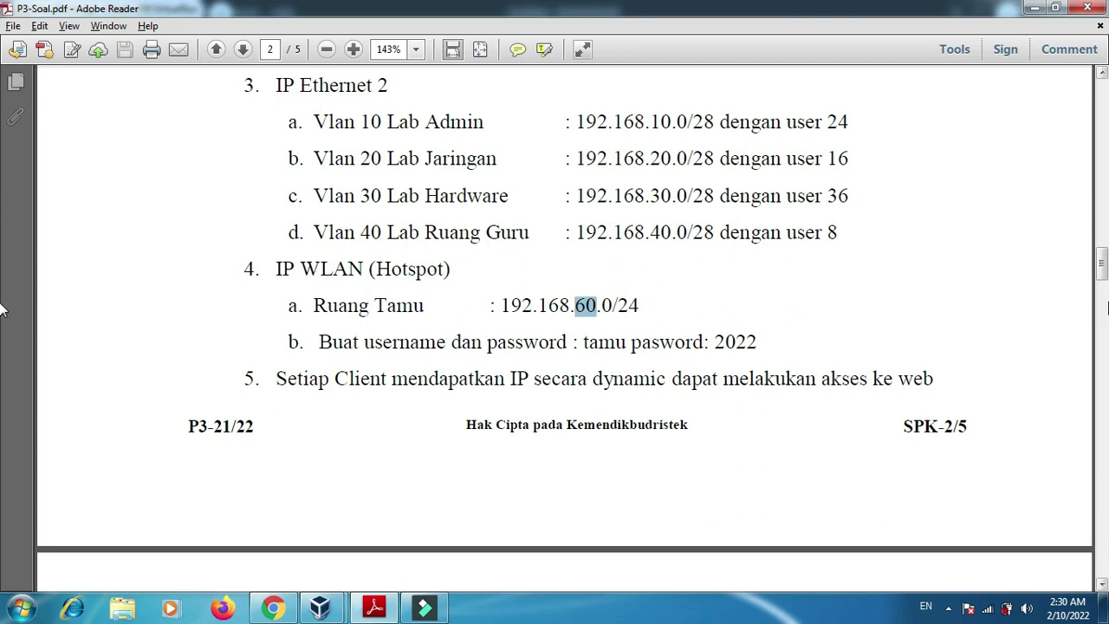
left_click_drag(1105, 279, 1099, 239)
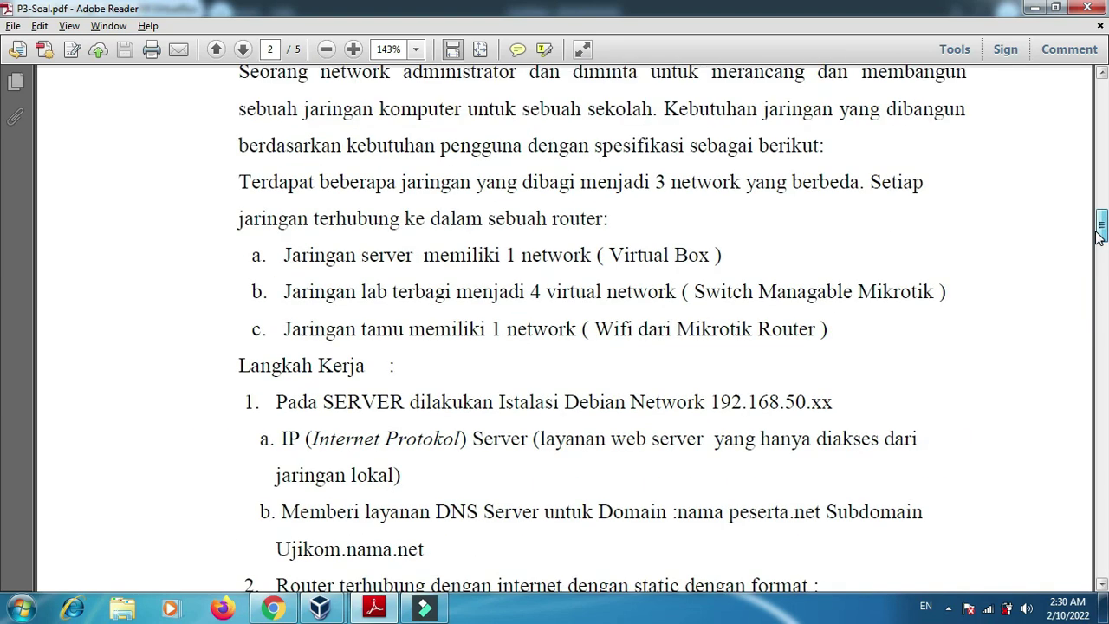
left_click(368, 612)
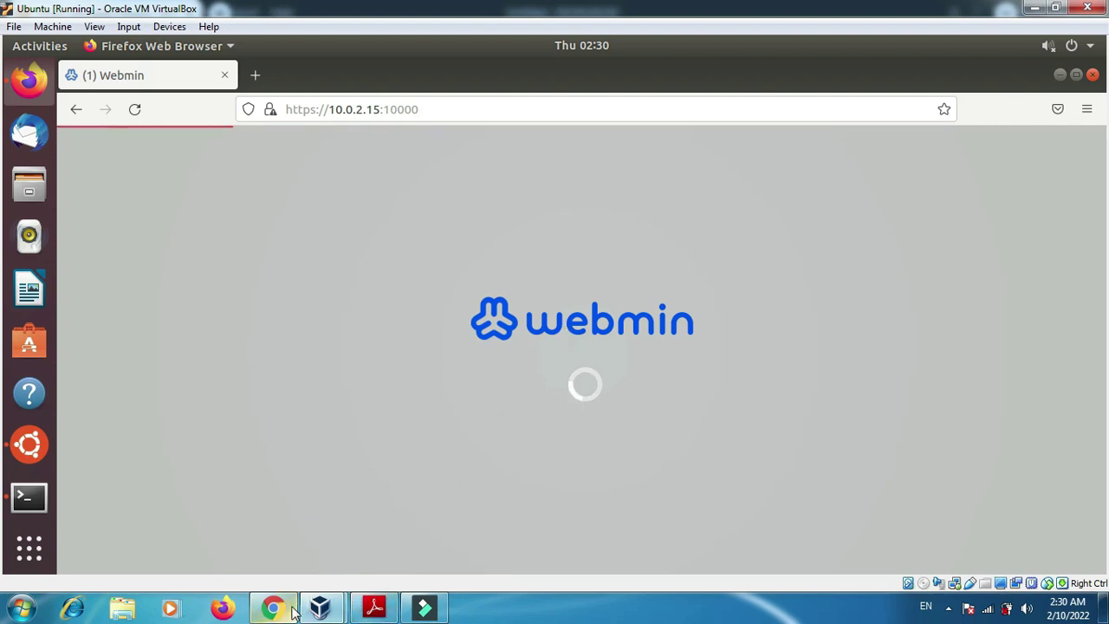
- Bring the 'Desain UKK Paket 1.drawio' diagram window to the front
mouse_move(292, 611)
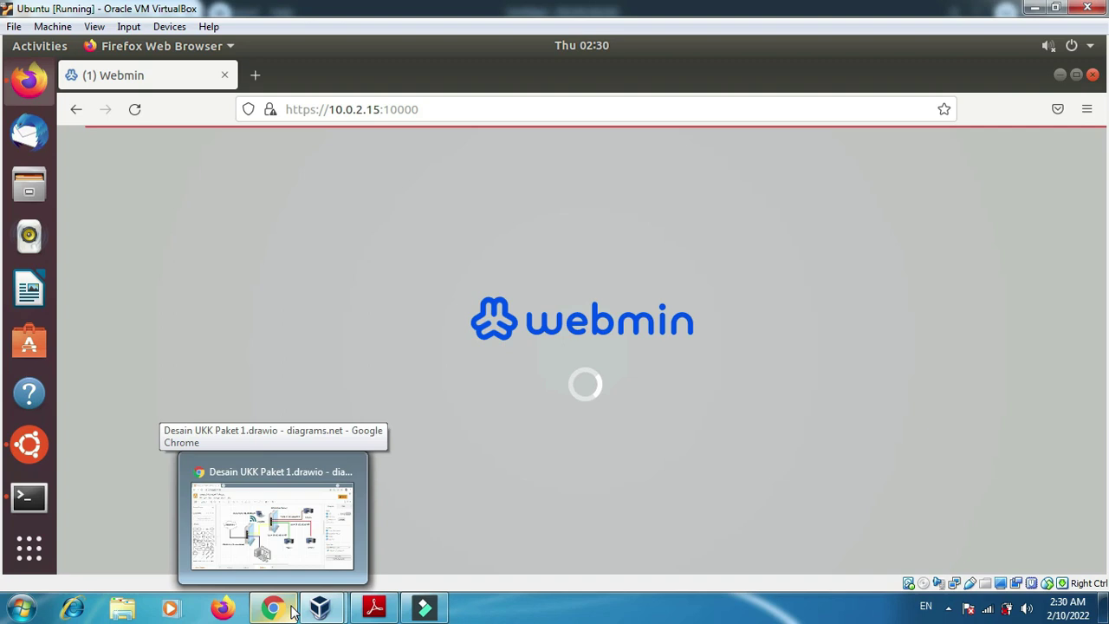
left_click(292, 611)
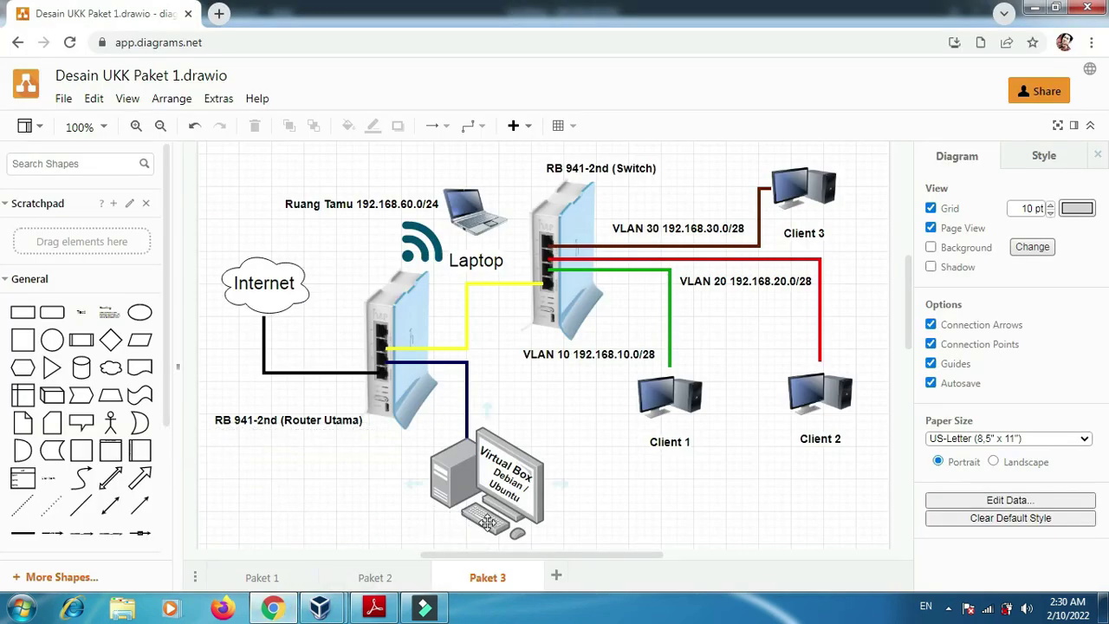
- Add a text label reading 192.168.50.2 on the empty canvas
double_click(478, 414)
left_click(480, 407)
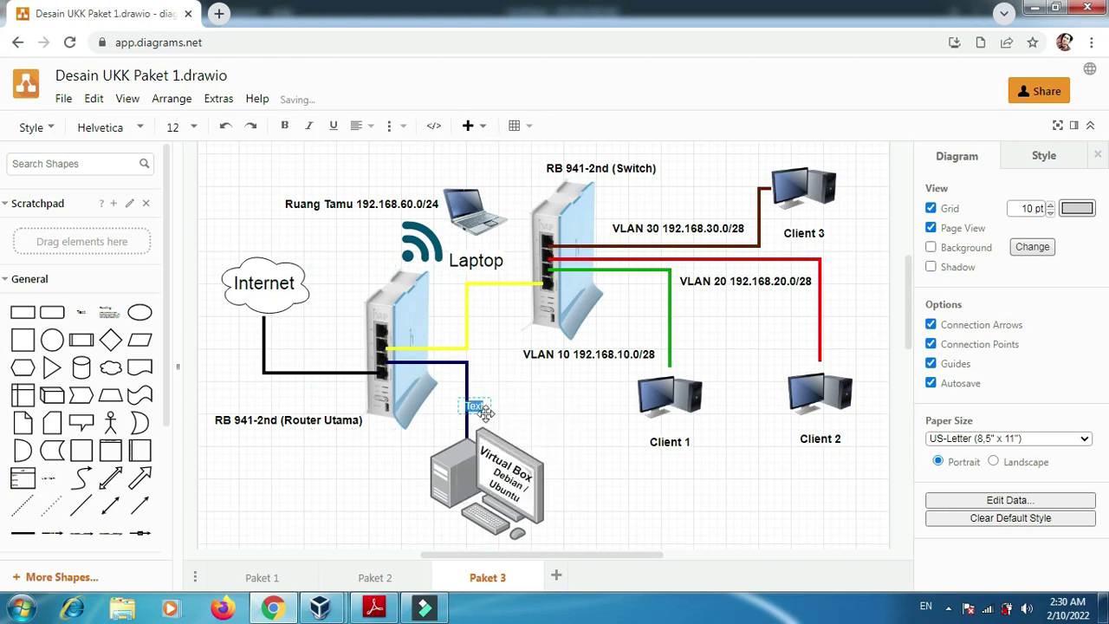
type("192")
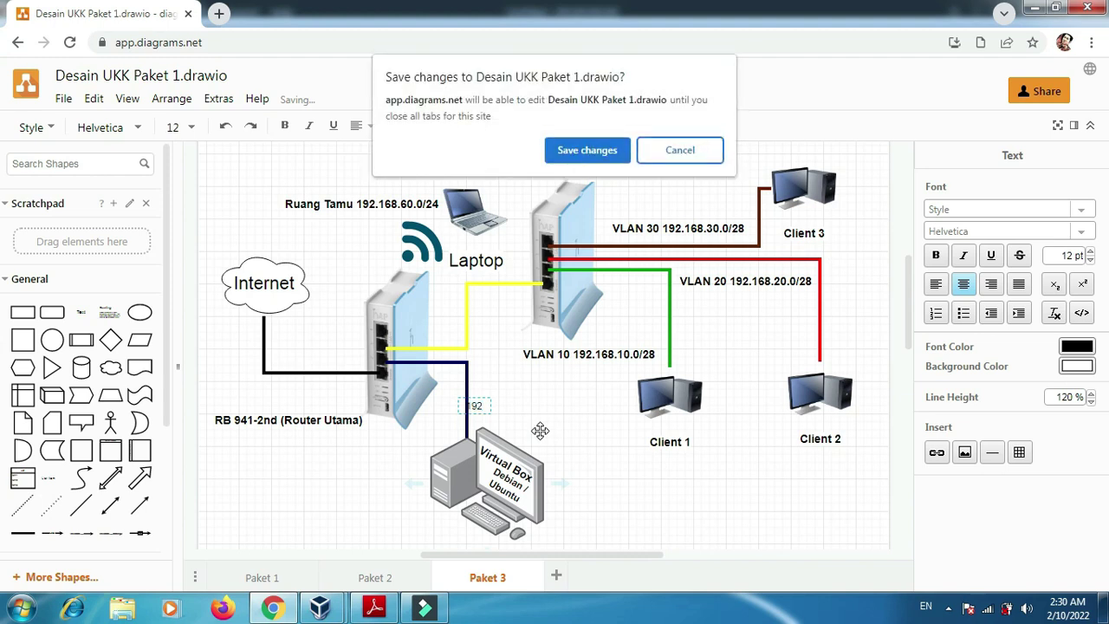
left_click(608, 153)
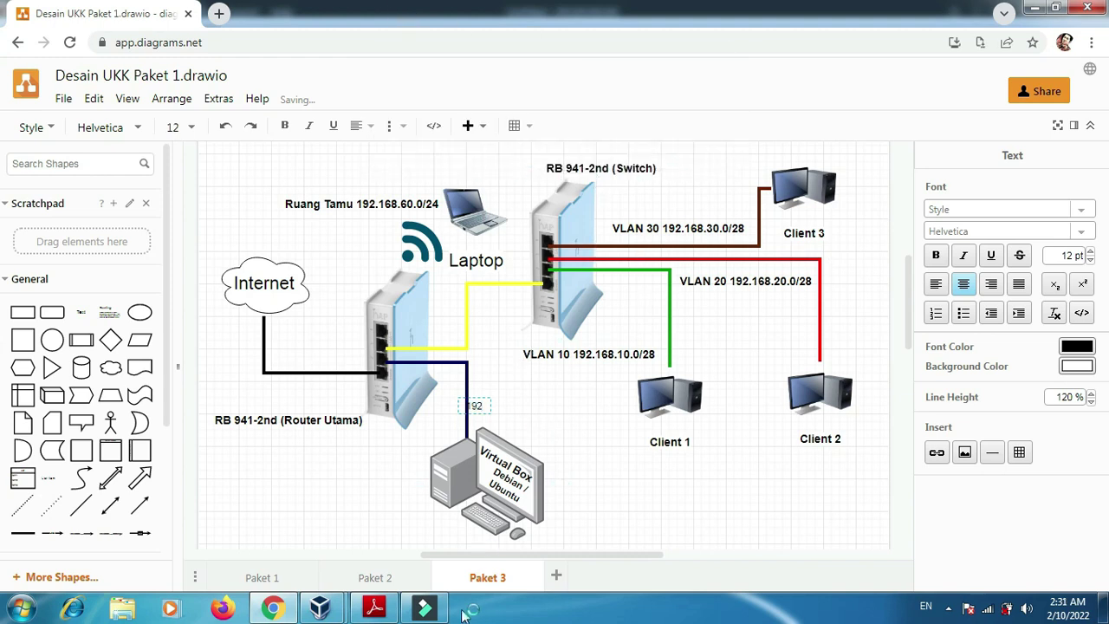
left_click(375, 609)
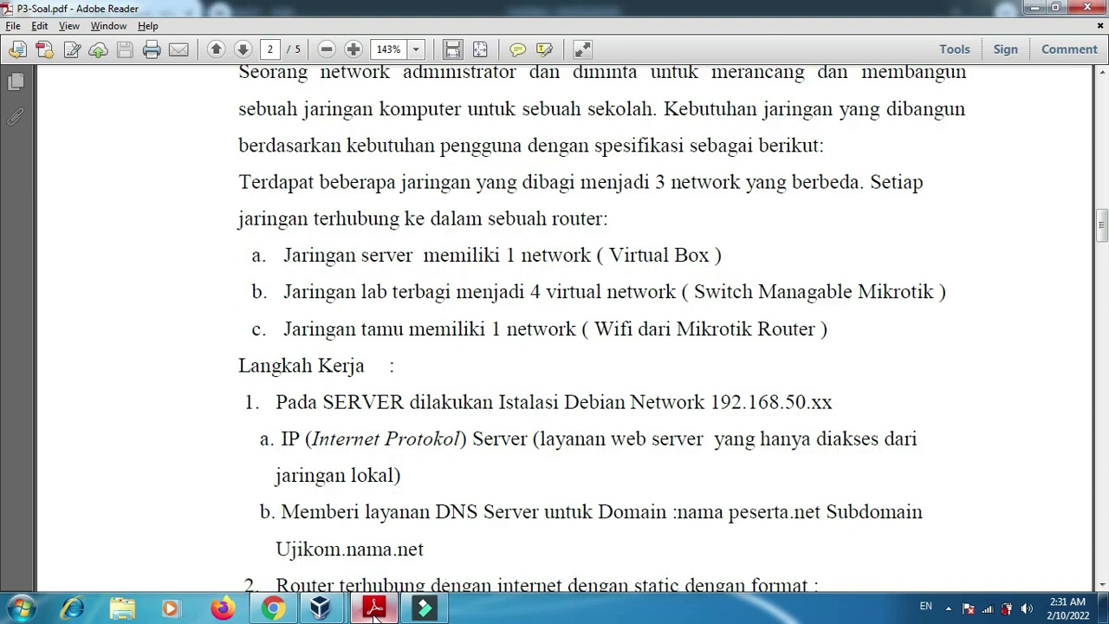
left_click(374, 609)
type(".168.")
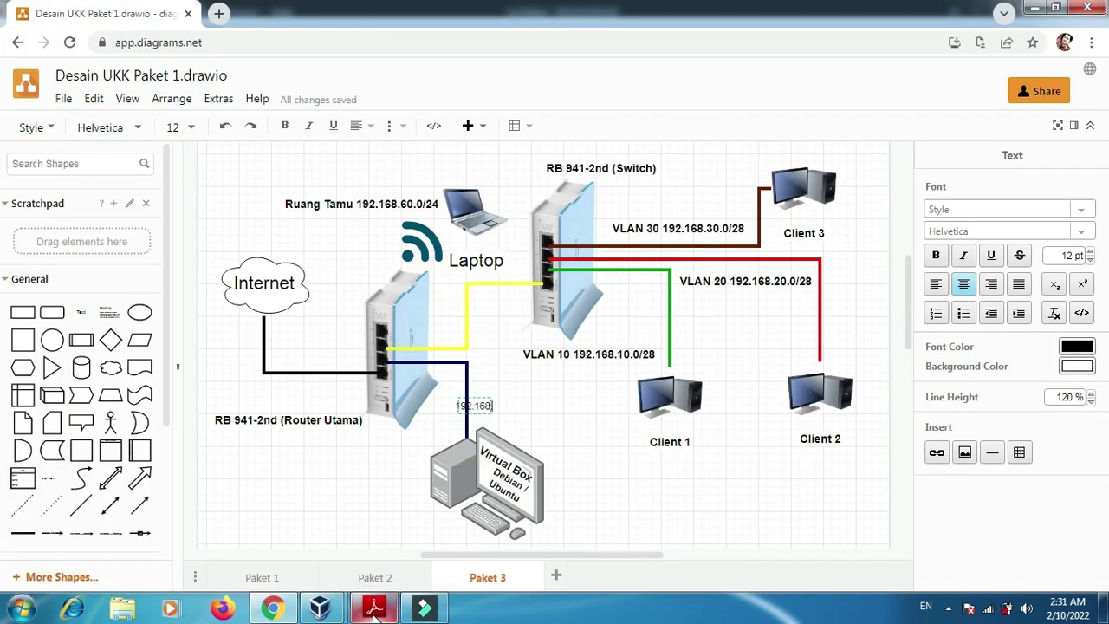
type("50.2")
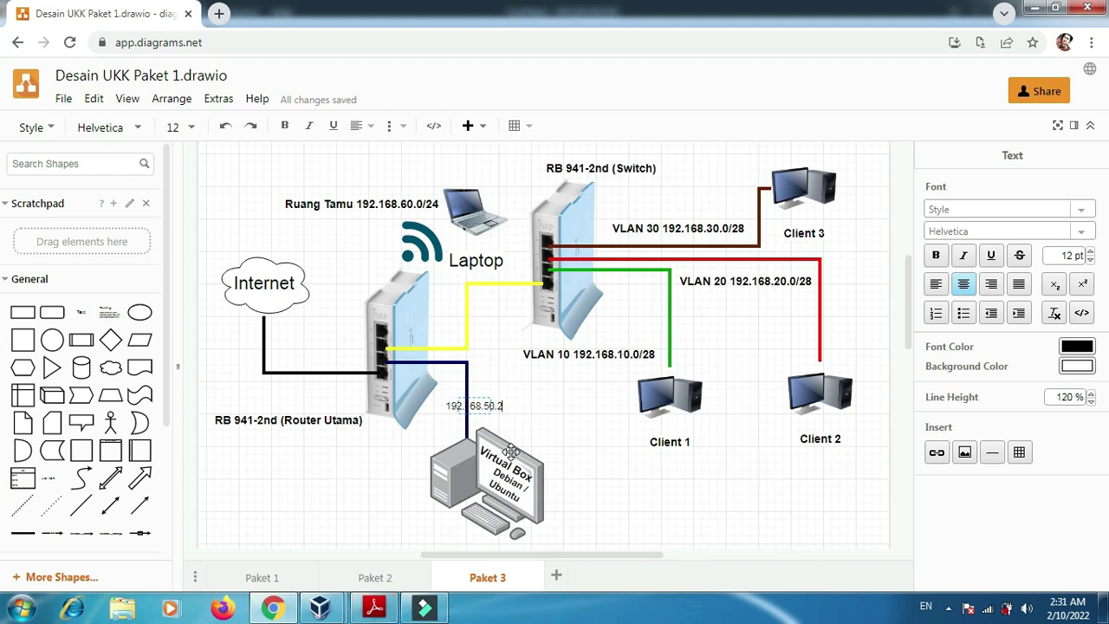
- Make the 192.168.50.2 label bold and place it beside the server's link
key("ctrl+a")
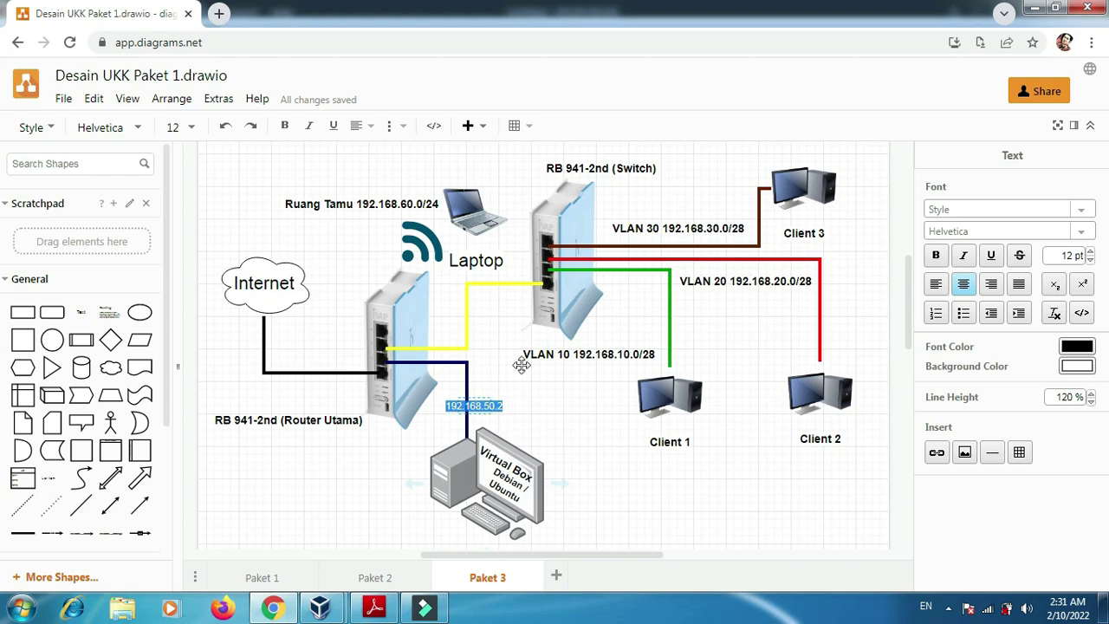
left_click(285, 126)
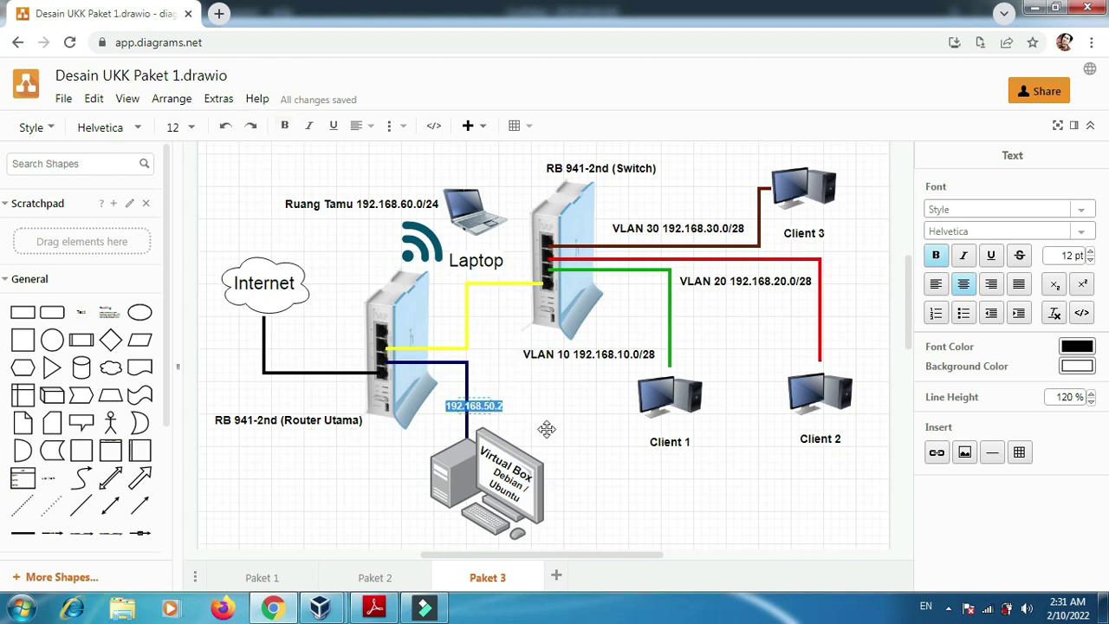
left_click(541, 436)
left_click_drag(530, 418, 604, 452)
left_click(604, 452)
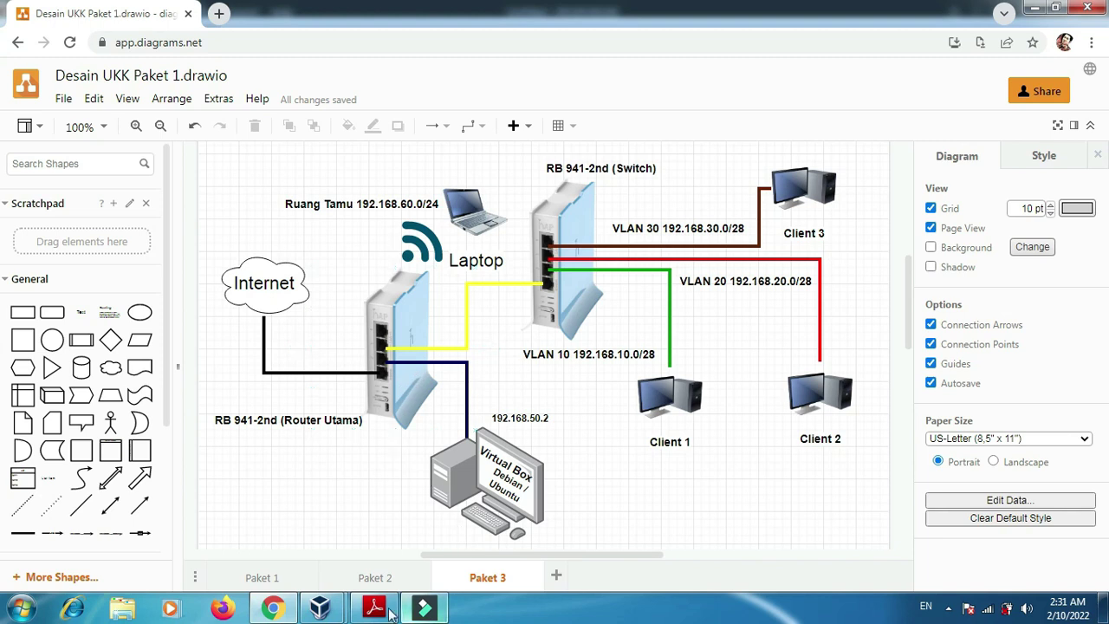
- Bring the Ubuntu Webmin machine forward and expand the Servers module category
mouse_move(320, 608)
left_click(395, 546)
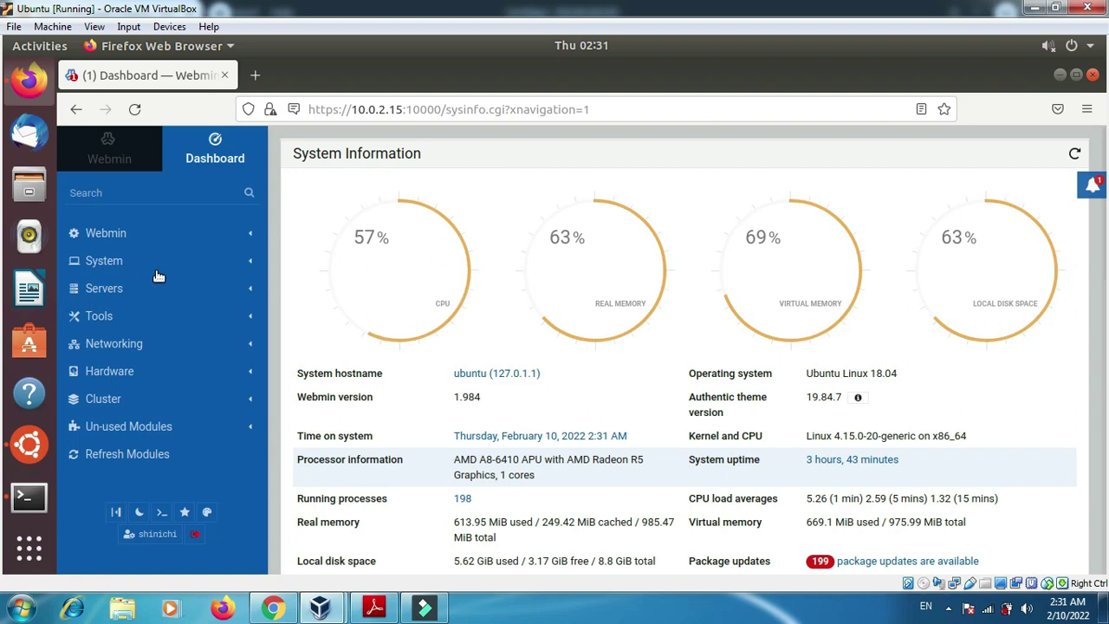
left_click(155, 292)
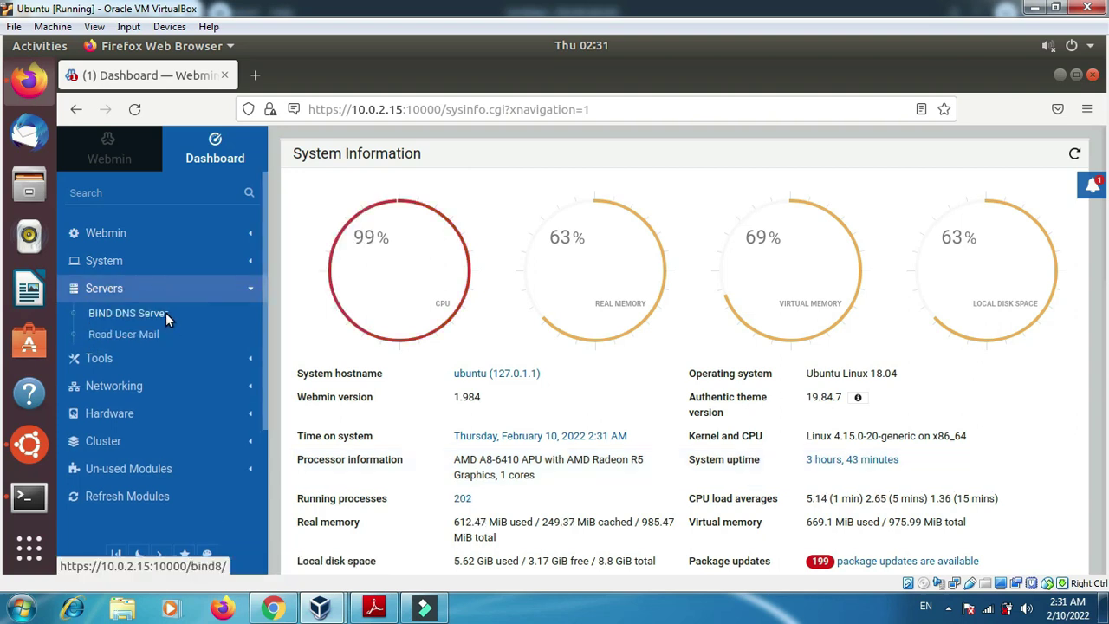
- Open the BIND DNS Server module and its Create master zone form
left_click(164, 314)
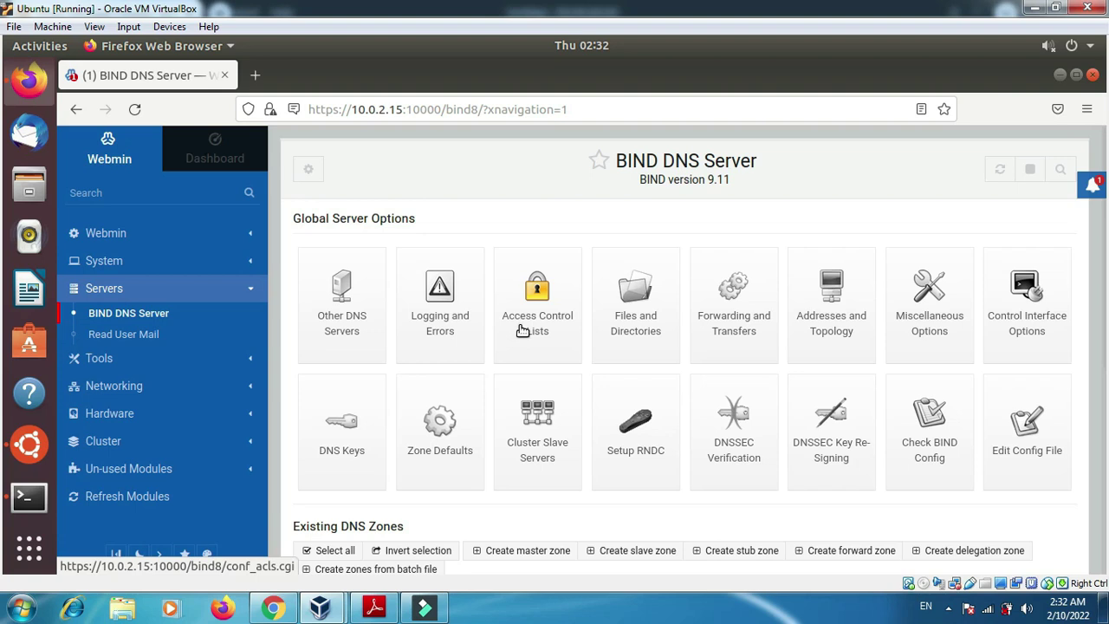
left_click(513, 556)
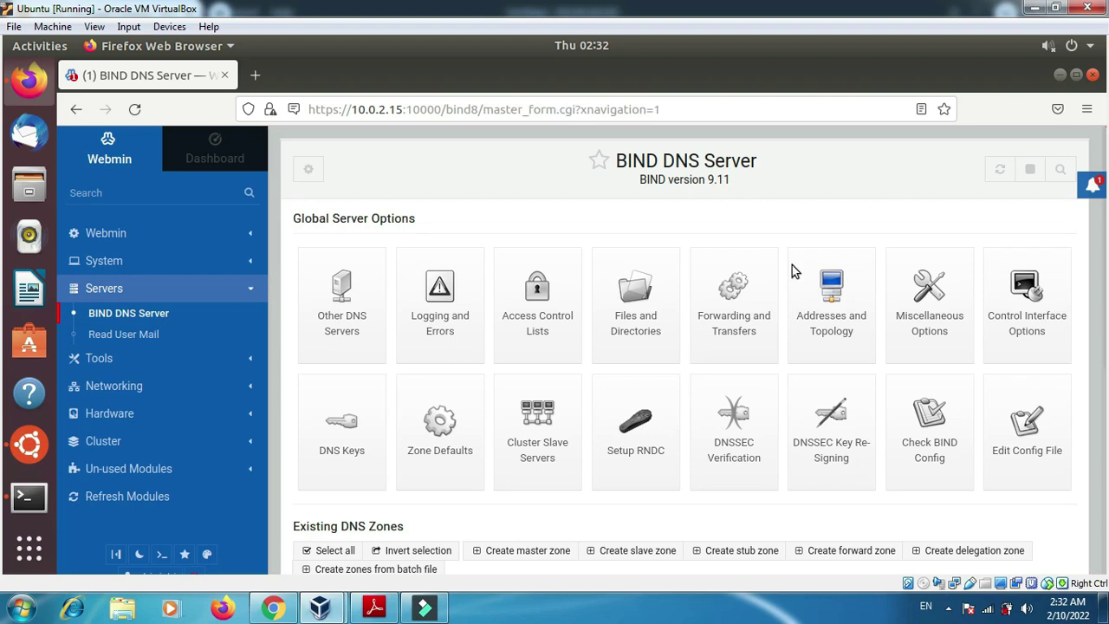
left_click(743, 258)
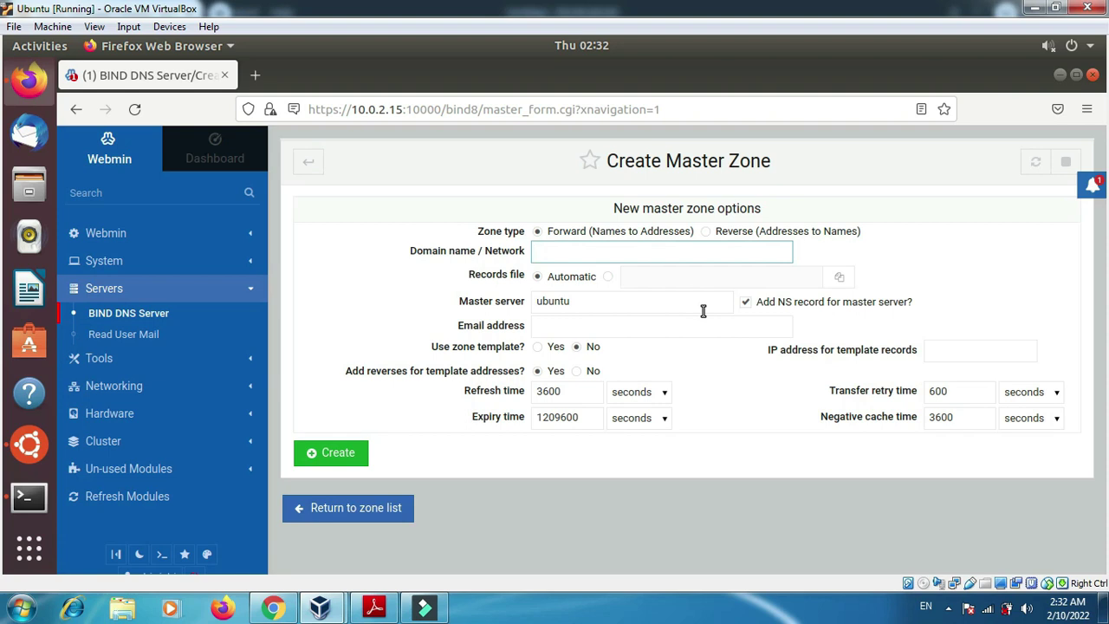
- Enter ujikom.asep.net as the zone's domain name, checking it against the task PDF
left_click(372, 608)
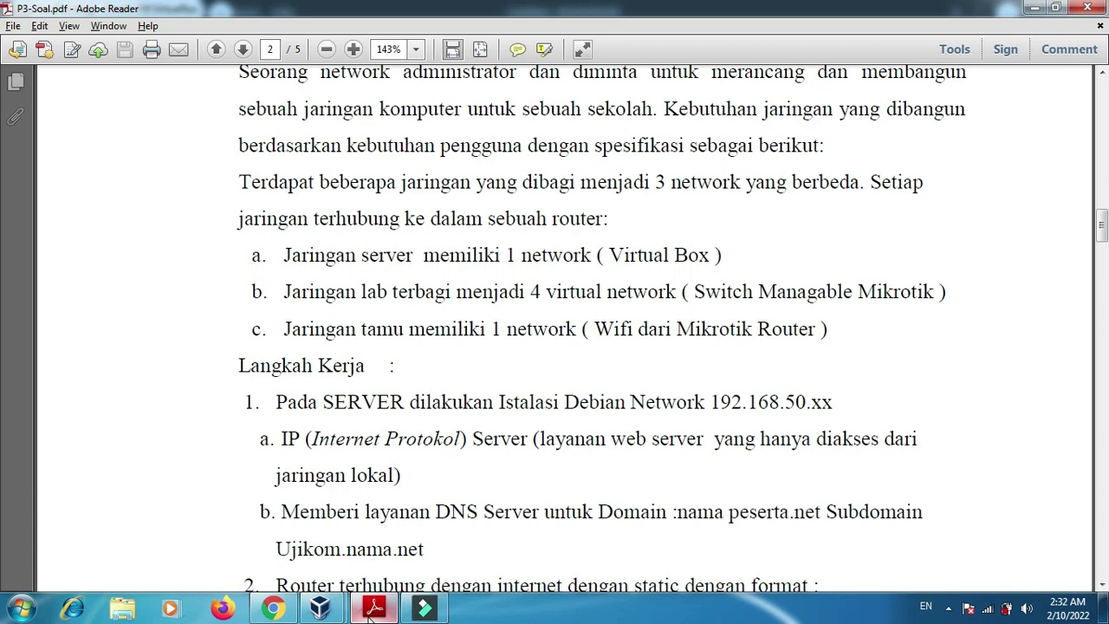
left_click(425, 610)
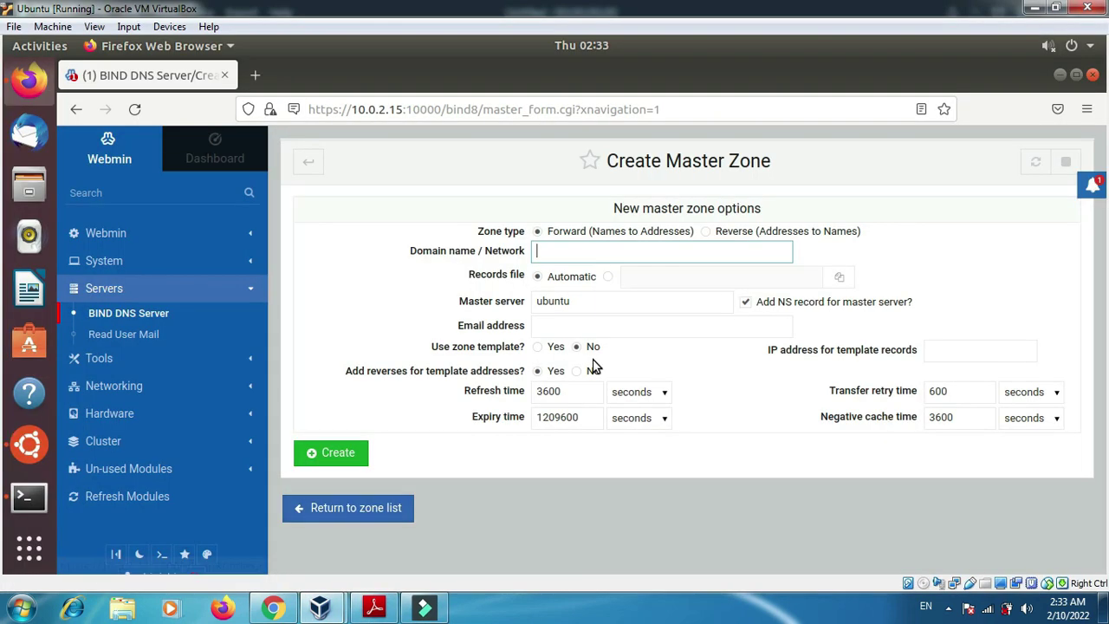
type("ujikom.asep.net")
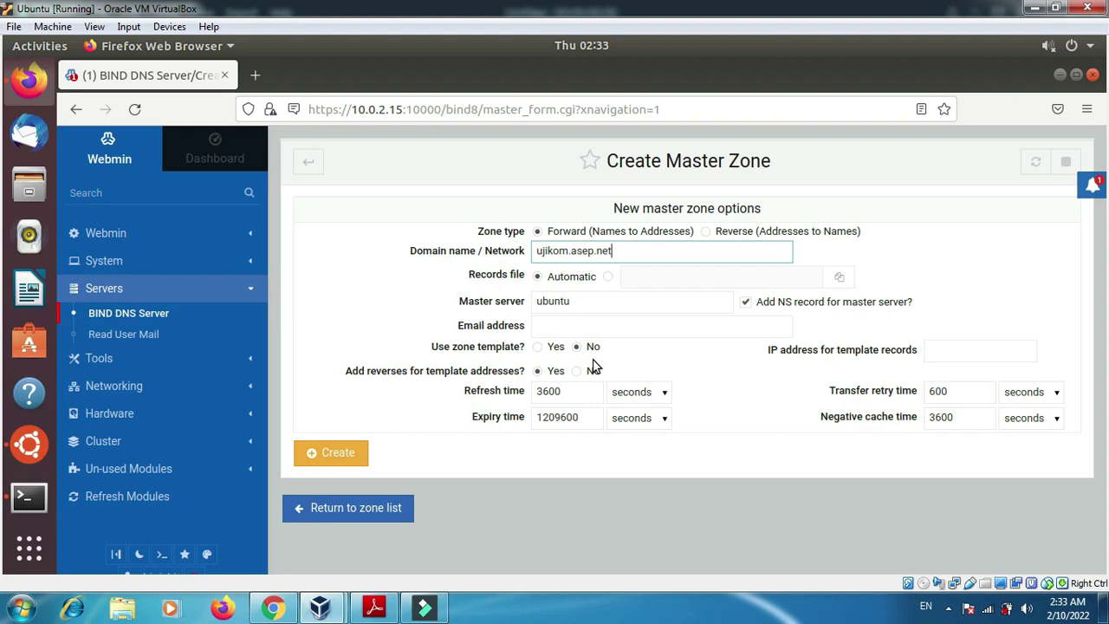
- Replace the master server ubuntu with ns1.ujikom.asep.net
double_click(587, 305)
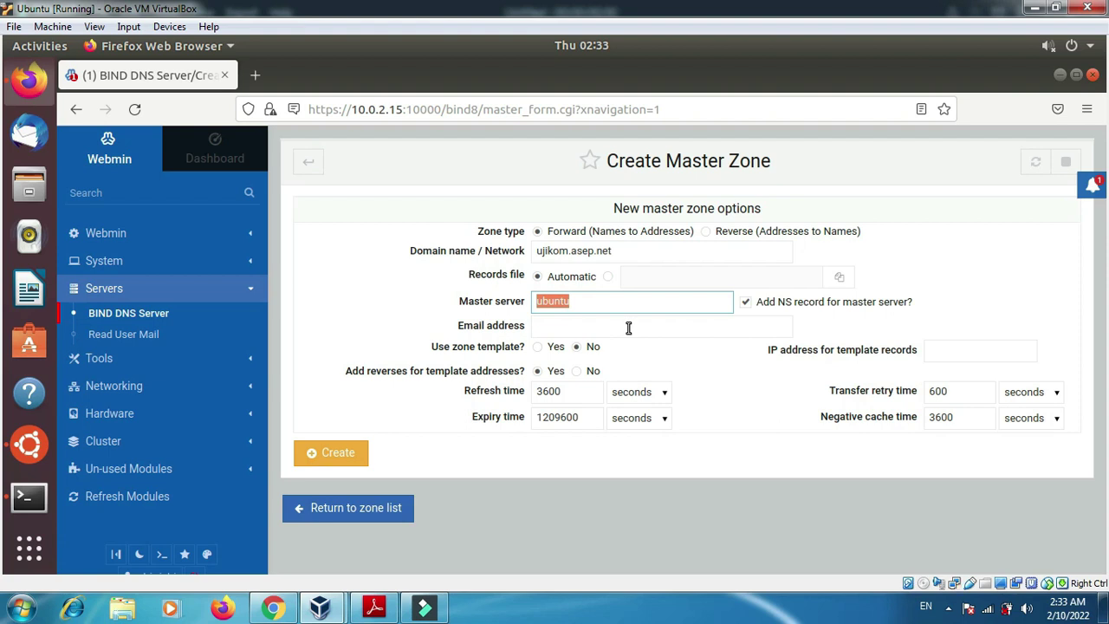
double_click(648, 253)
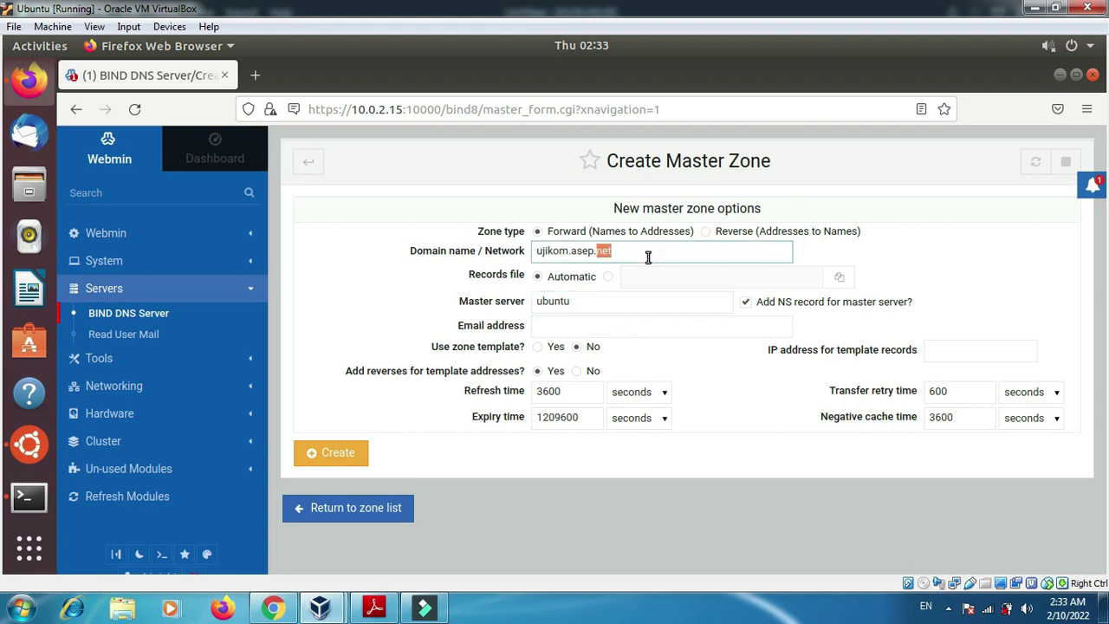
key("shift+Home")
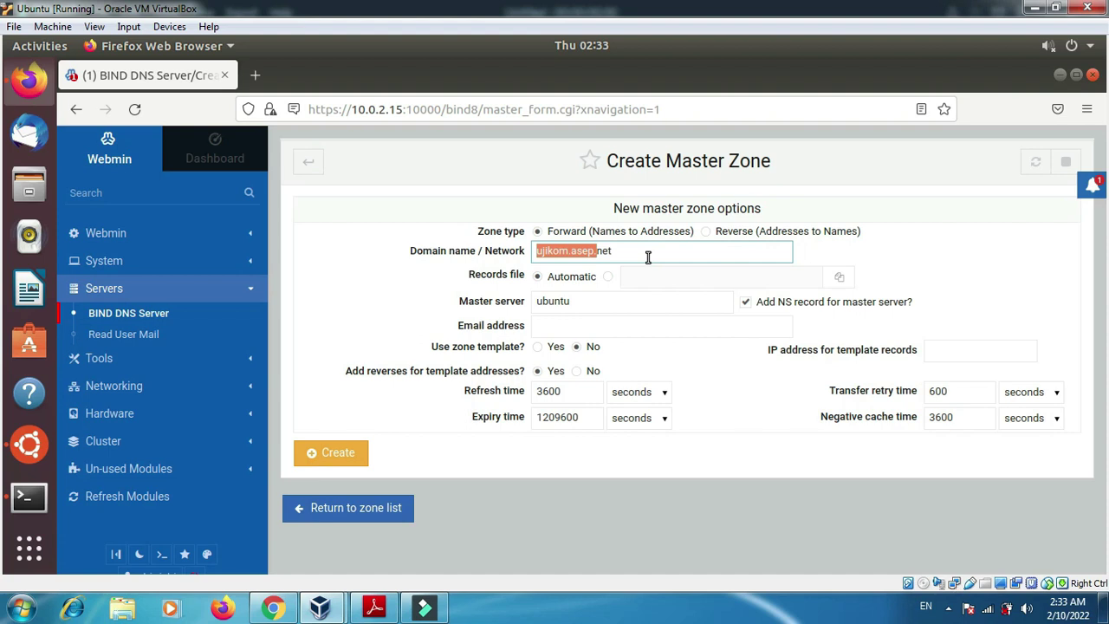
left_click(648, 257)
triple_click(648, 256)
key("ctrl+c")
left_click(613, 300)
double_click(613, 300)
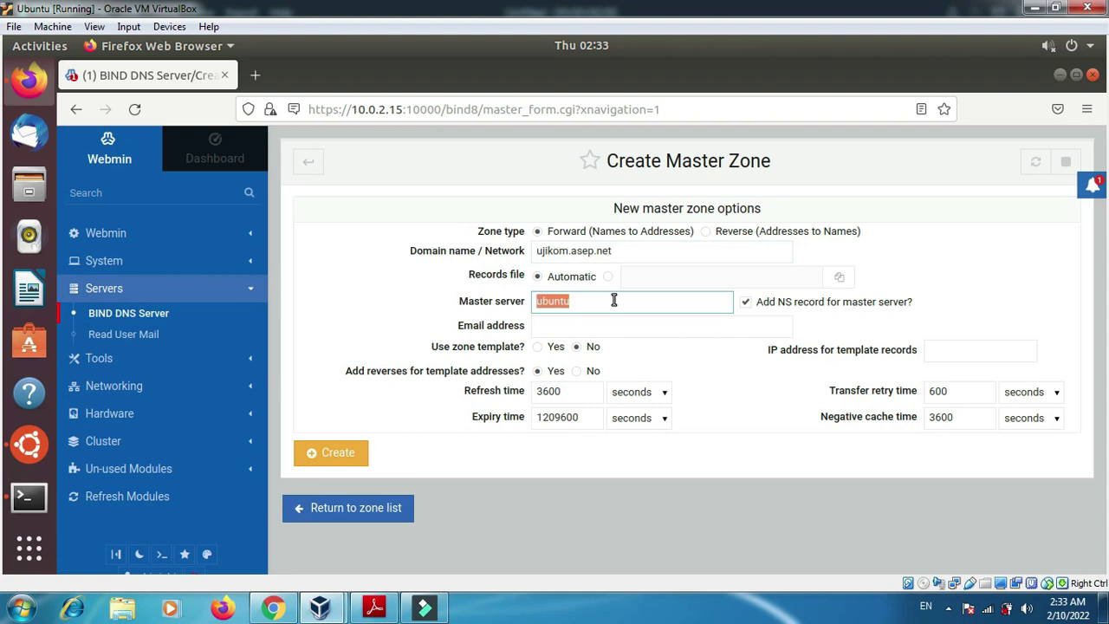
type("ns1.")
key("ctrl+v")
- Enter the administrator e-mail address and create the master zone
left_click(622, 325)
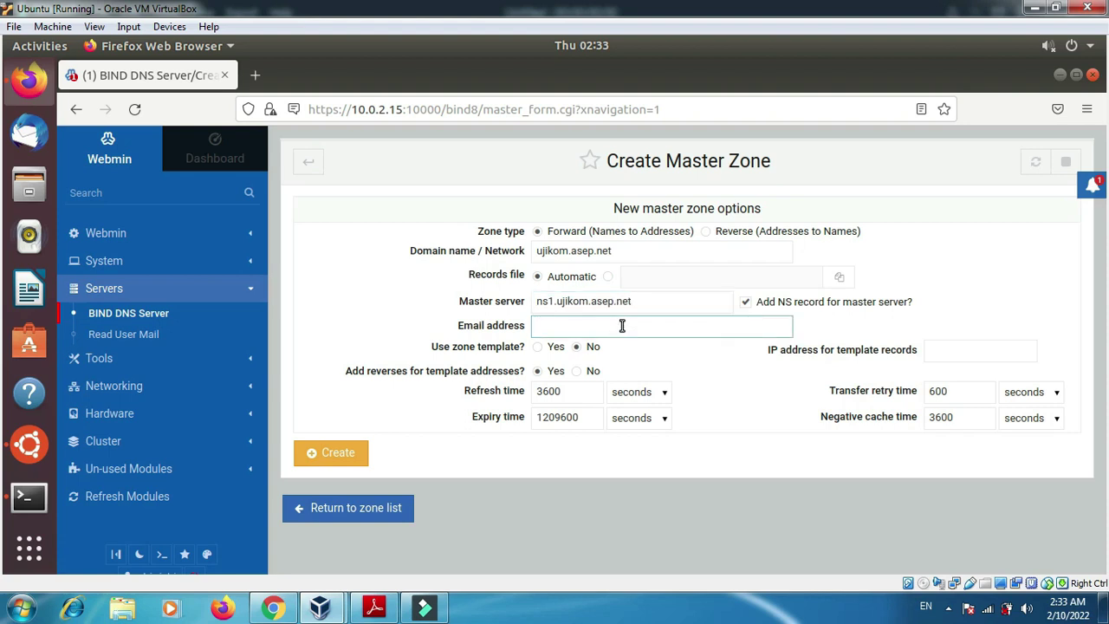
type("a")
key("BackSpace")
type("@gmail.com")
left_click(546, 456)
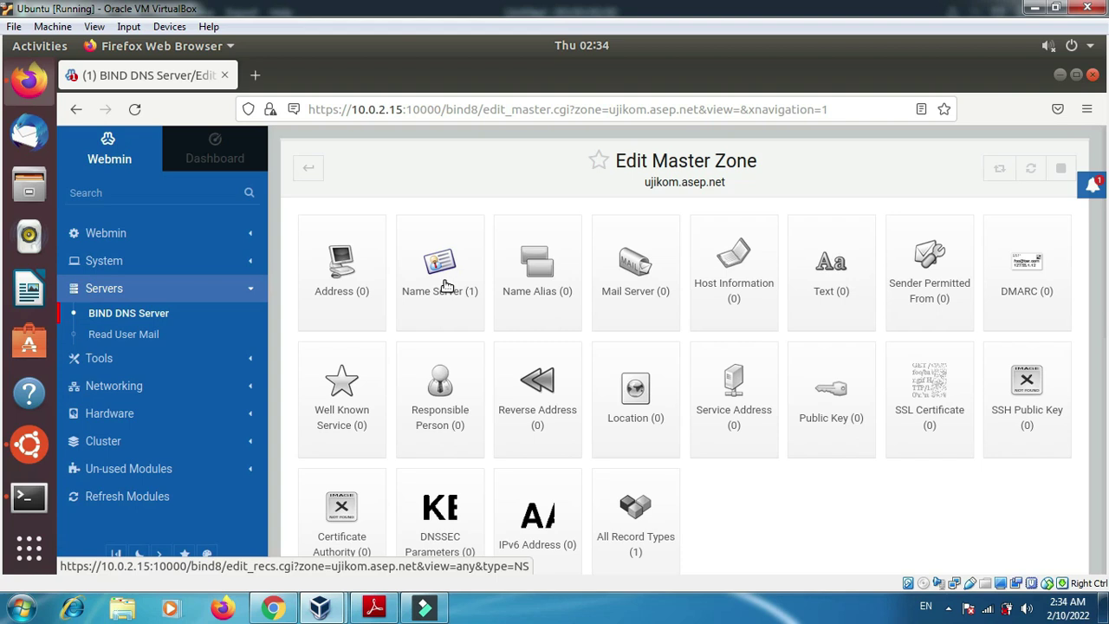
- Check the zone's name server record points to ns1.ujikom.asep.net., then return to record types
left_click(446, 286)
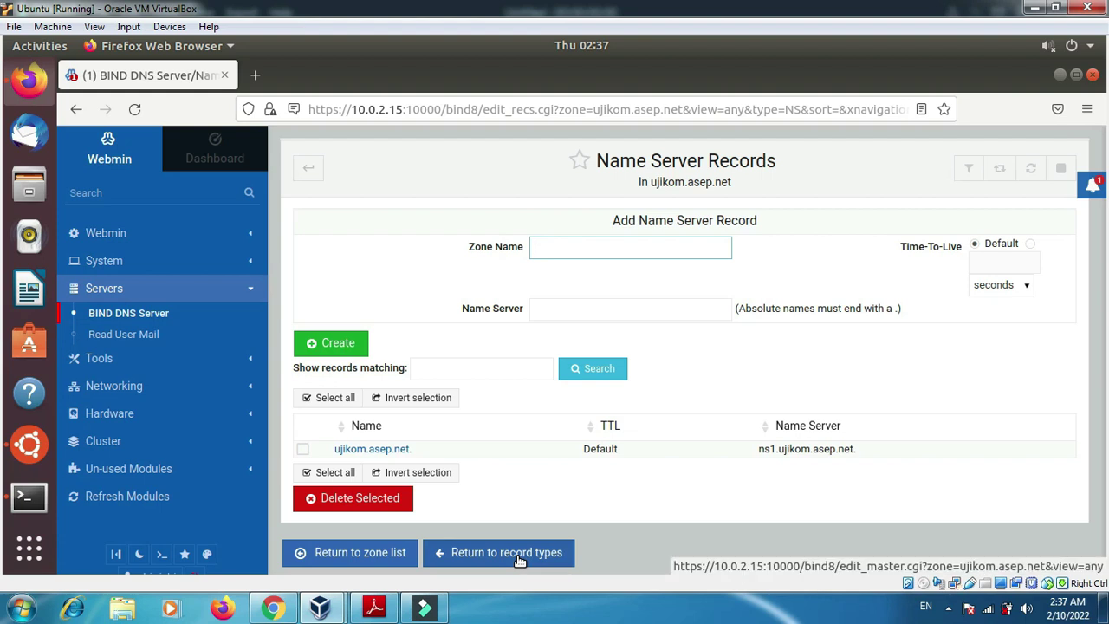
left_click(519, 561)
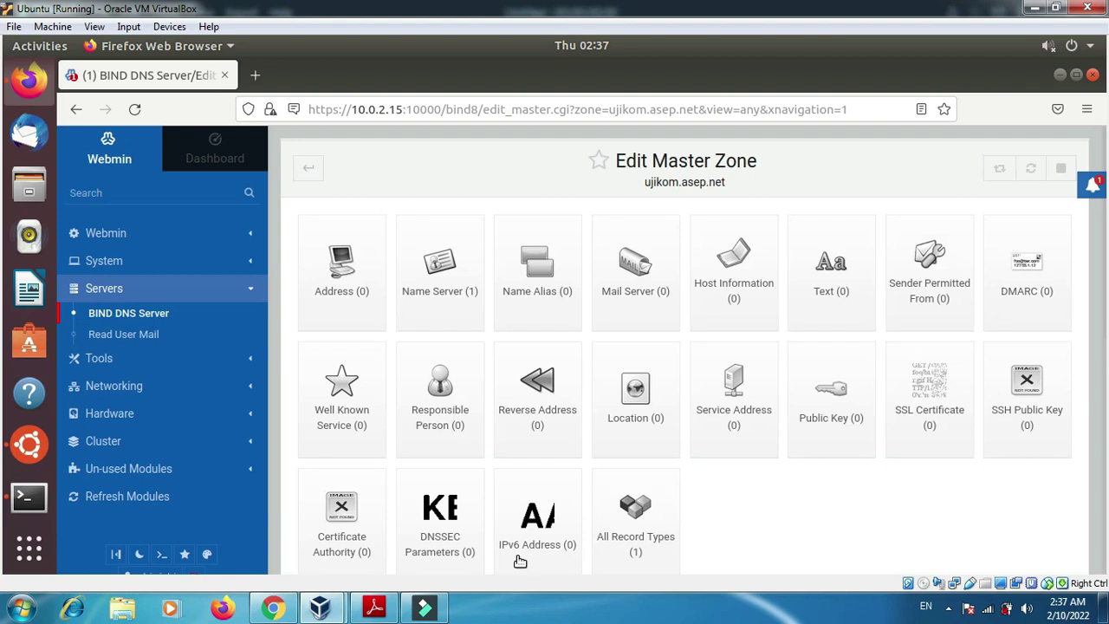
- In Address Records, create name ns1.ujikom.asep.net with address 192.168.50.2
left_click(344, 284)
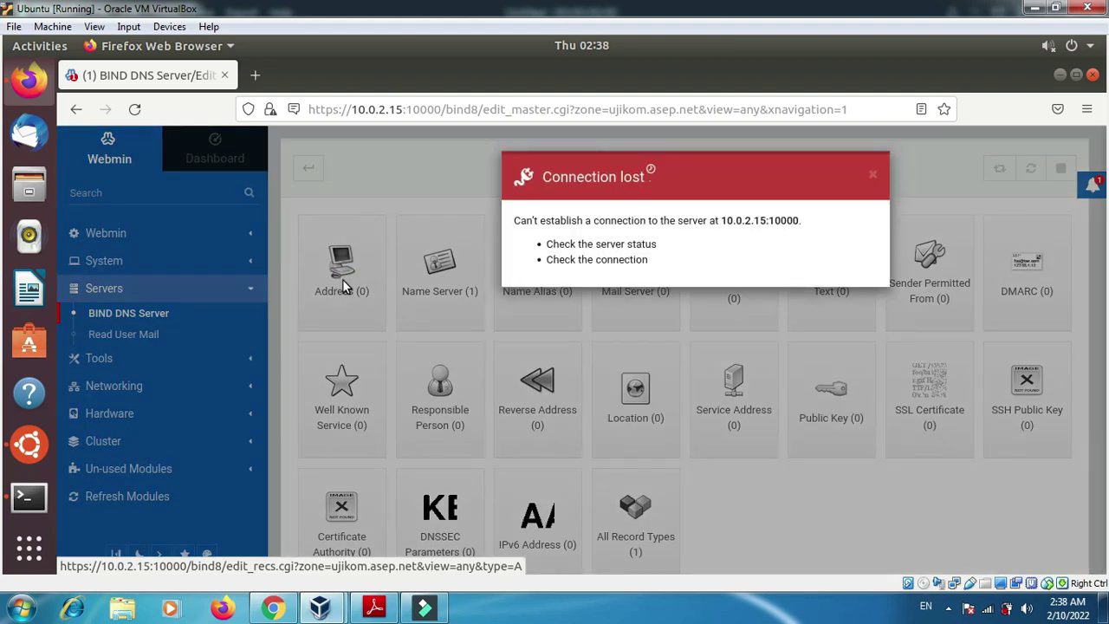
left_click(342, 279)
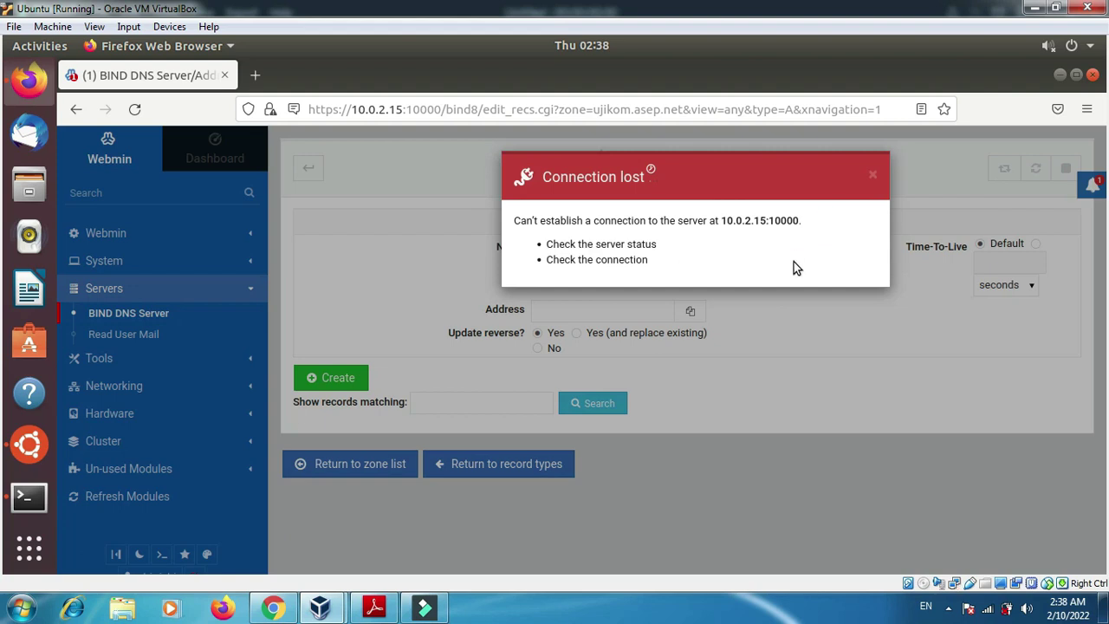
left_click(874, 177)
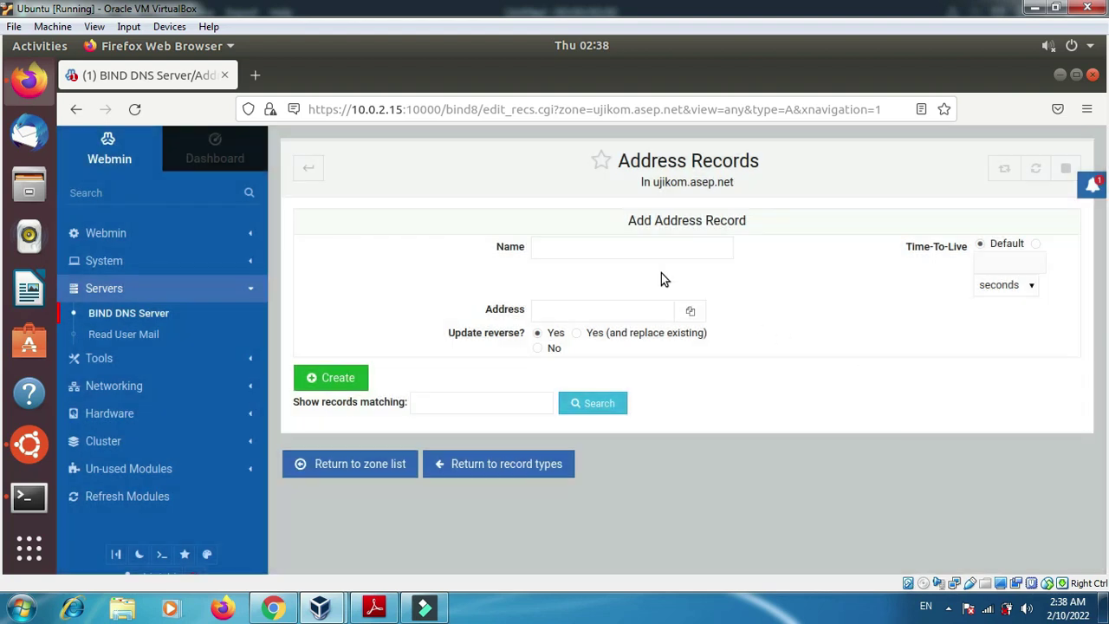
left_click(609, 252)
type("ns1")
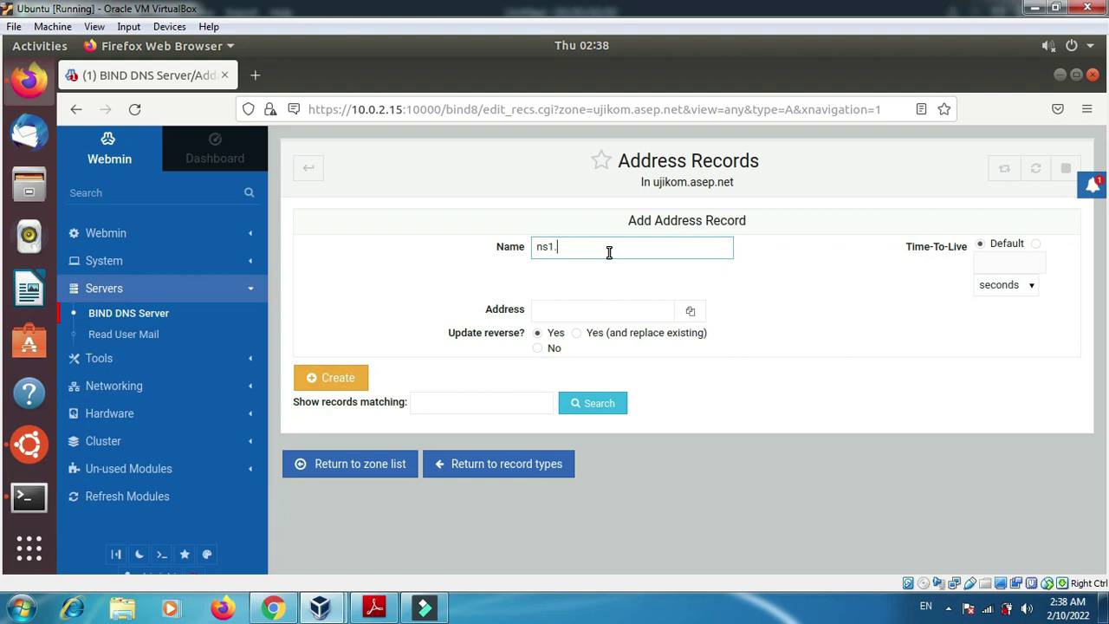
type(".")
key("ctrl+v")
left_click(592, 315)
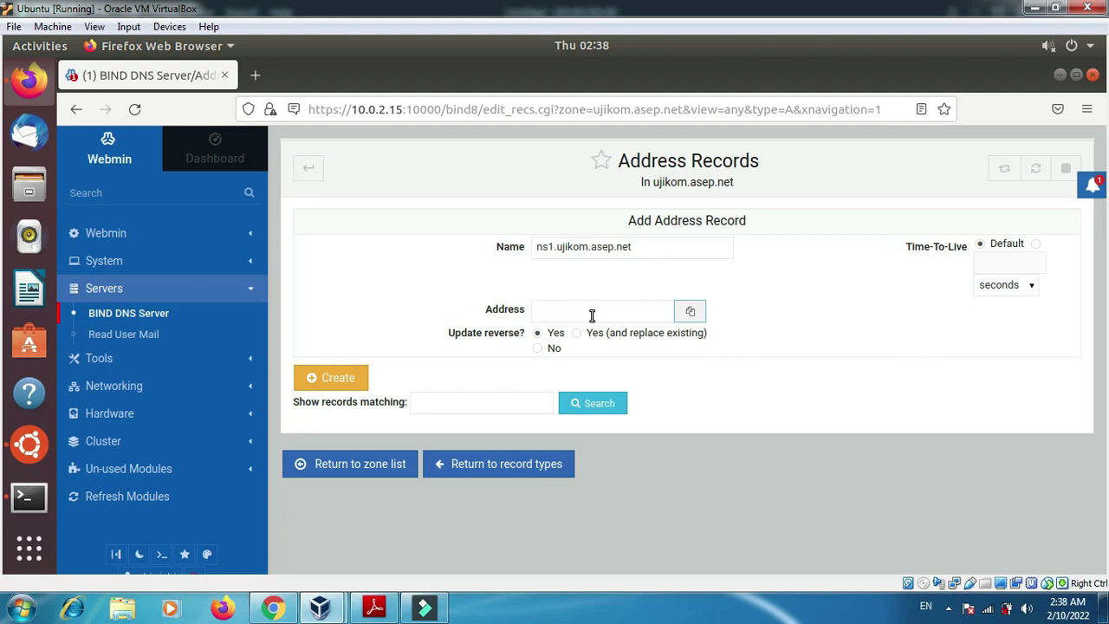
left_click(588, 312)
type("1")
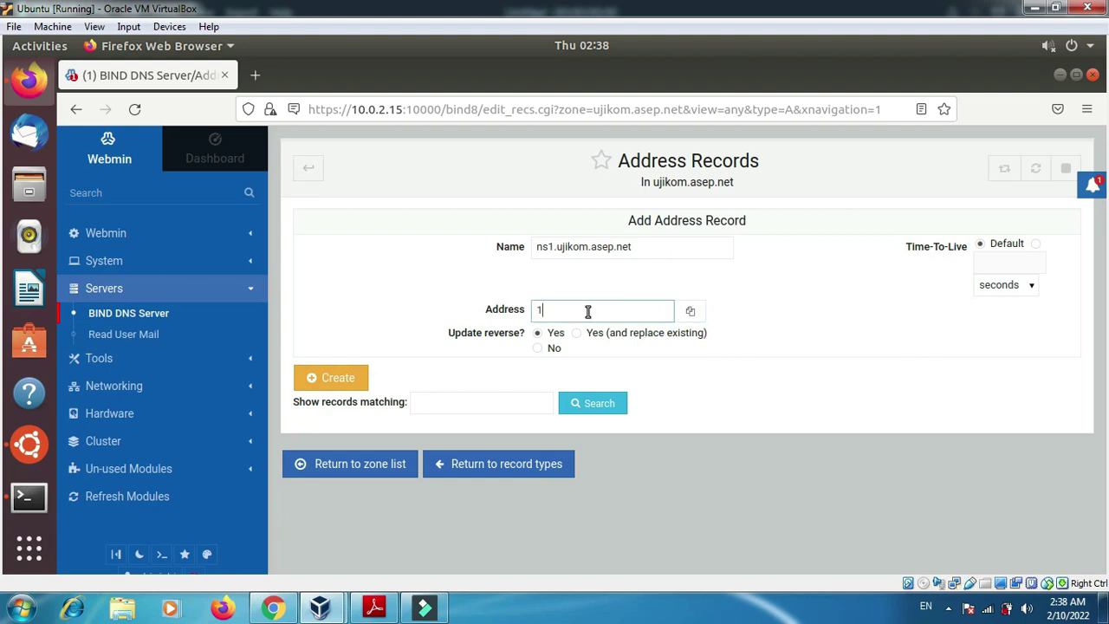
type("92.168.50.2")
left_click(338, 378)
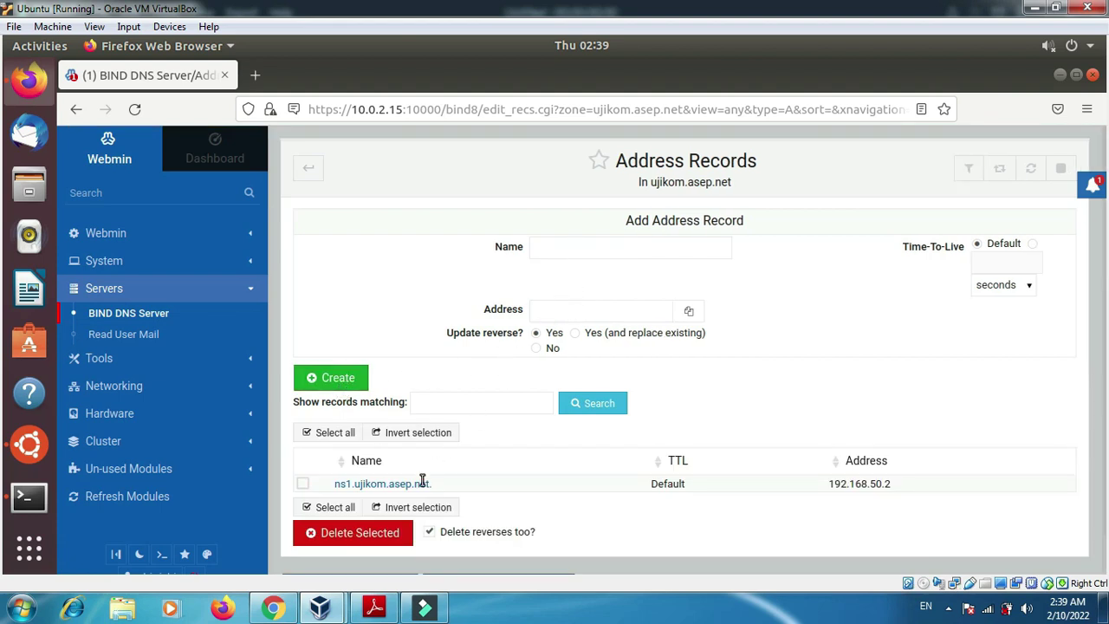
- Create the address record ns2.ujikom.asep.net pointing to 192.168.50.2
left_click(595, 253)
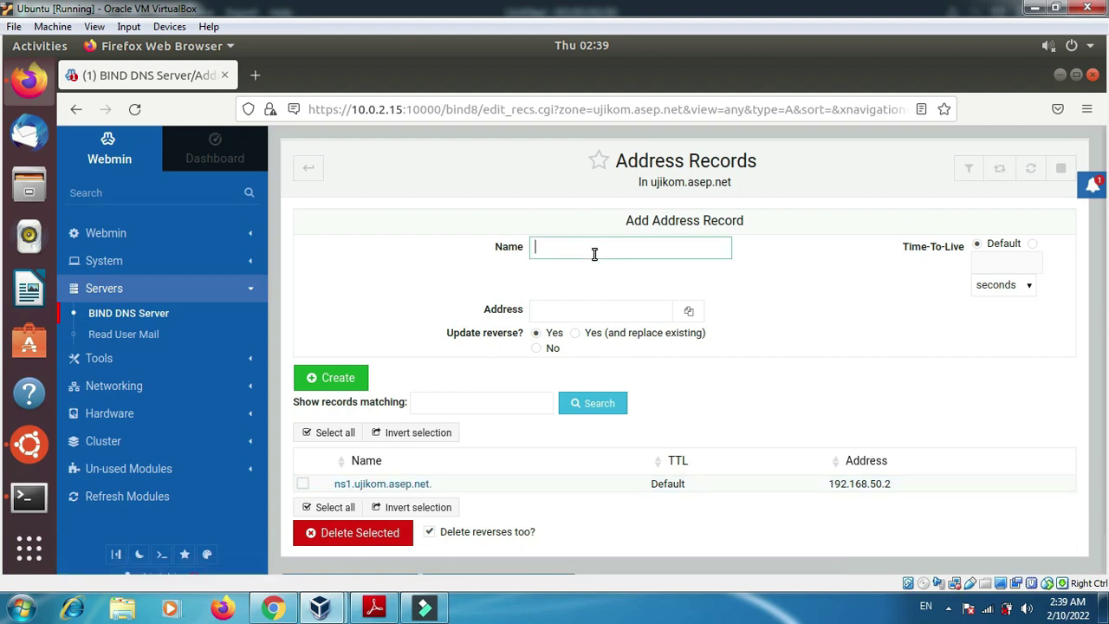
type("ns2.")
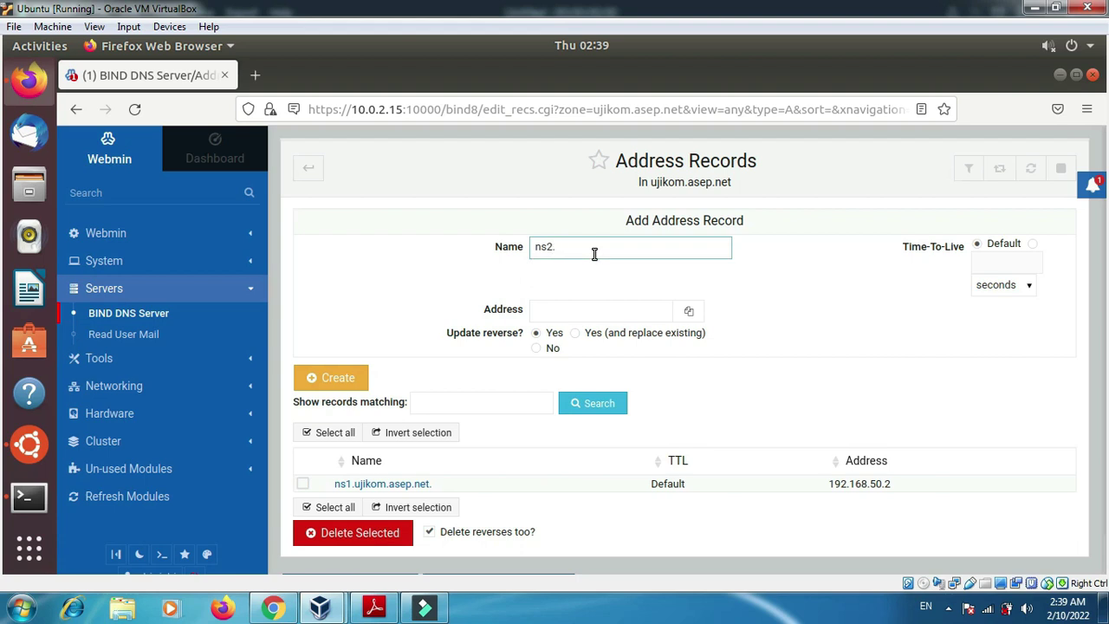
key("ctrl+v")
key("Tab")
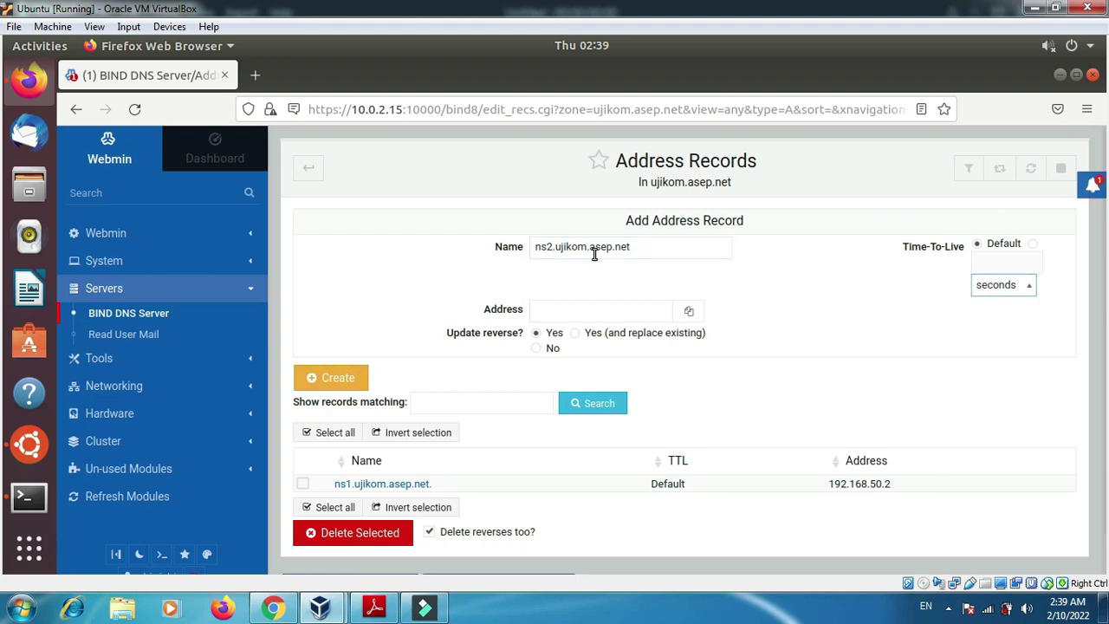
left_click(577, 312)
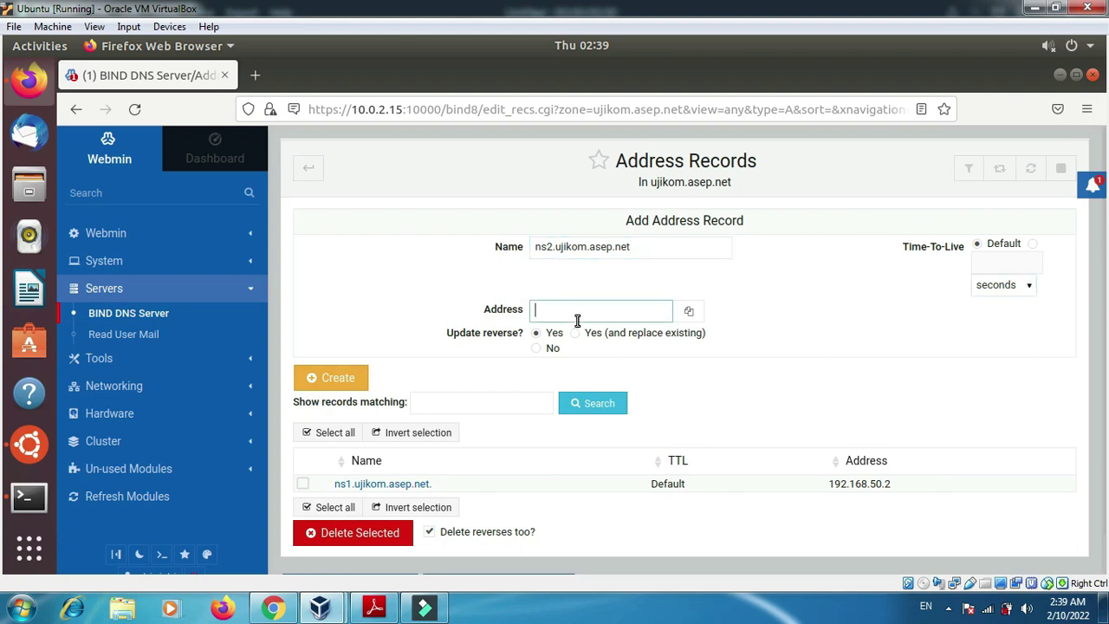
type("192.168.")
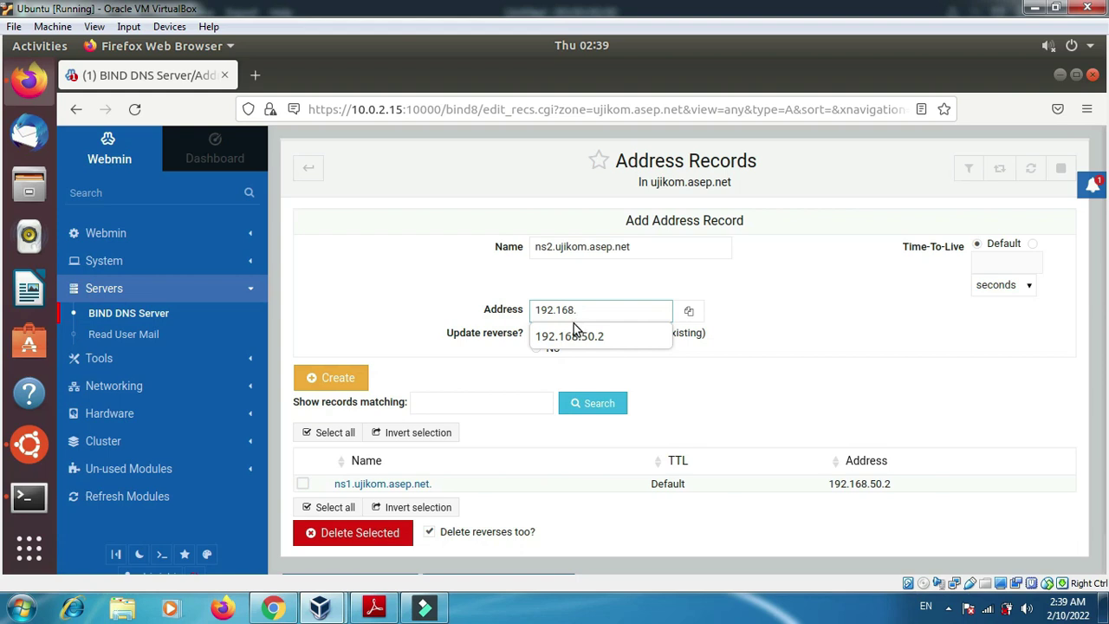
left_click(569, 340)
left_click(569, 342)
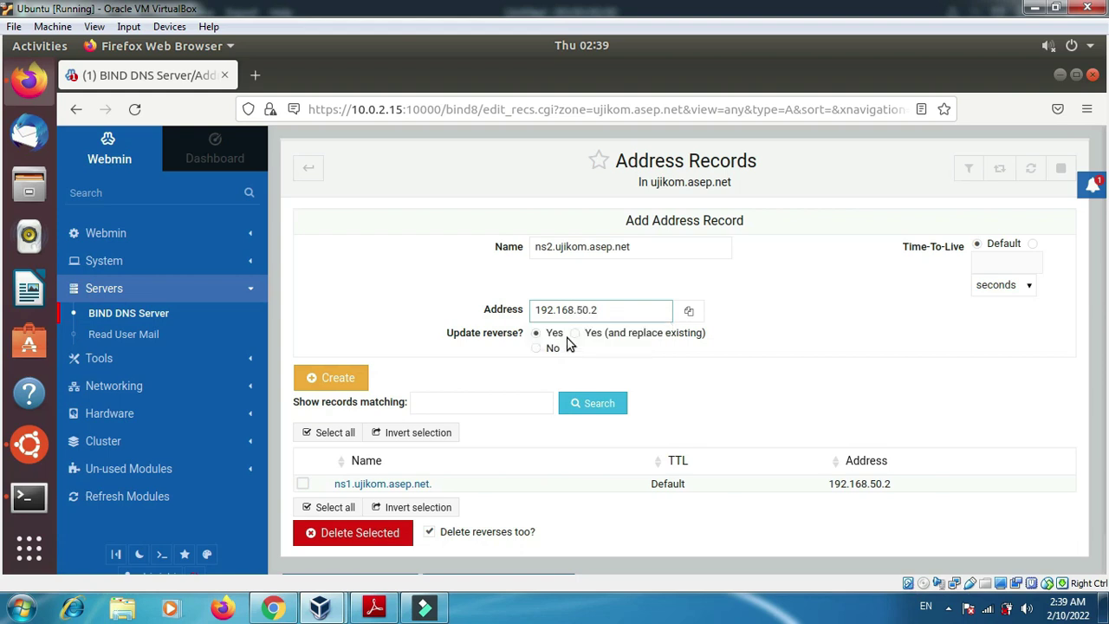
left_click(345, 380)
- Create the bare-domain address record ujikom.asep.net pointing to 192.168.50.2
left_click(599, 249)
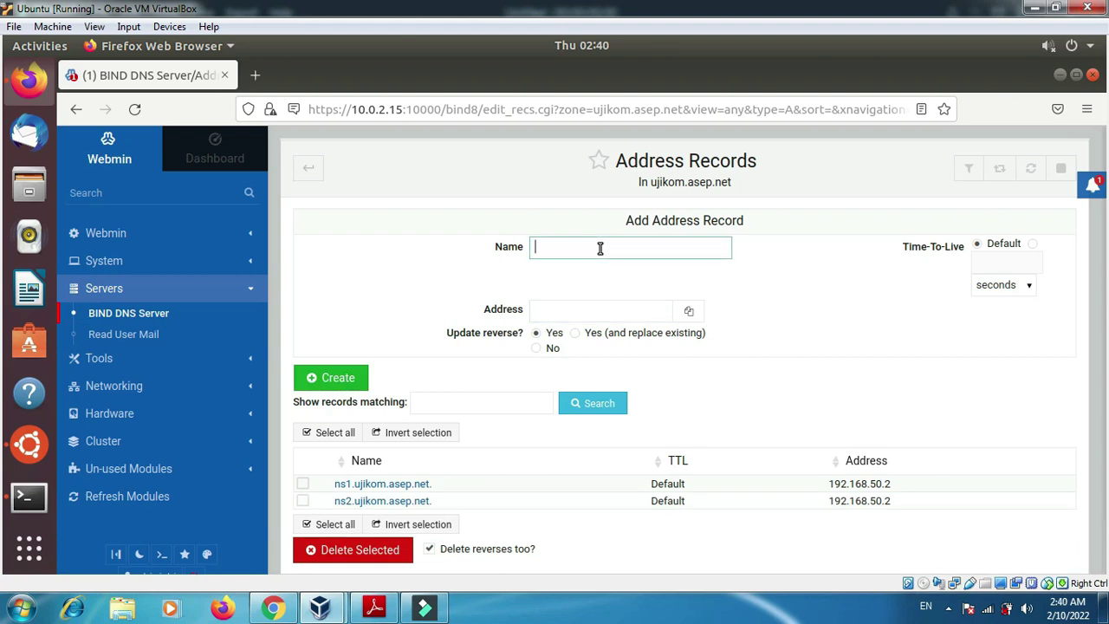
type("ujikom.asep.net")
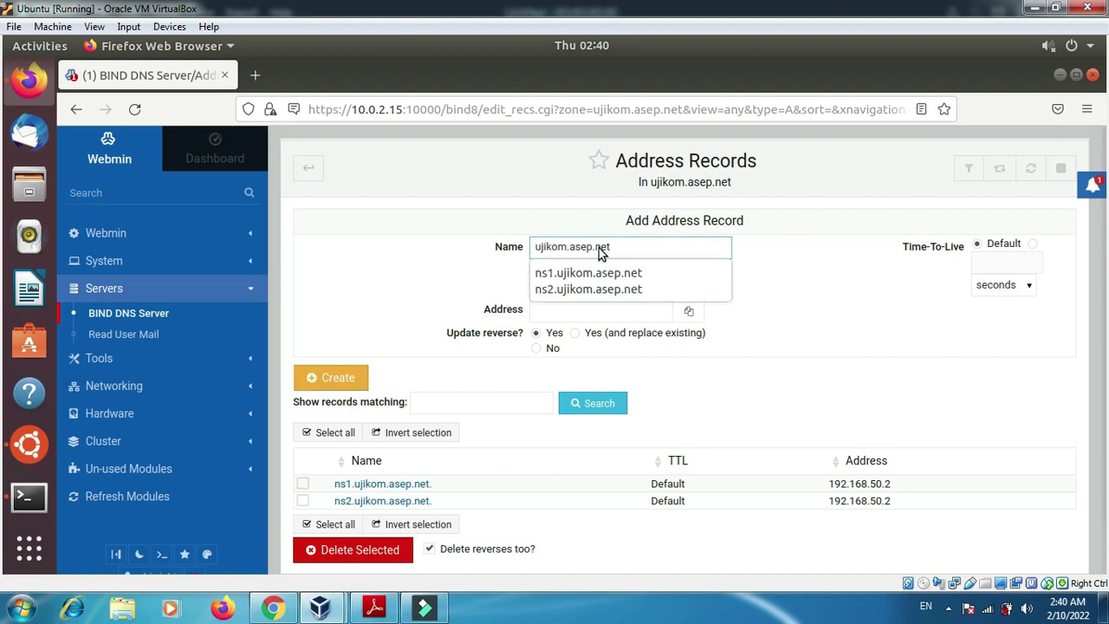
left_click(562, 314)
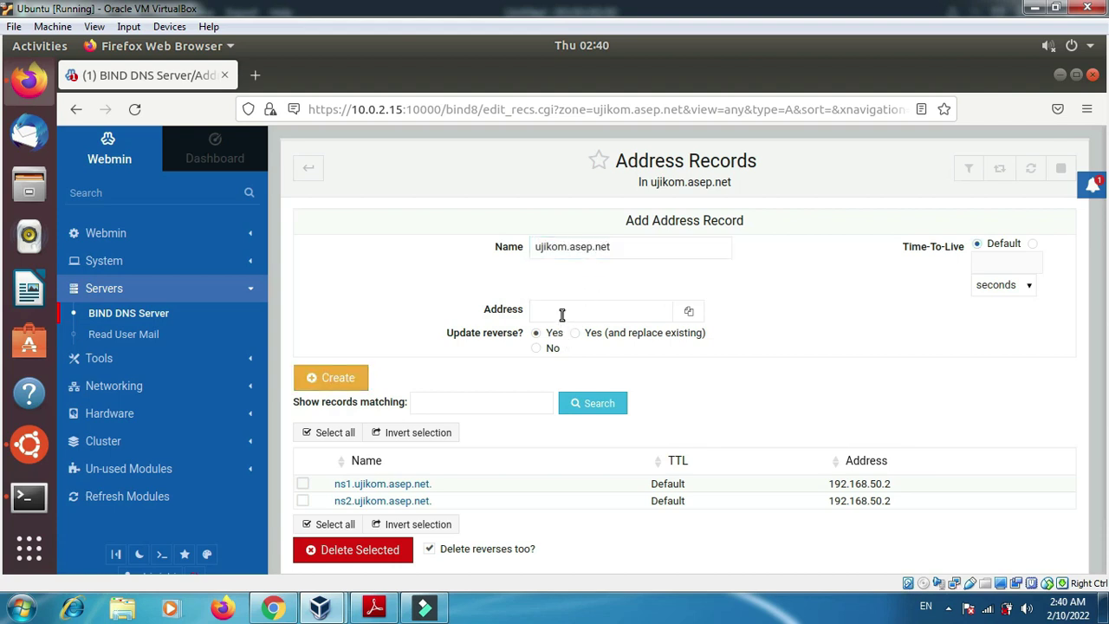
type("1")
left_click(565, 334)
left_click(322, 379)
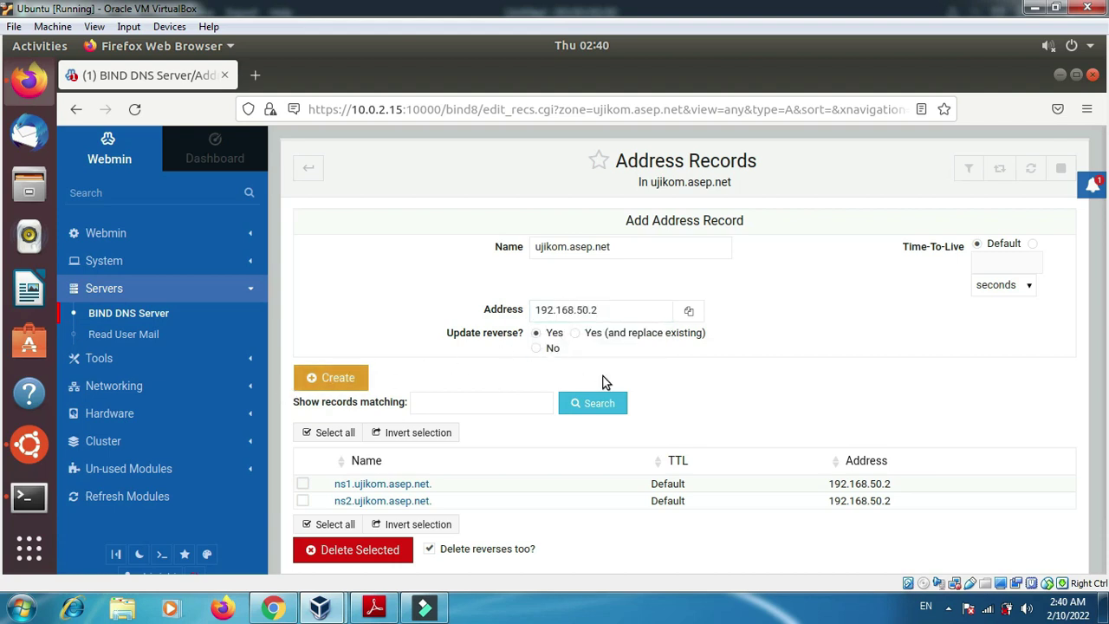
left_click(594, 258)
type("www.")
type("ujikom.asep.net")
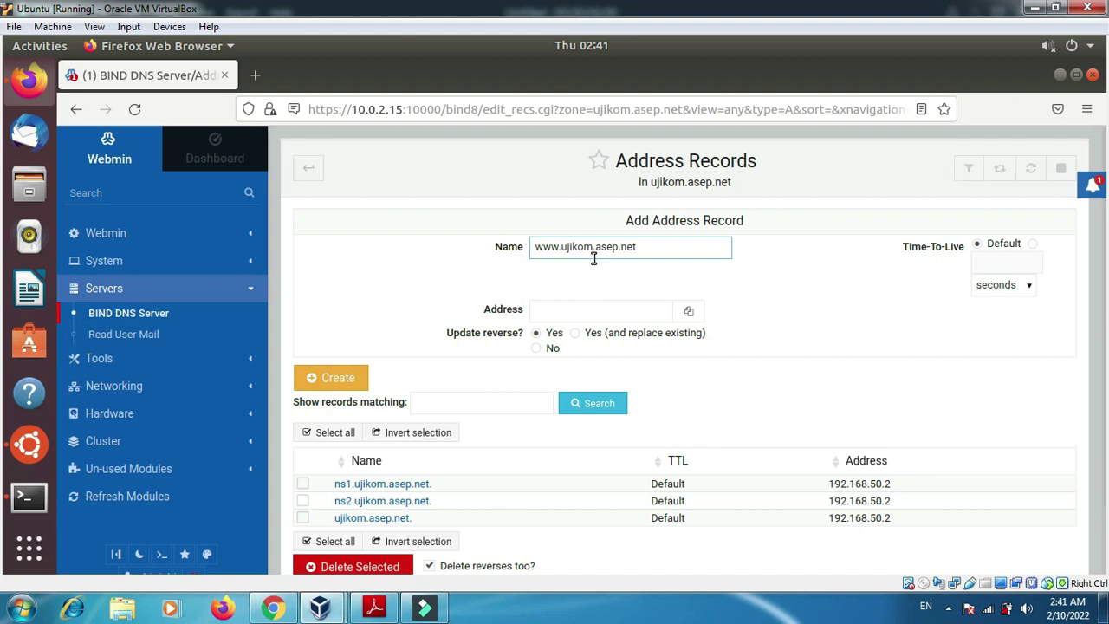
left_click(586, 309)
type("1")
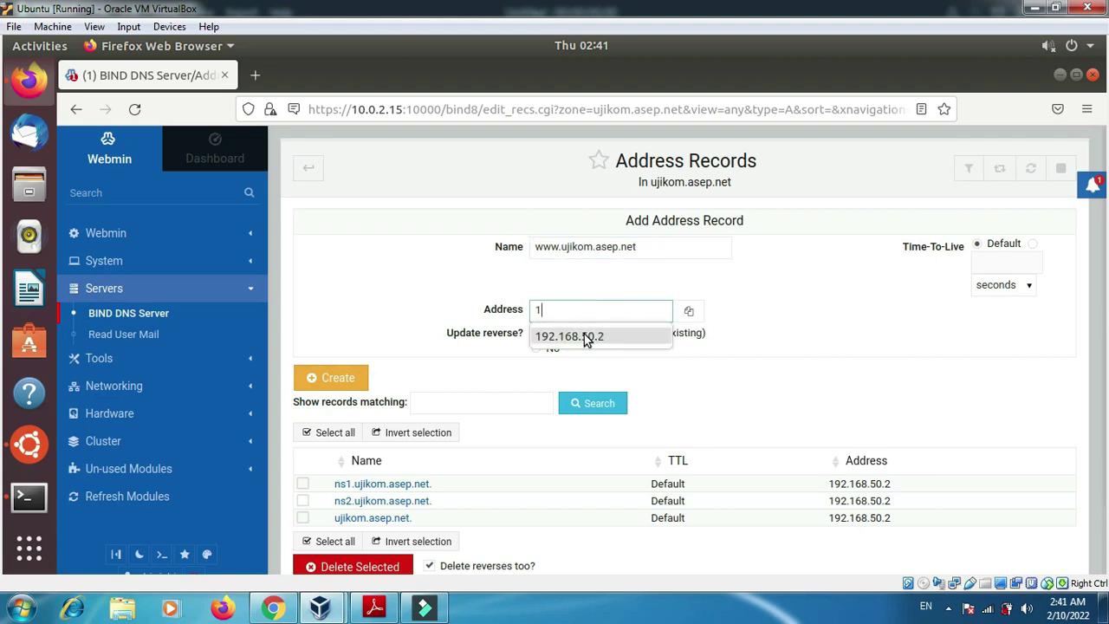
key("Return")
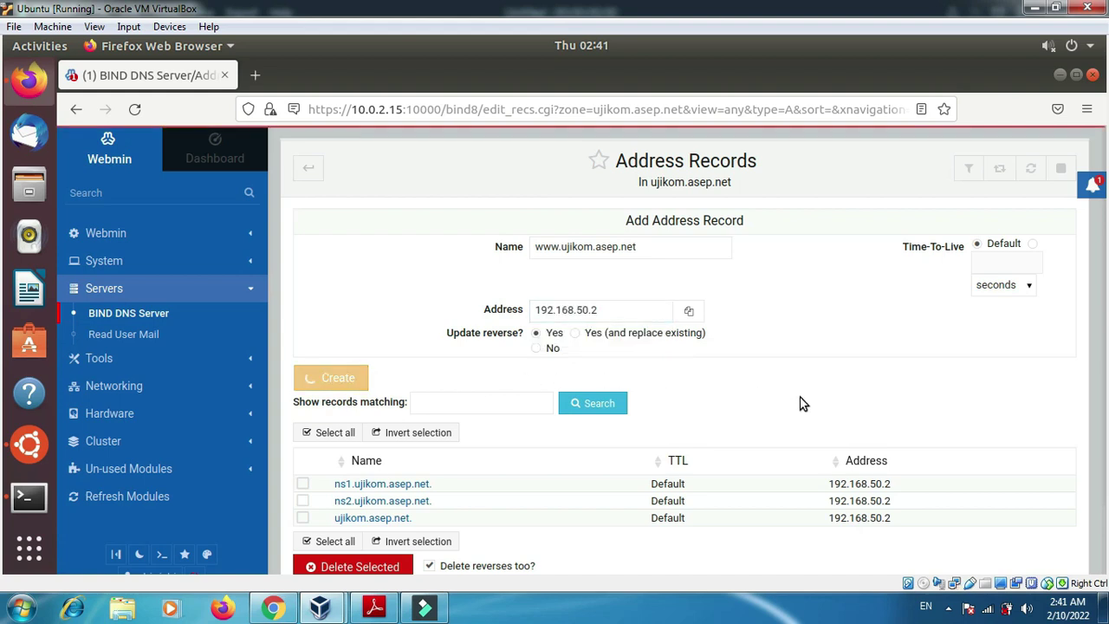
left_click(312, 371)
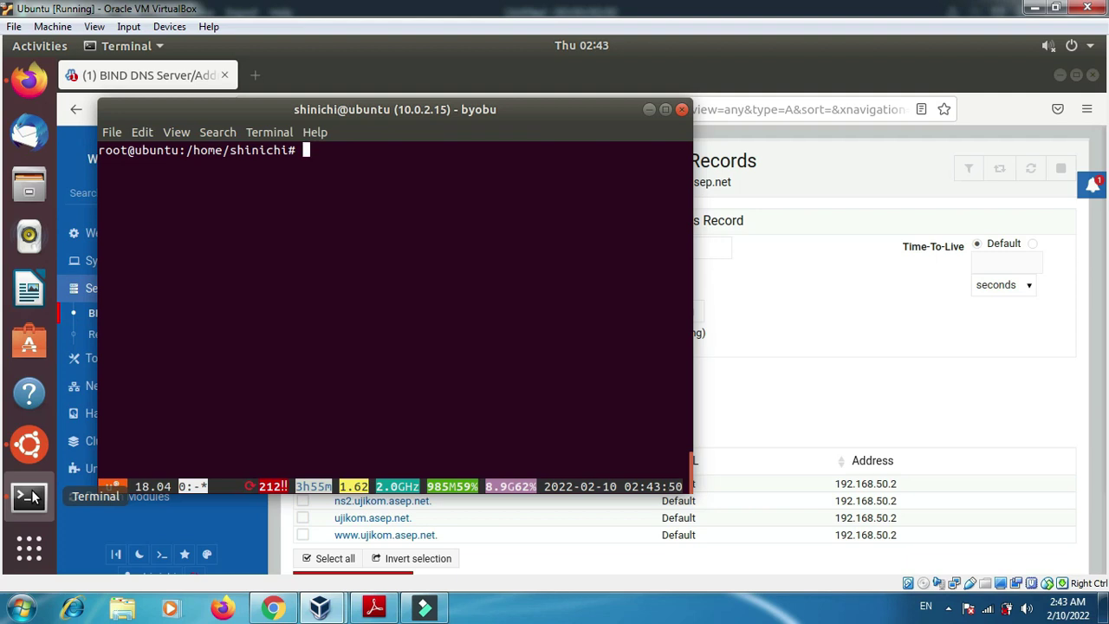
- Run 'dig ujikom.asep.net' to look up the domain
type("dig ujikom.ase.")
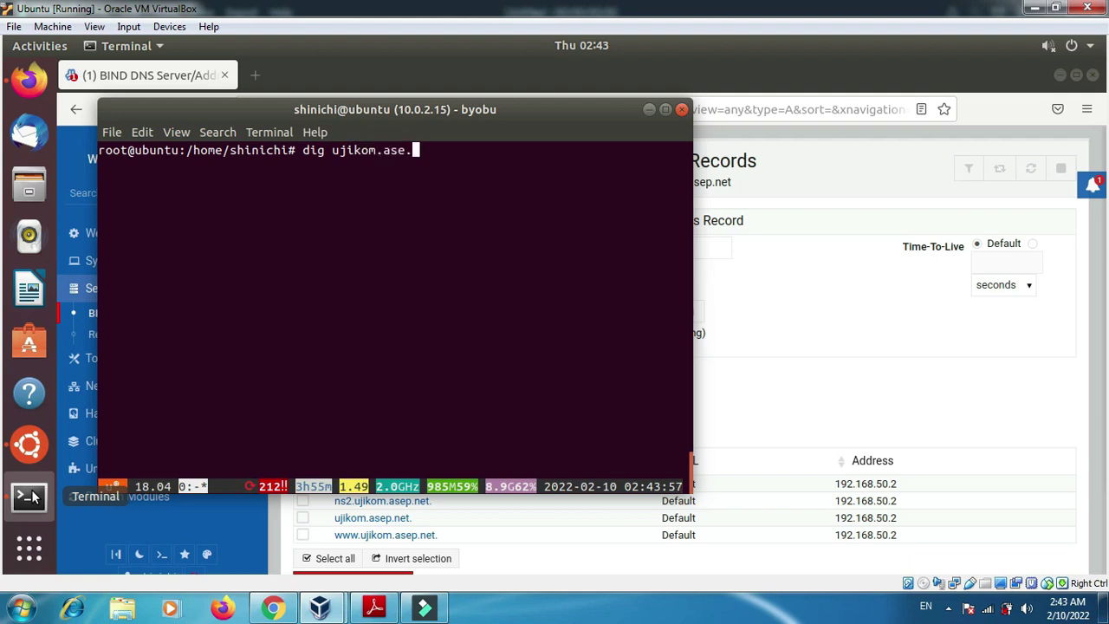
key("BackSpace")
type("p.net")
key("Return")
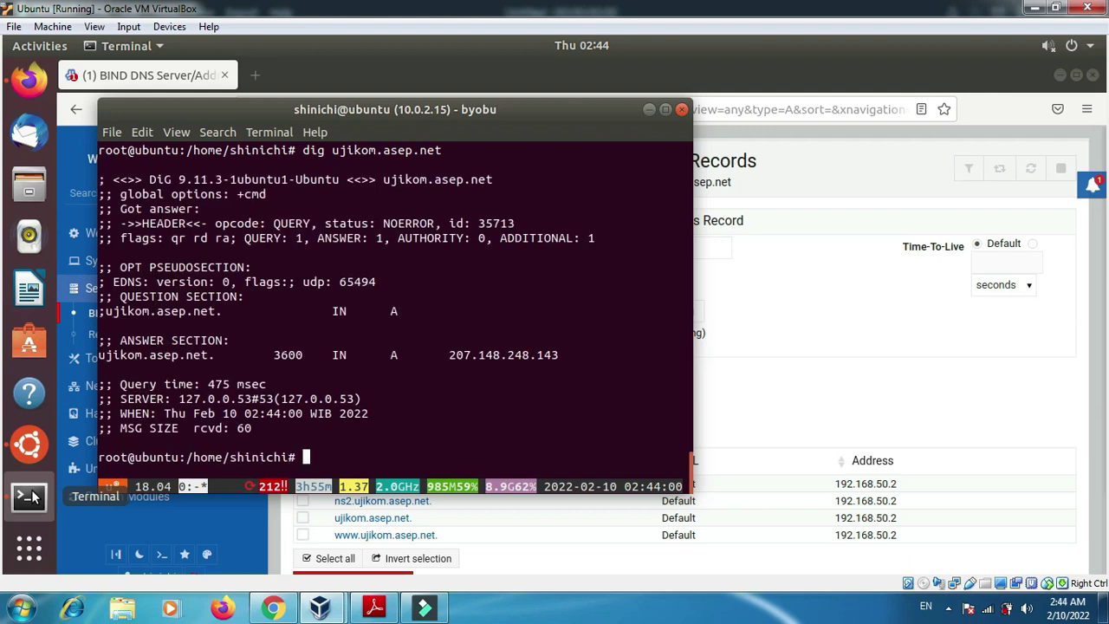
- Ping ujikom.asep.net, then stop it with Ctrl+C to see the statistics
type("[o")
key("BackSpace")
key("BackSpace")
type("ping ")
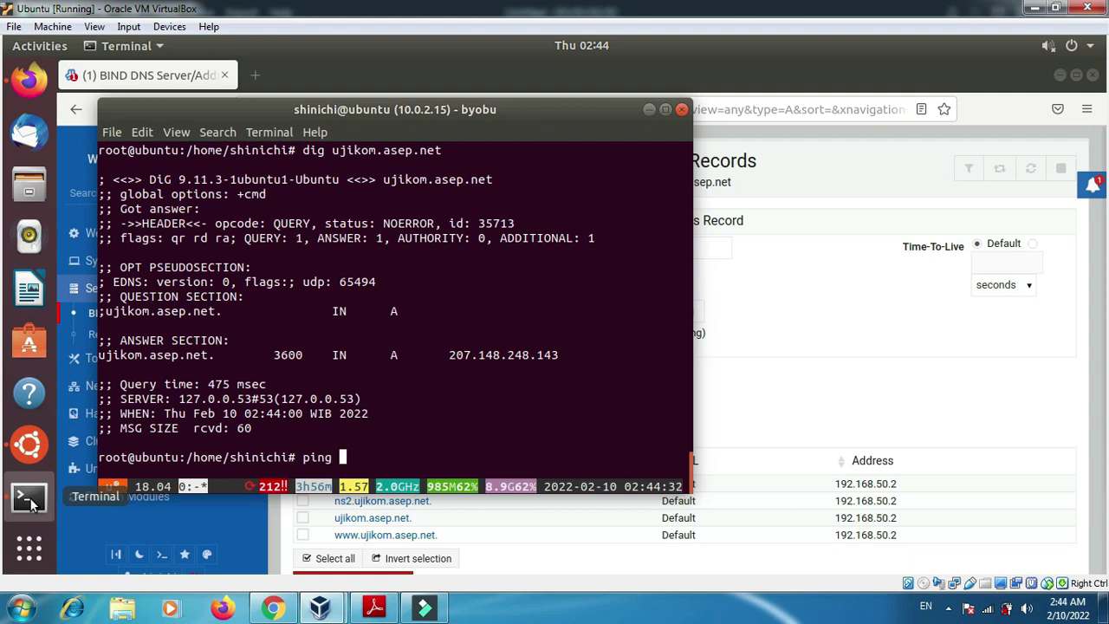
type("ujikom.asep.net")
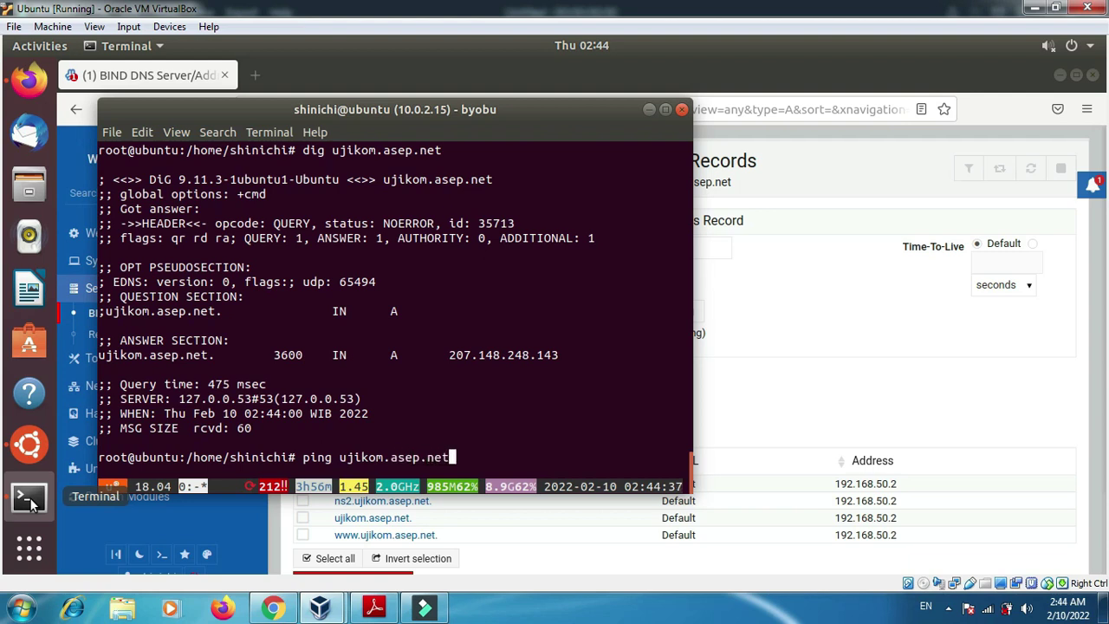
key("Return")
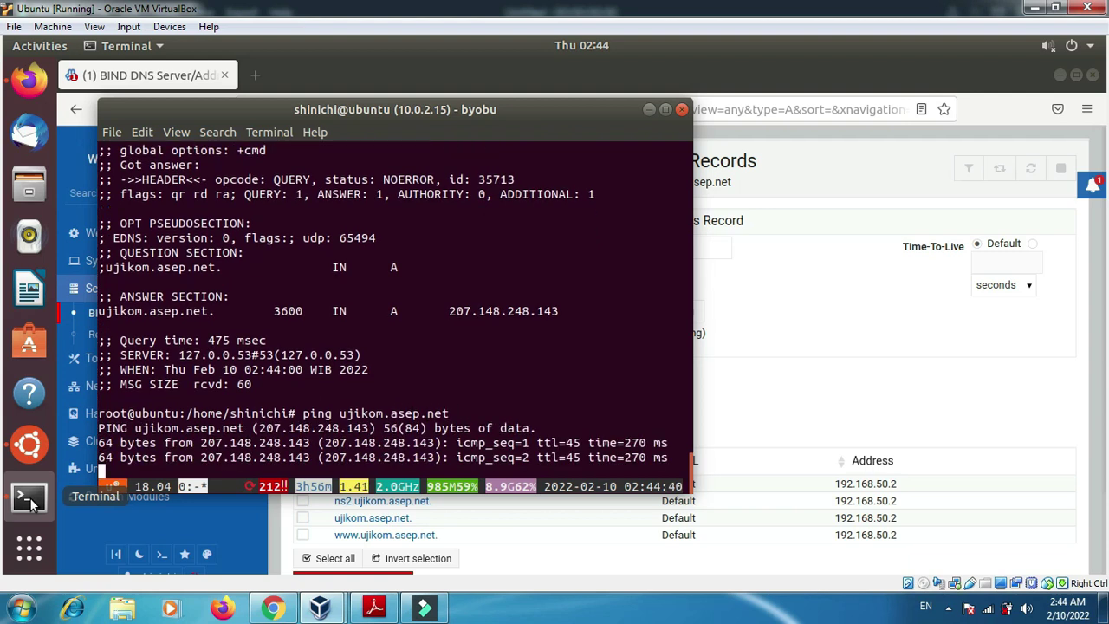
key("ctrl+c")
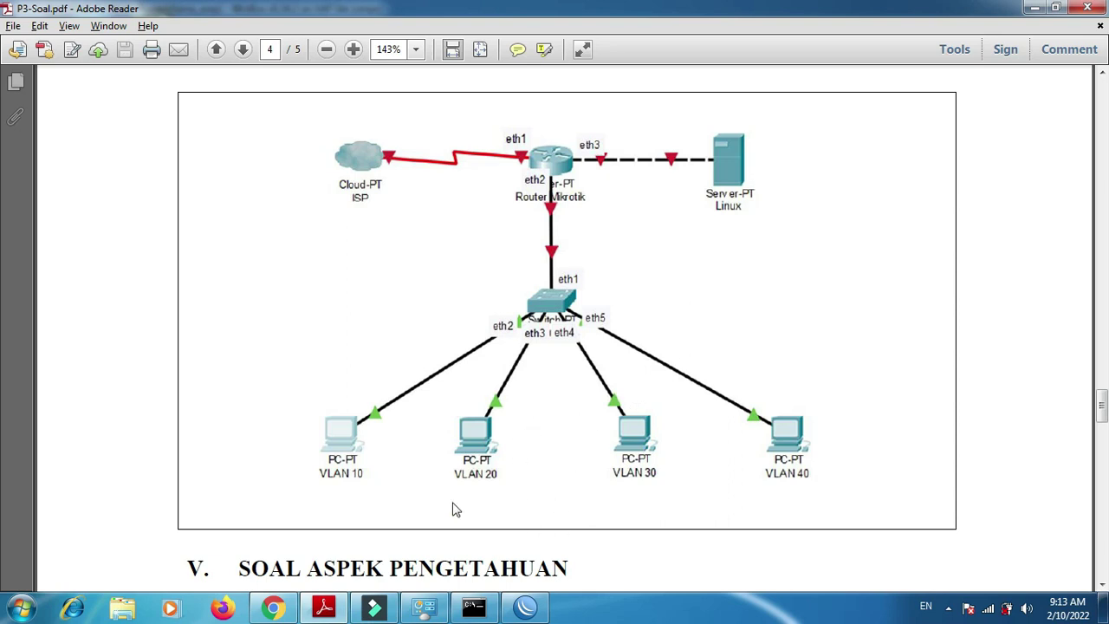
- Bring Chrome forward on the draw.io Desain UKK Paket 1 diagram tab
left_click(274, 609)
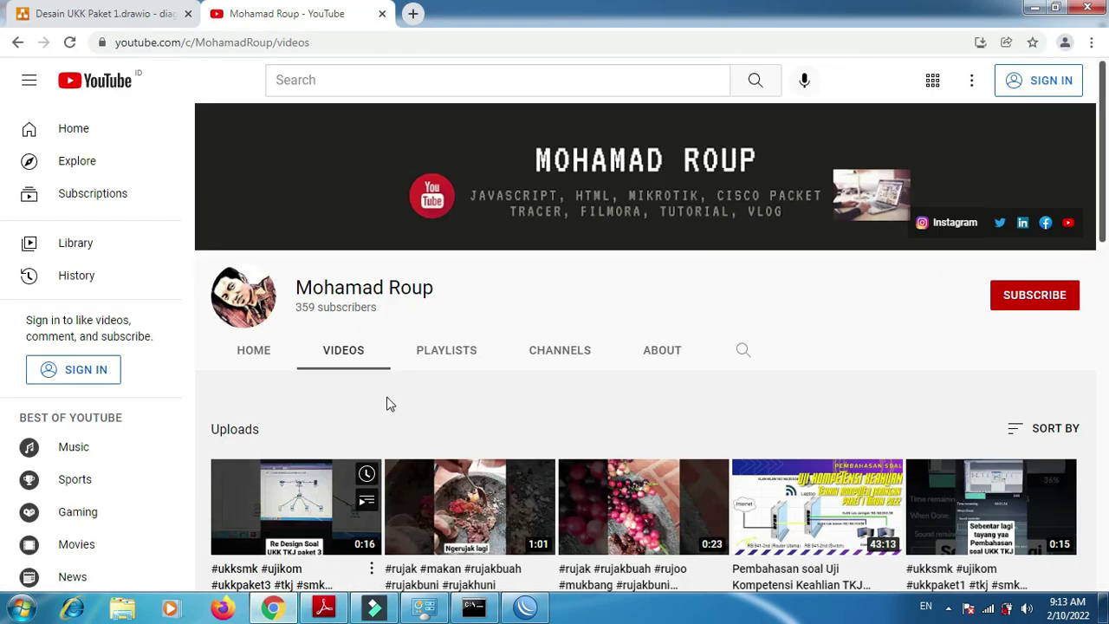
left_click(94, 15)
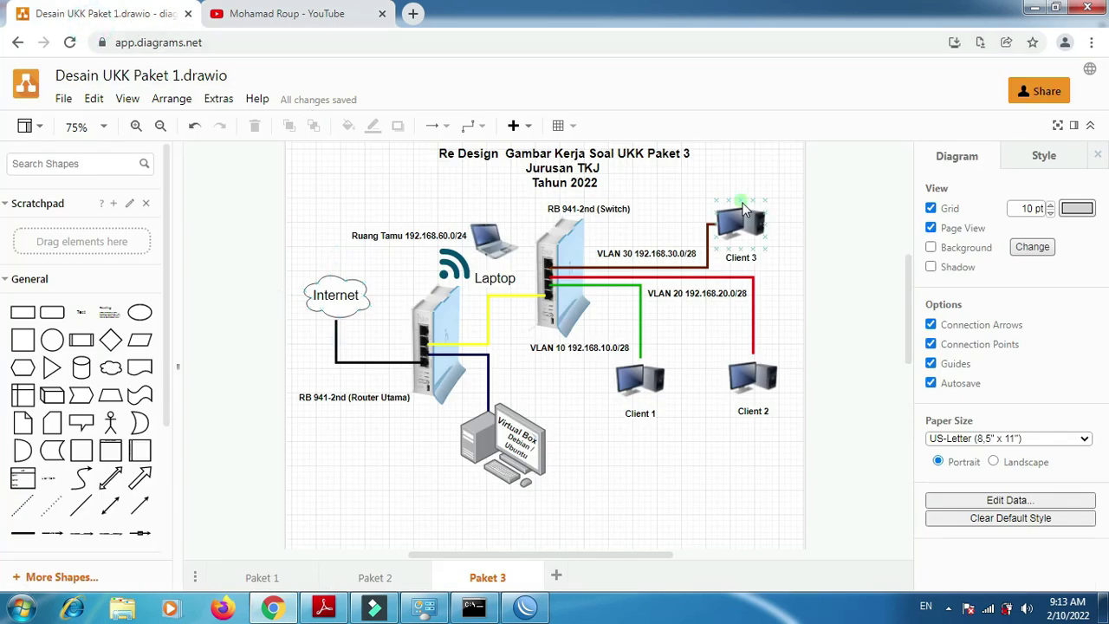